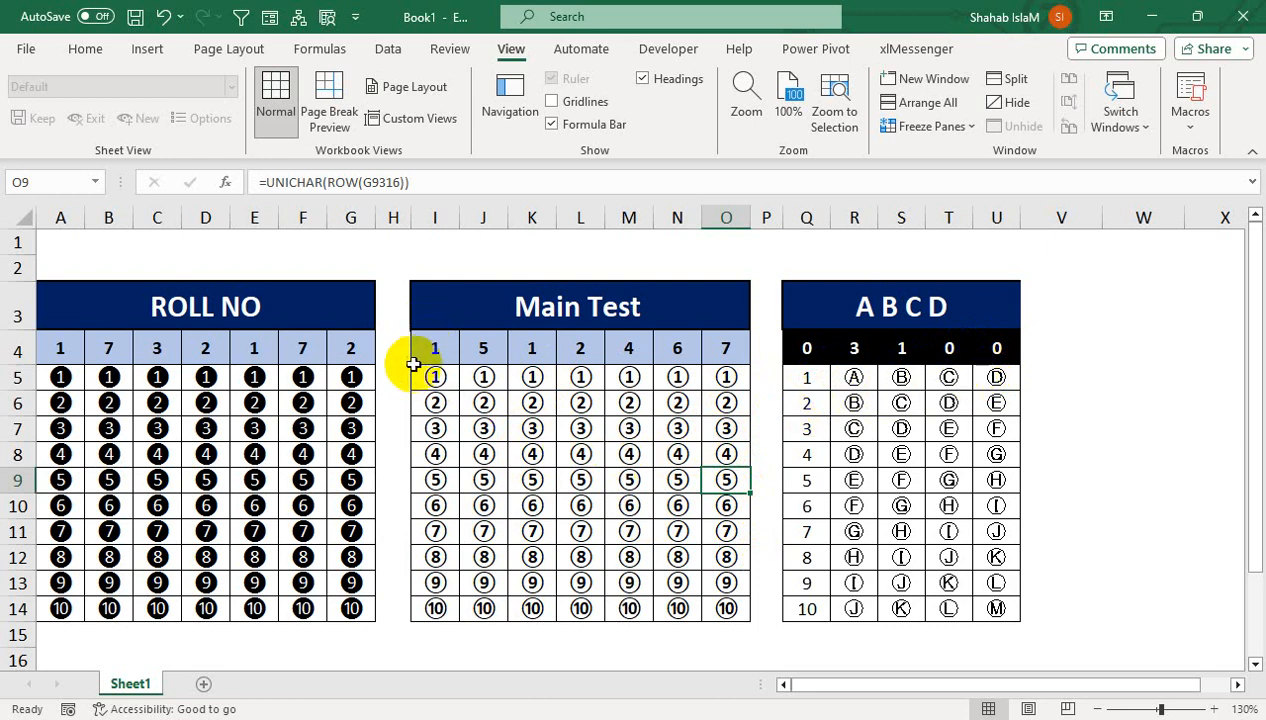
Clear the Main Test bubbles that match the header digits: I5, J9, K5, L6, M8, N10 and O11
left_click(390, 393)
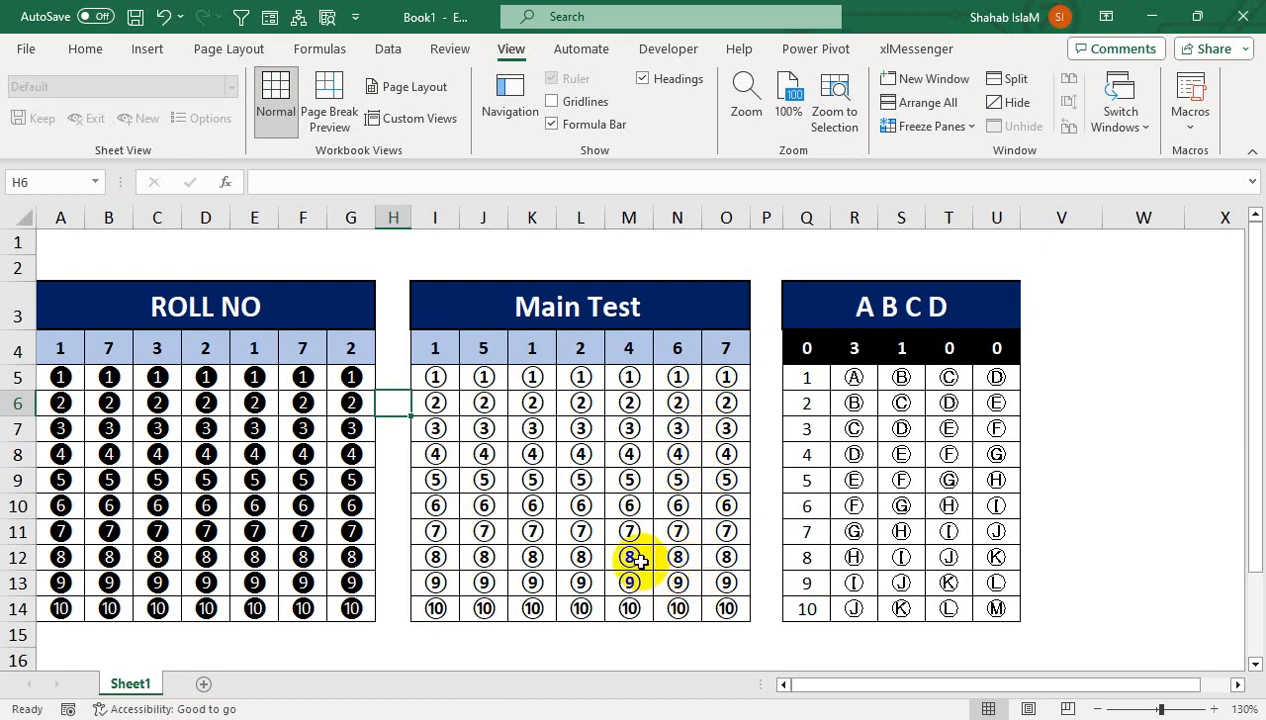
left_click(438, 376)
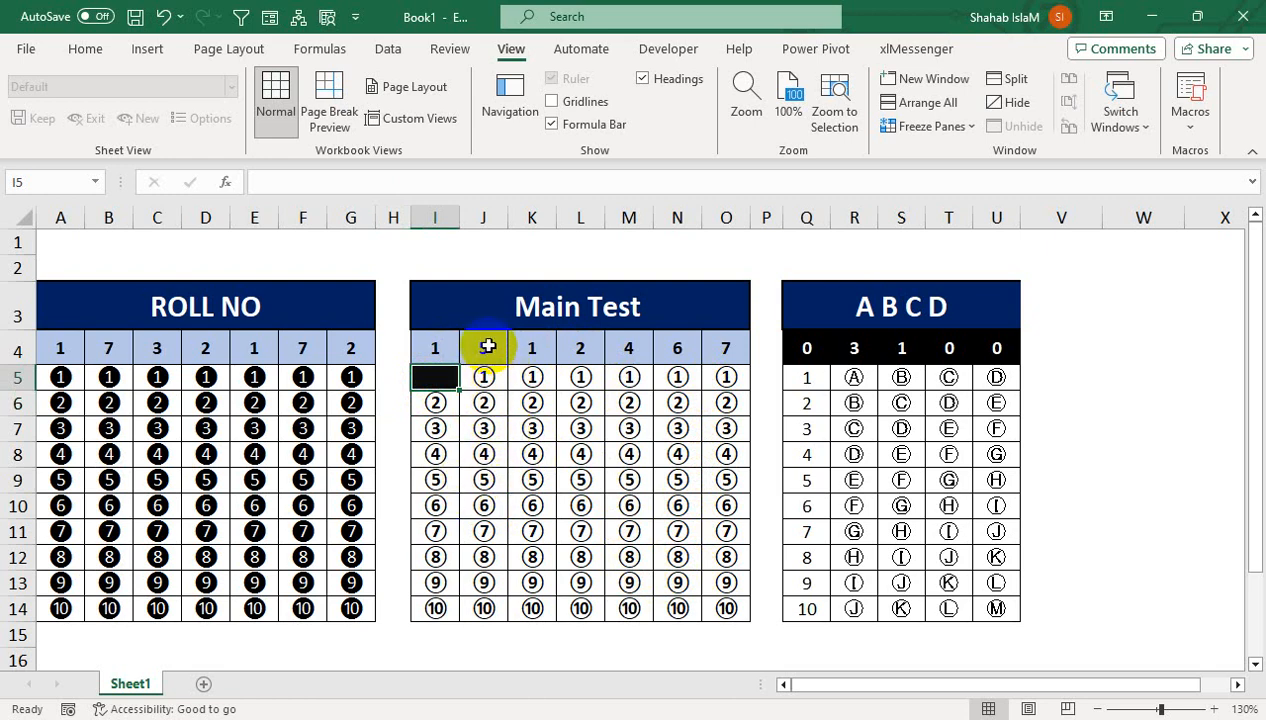
left_click(484, 482)
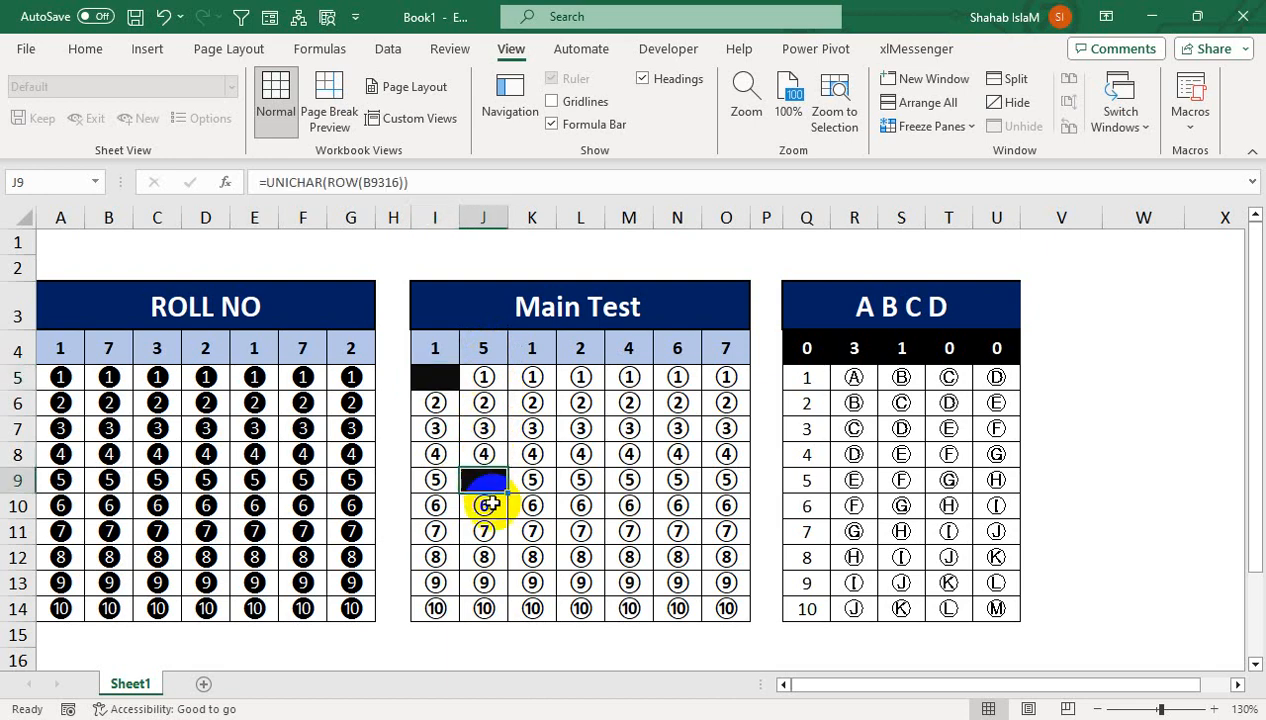
left_click(524, 387)
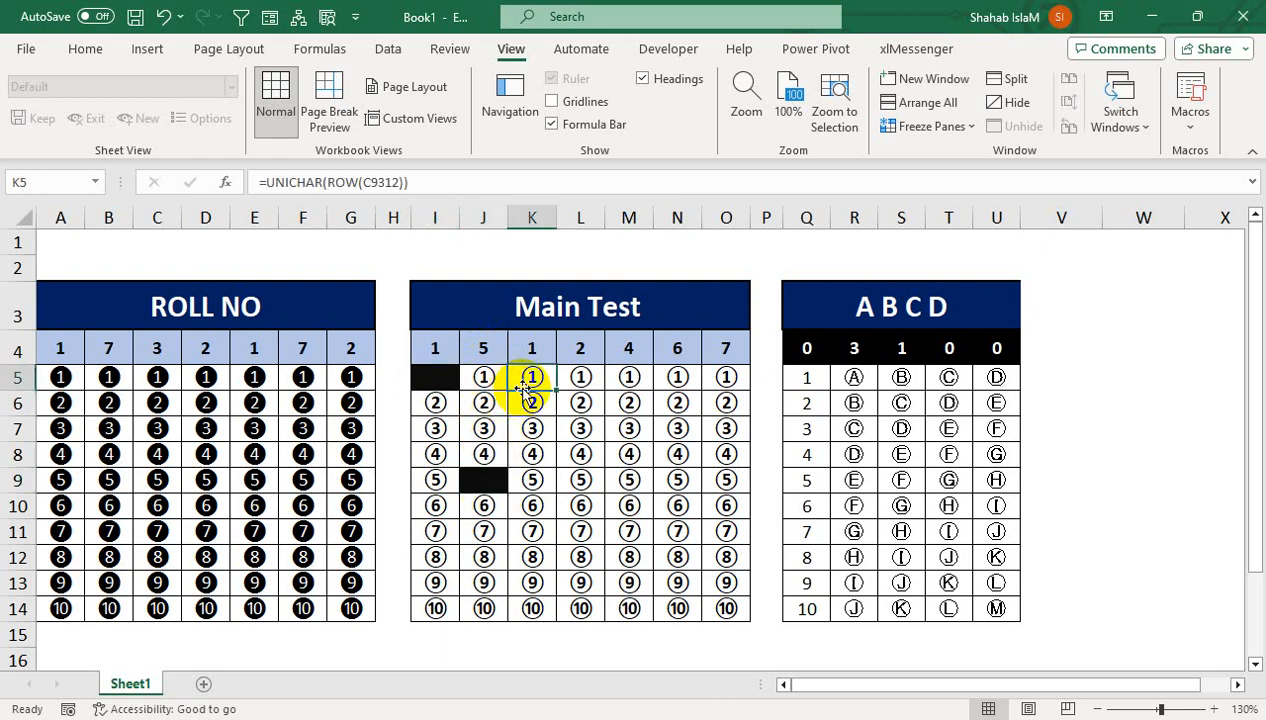
key("Delete")
left_click(578, 400)
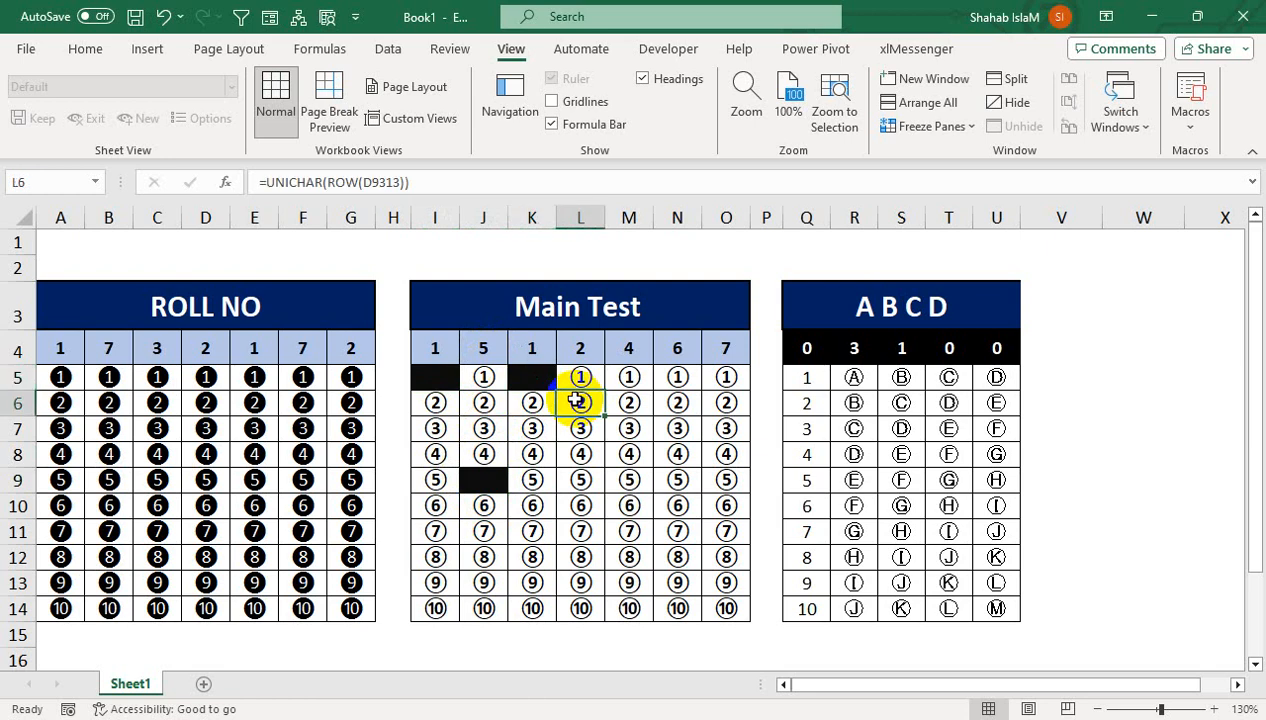
key("Delete")
left_click(631, 460)
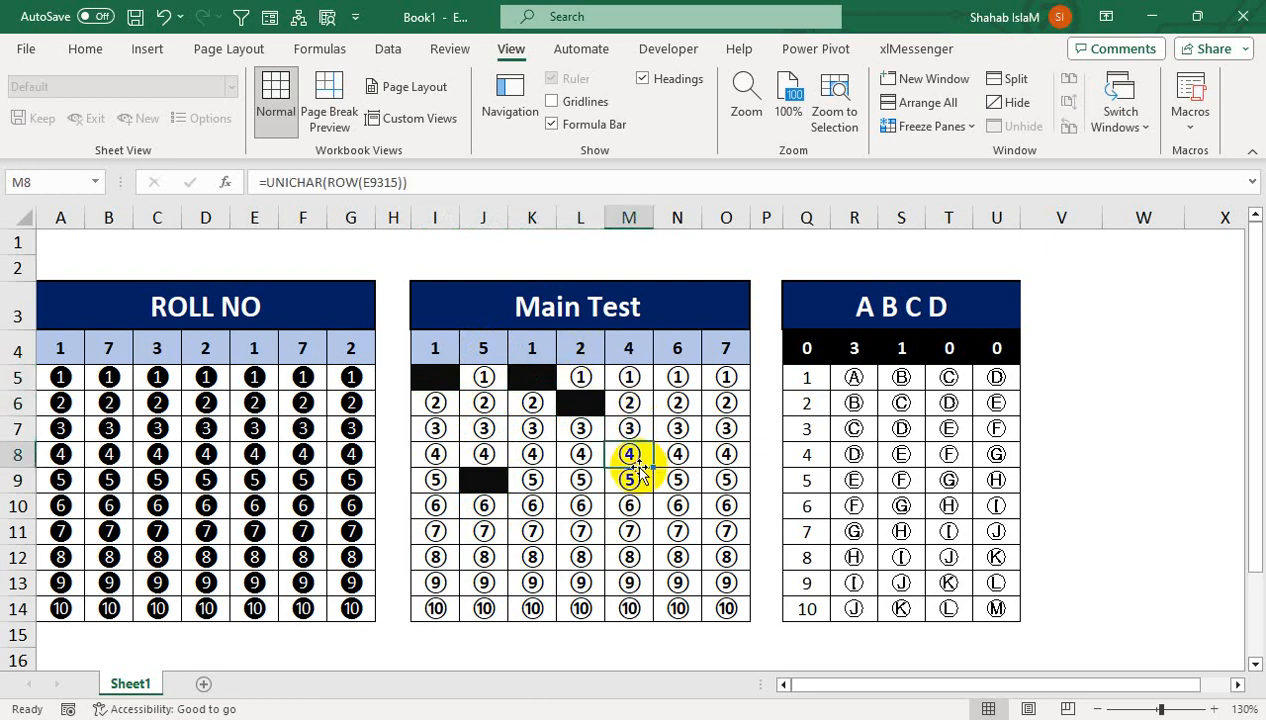
key("Delete")
left_click(669, 500)
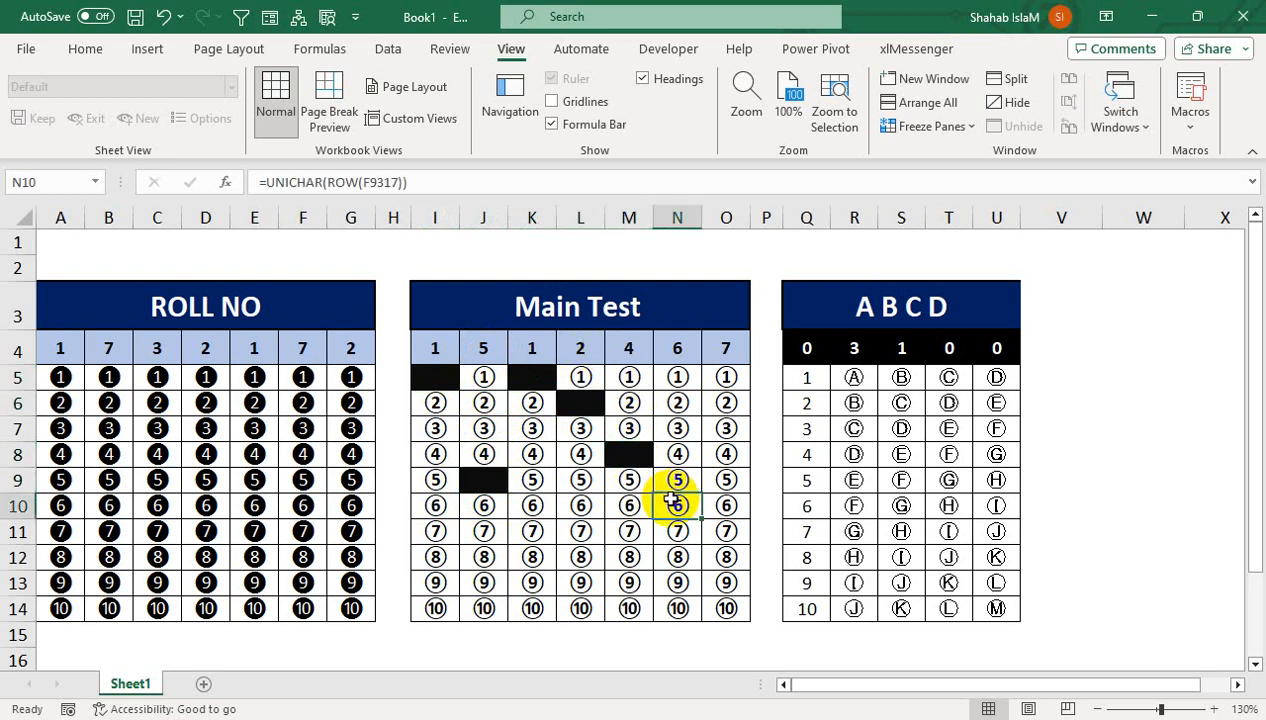
key("Delete")
left_click(724, 531)
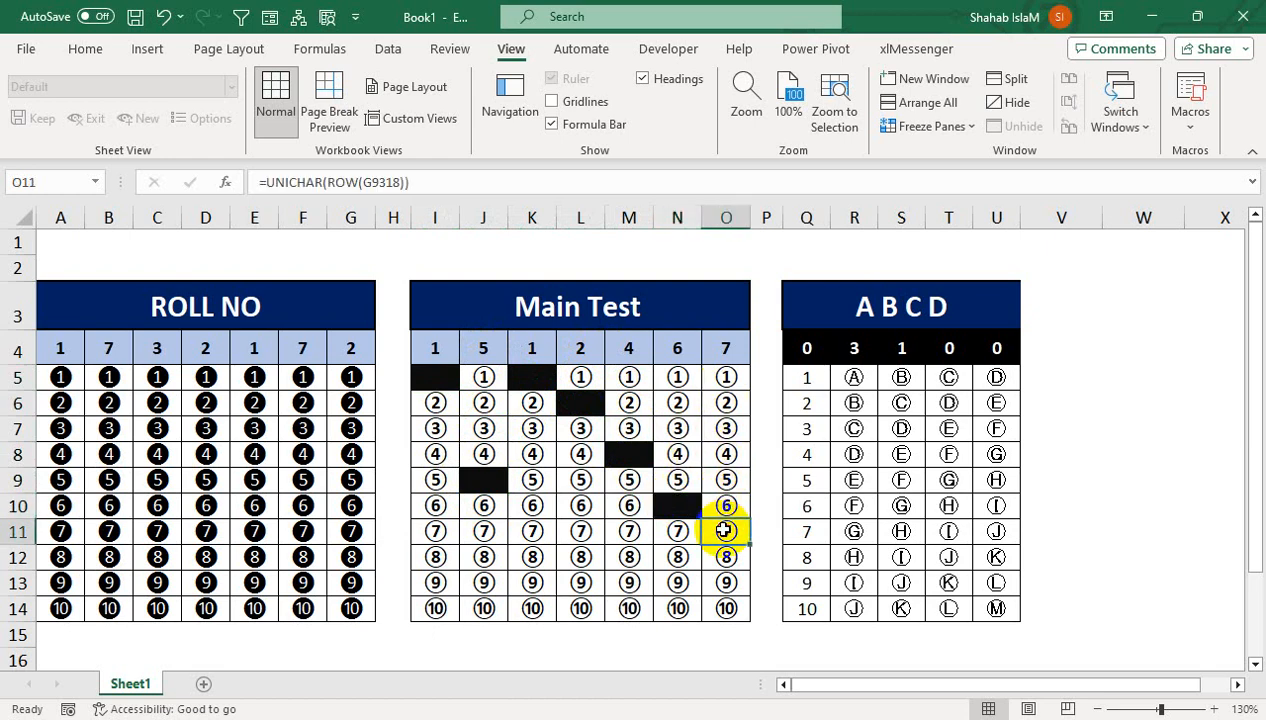
key("Delete")
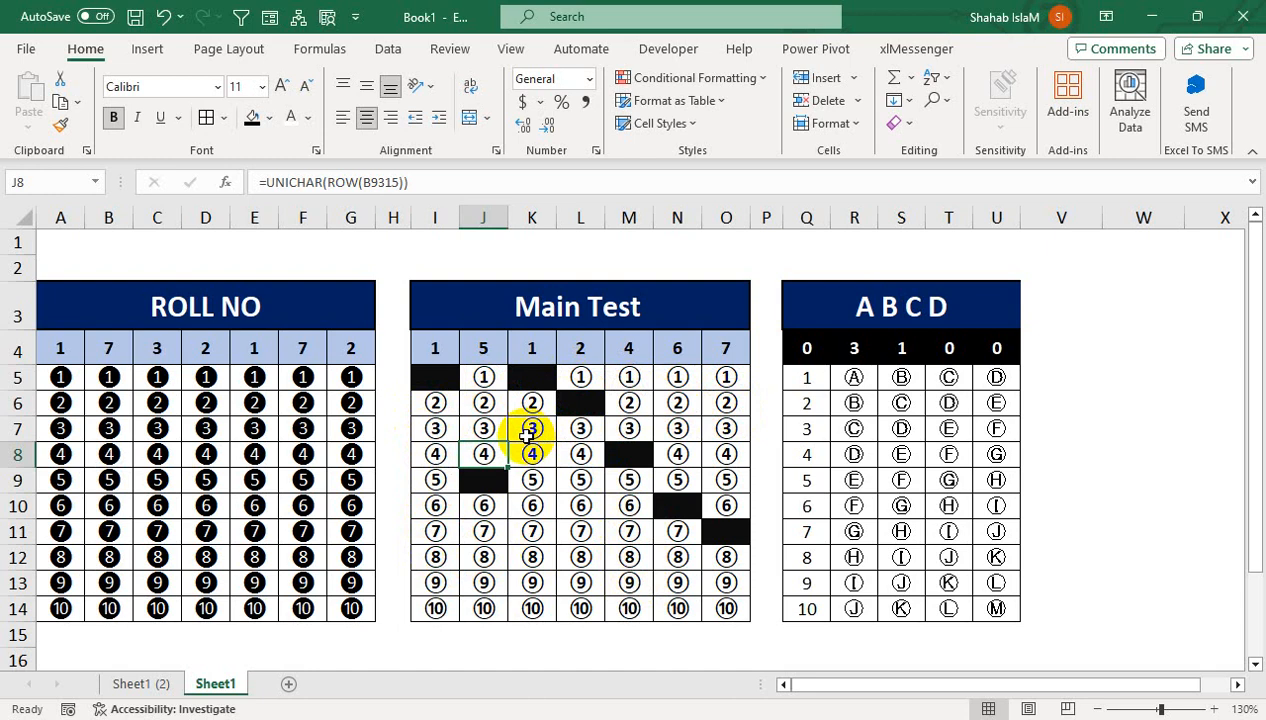
Switch to Sheet1 (2) and clear bubble I6 in the Main Test grid
key("ctrl+Page_Up")
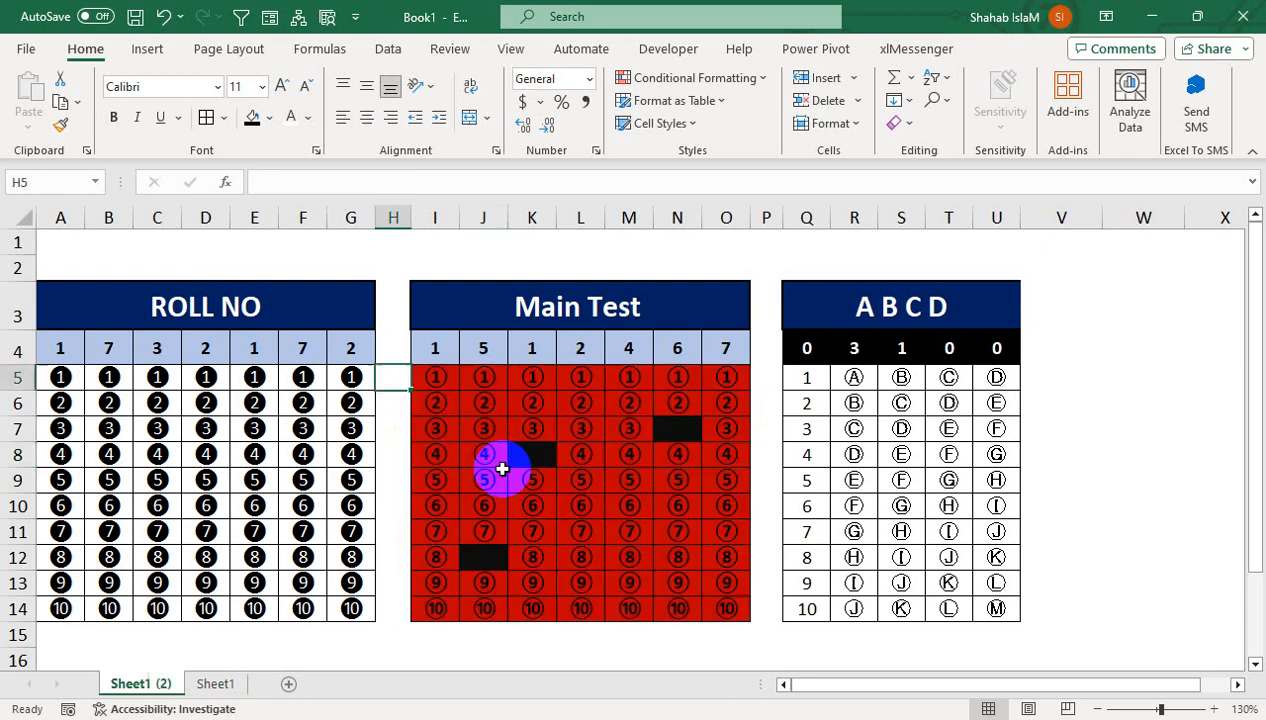
left_click(447, 403)
key("Delete")
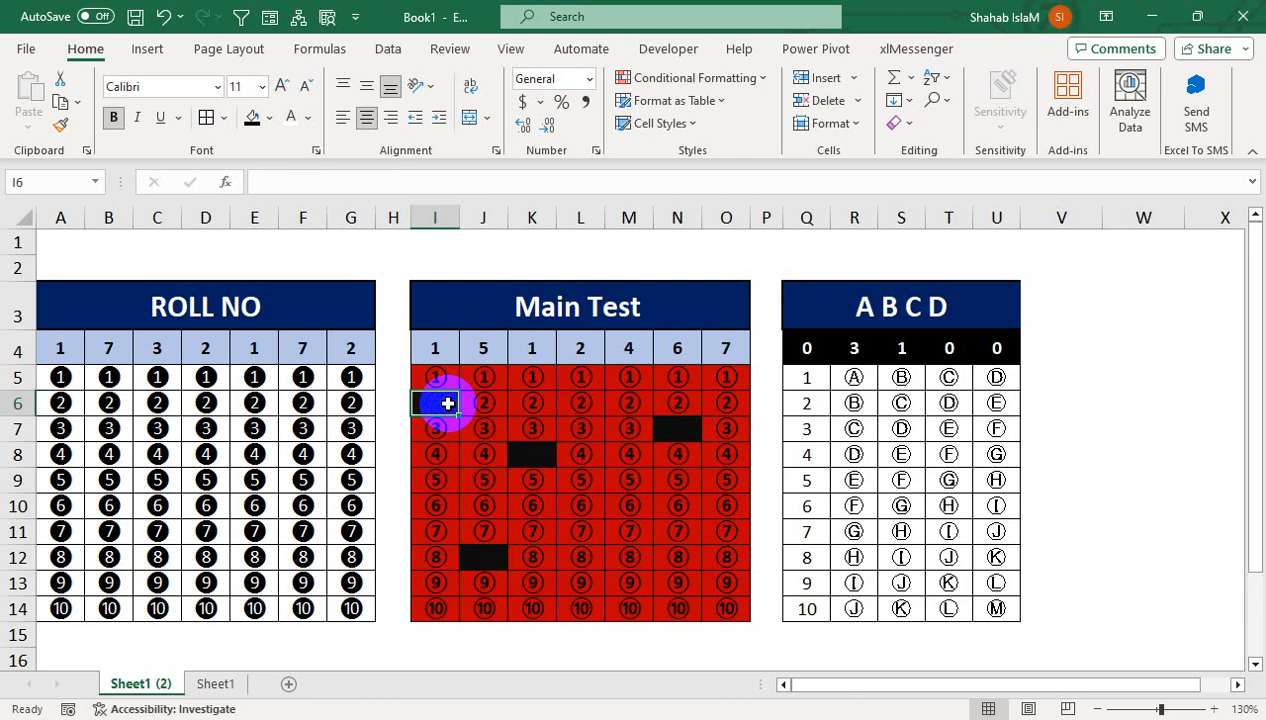
left_click(444, 375)
Fill H5:H14 with the series 1 to 10 to test the Main Test highlighting, and clear those numbers again
left_click(390, 379)
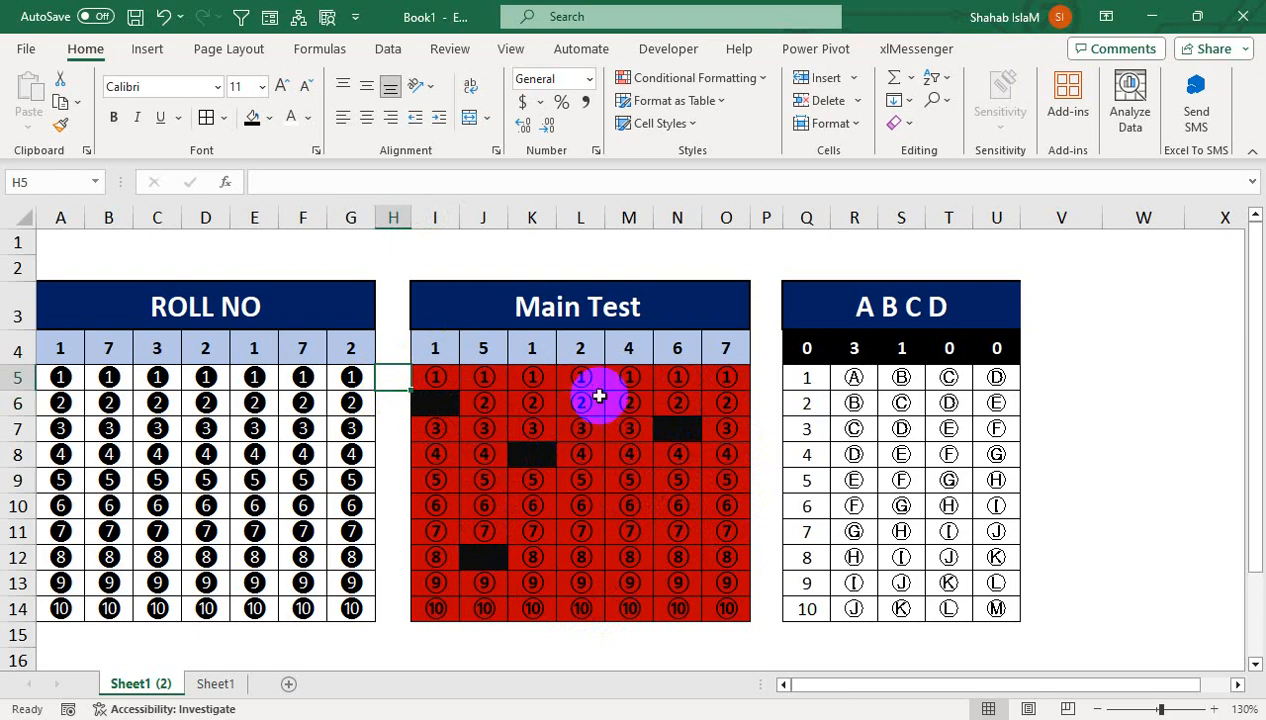
type("1")
key("Return")
type("2")
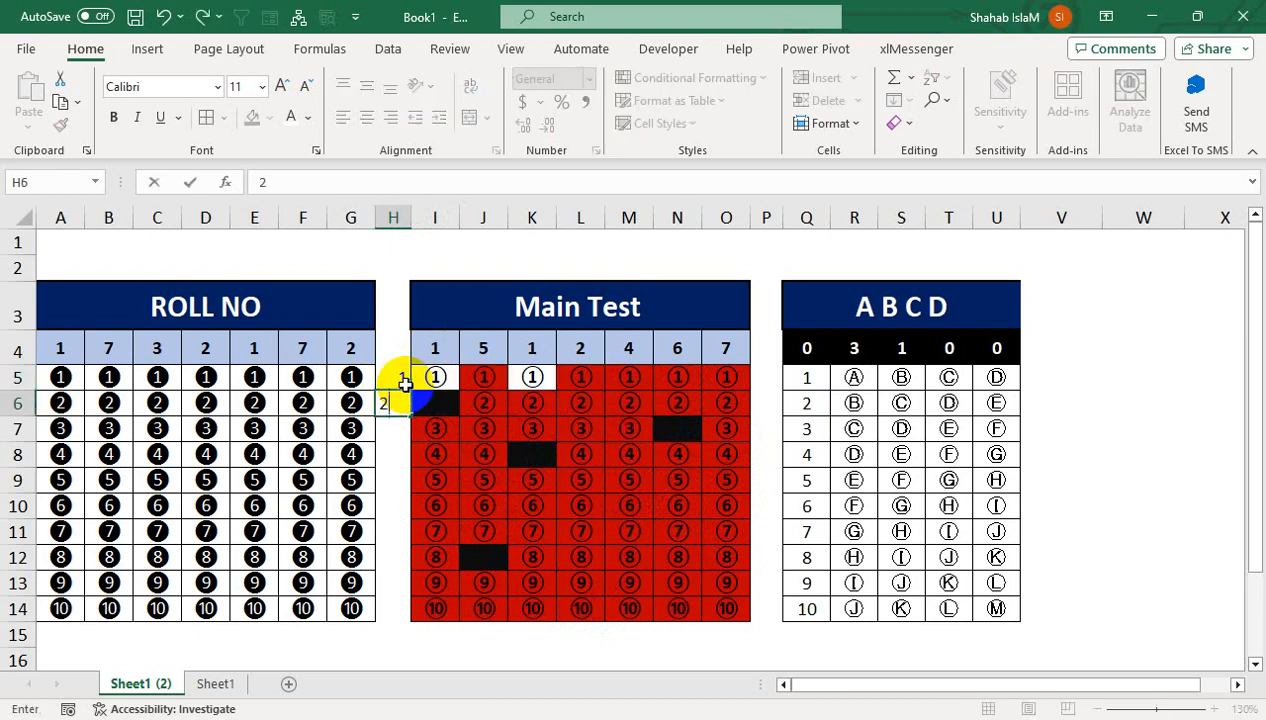
key("Return")
left_click_drag(398, 378, 421, 620)
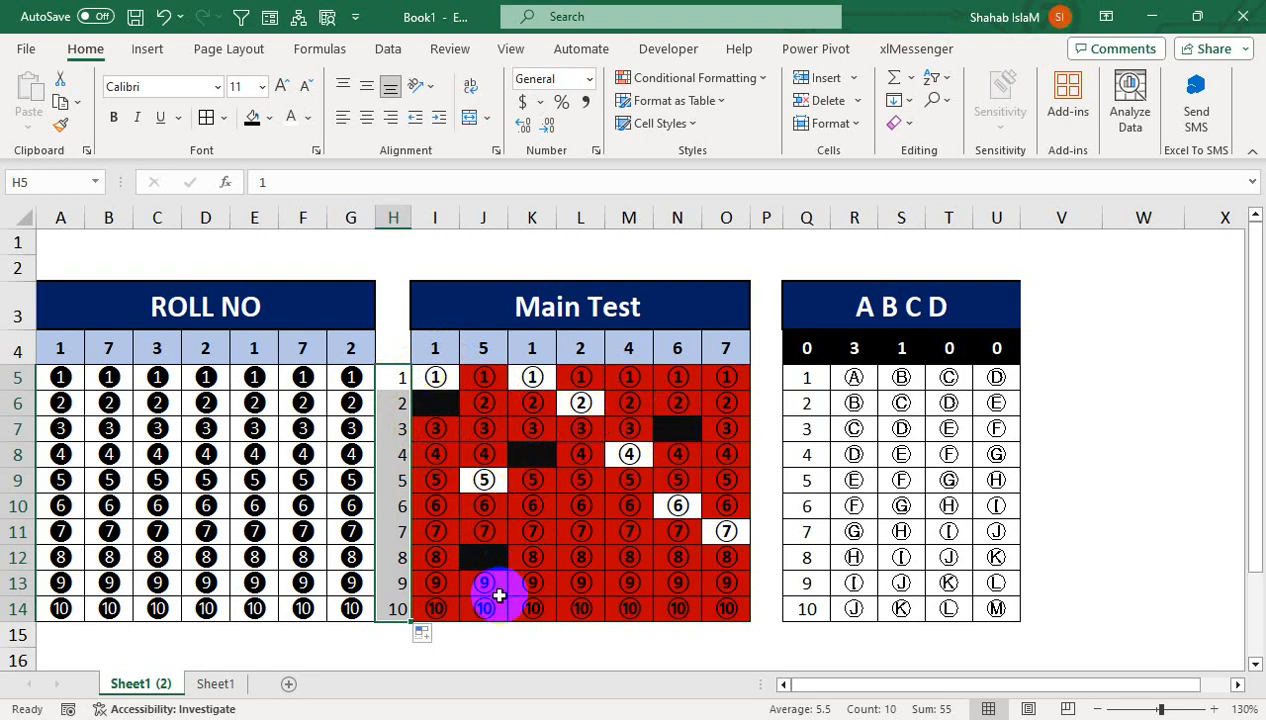
left_click_drag(398, 376, 400, 601)
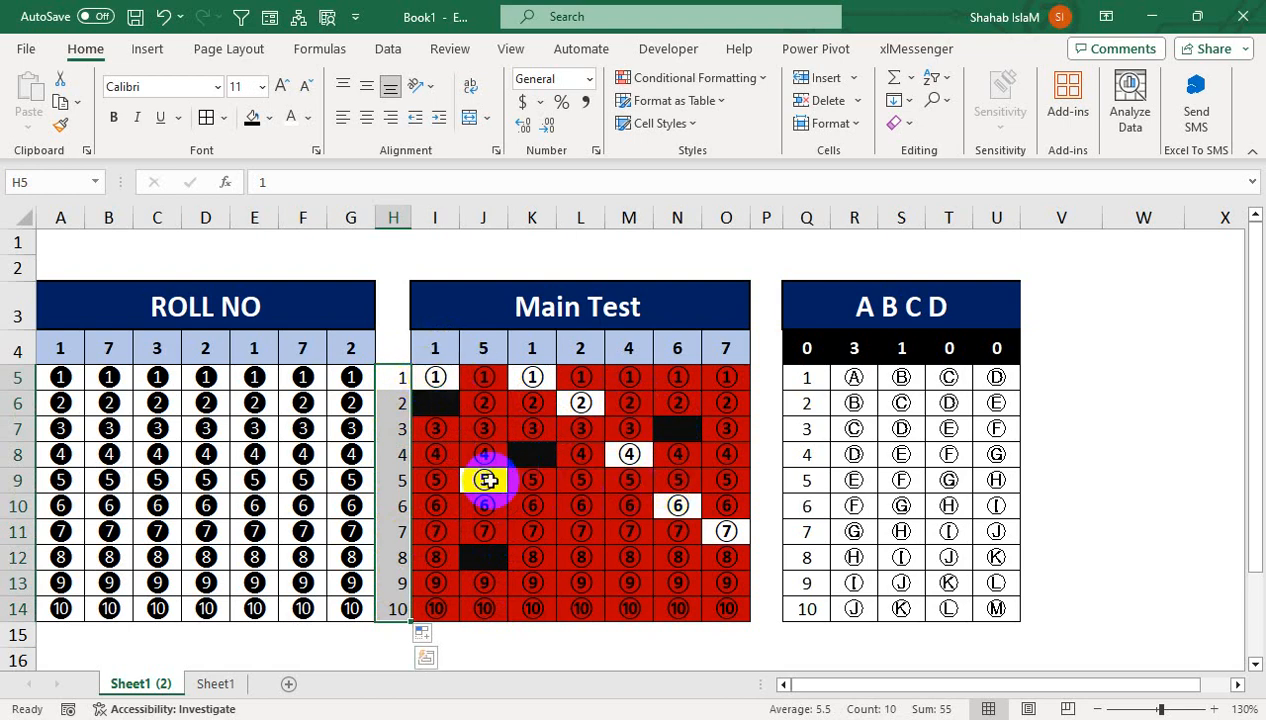
key("Delete")
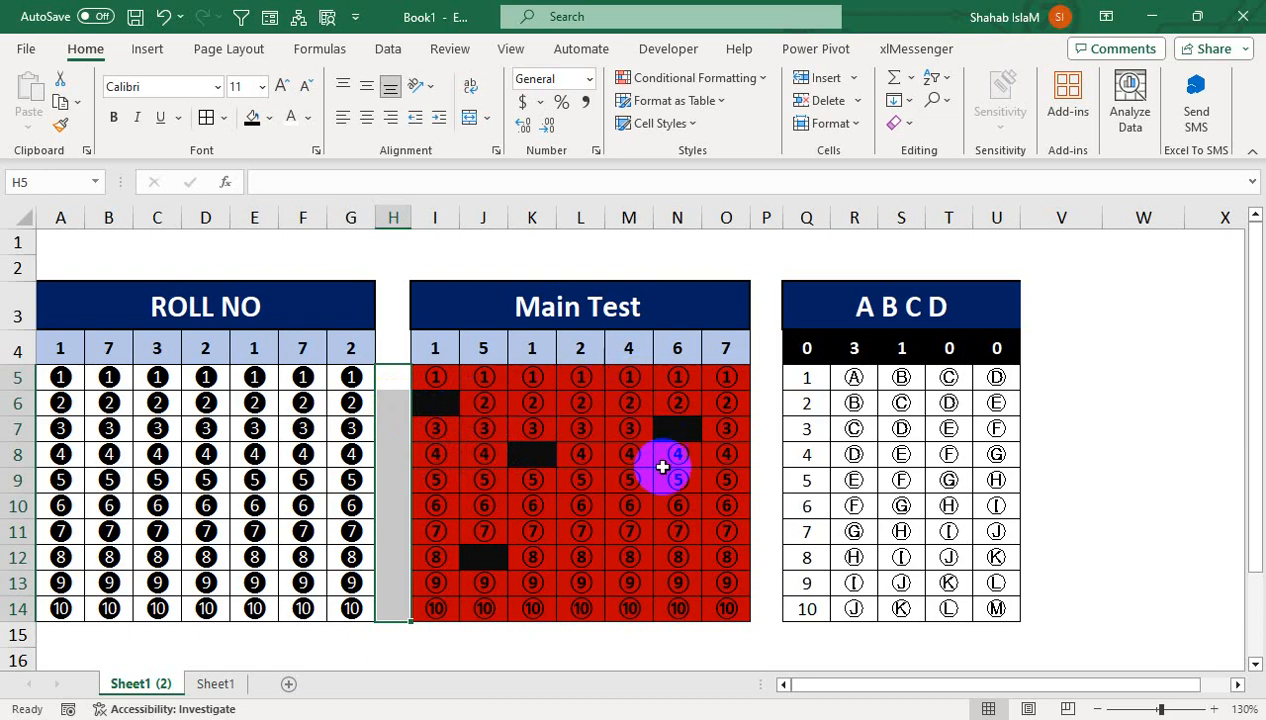
Set the font colour of the Main Test bubbles in I5:O14 to white
left_click_drag(436, 378, 720, 608)
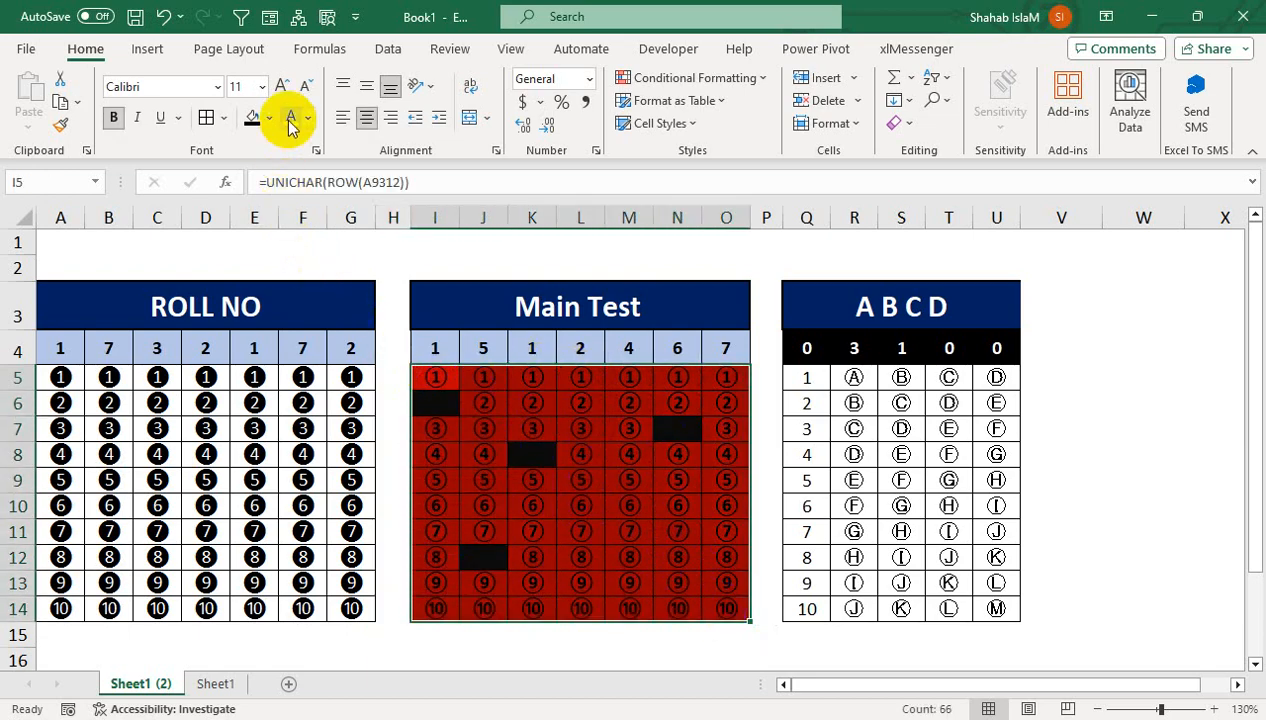
left_click(350, 506)
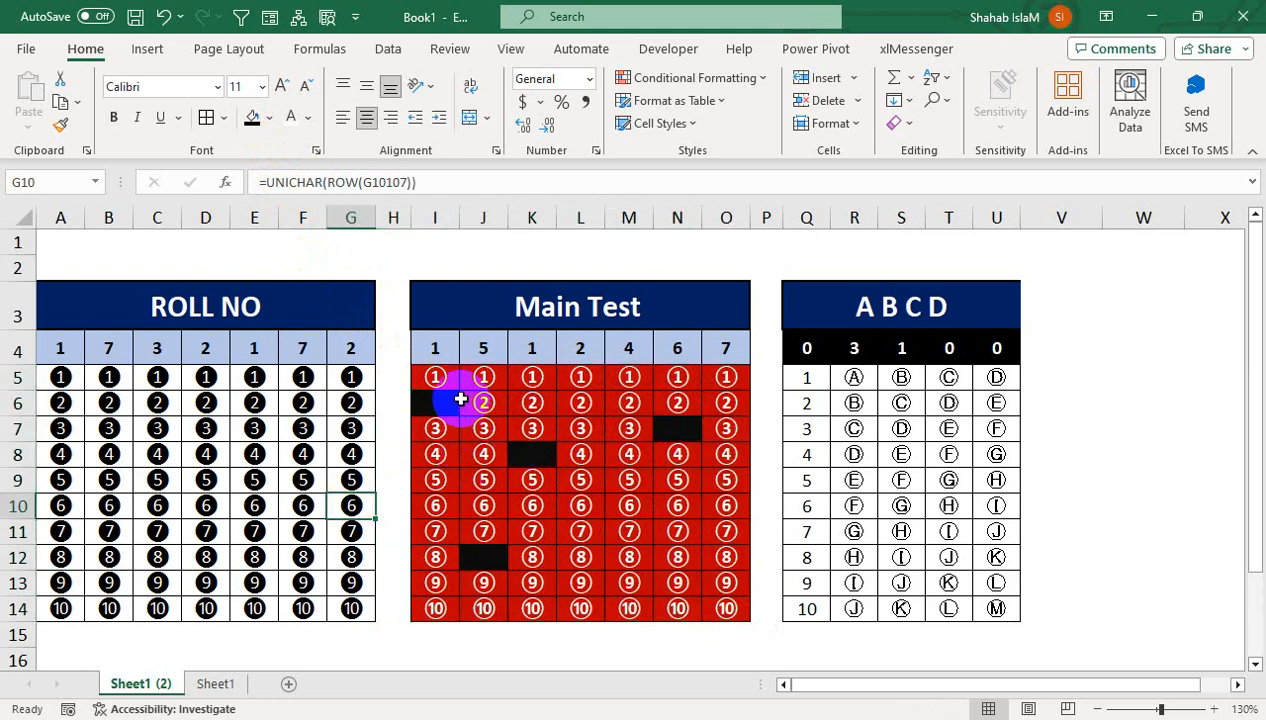
left_click(400, 386)
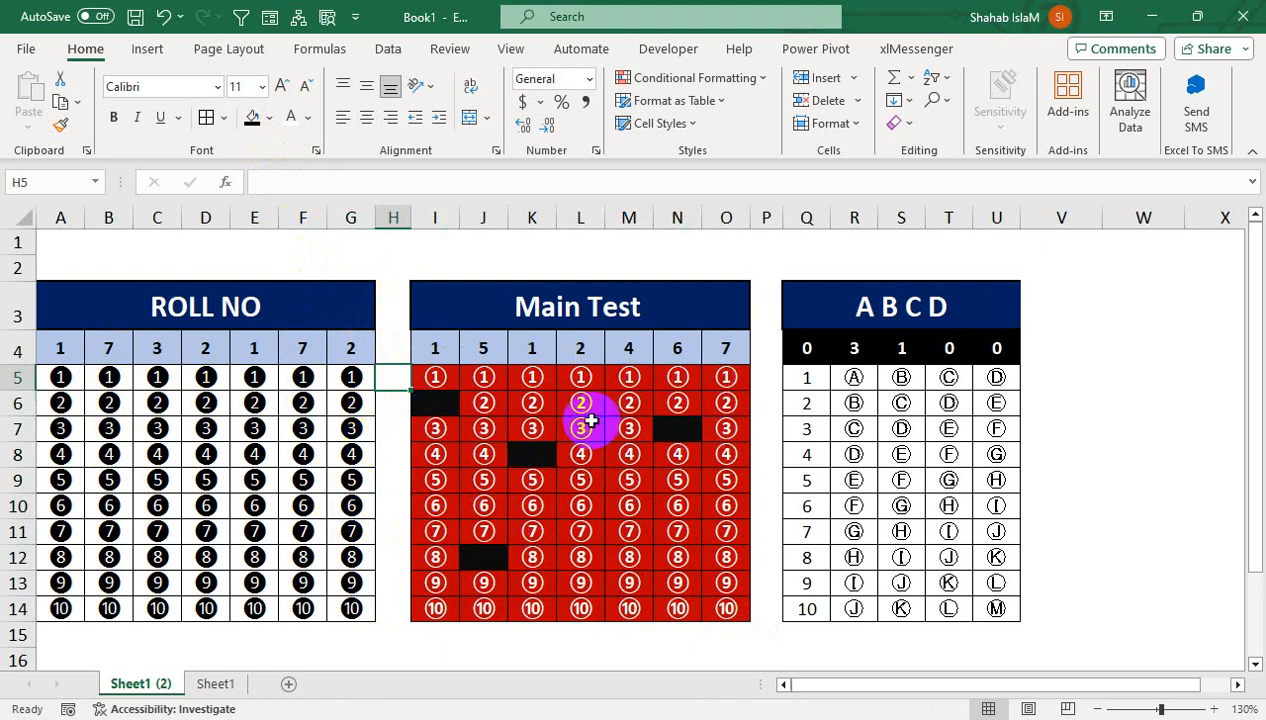
Clear the contents of all three bubble grids in A5:U14, keeping their borders and the header rows
left_click_drag(58, 378, 1012, 600)
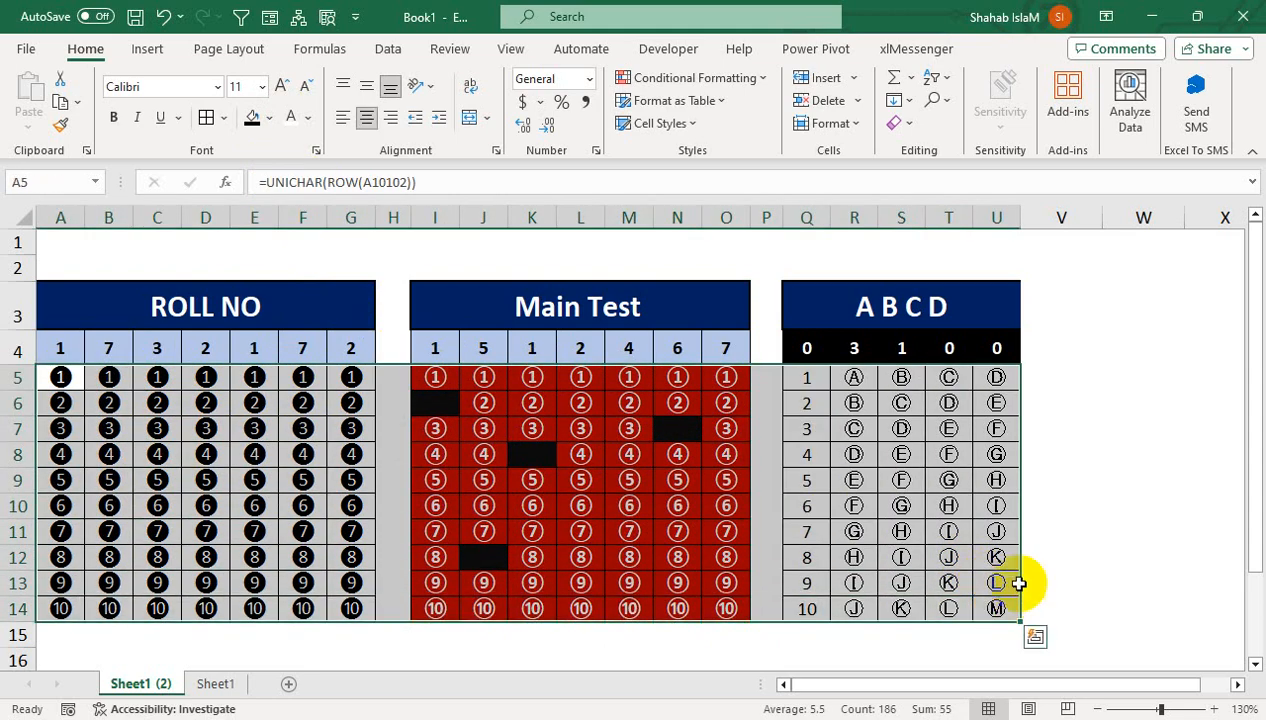
left_click(893, 123)
left_click(928, 203)
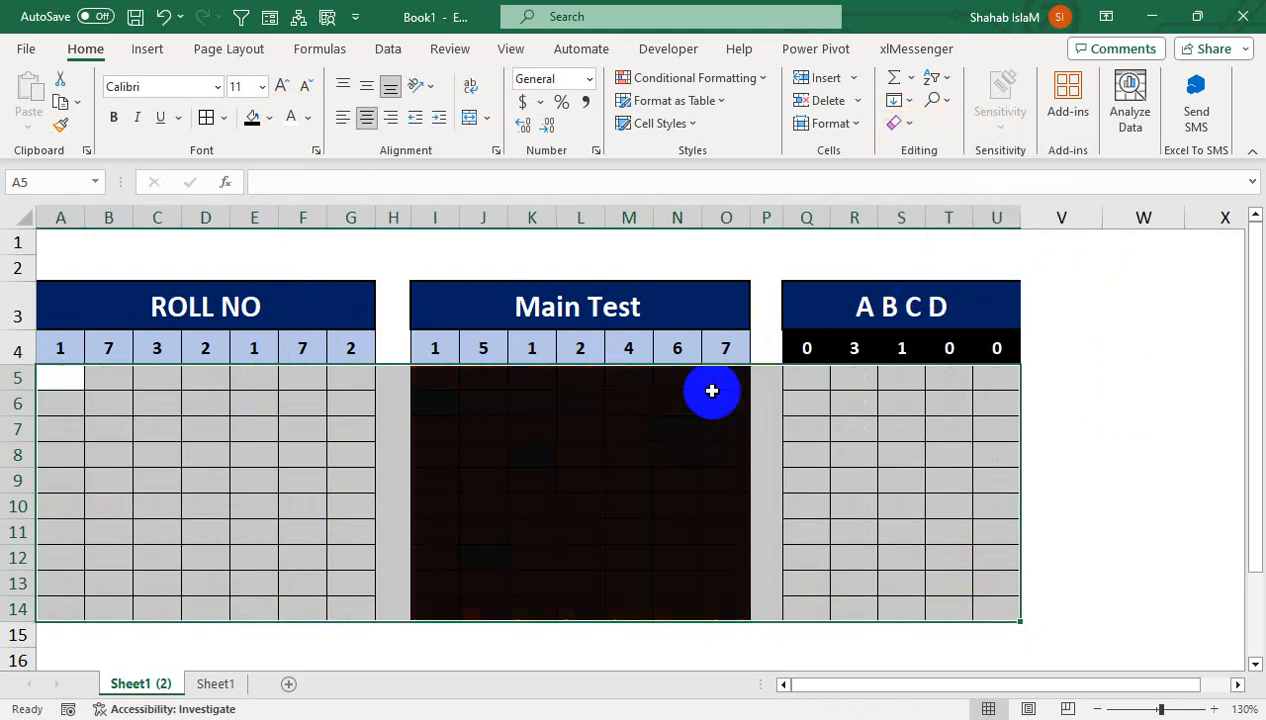
Remove the black fill from the empty Main Test grid in I5:O14
left_click(596, 427)
left_click_drag(433, 377, 738, 614)
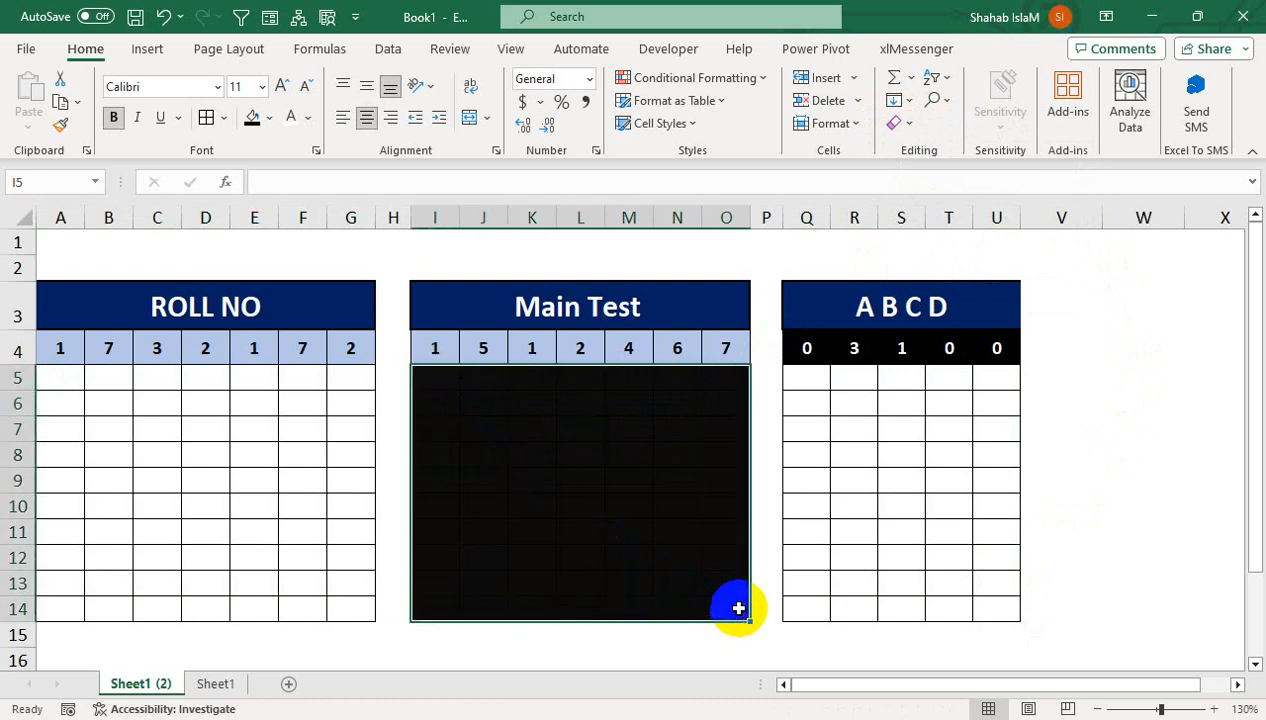
left_click(648, 484)
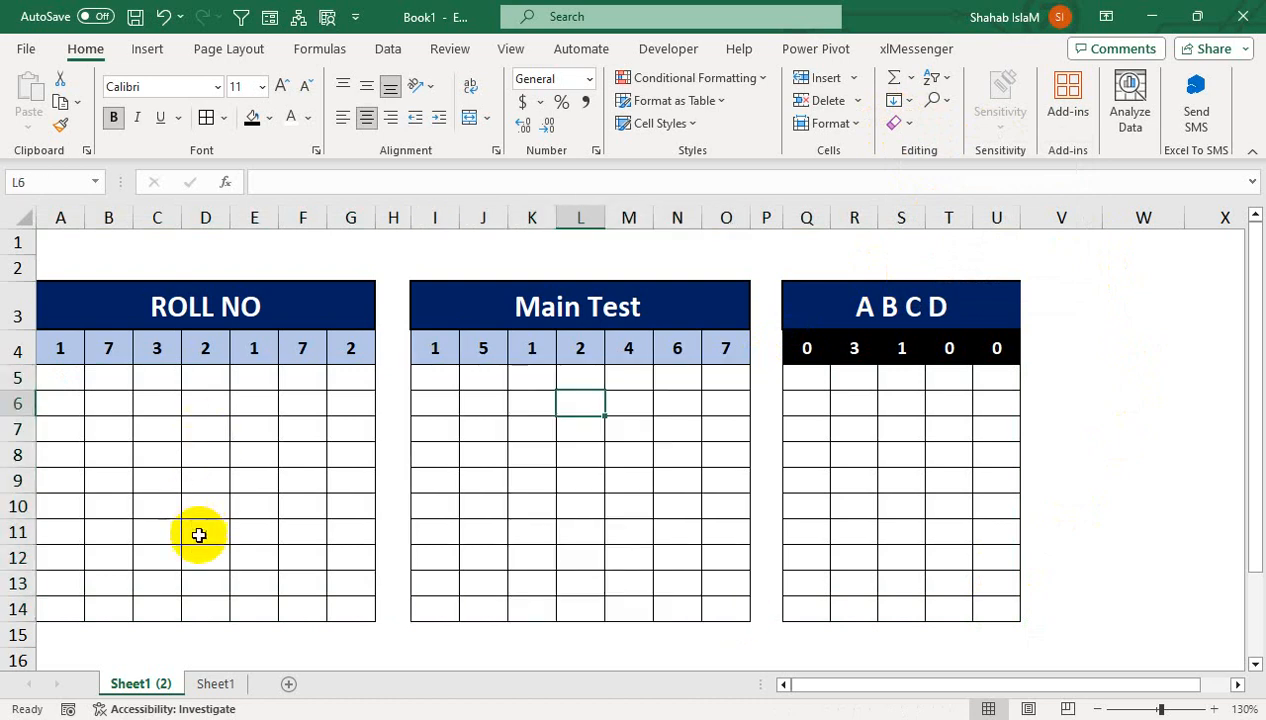
Look up the A5 formula on Sheet1 and enter =UNICHAR(ROW(A10102)) in cell A5 of Sheet1 (2)
left_click(215, 683)
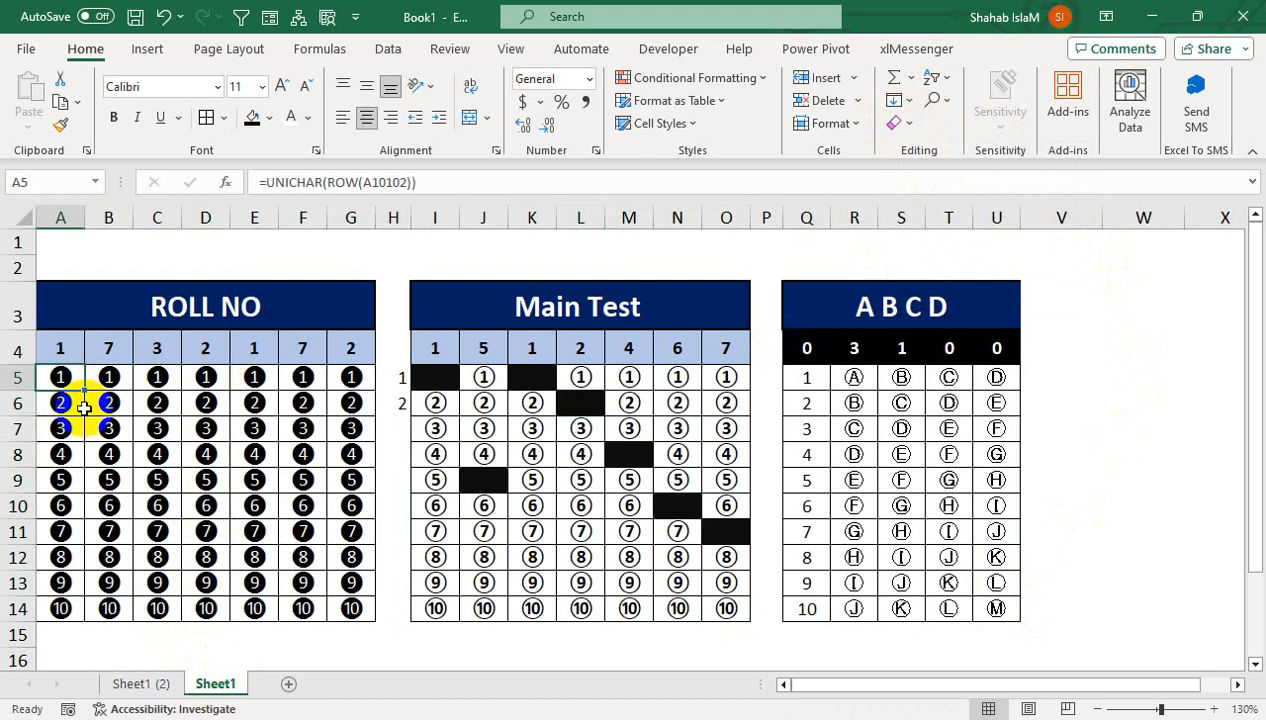
left_click(140, 683)
left_click(76, 371)
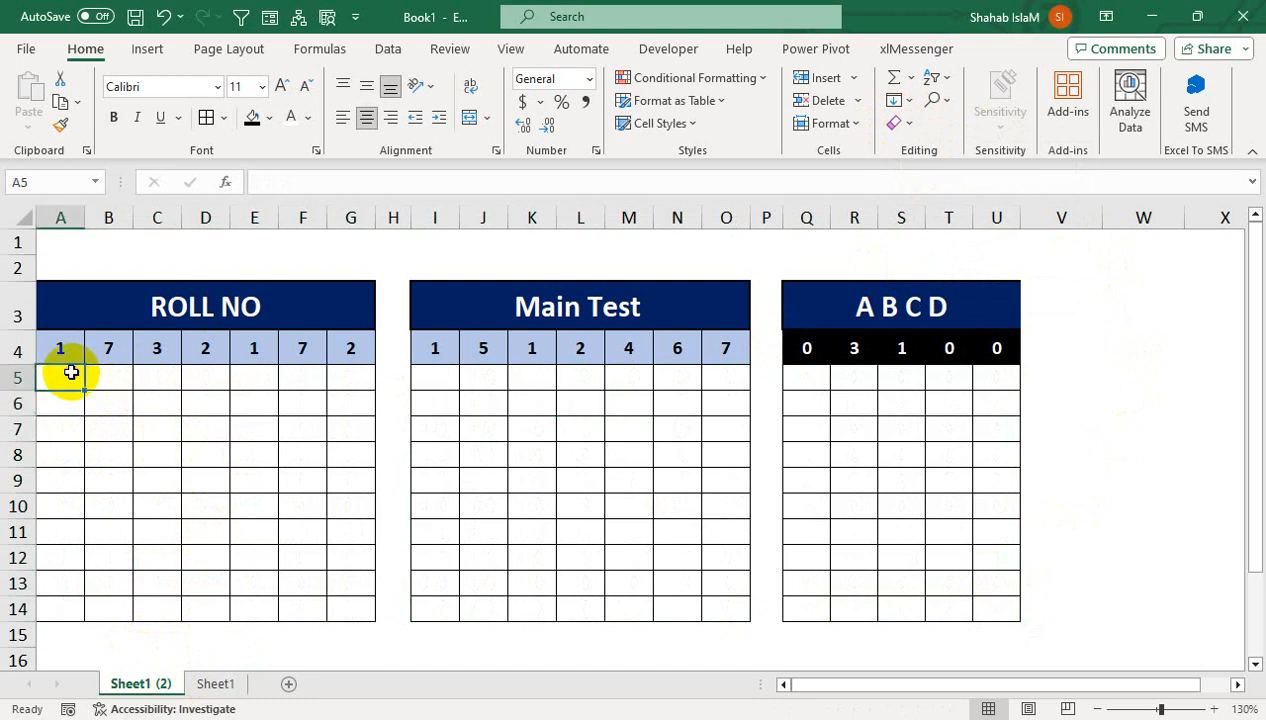
type("=UNI")
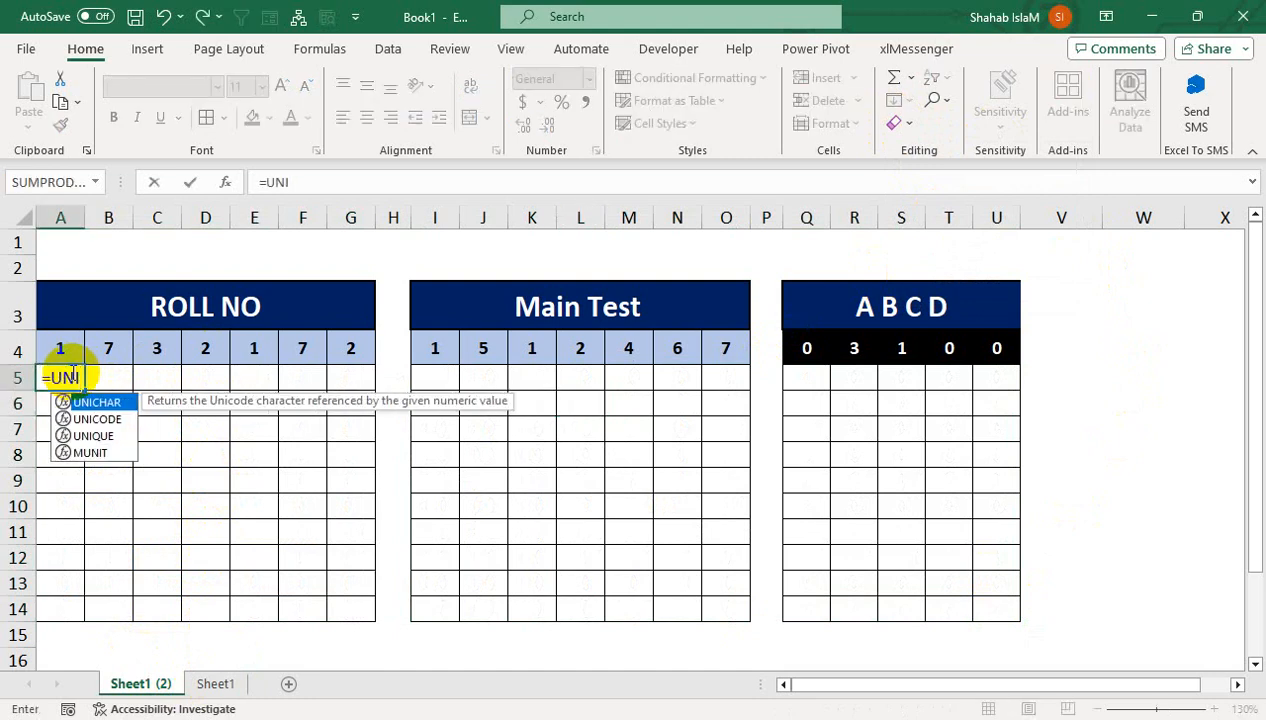
key("Tab")
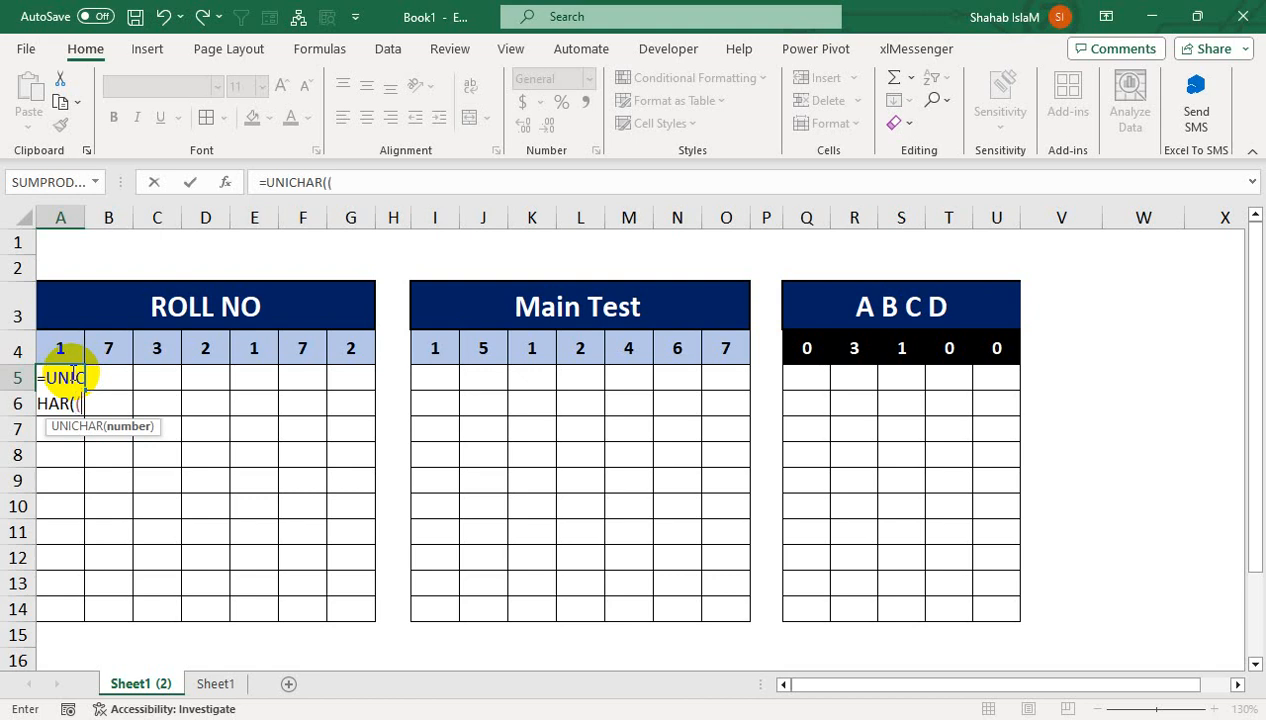
type("W")
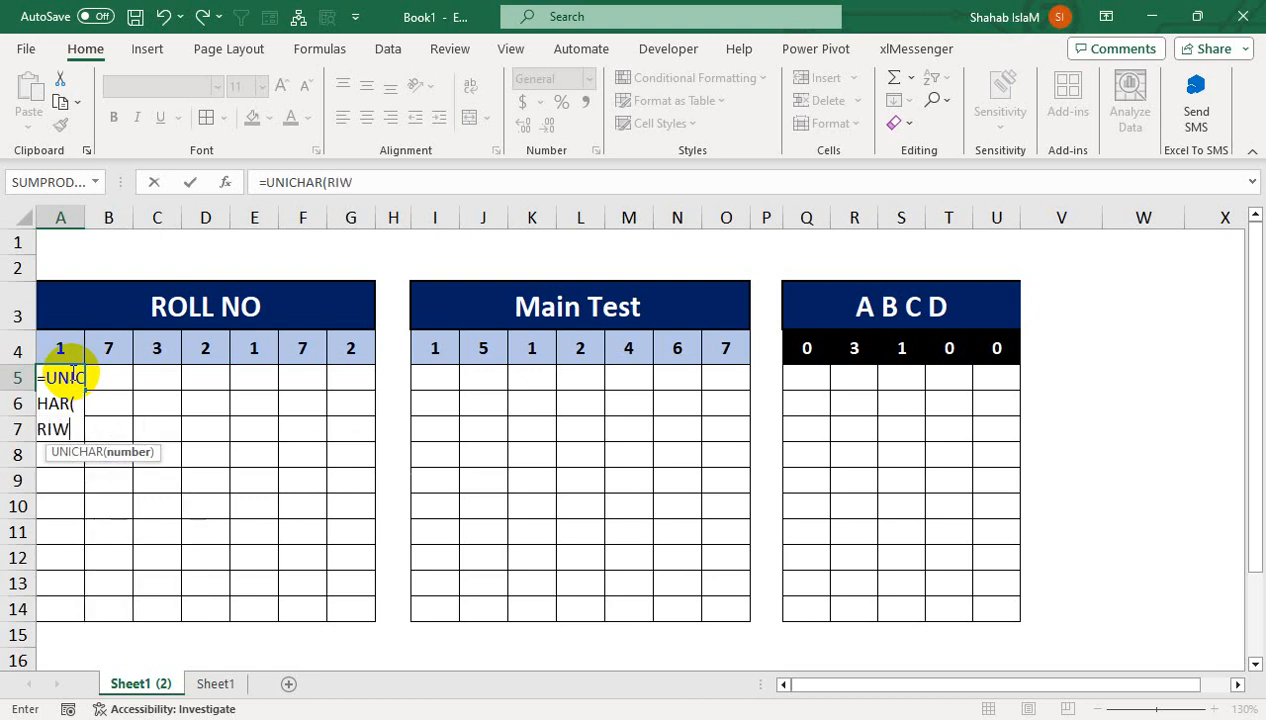
key("BackSpace")
type("OW")
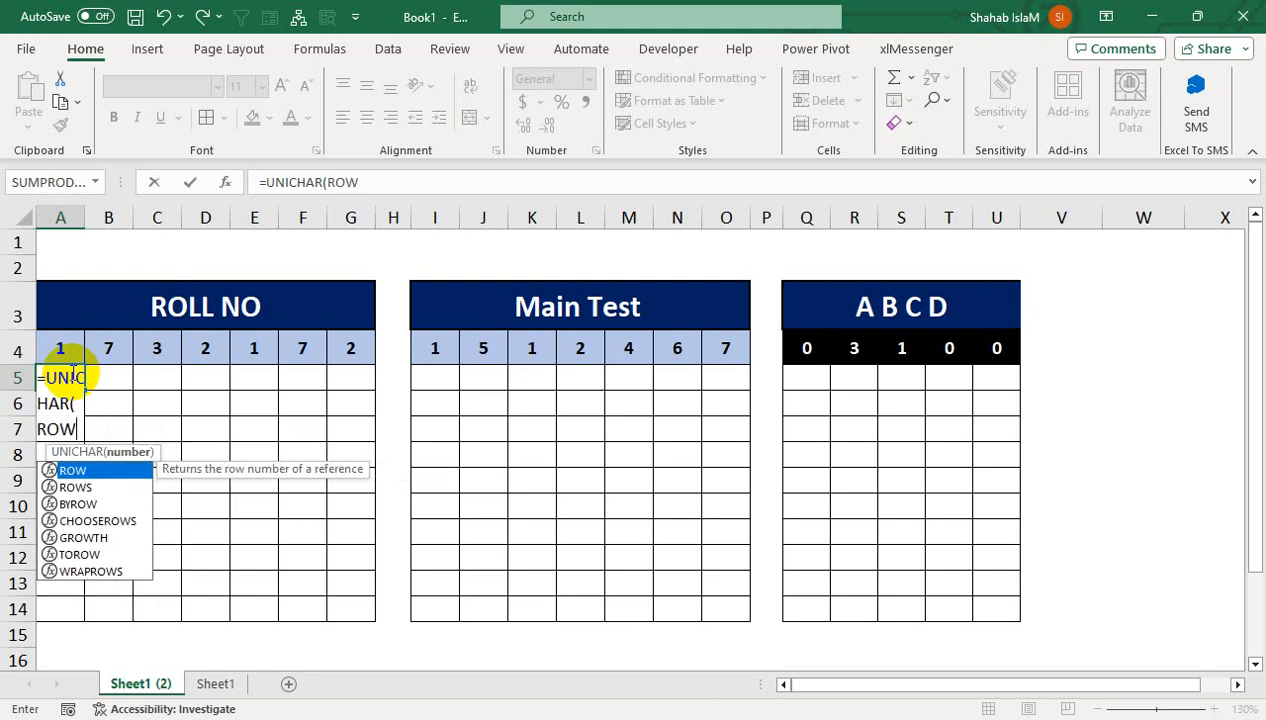
type("()")
key("BackSpace")
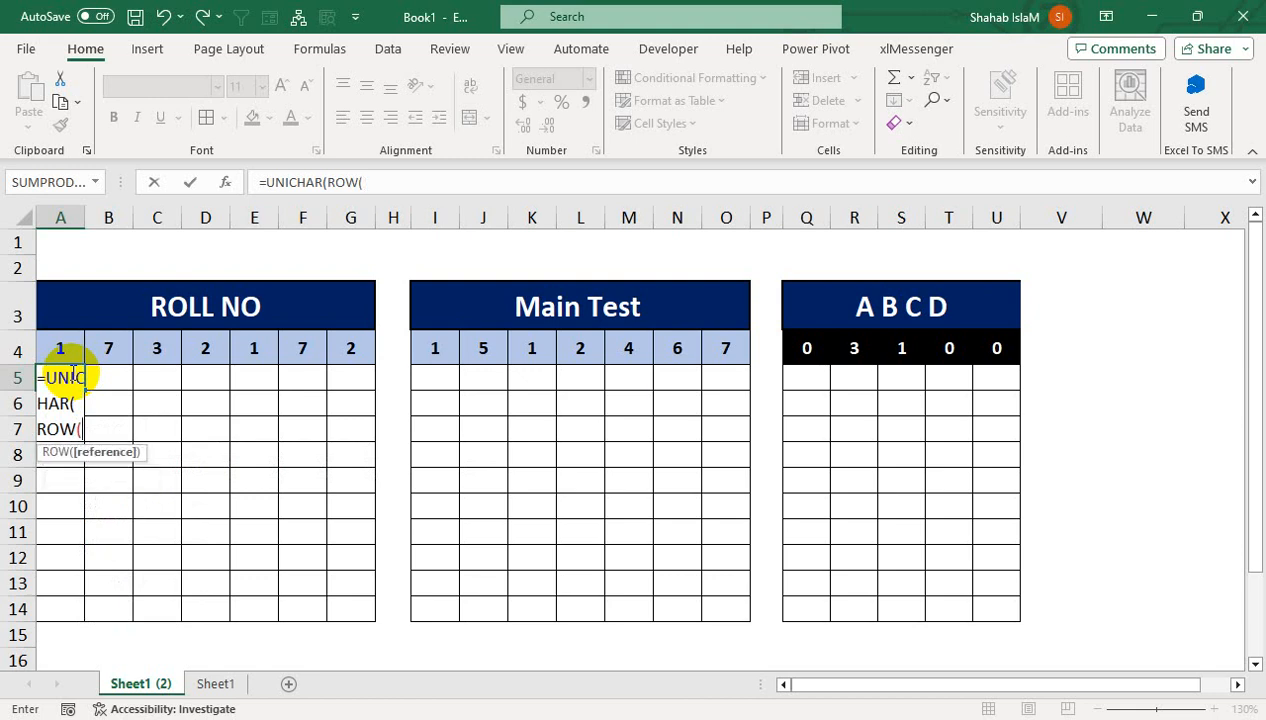
type("A10102")
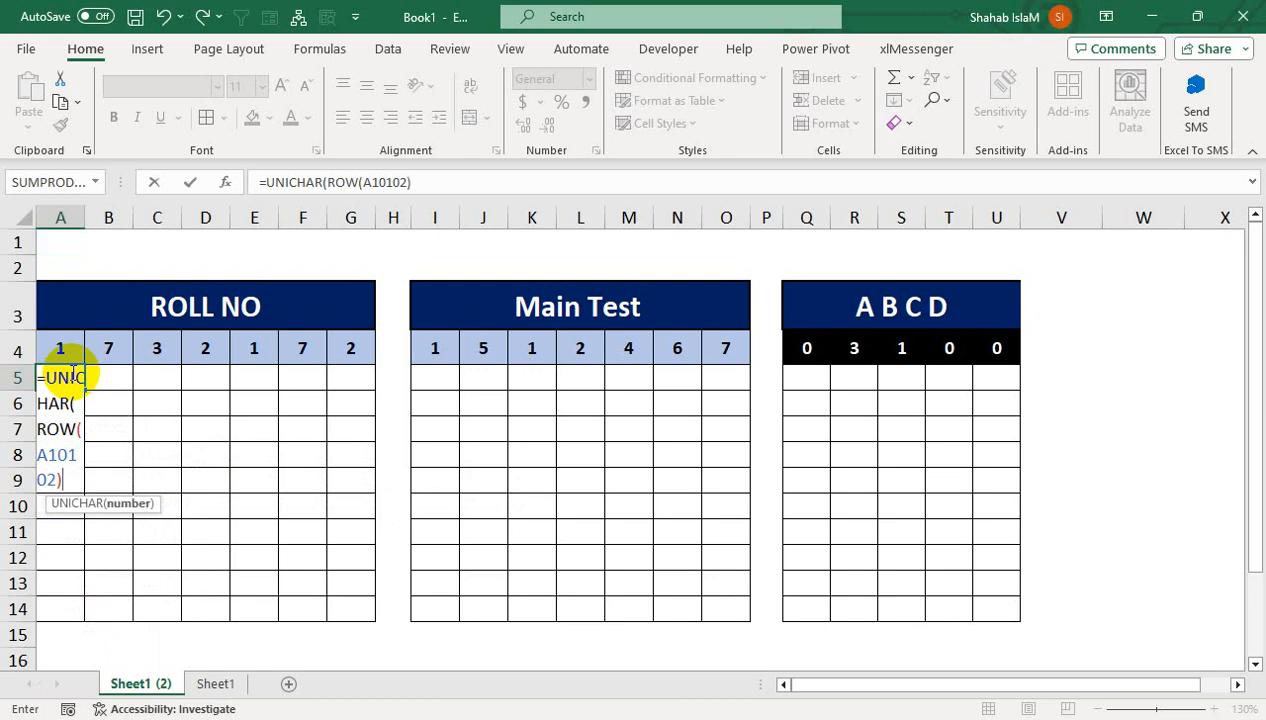
type("))")
key("Return")
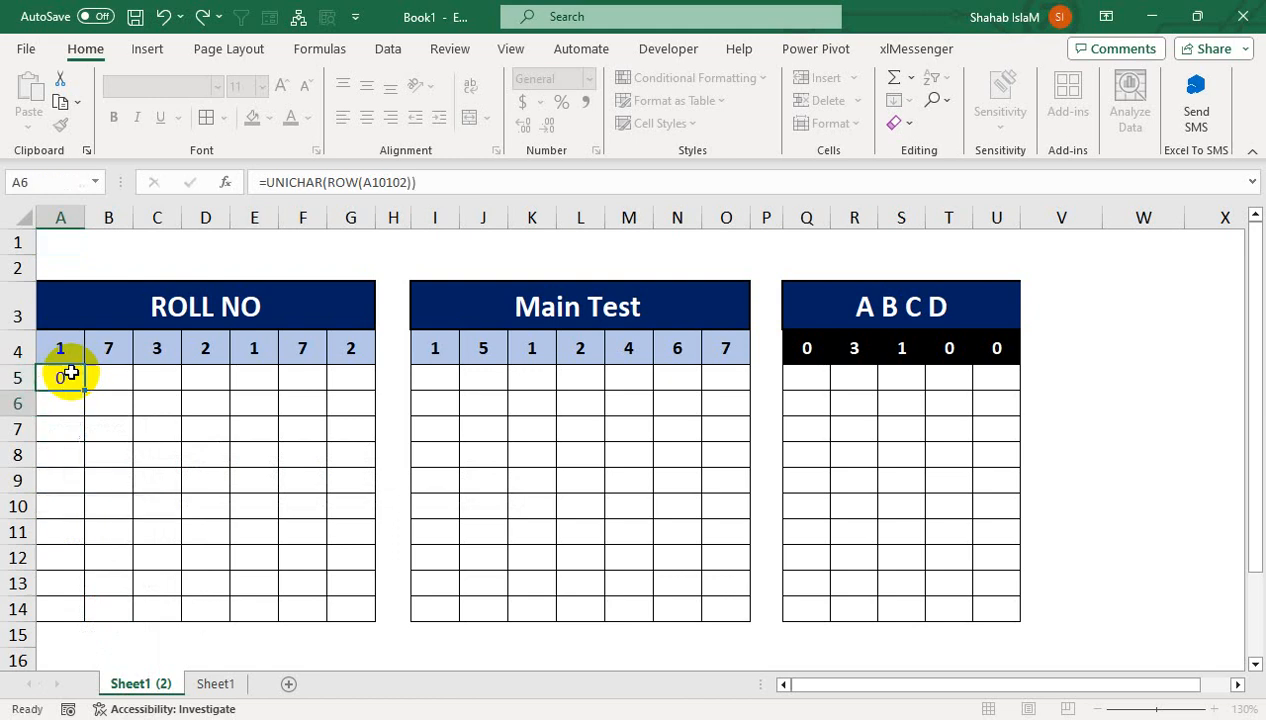
Fill the A5 formula across the ROLL NO grid down to row 14 and clear the overflow from column H
left_click(60, 375)
left_click_drag(85, 389, 396, 602)
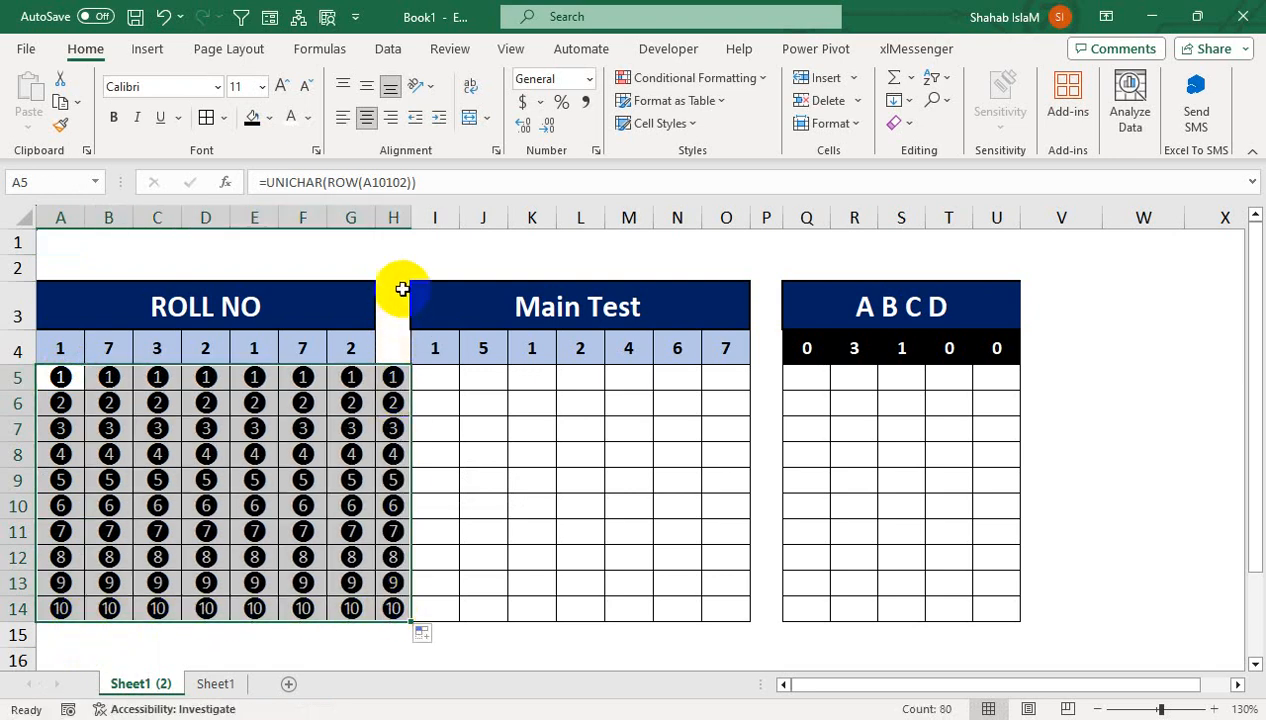
left_click(396, 220)
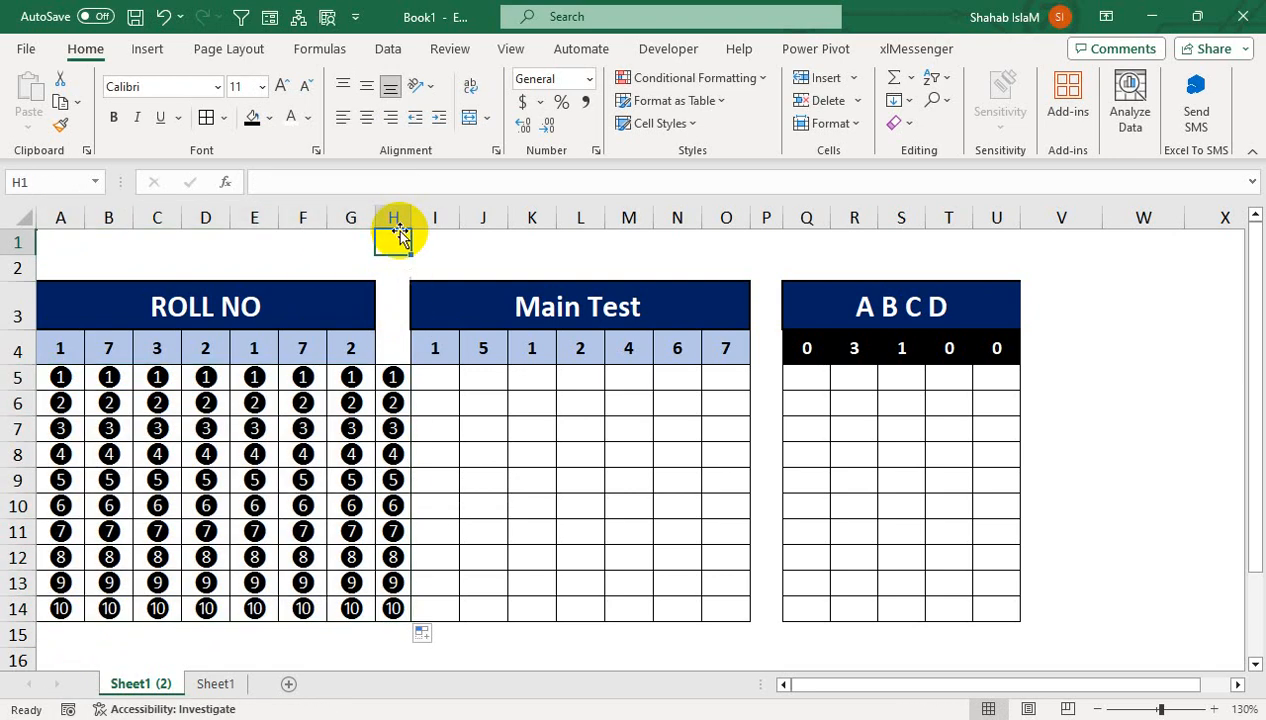
left_click(912, 133)
left_click(928, 206)
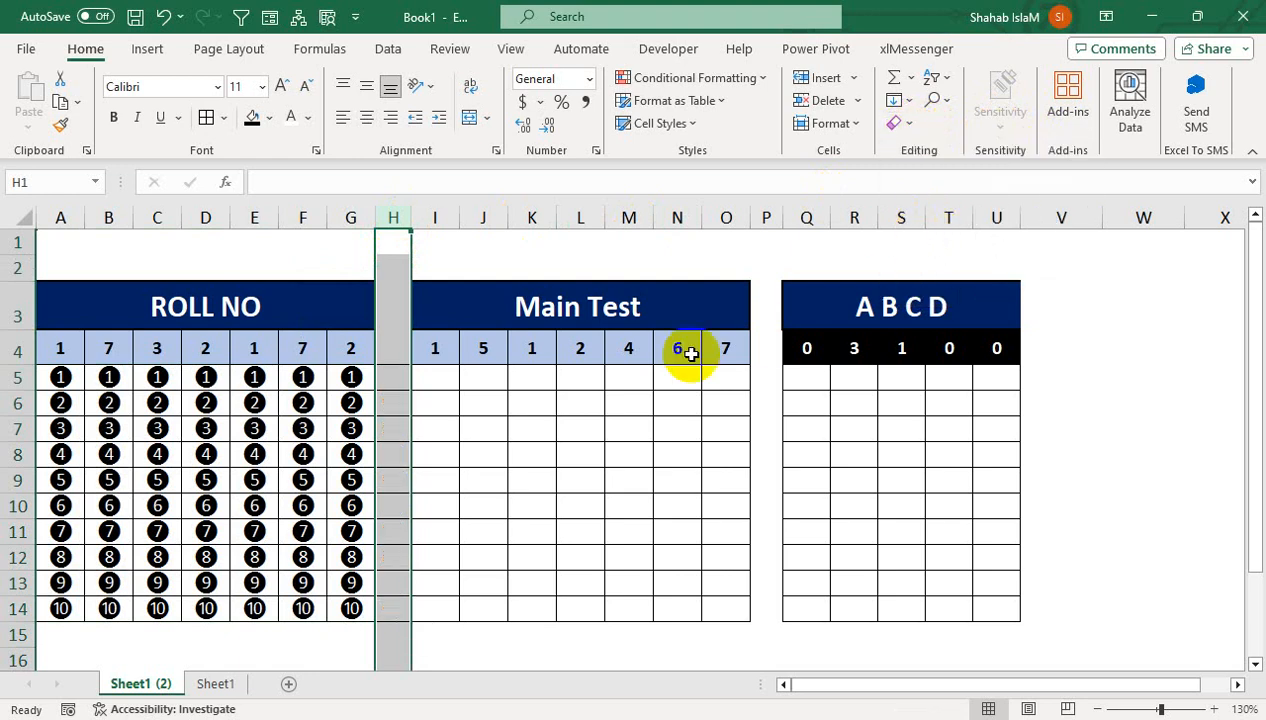
Look up the Main Test bubble formula in cell J5 of Sheet1 and return to cell I5 of Sheet1 (2)
left_click(450, 383)
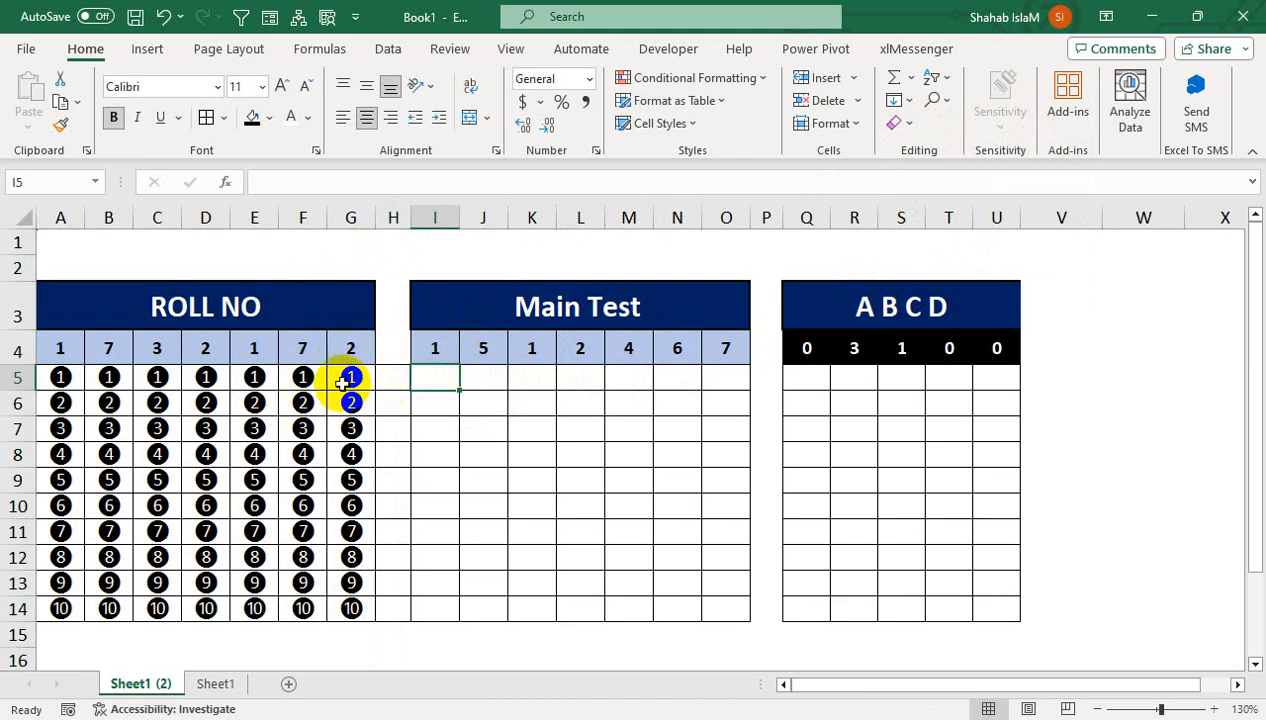
left_click(215, 683)
left_click(483, 377)
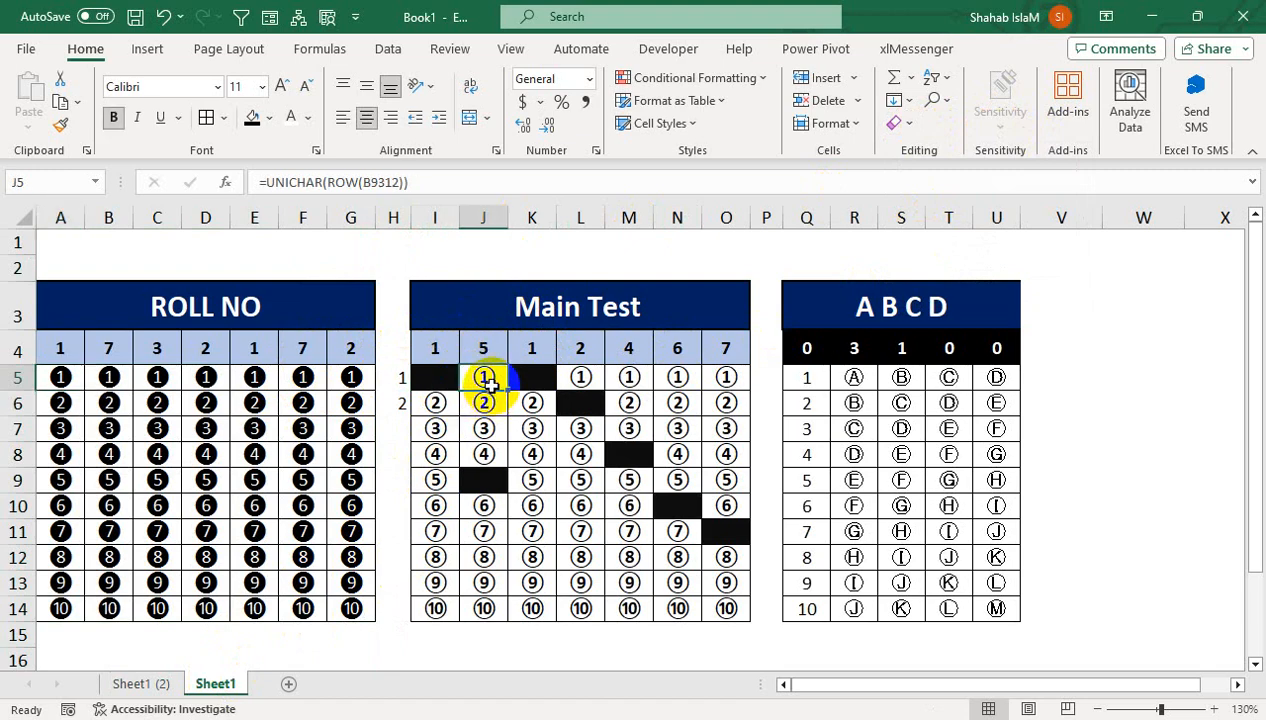
left_click(405, 503)
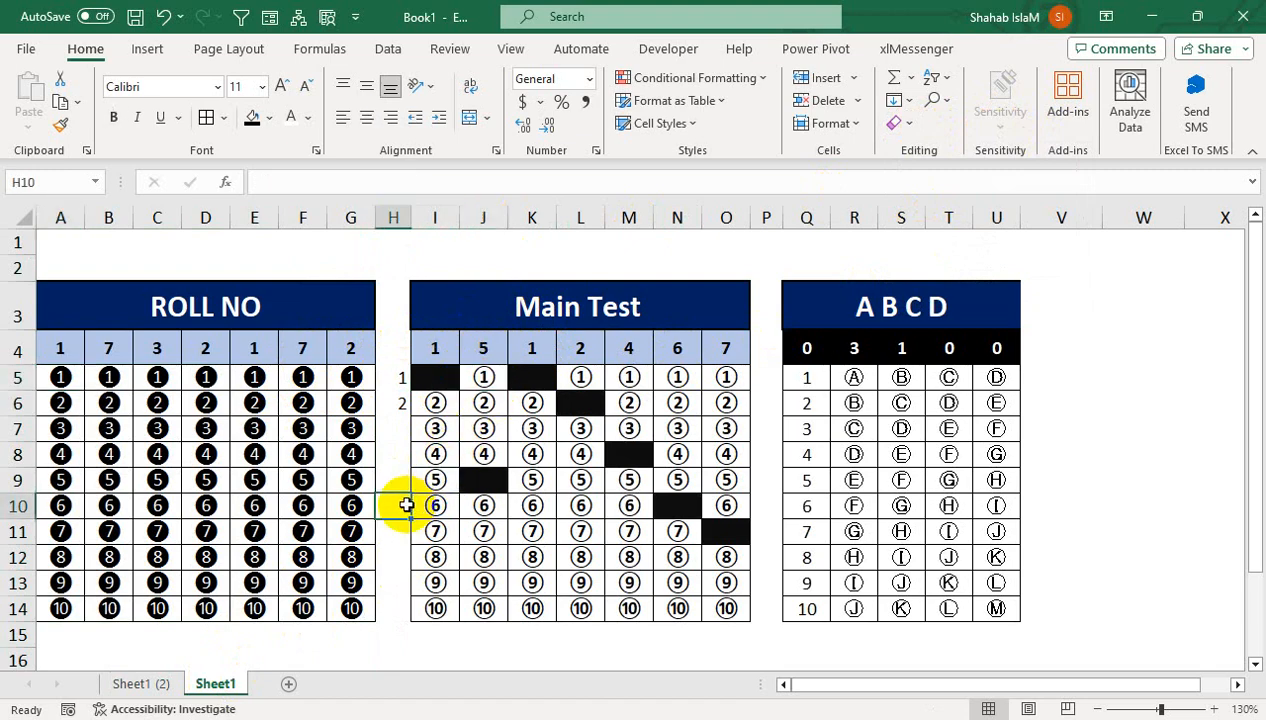
left_click(140, 683)
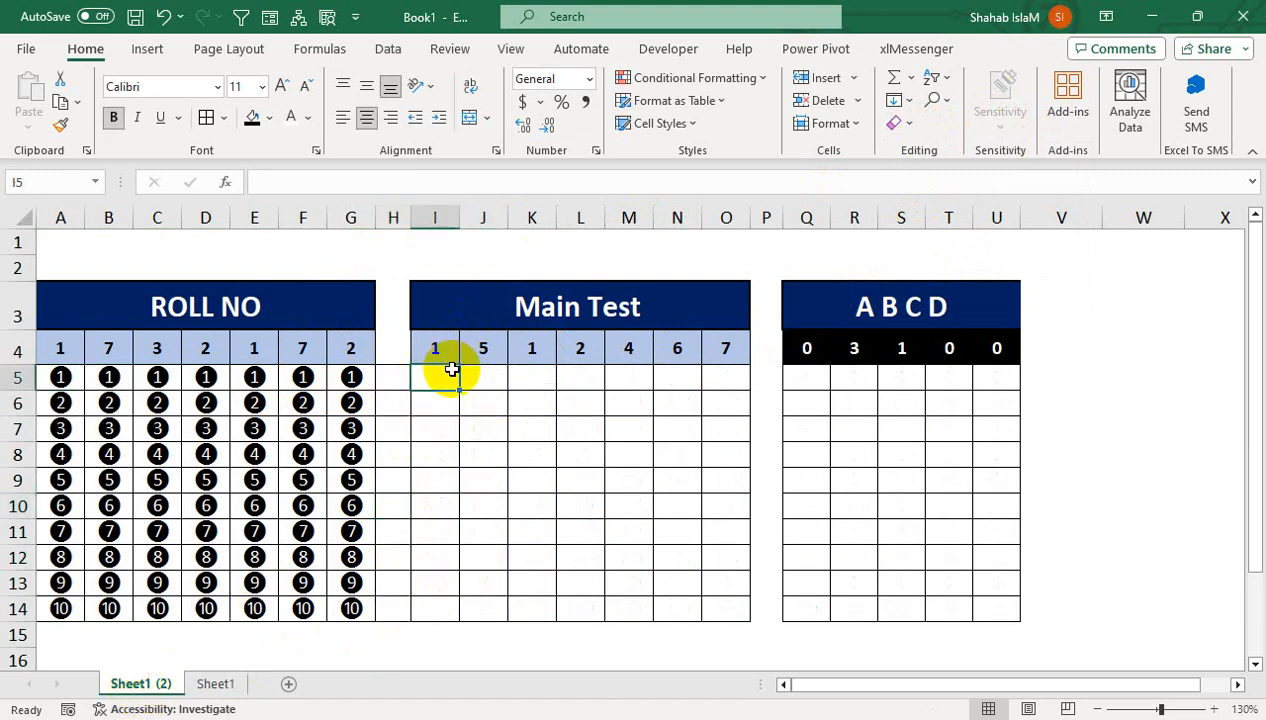
type("==")
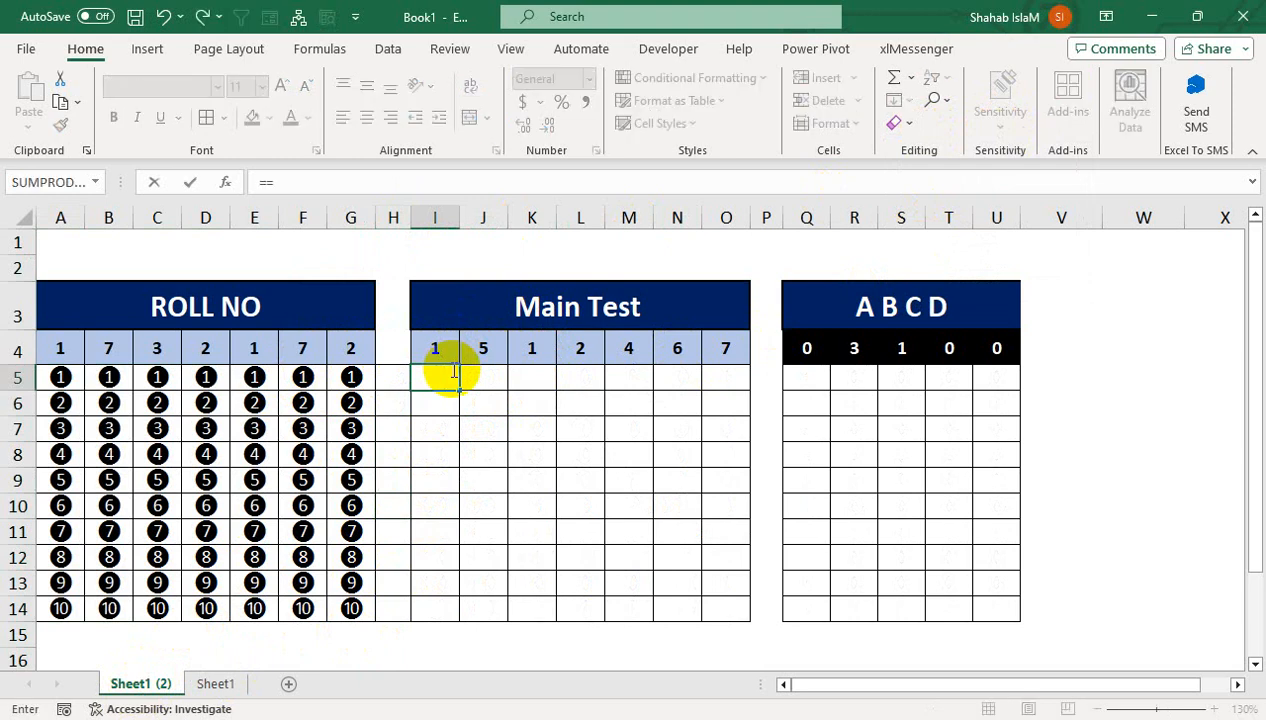
type("UNICHAR(")
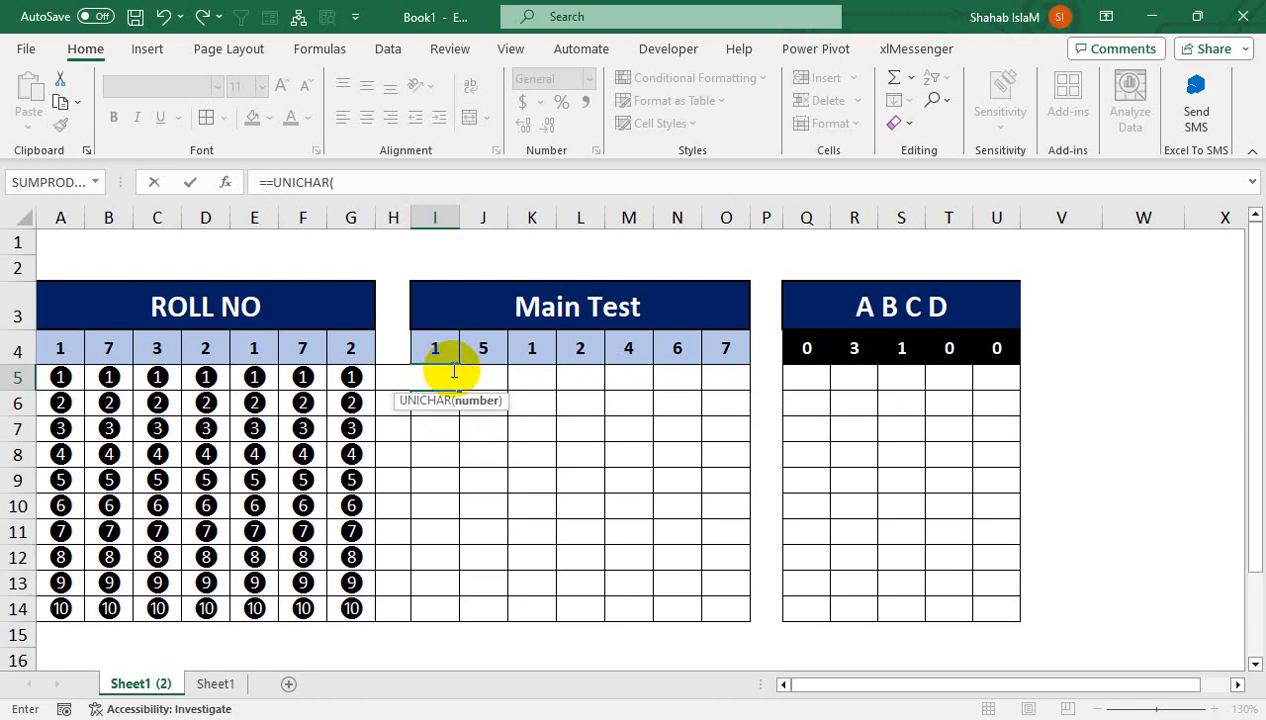
key("BackSpace")
key("BackSpace")
key("BackSpace")
key("BackSpace")
key("BackSpace")
key("BackSpace")
key("BackSpace")
key("BackSpace")
key("BackSpace")
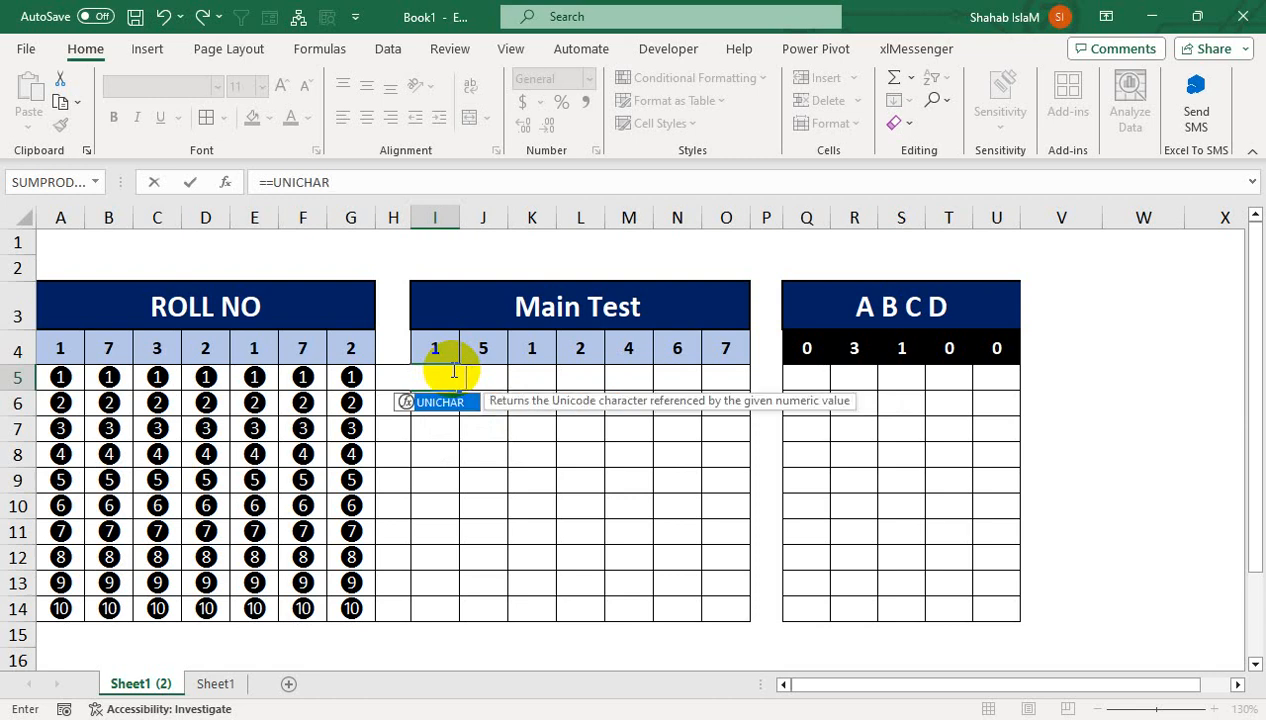
Enter =UNICHAR(ROW(A9313)) in cell I5, the first bubble cell of the Main Test grid
type("U")
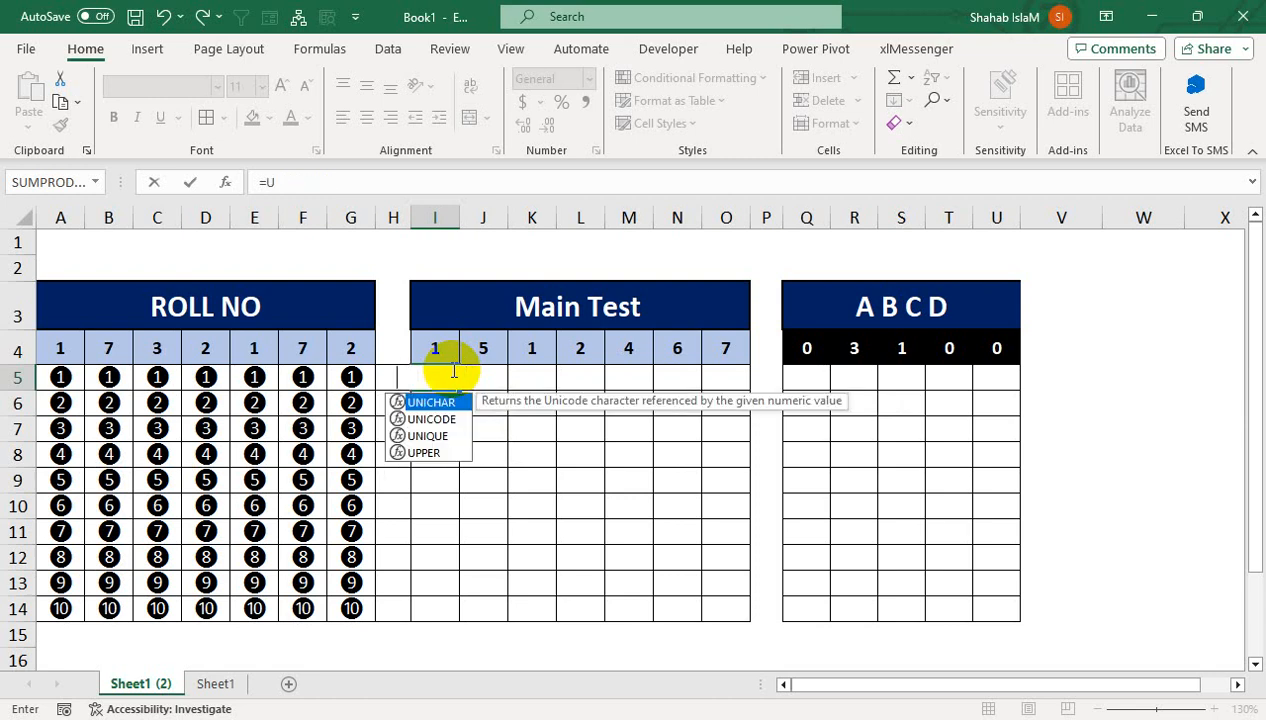
type("NICHAR(")
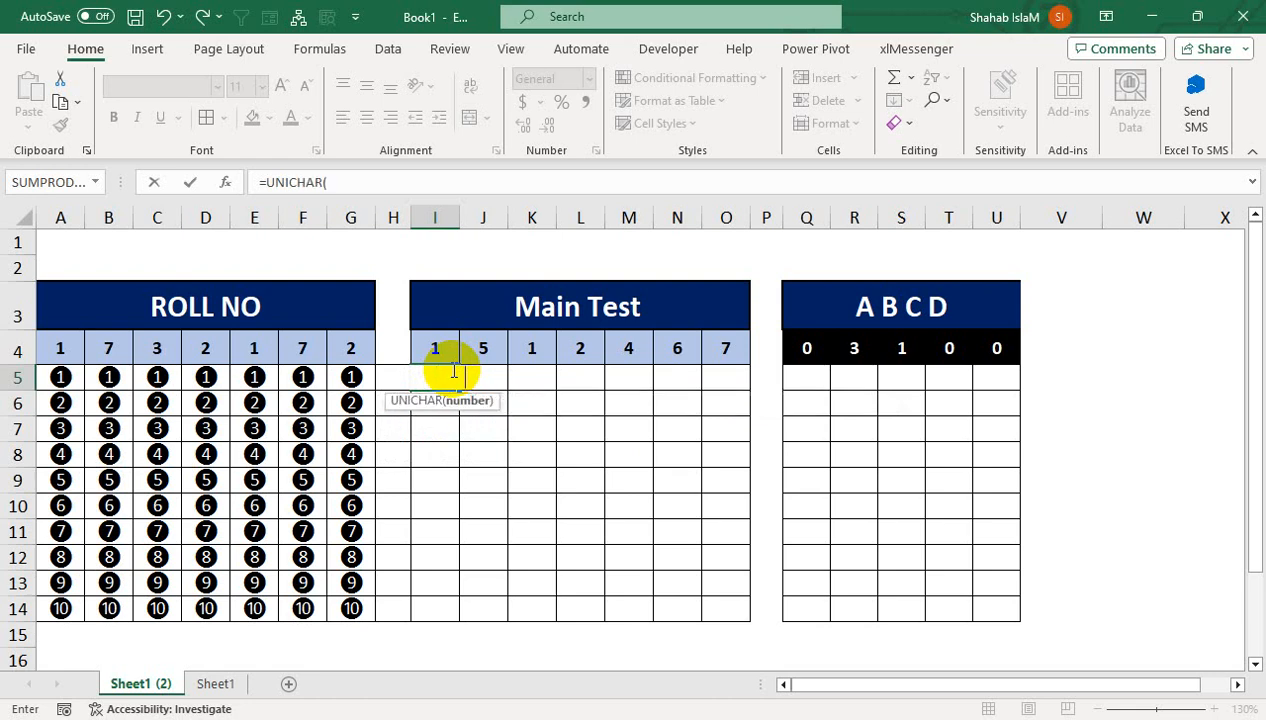
type("ROW")
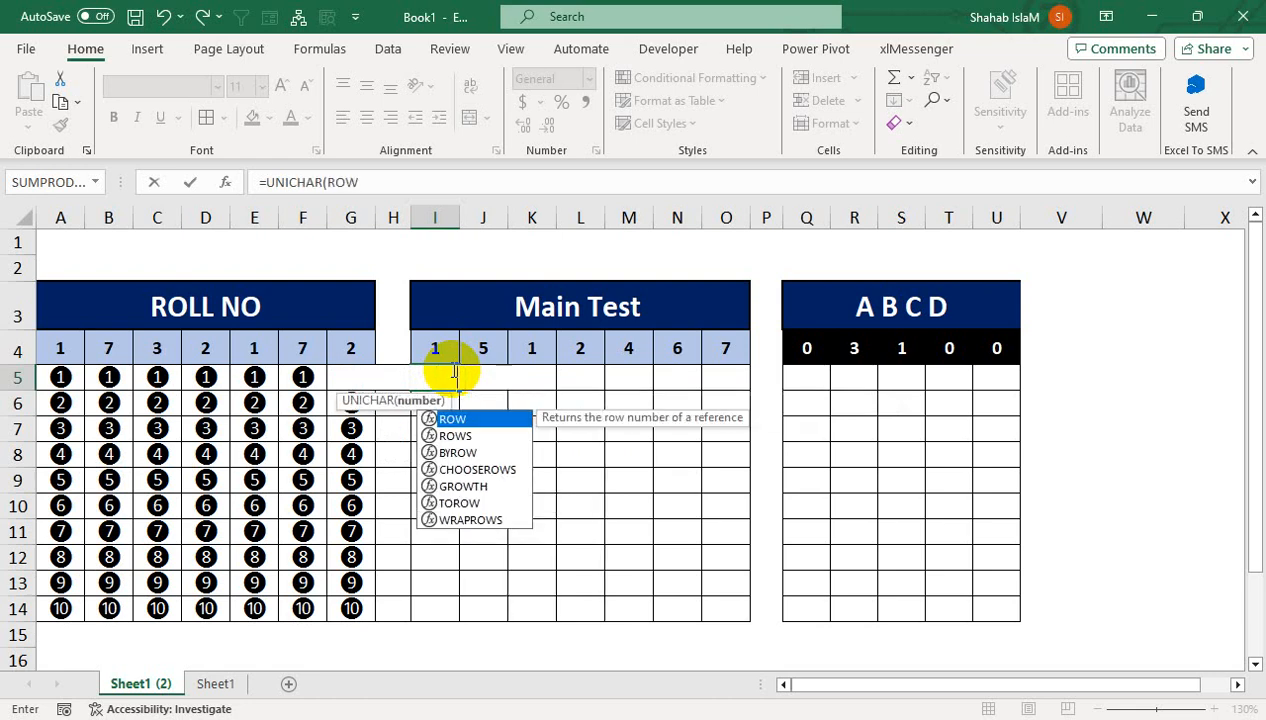
type("(")
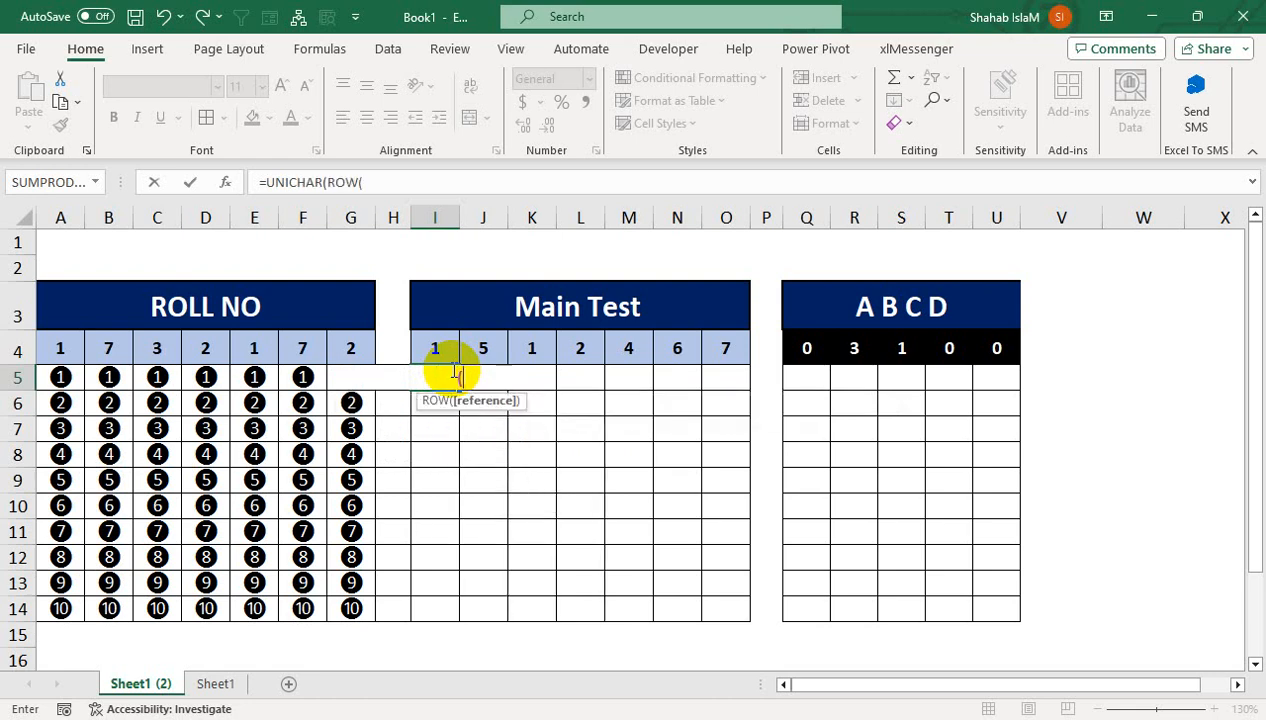
type("A")
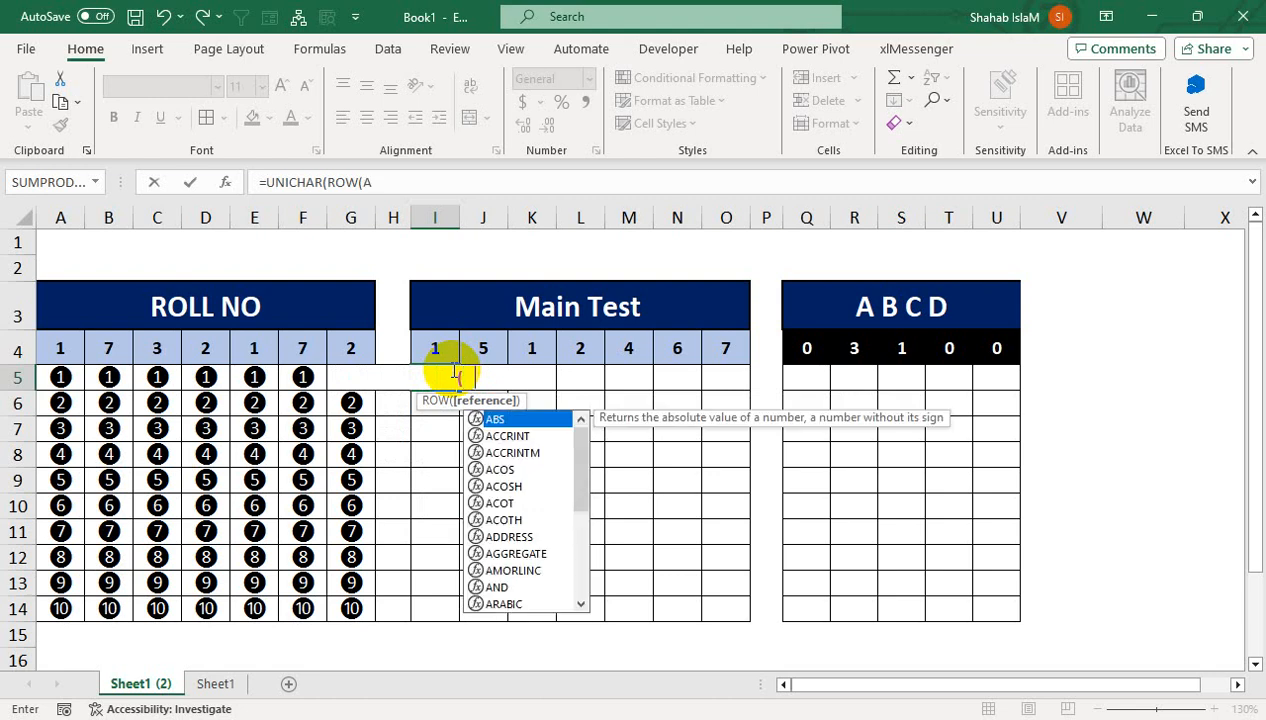
left_click(377, 178)
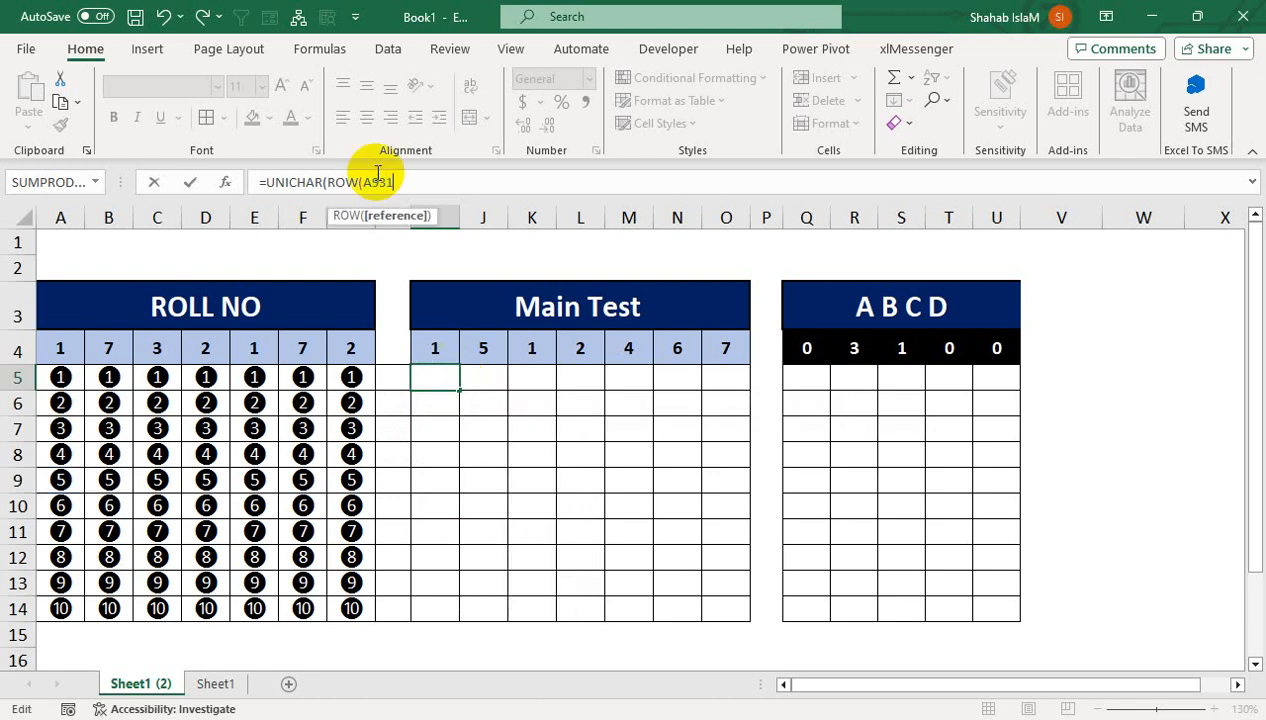
type("9313))")
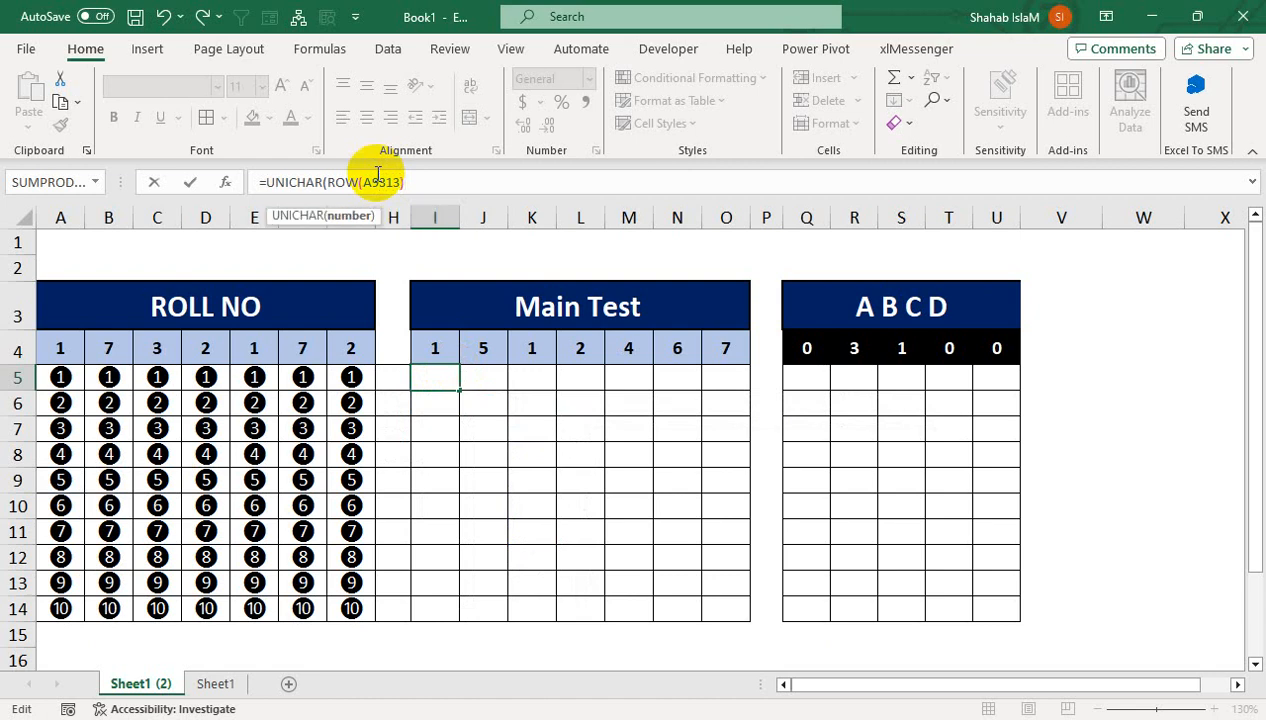
key("Return")
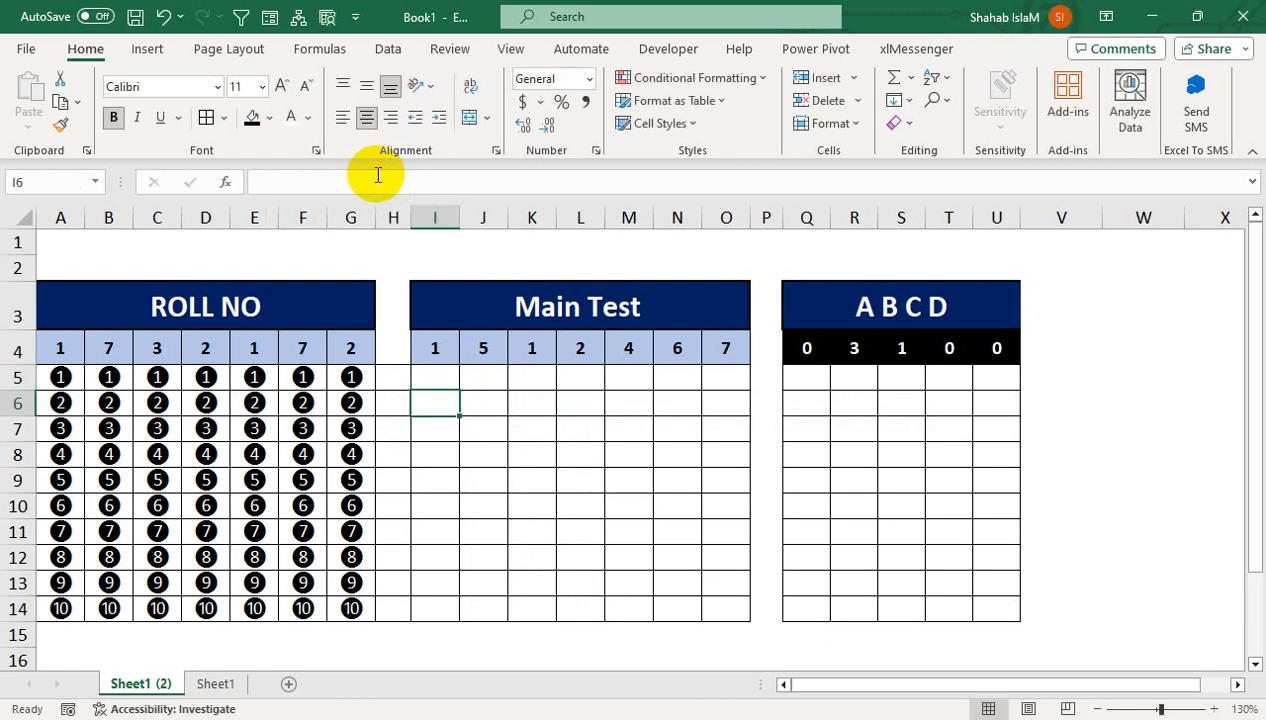
Set the font color of cell I5 to black so its circled number is readable
left_click(437, 375)
left_click(312, 125)
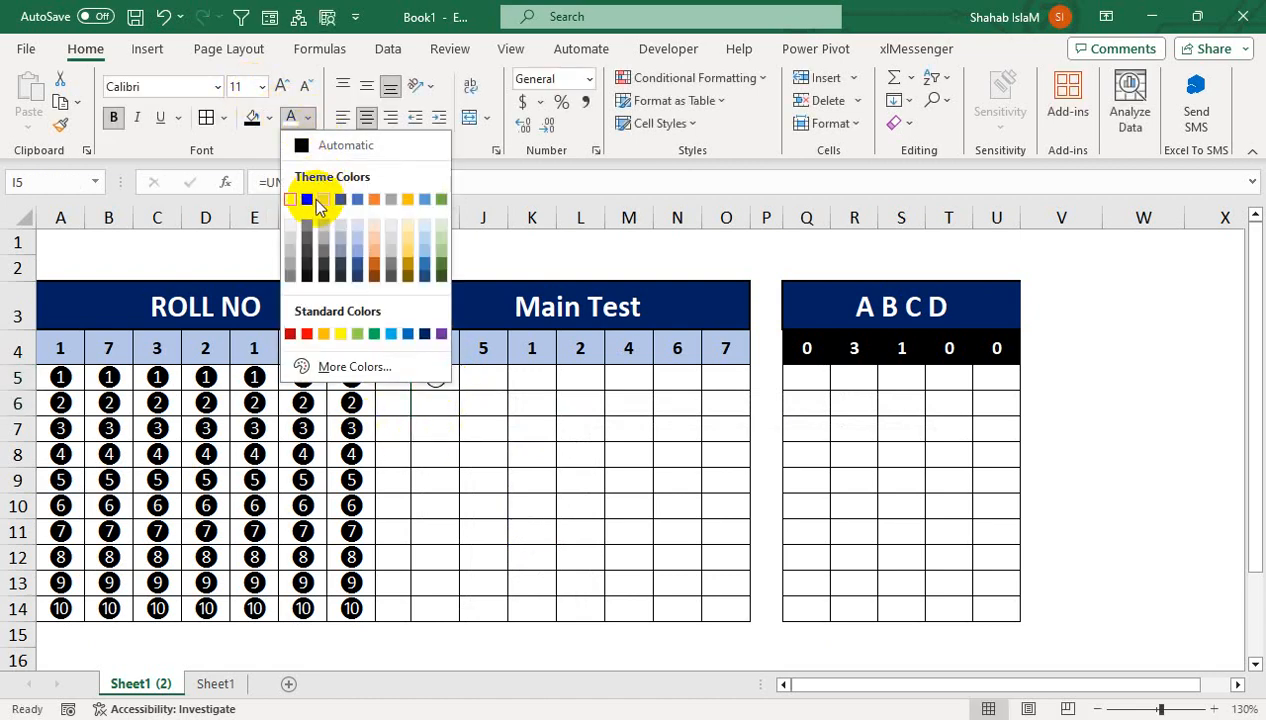
left_click(311, 198)
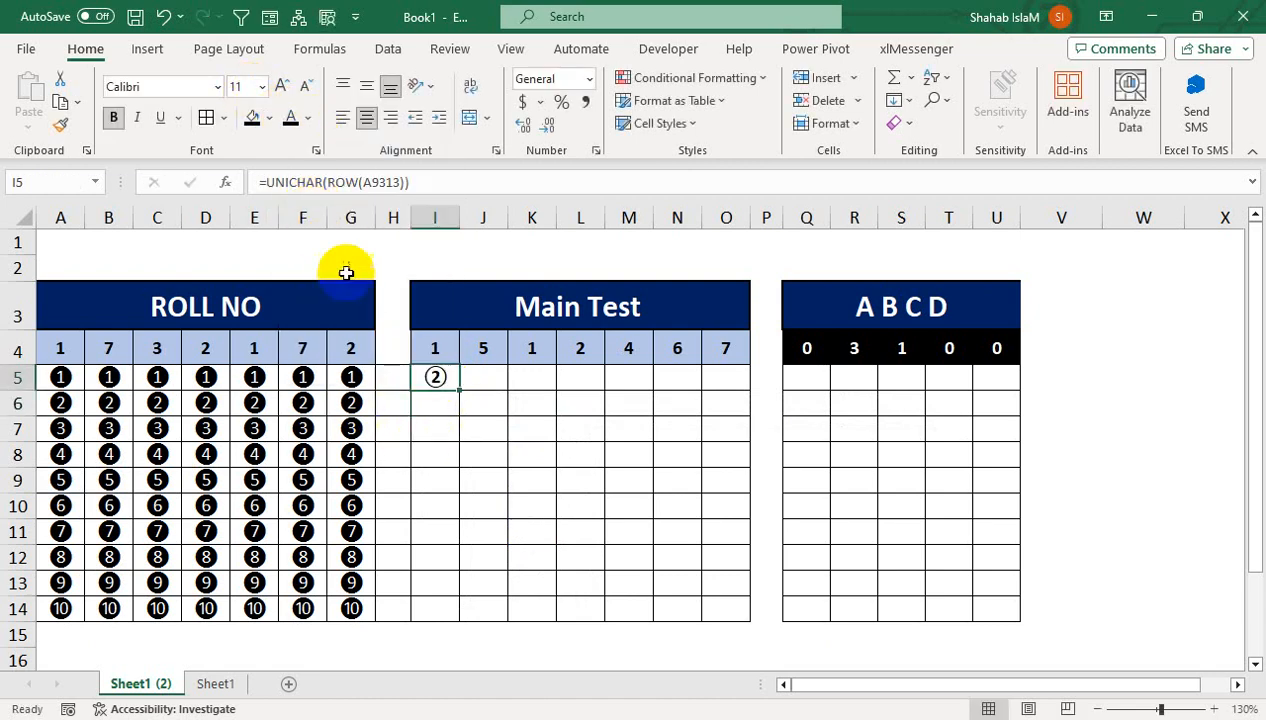
Correct the I5 formula to =UNICHAR(ROW(A9312)) and fill it through the whole Main Test grid to O14
double_click(440, 379)
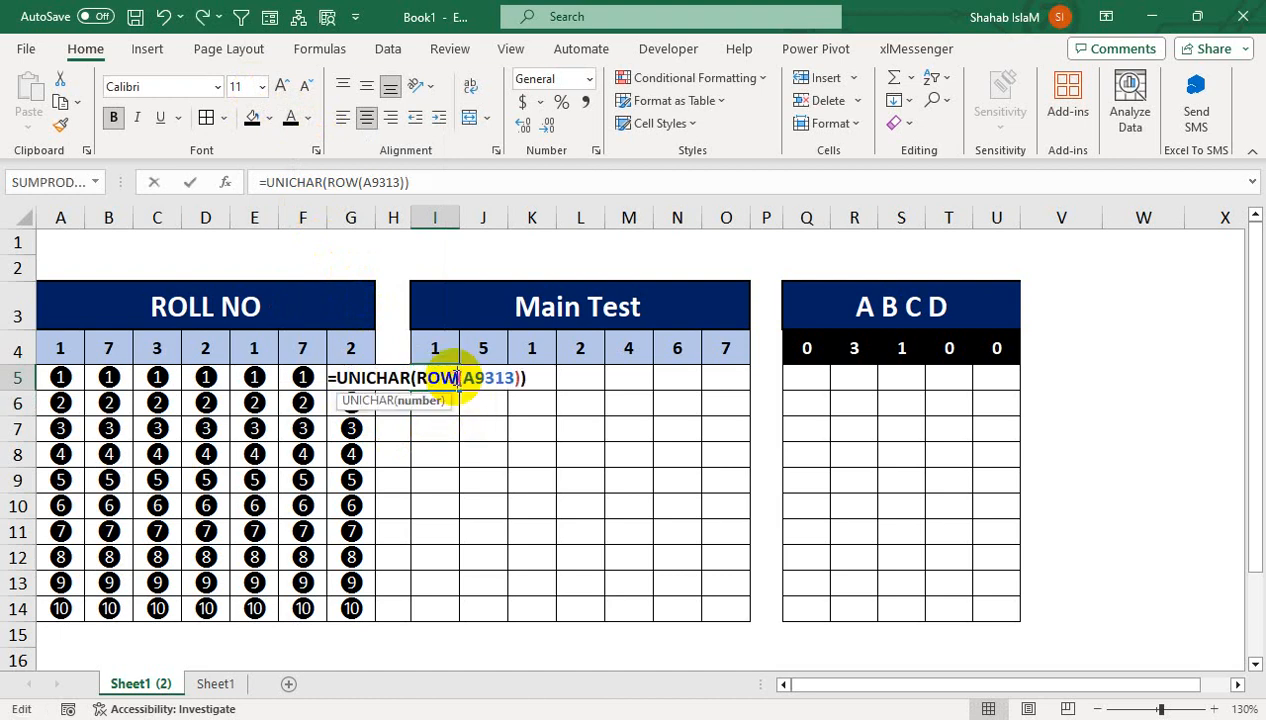
type("2")
key("Return")
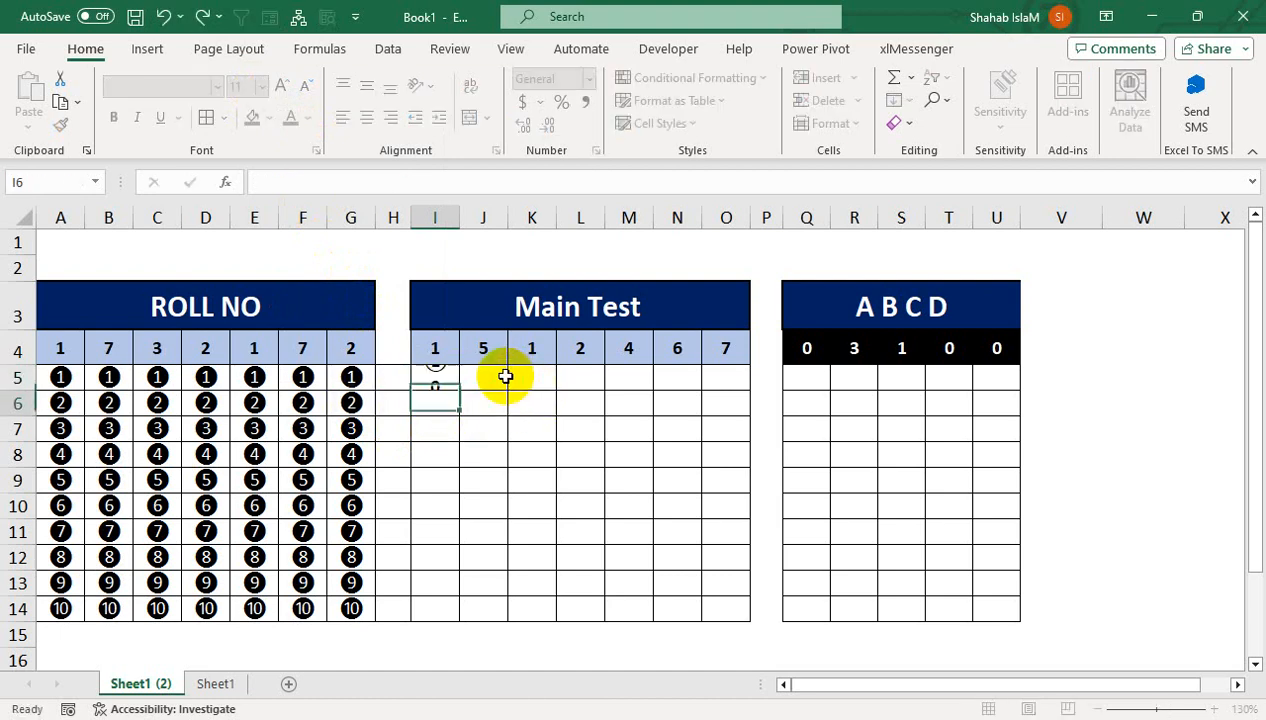
left_click(440, 378)
left_click_drag(457, 390, 740, 605)
Number the first column of the A B C D grid from 1 to 10 in Q5:Q14
left_click(814, 374)
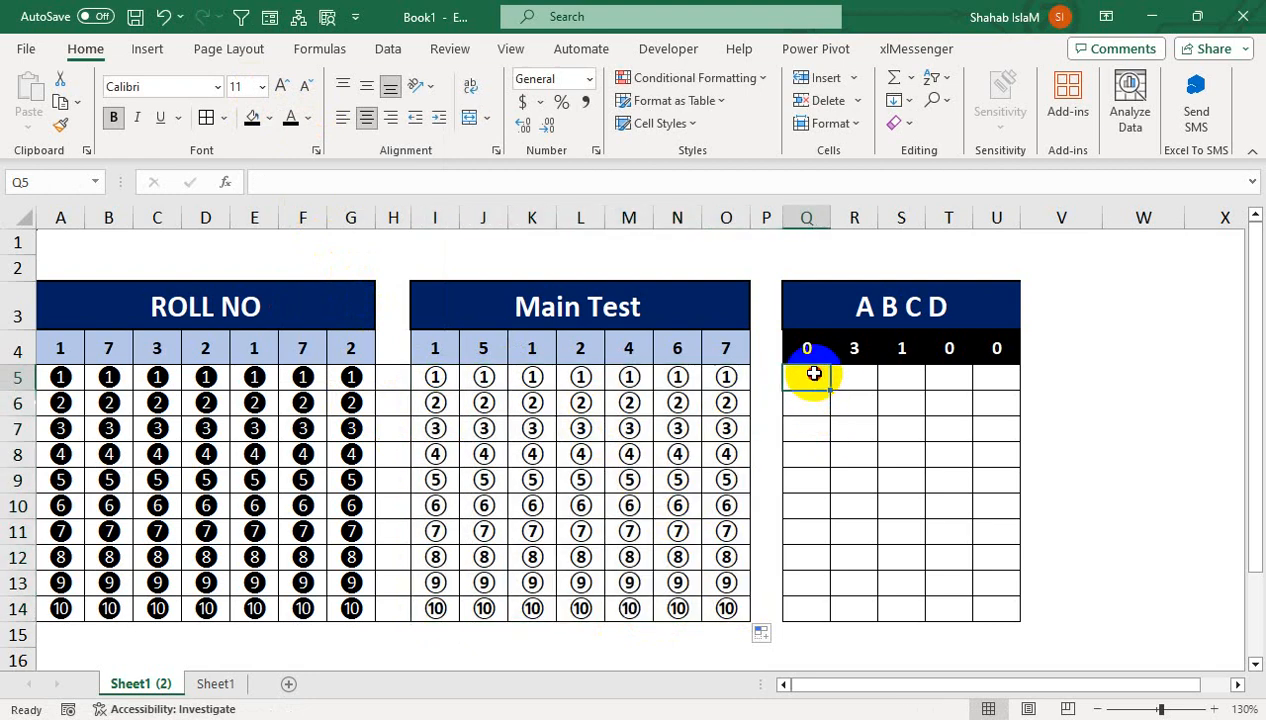
type("1")
key("Return")
type("2")
key("Return")
left_click_drag(811, 378, 811, 430)
left_click(812, 381)
left_click_drag(811, 380, 825, 620)
left_click(679, 481)
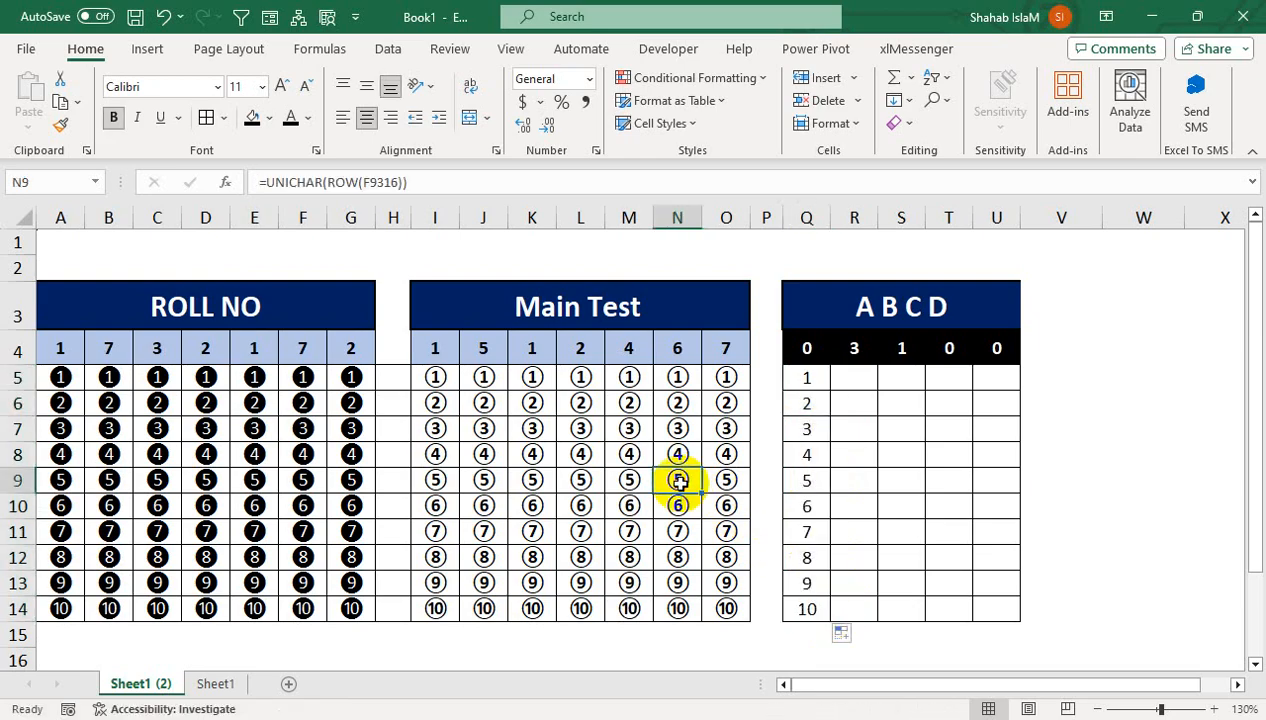
Enter =UNICHAR(ROW(A9398)) in cell R5, the first letter bubble of the A B C D grid
left_click(855, 380)
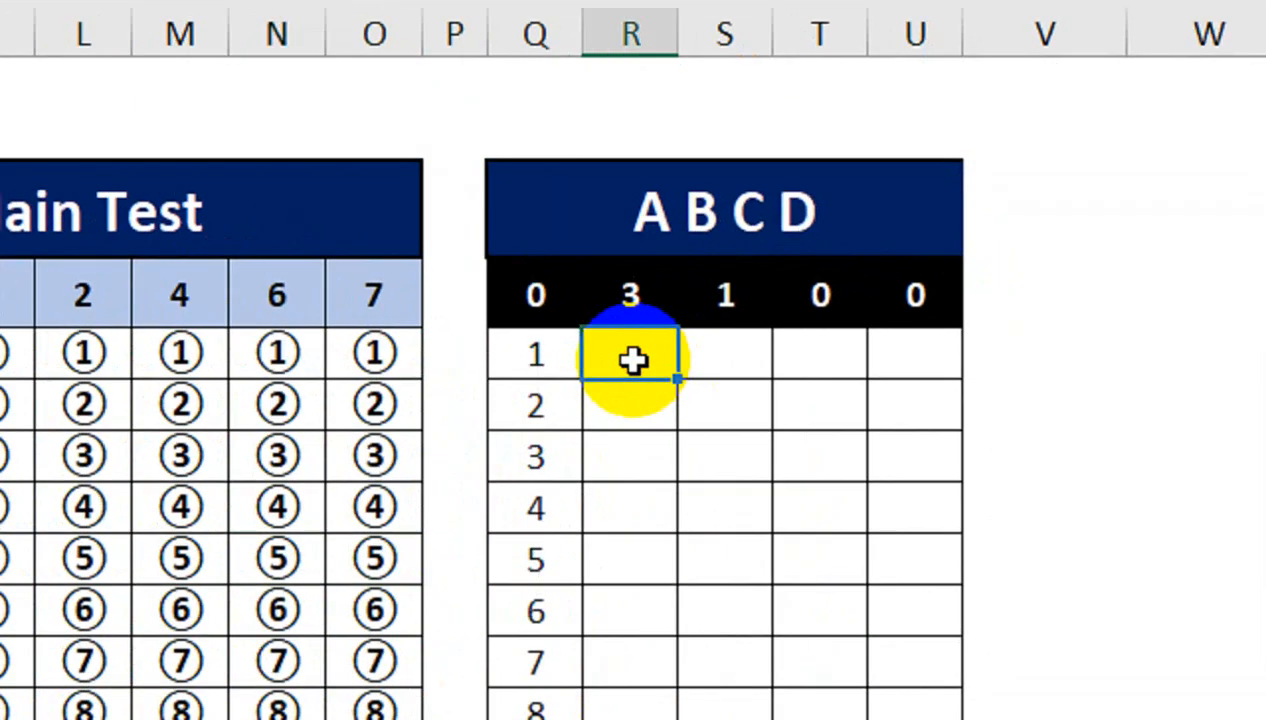
type("=")
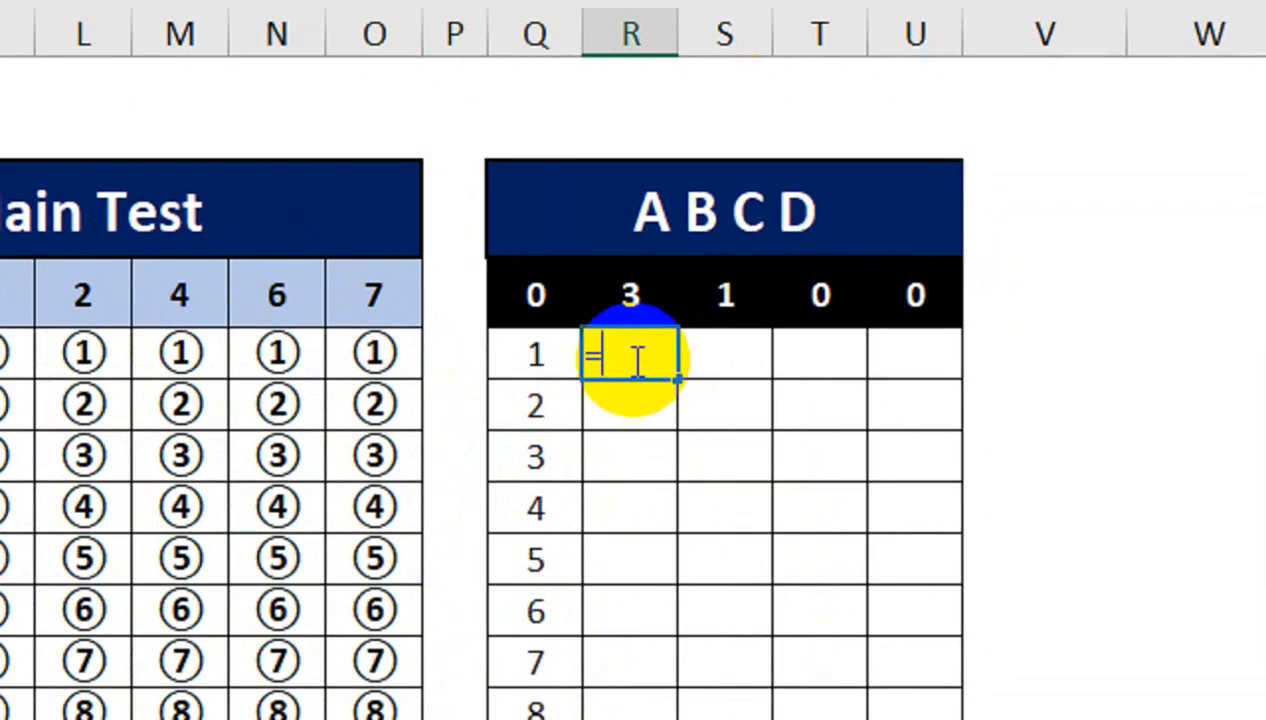
type("UNICH")
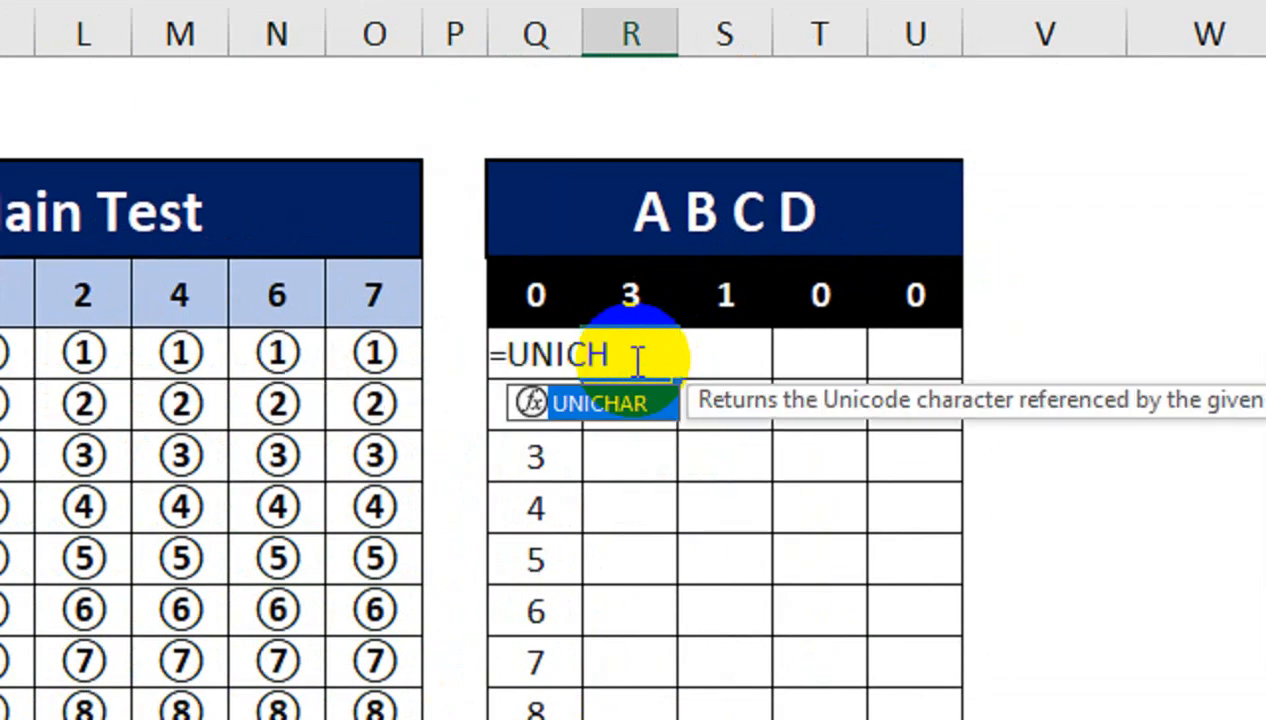
key("Tab")
type("ROW")
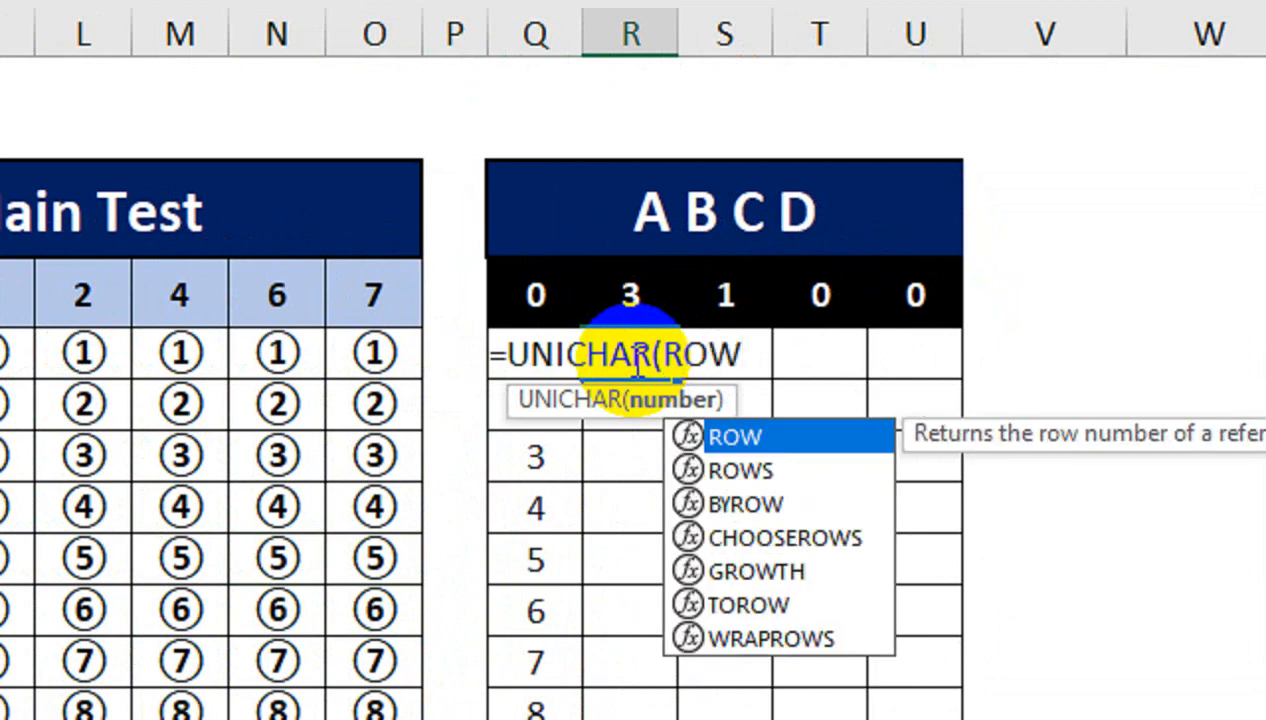
key("Tab")
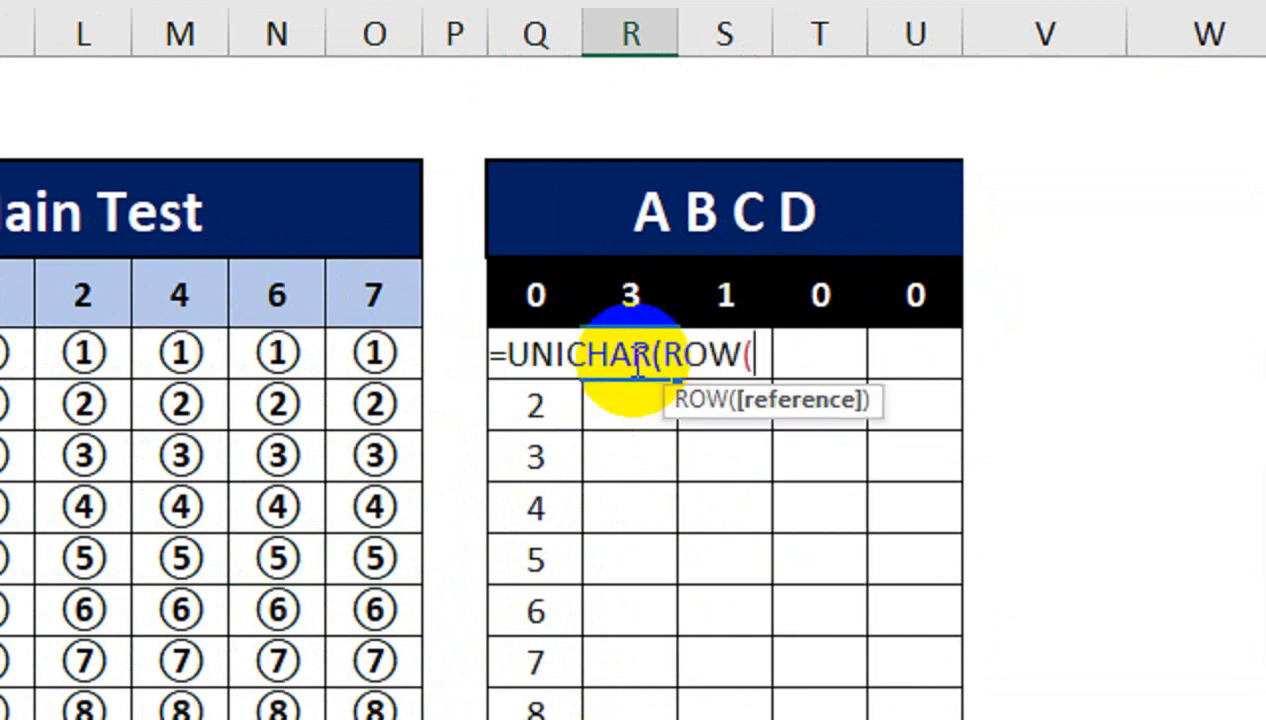
type("A")
left_click(667, 539)
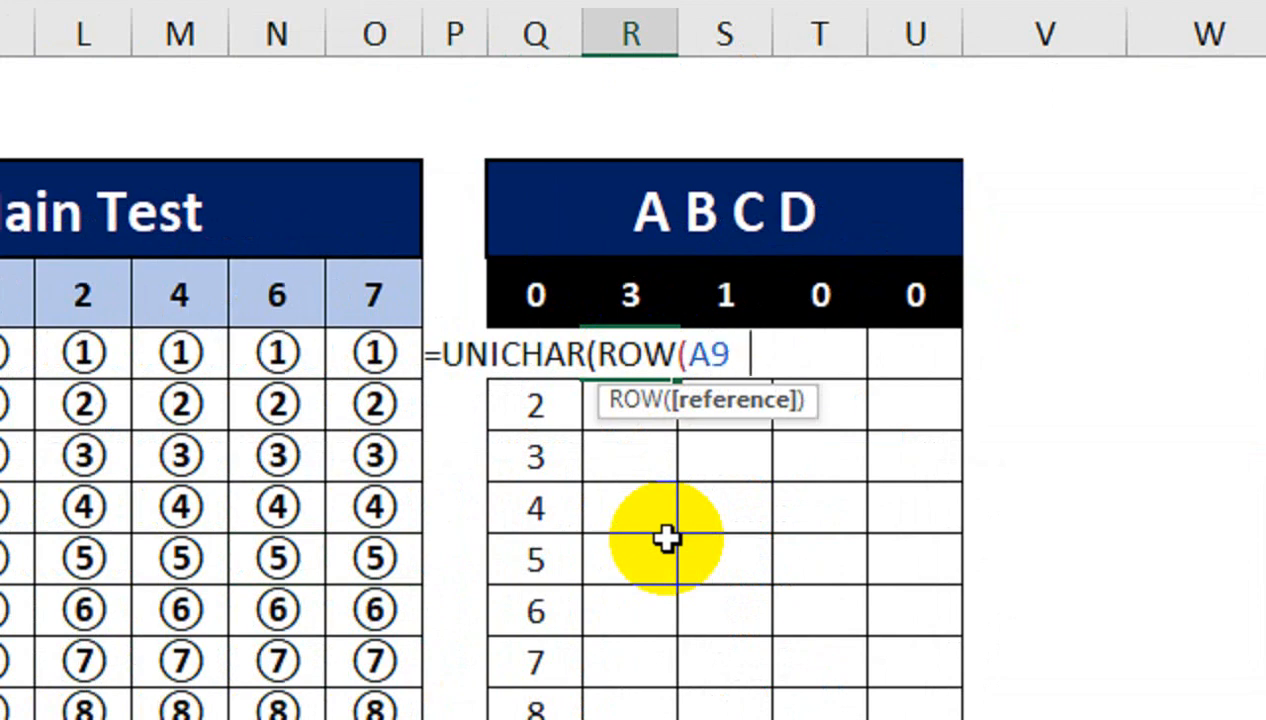
type("9398")
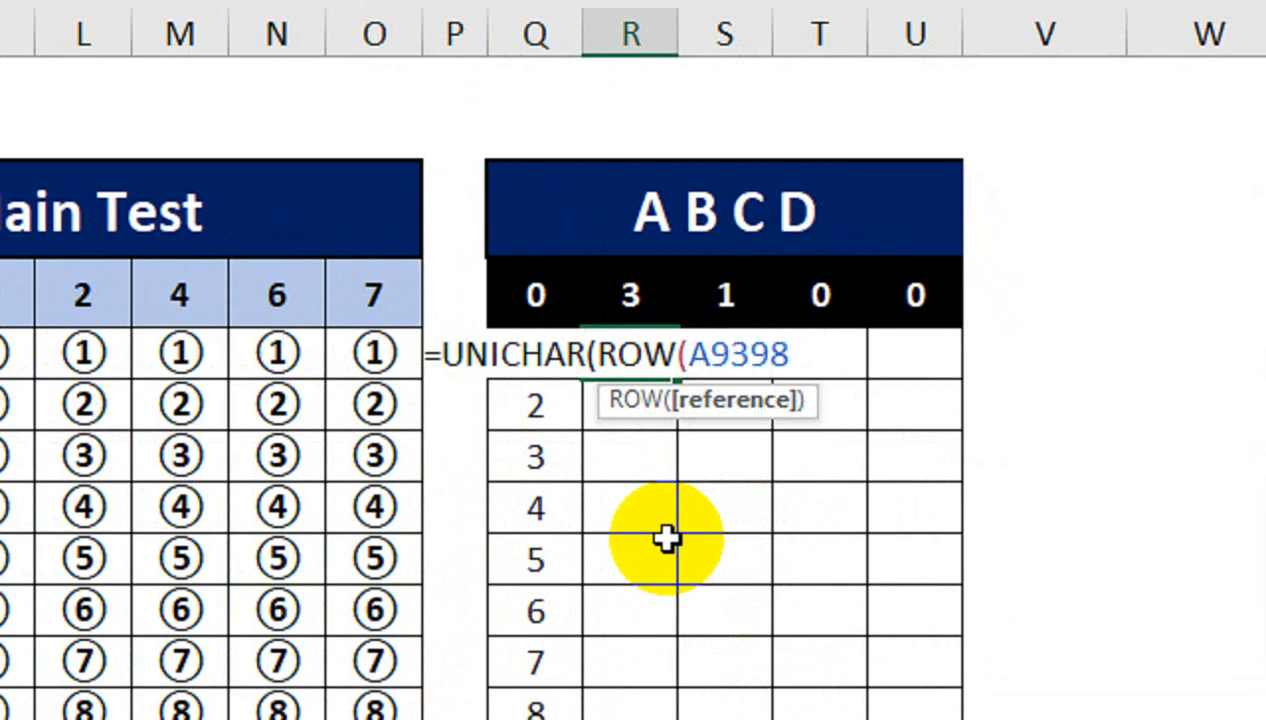
type("))")
key("Return")
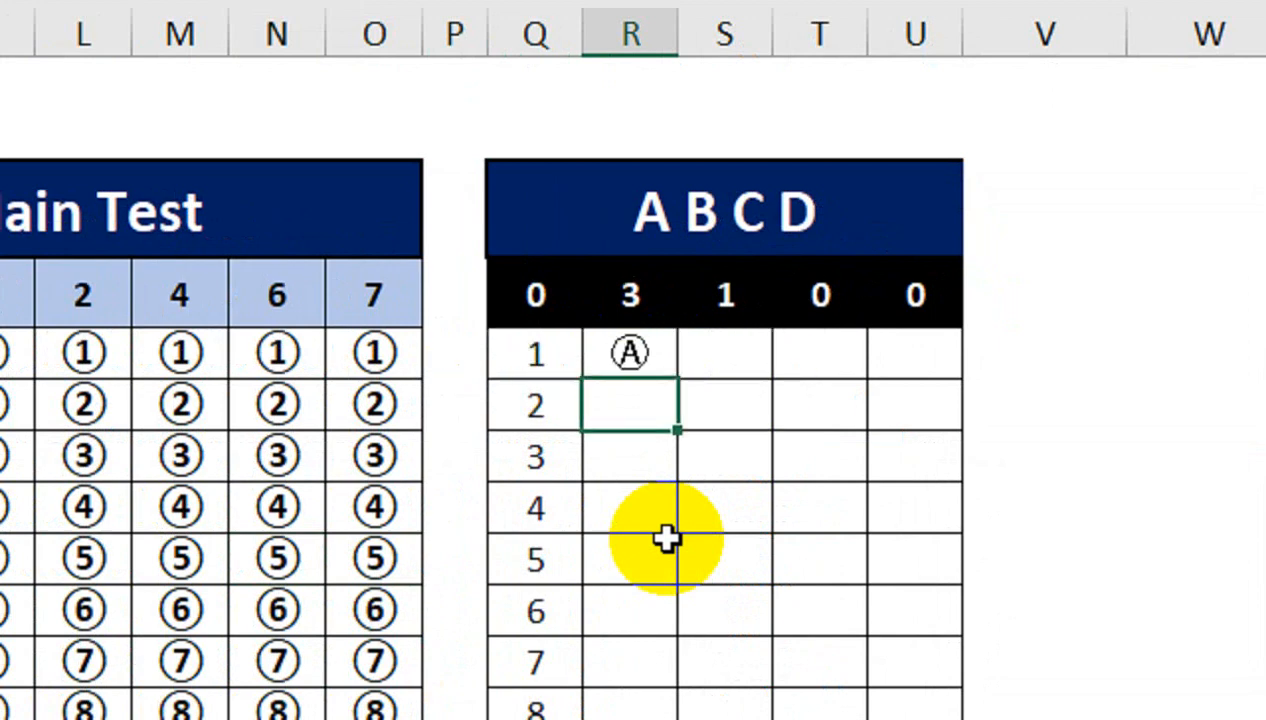
Fill the R5 letter formula down to row 14 and across to column U
left_click(665, 370)
double_click(679, 379)
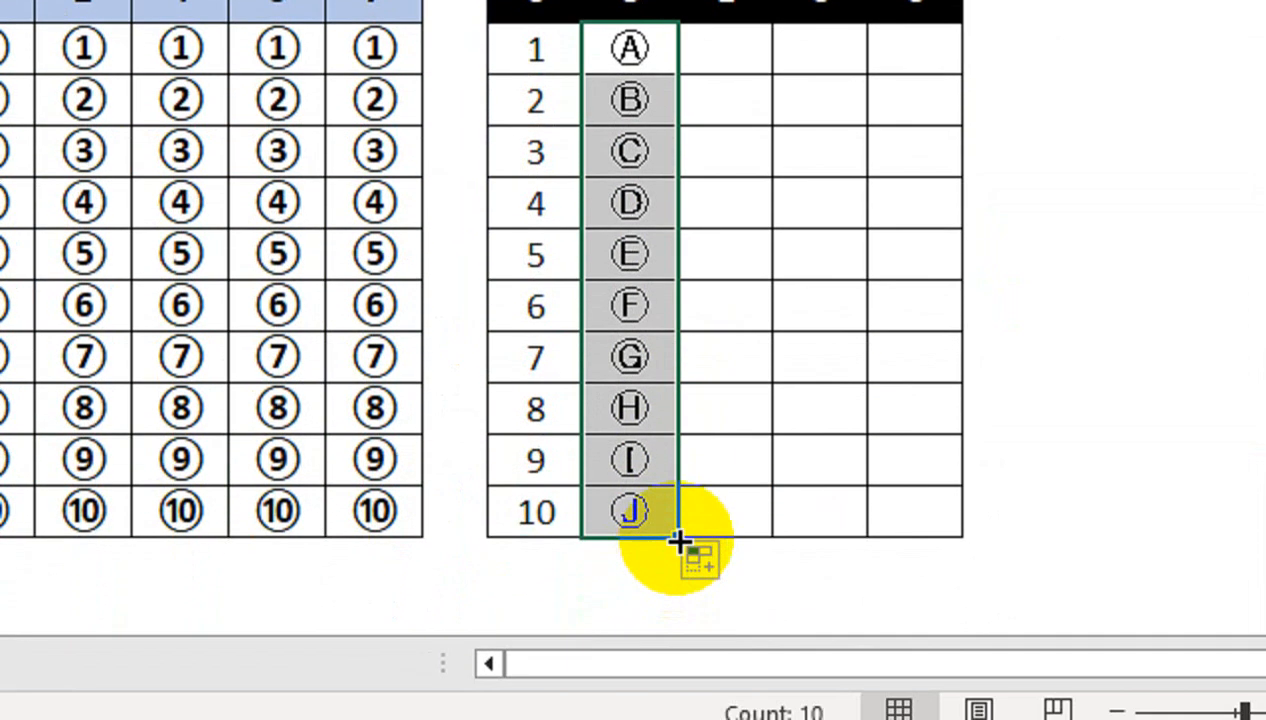
left_click_drag(678, 537, 958, 535)
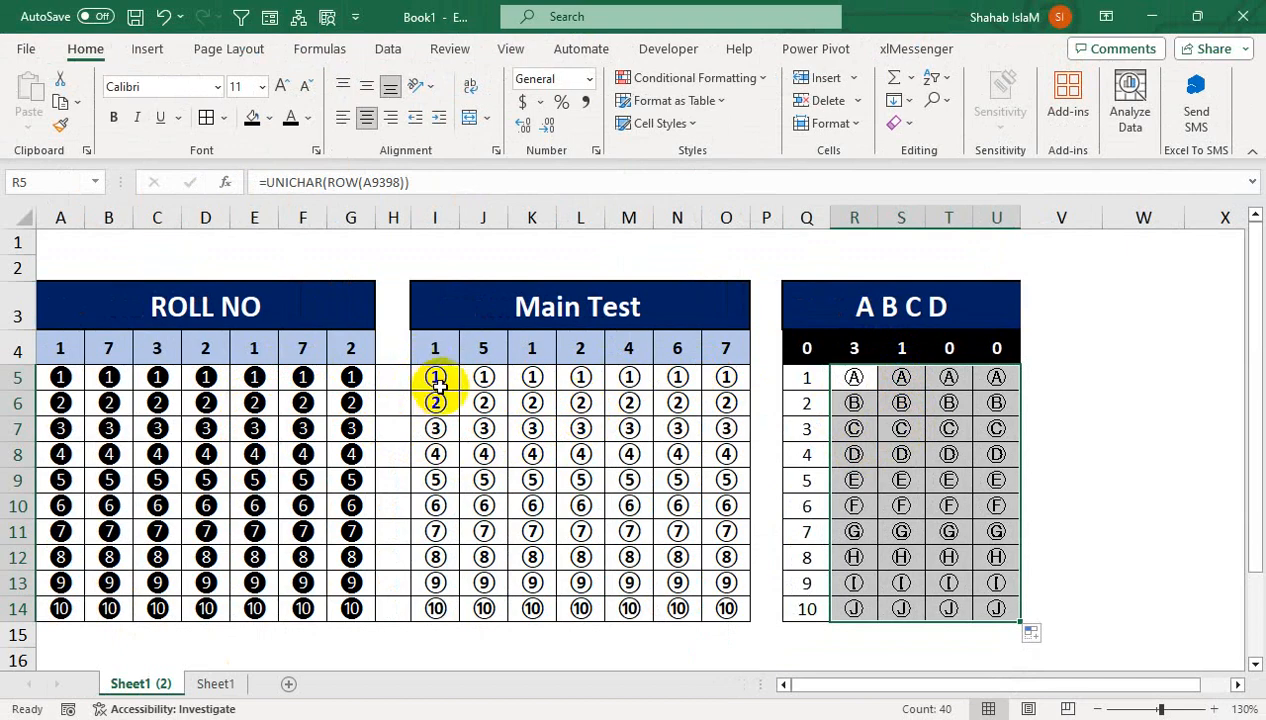
Create a formula-based conditional formatting rule for the Main Test bubbles I5:O14 using =ISBLANK(I5)
left_click_drag(435, 380, 737, 605)
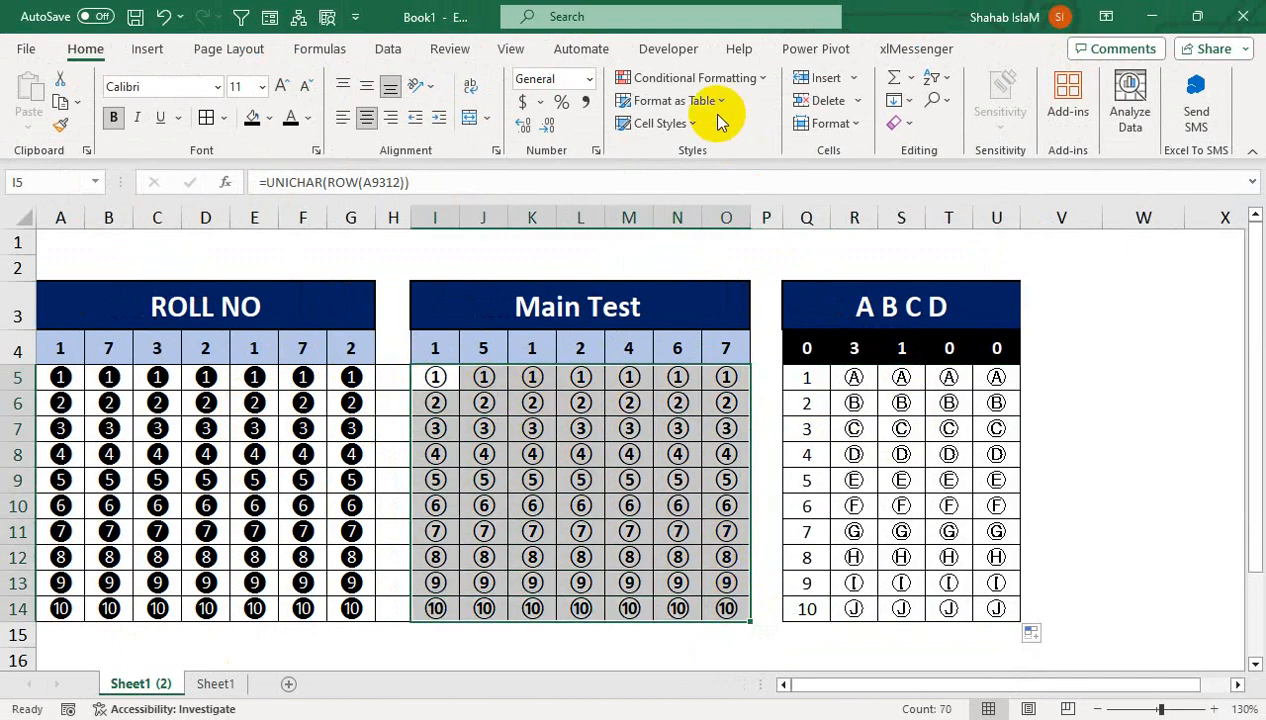
left_click(695, 78)
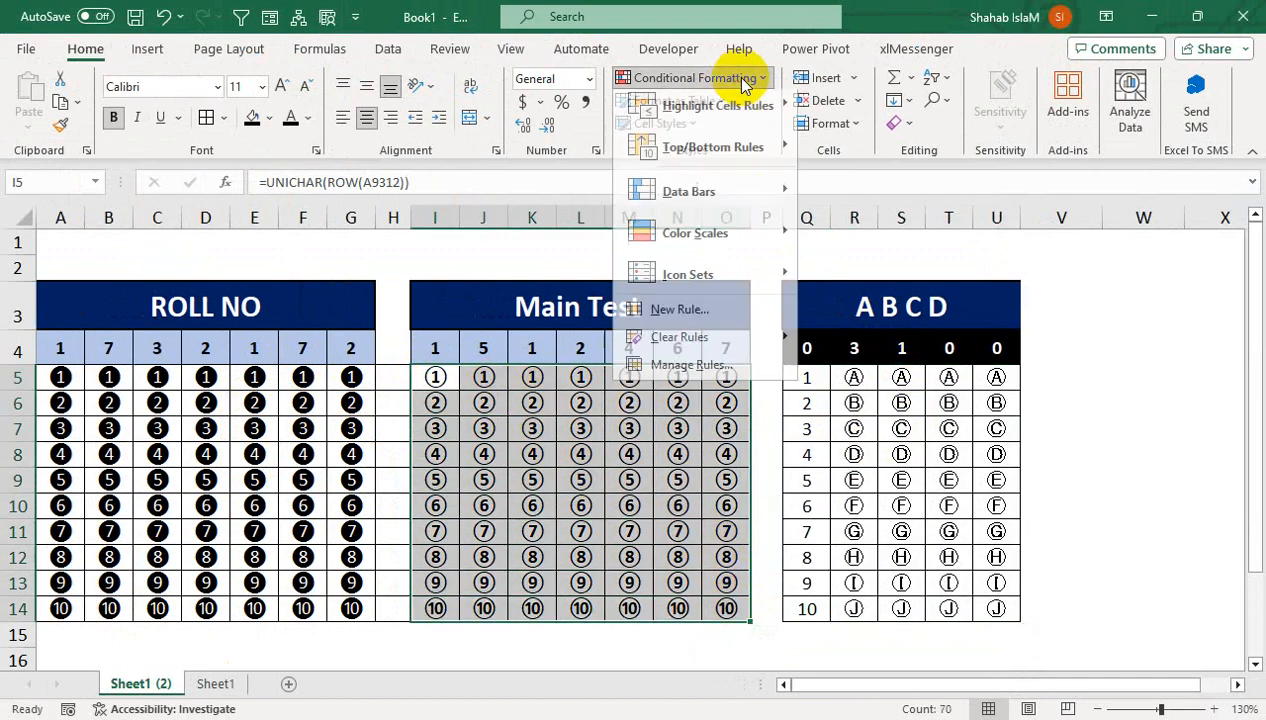
left_click(680, 318)
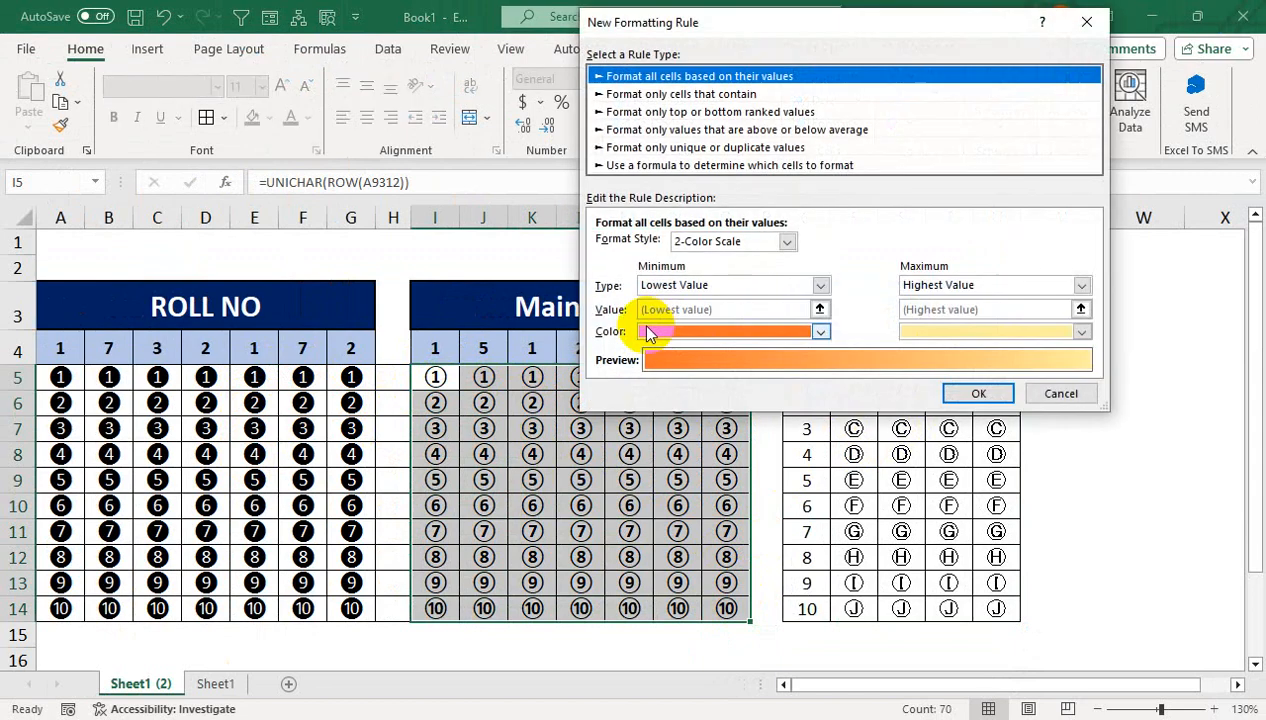
left_click(665, 165)
left_click(603, 247)
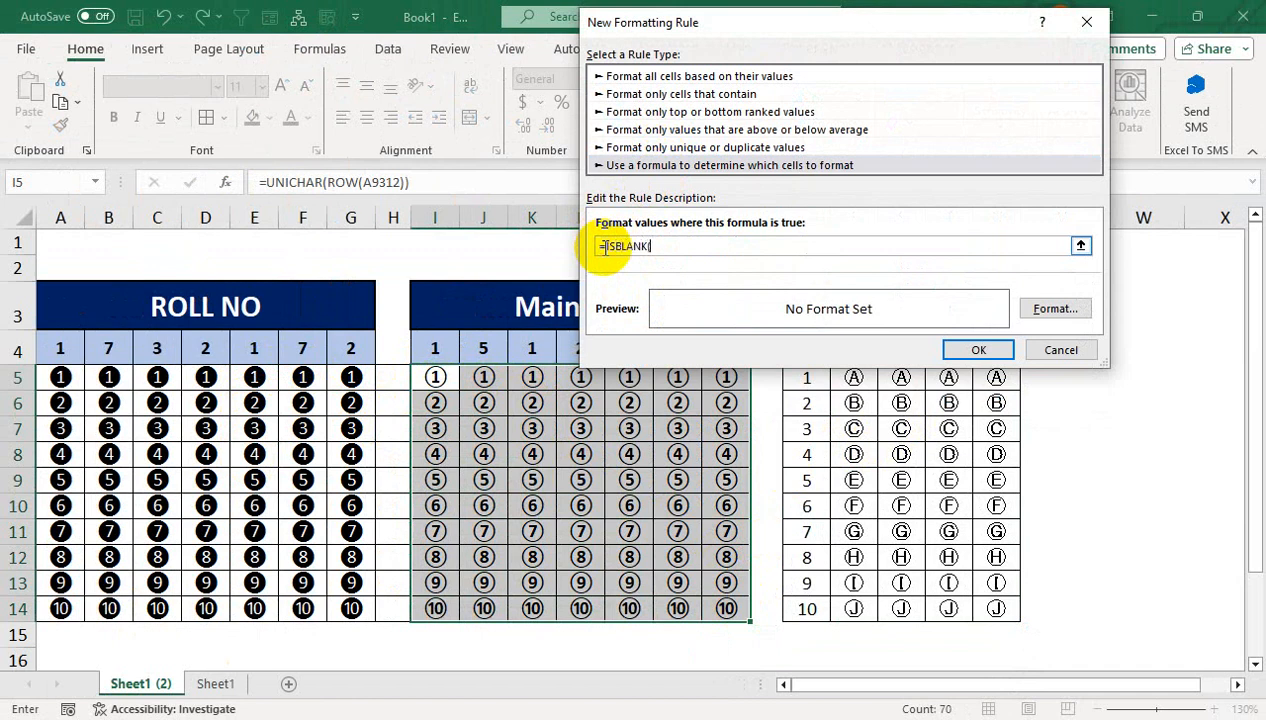
left_click(435, 377)
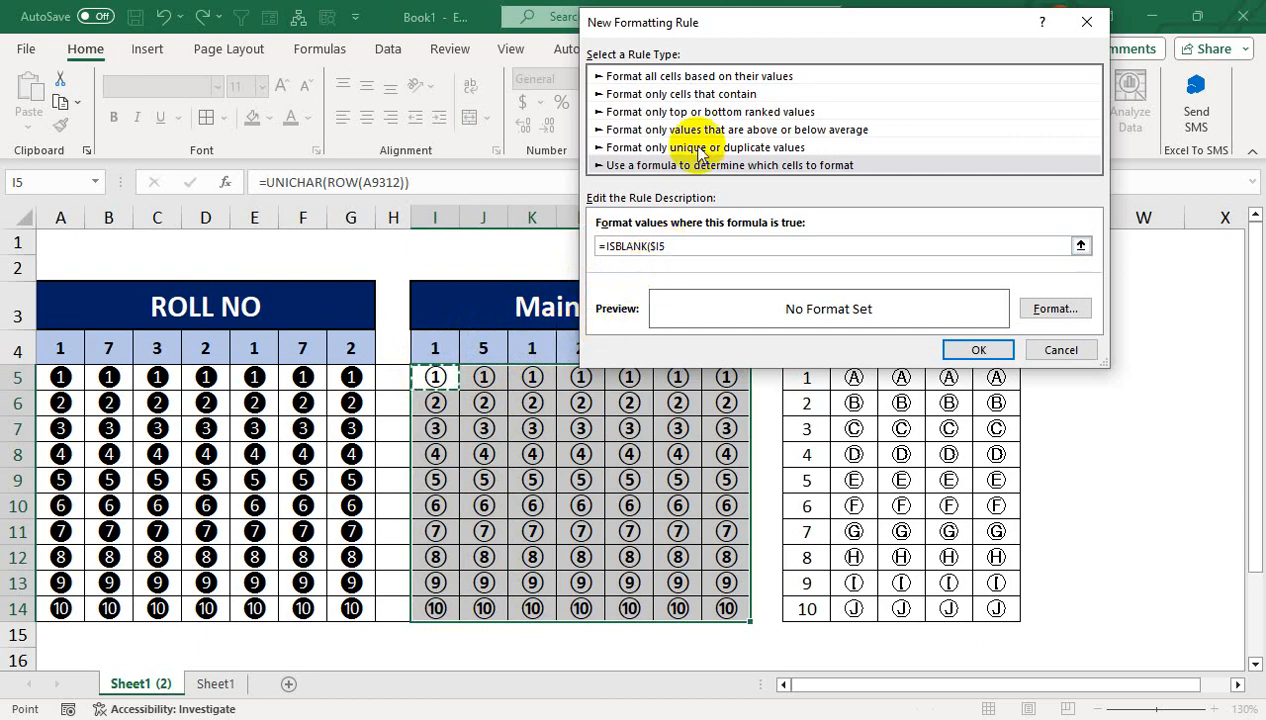
left_click_drag(712, 20, 741, 303)
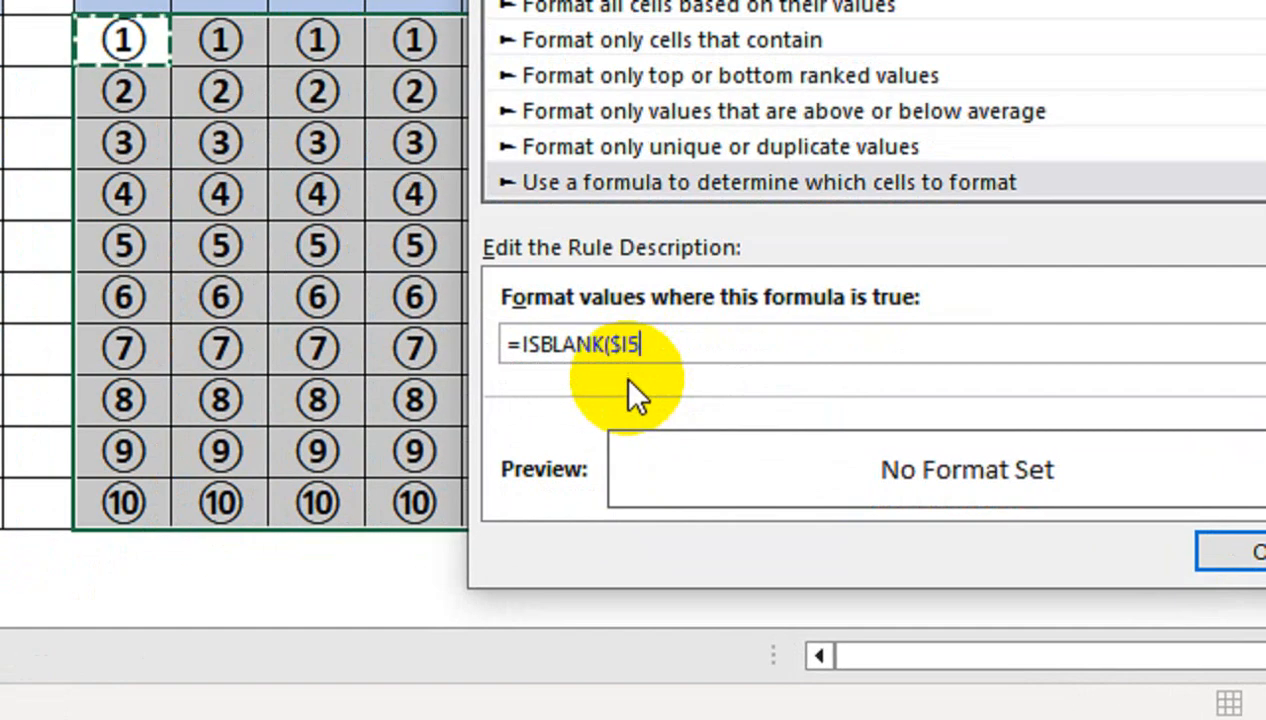
key("F4")
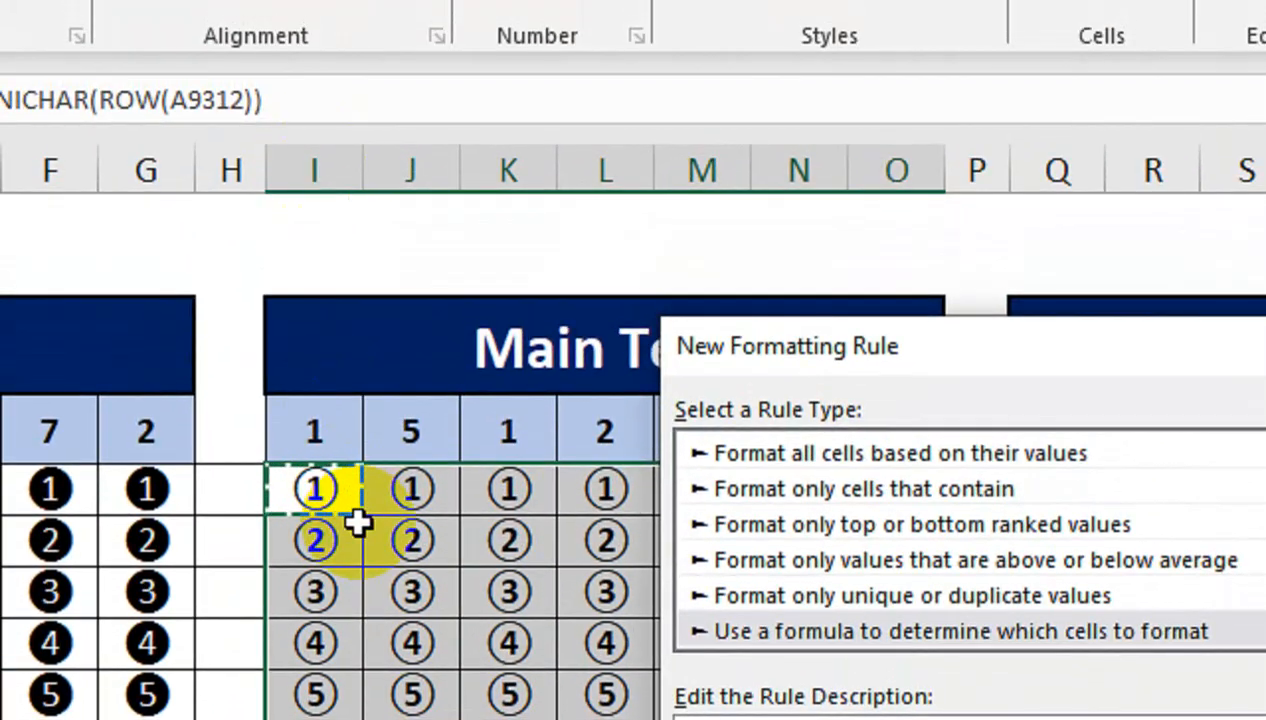
key("F4")
key("F4")
key("F4")
key("F4")
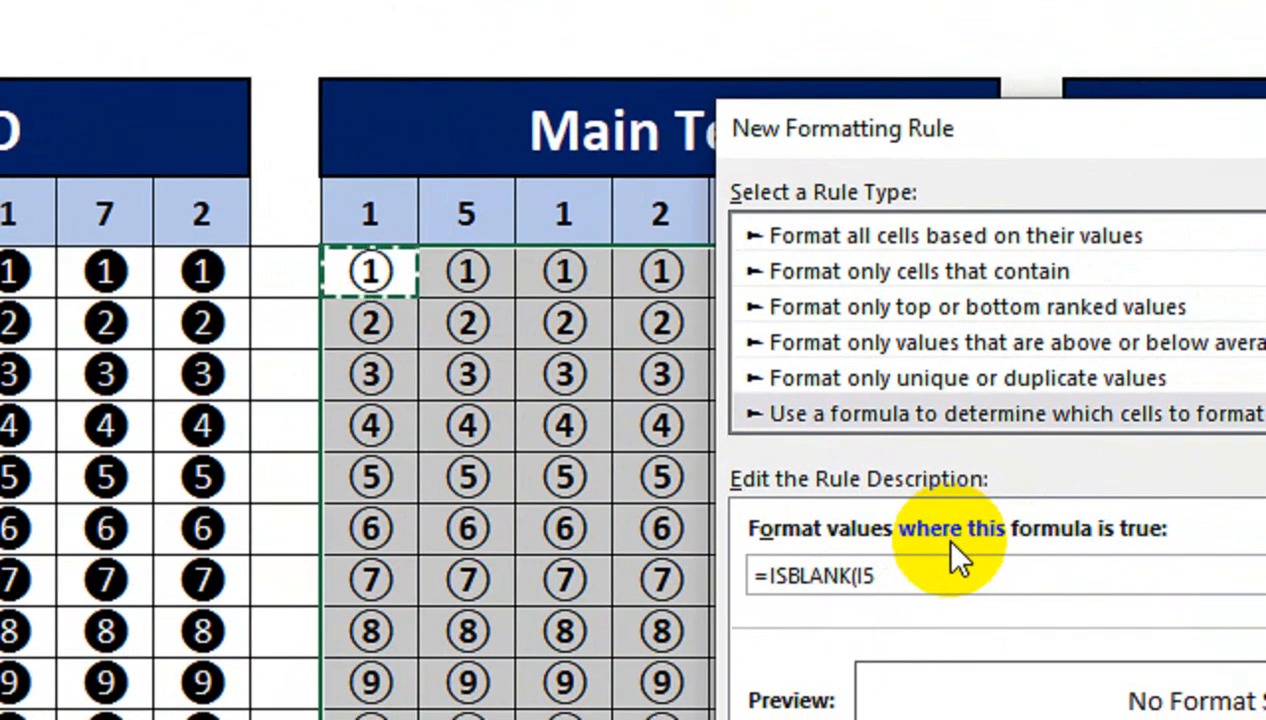
type(")")
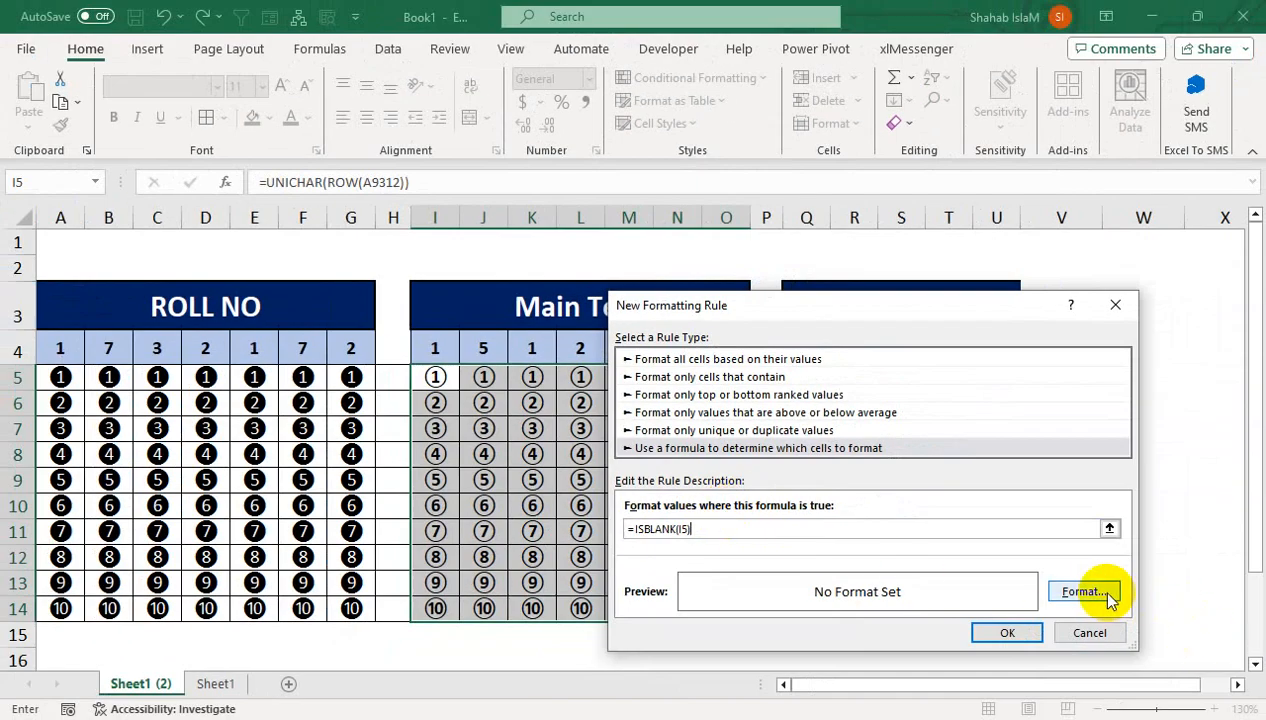
Give the blank-cell rule a light green fill and apply it to the Main Test grid
left_click(1105, 592)
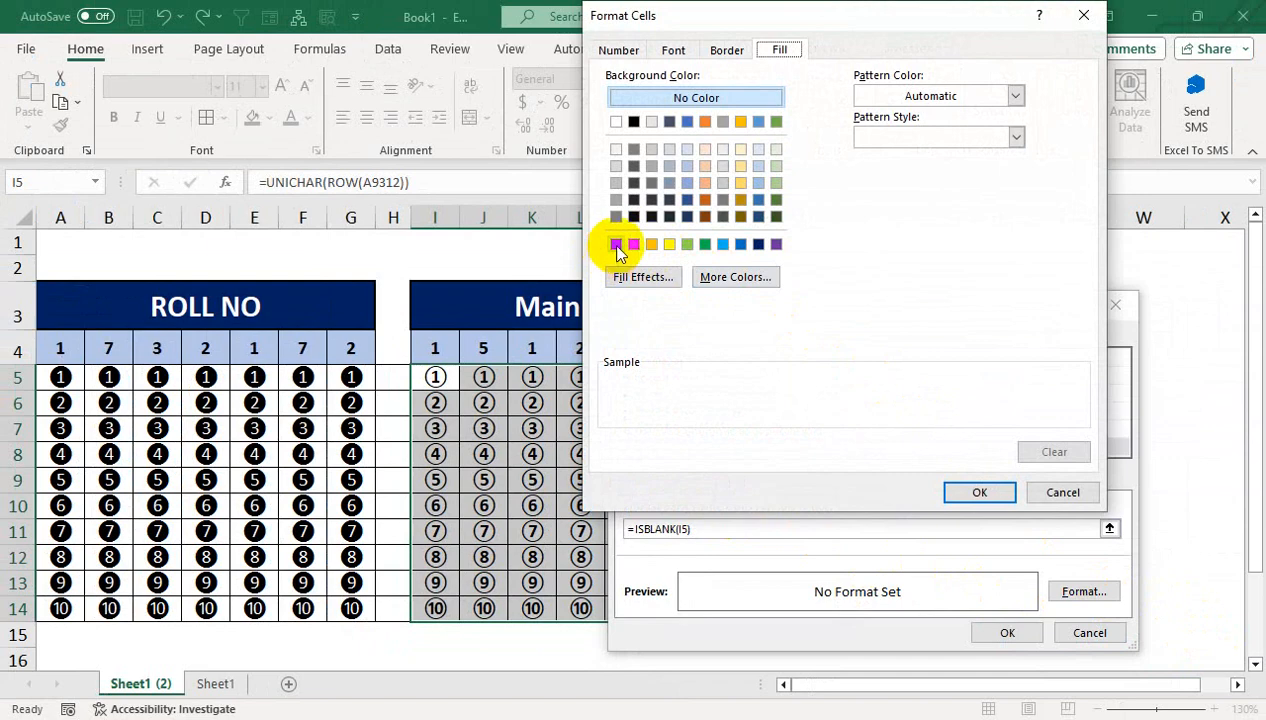
left_click(616, 245)
left_click(633, 245)
left_click(687, 244)
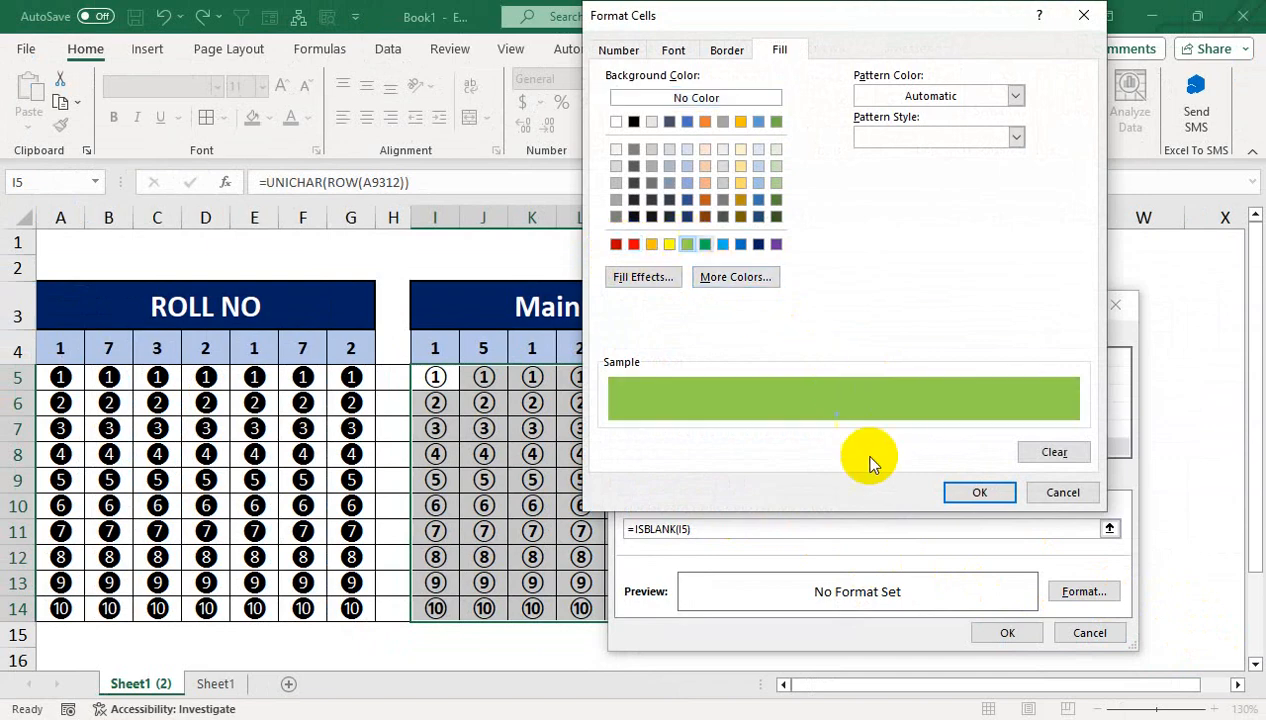
left_click(975, 492)
left_click(1002, 632)
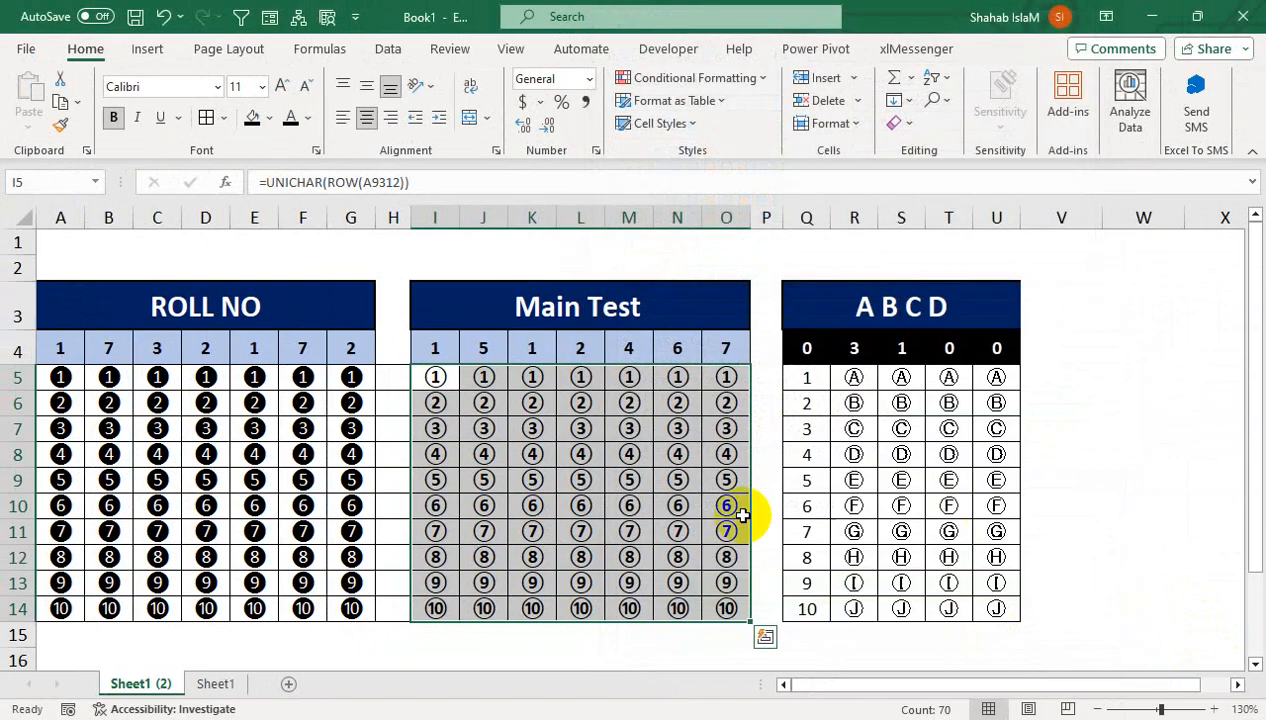
Clear cells I5 and I8 to test the blank-cell highlighting rule
left_click(432, 371)
key("Delete")
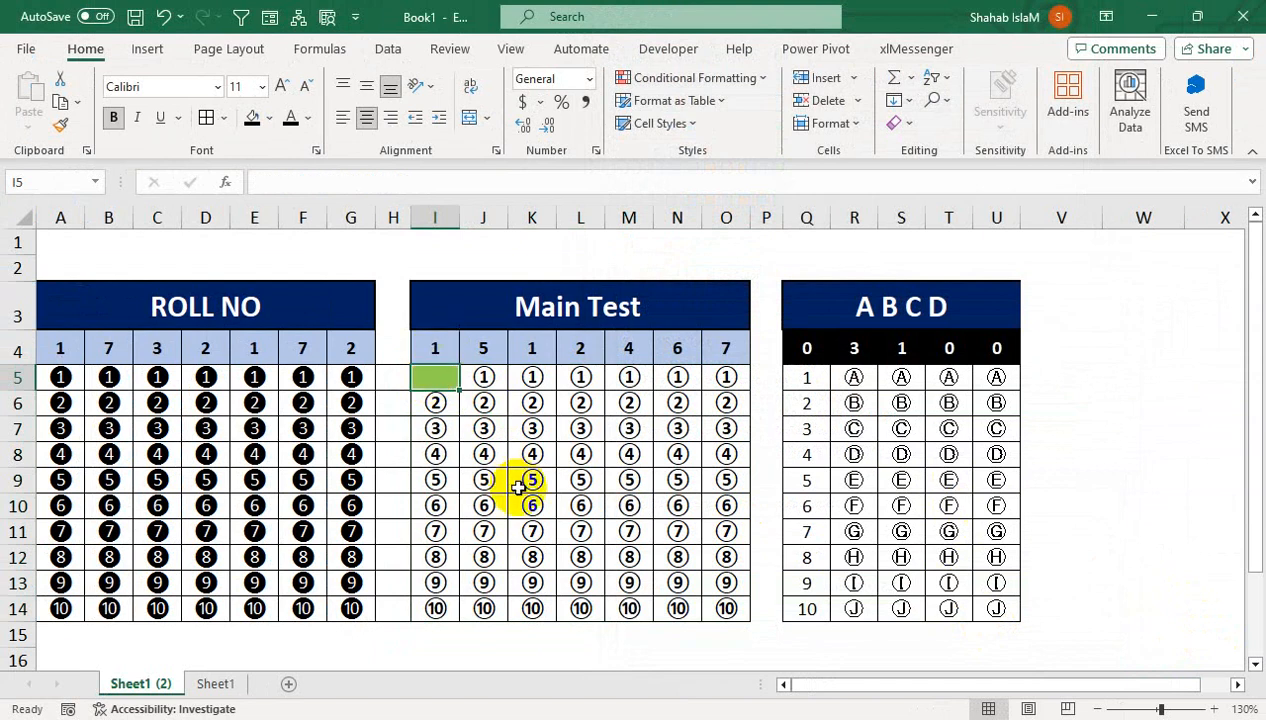
key("Down")
key("Down")
key("Down")
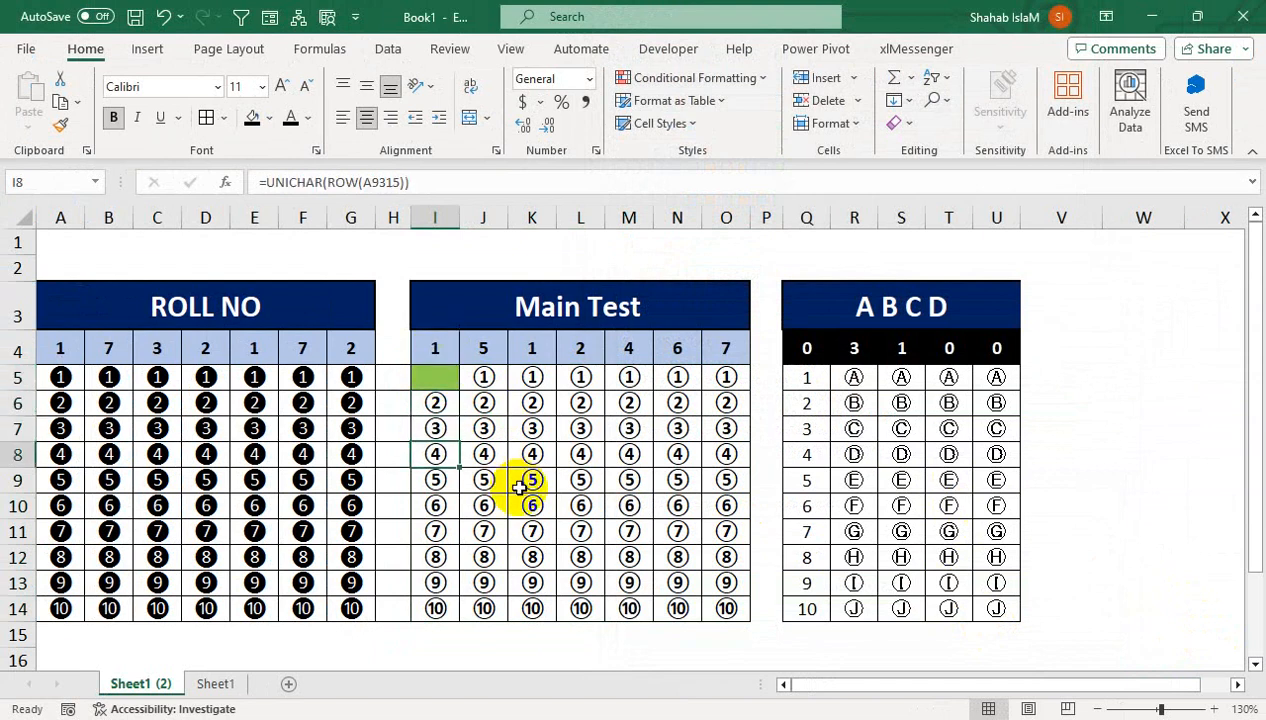
key("Delete")
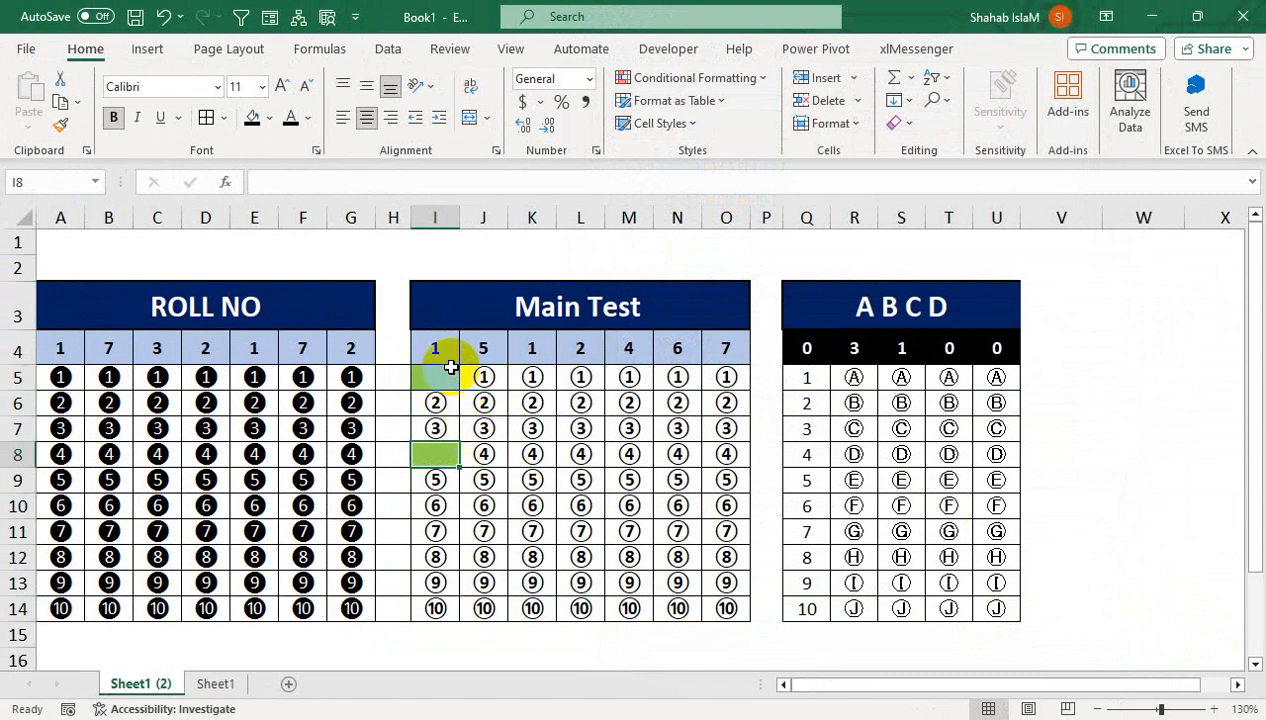
Restore the cleared bubbles in the first Main Test column by filling the I6 formula over I5:I14
left_click(448, 477)
left_click(441, 378)
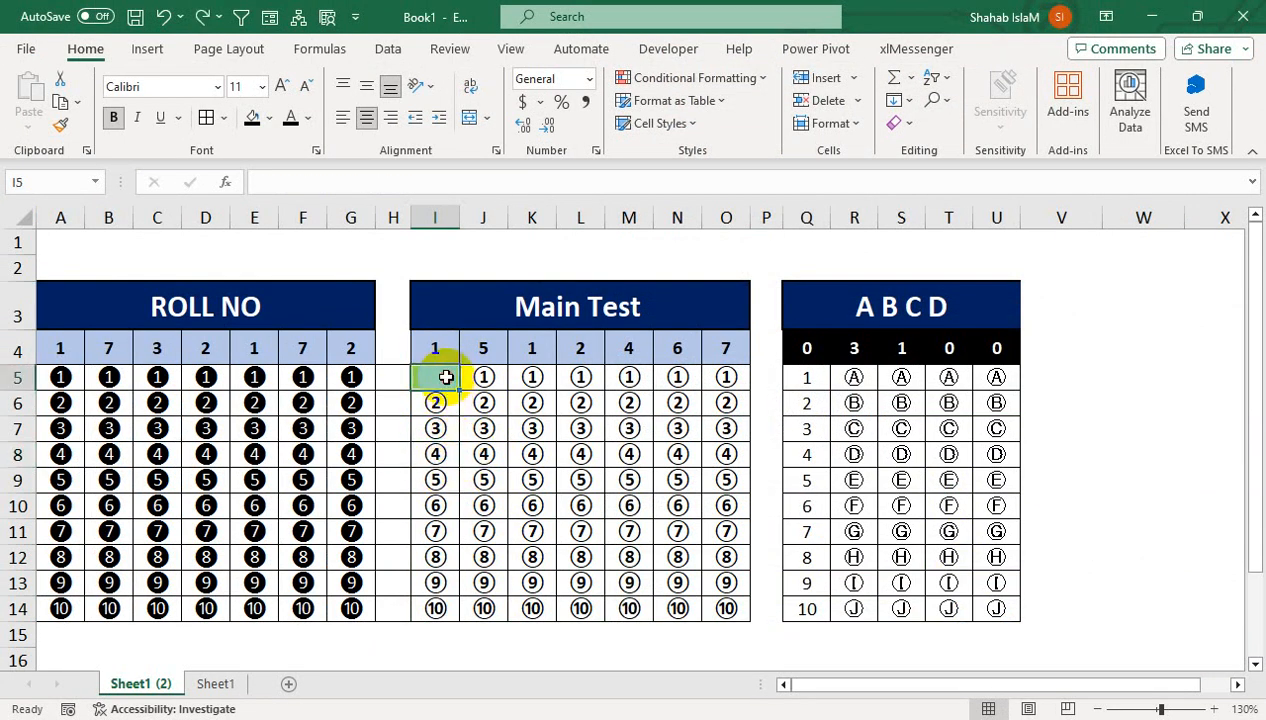
left_click(441, 408)
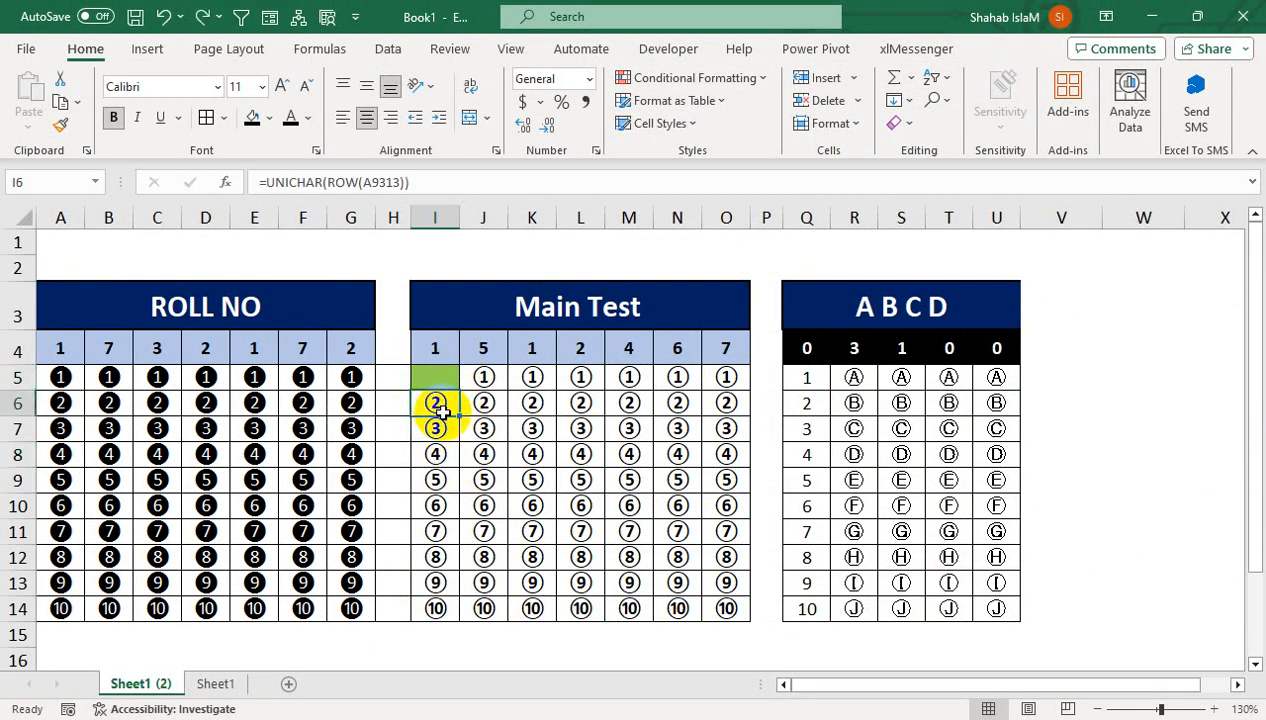
left_click_drag(462, 414, 455, 370)
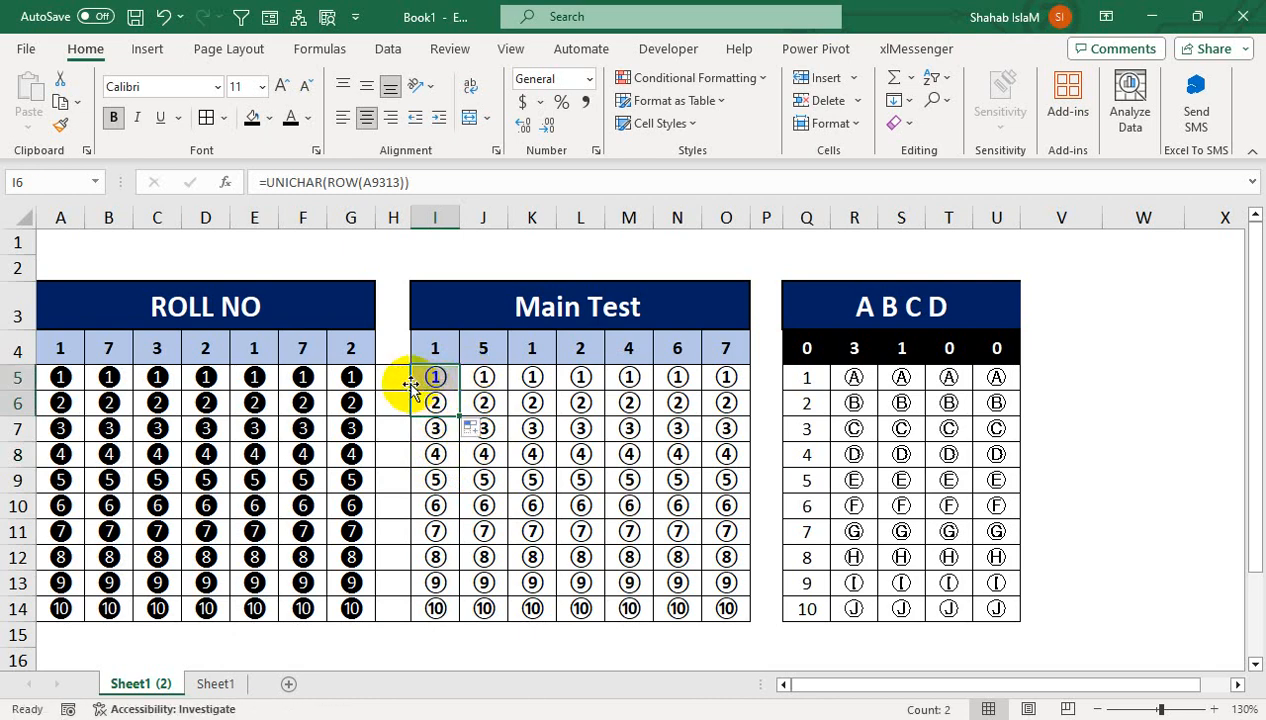
left_click(398, 373)
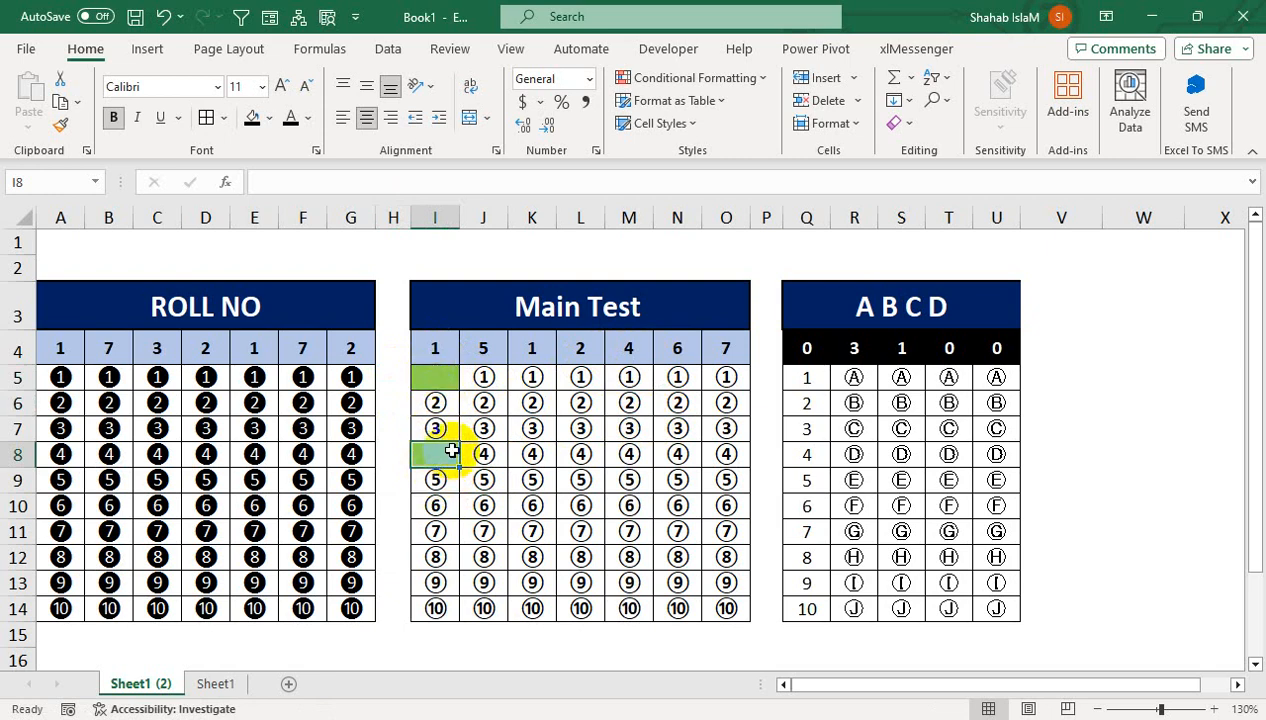
left_click(444, 371)
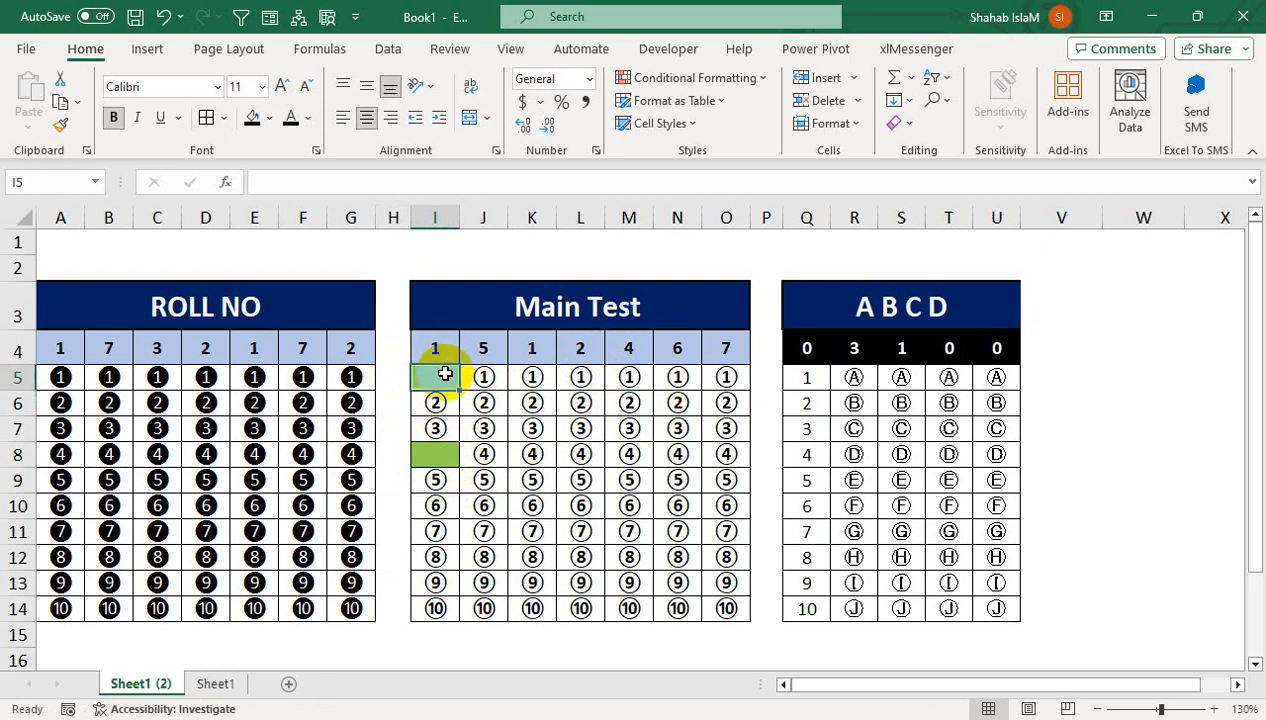
left_click(438, 402)
left_click_drag(459, 415, 446, 610)
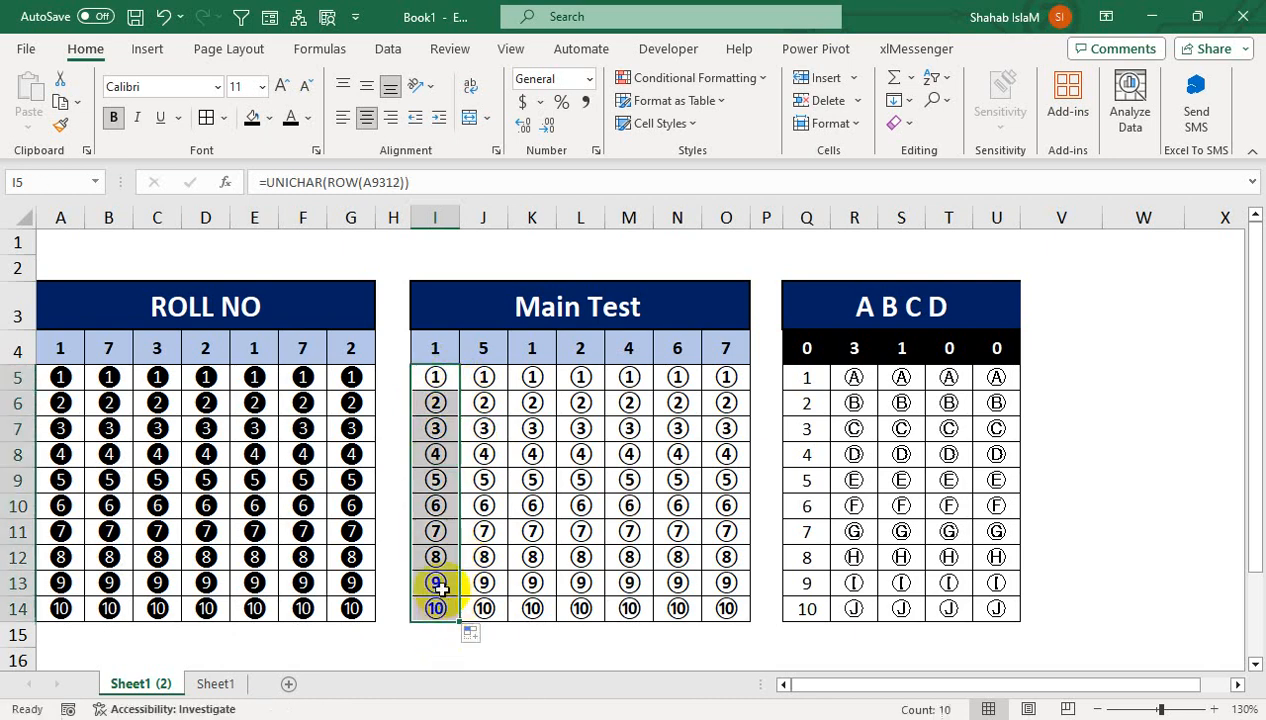
Set up another formula-based conditional formatting rule for I5:O14 with =$Q5=I$4, comparing the Q column numbers with the header digits
left_click_drag(806, 386, 808, 604)
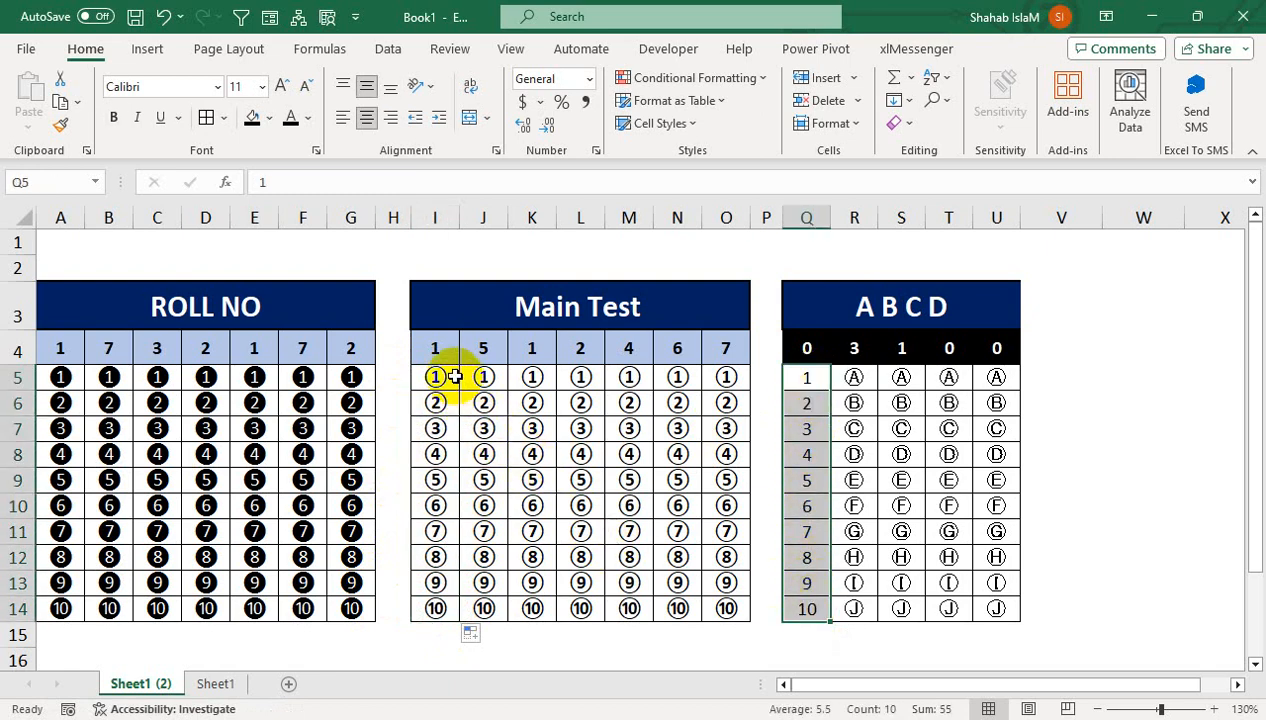
left_click_drag(437, 377, 723, 616)
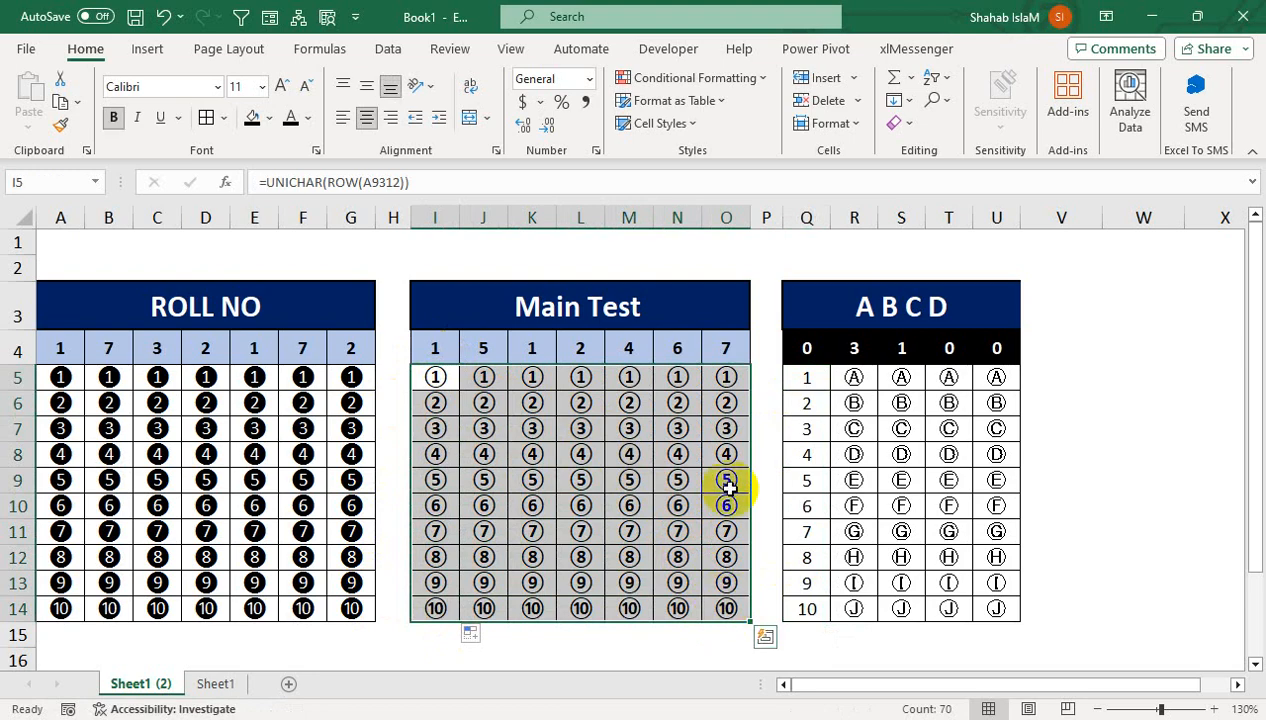
left_click(725, 88)
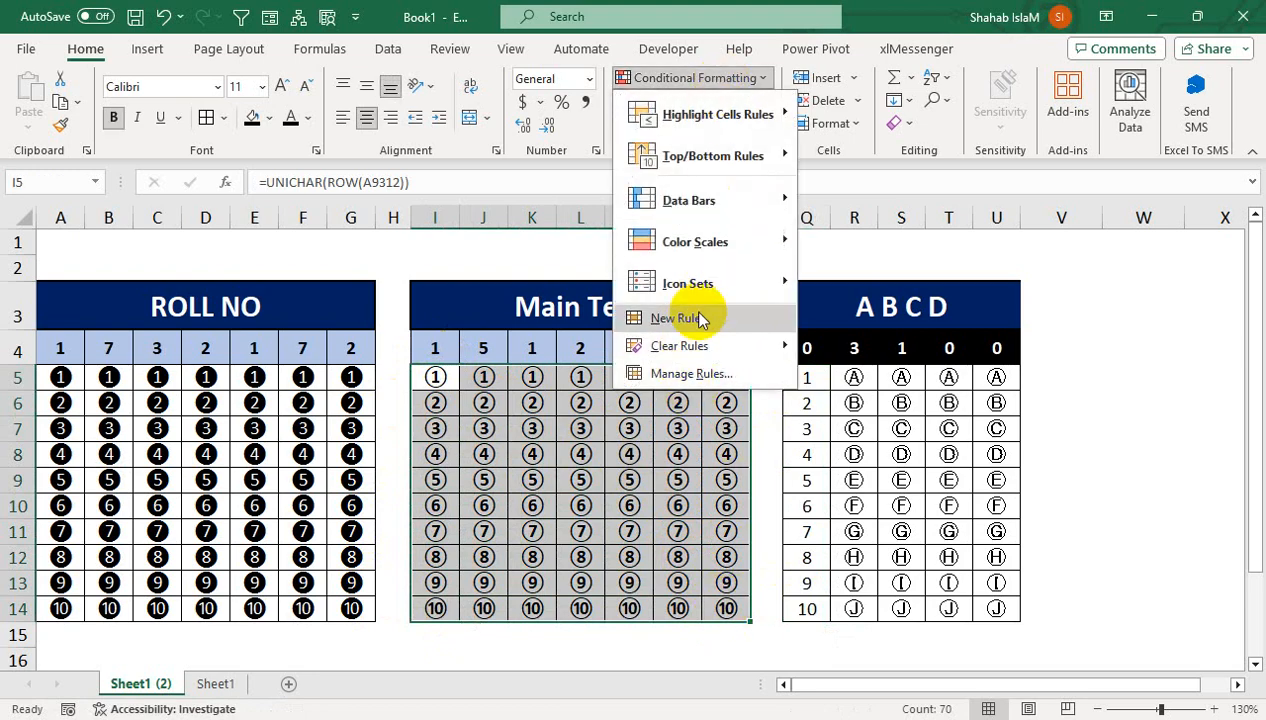
left_click(697, 316)
left_click(638, 158)
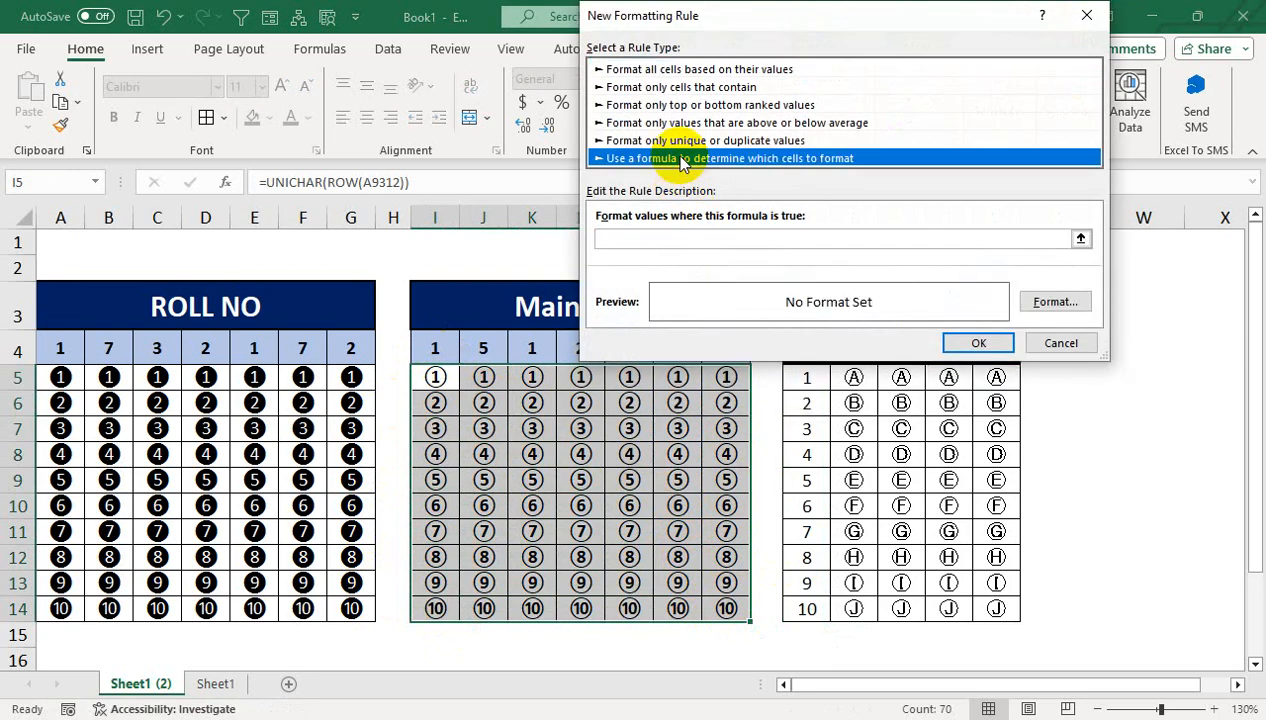
left_click(635, 238)
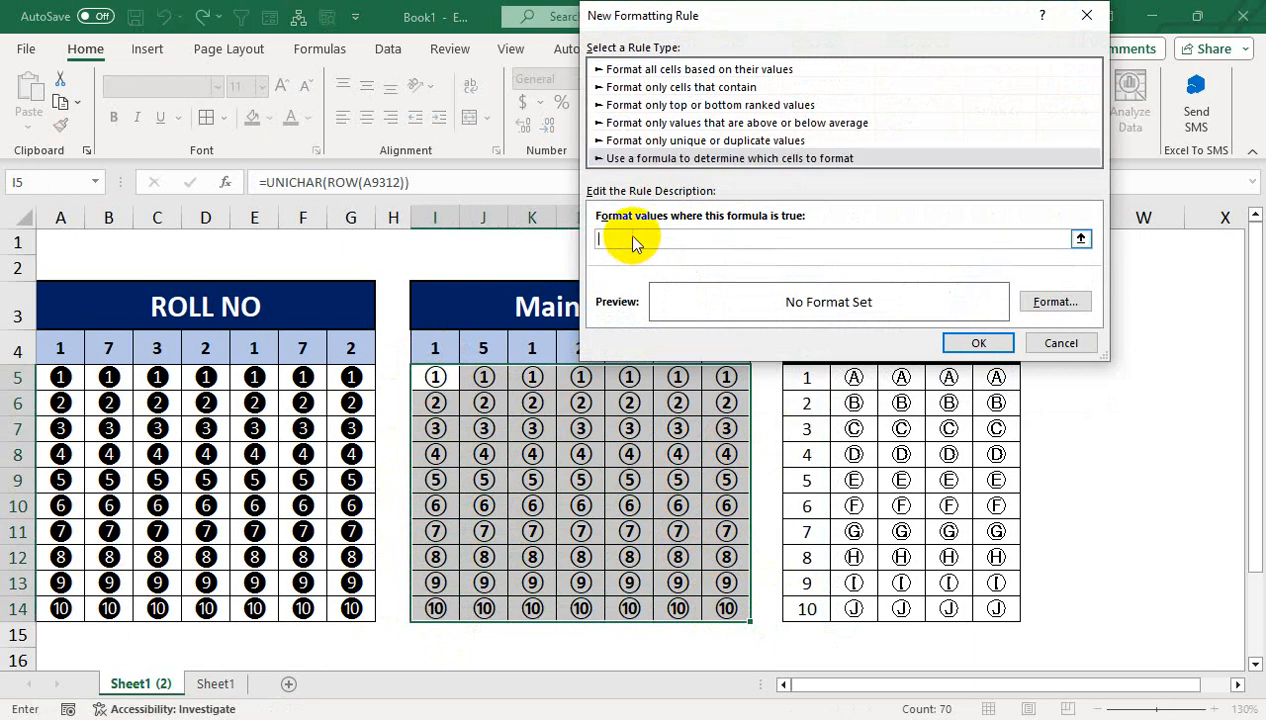
left_click(805, 378)
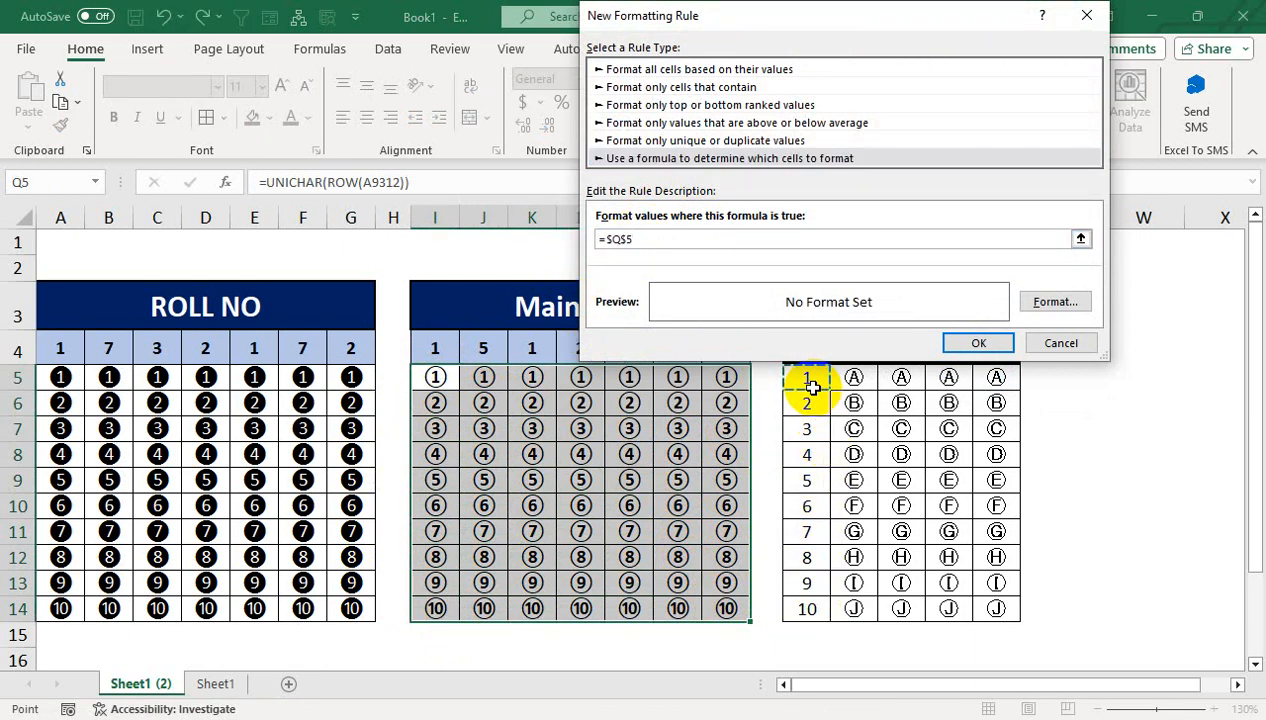
key("F4")
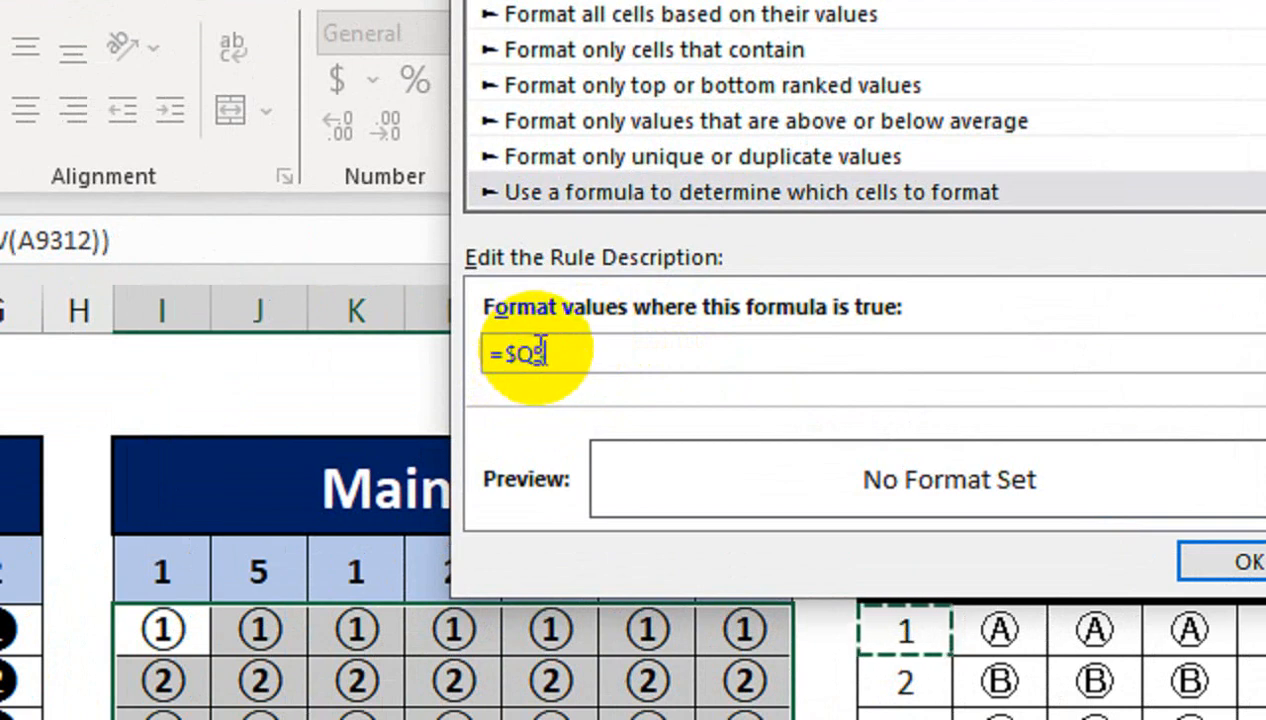
type("=")
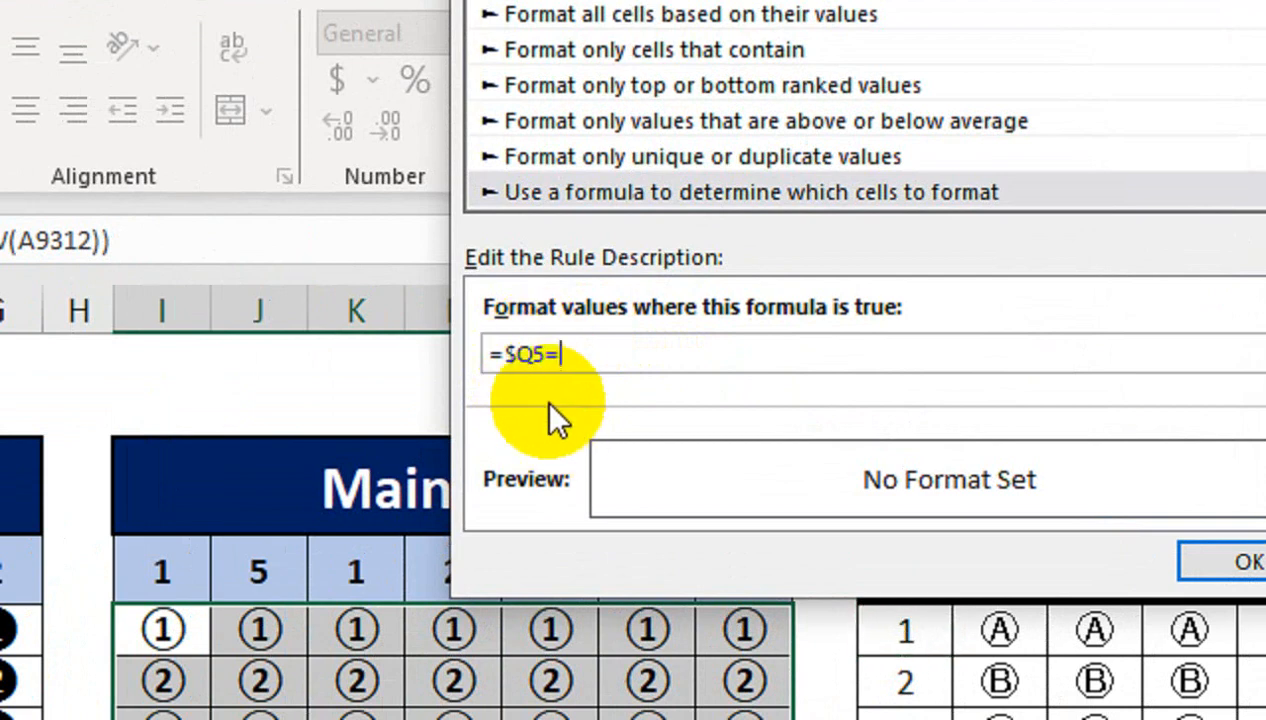
left_click(158, 570)
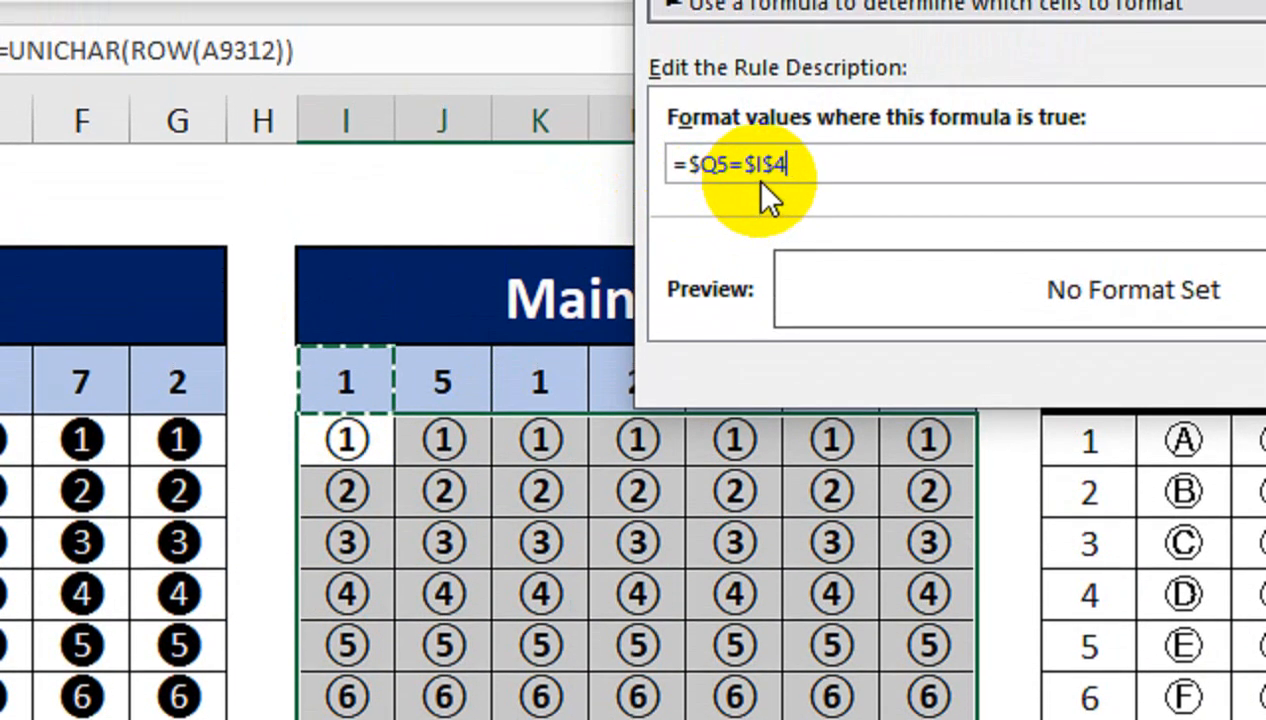
key("F4")
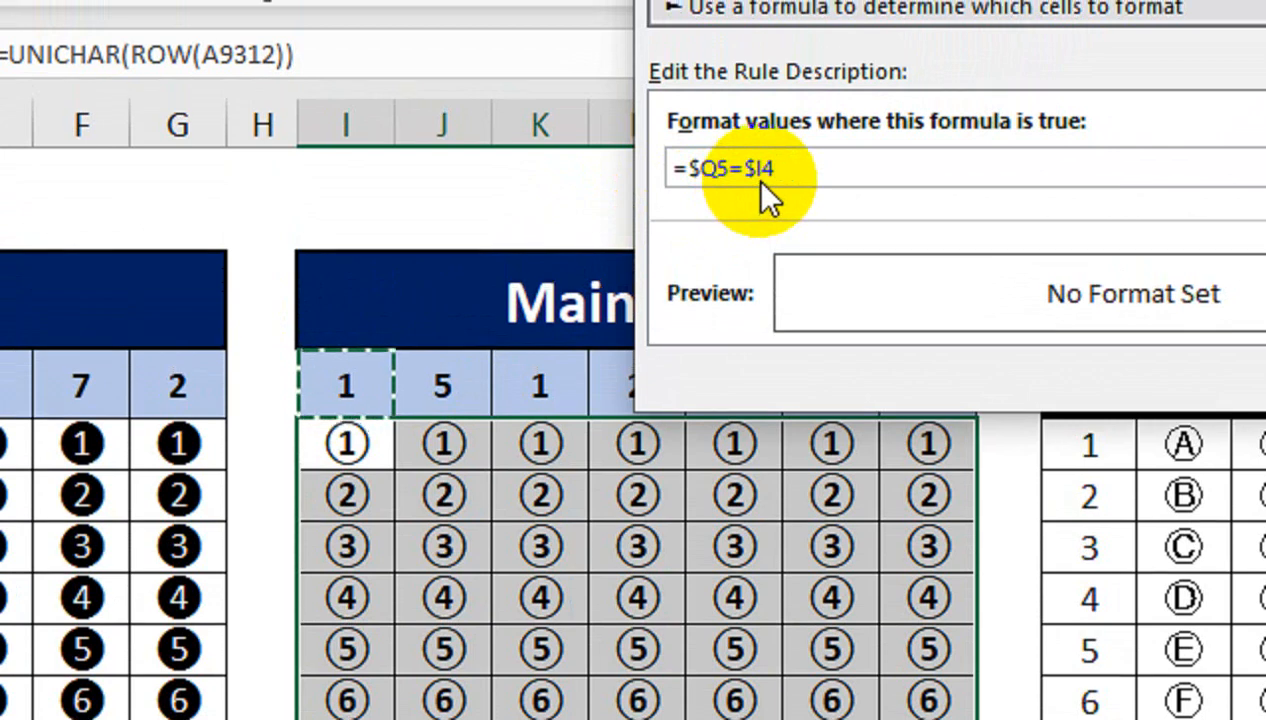
key("F4")
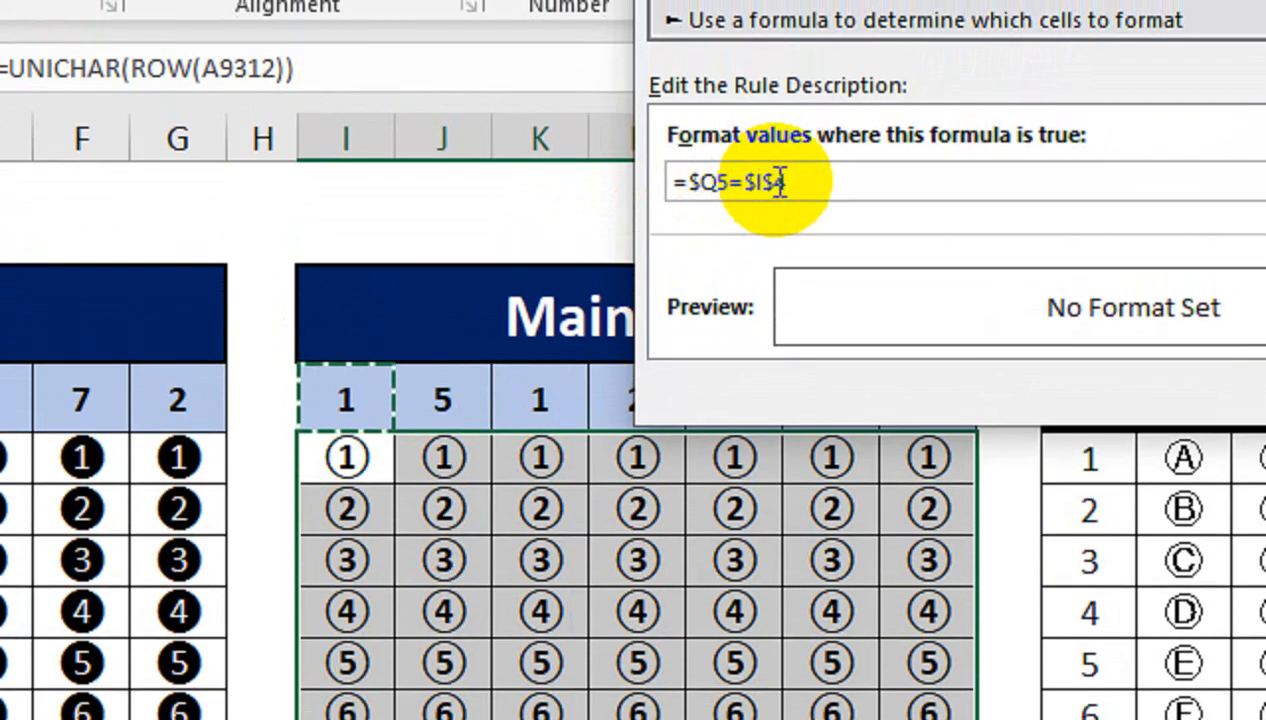
key("F4")
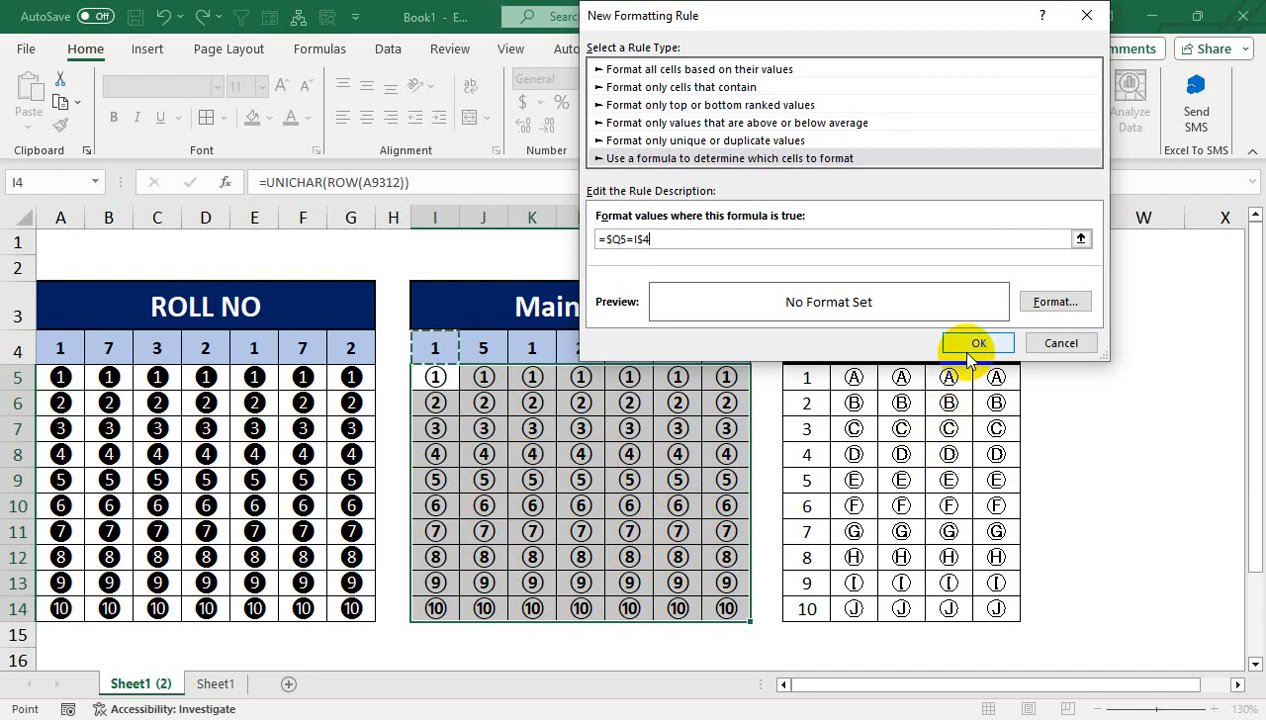
Give the =$Q5=I$4 rule a dark red fill and white font, and apply it to the Main Test grid
left_click(1048, 300)
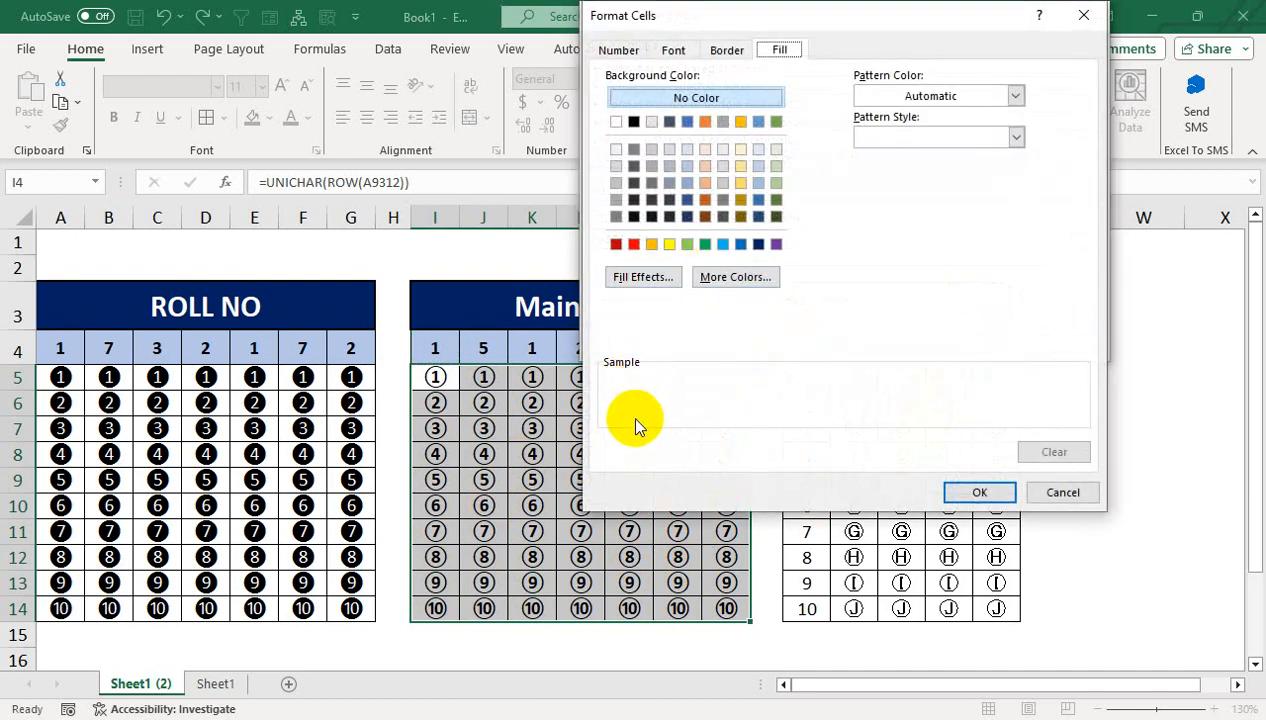
left_click(632, 247)
left_click(616, 245)
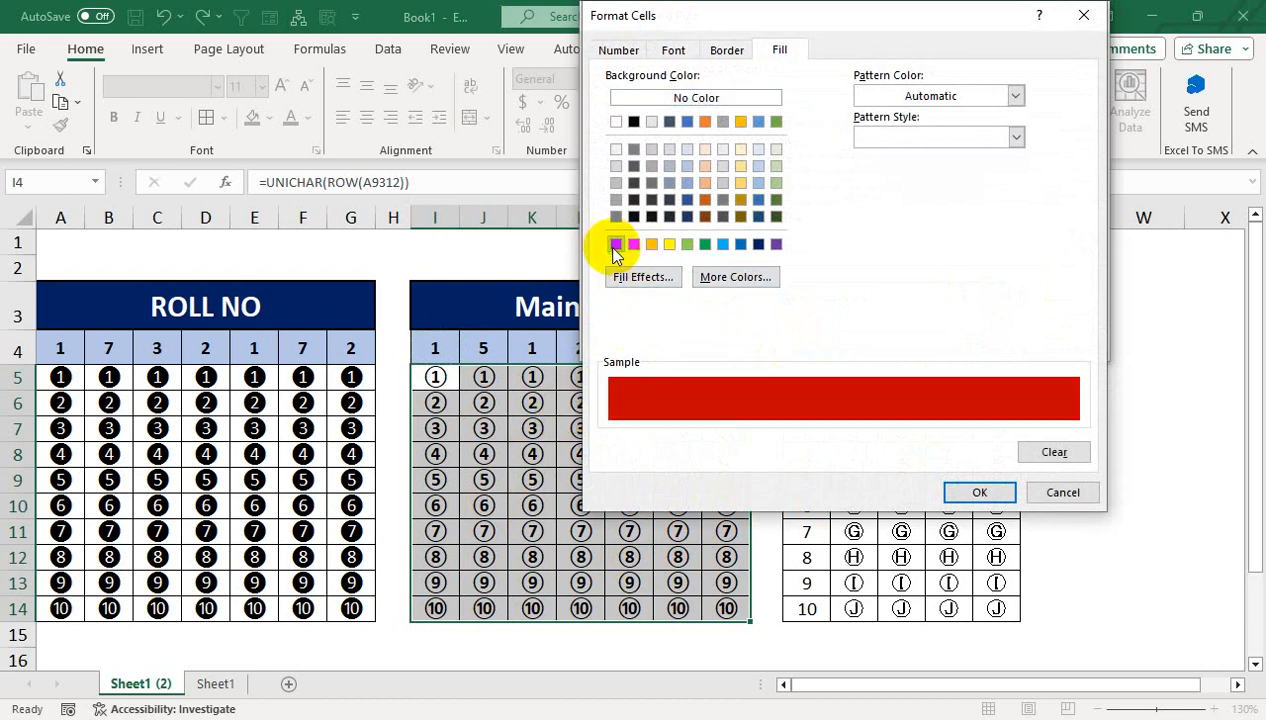
left_click(673, 50)
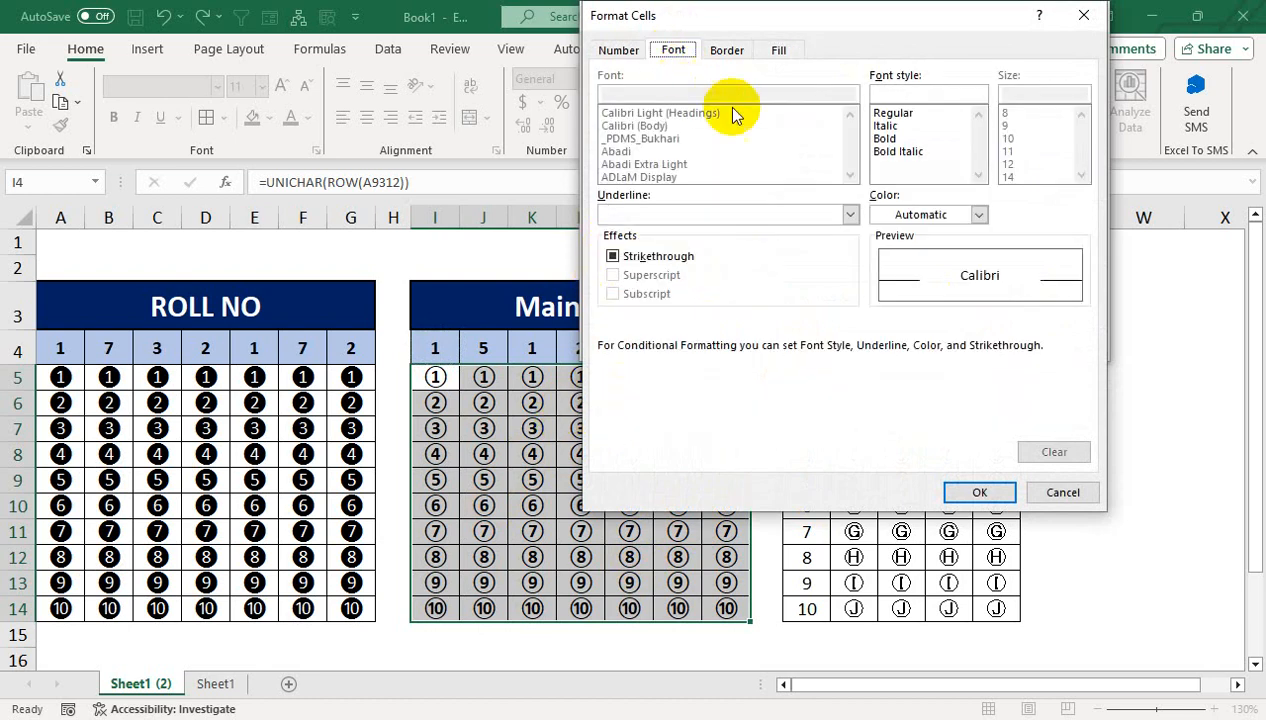
left_click(978, 214)
left_click(911, 335)
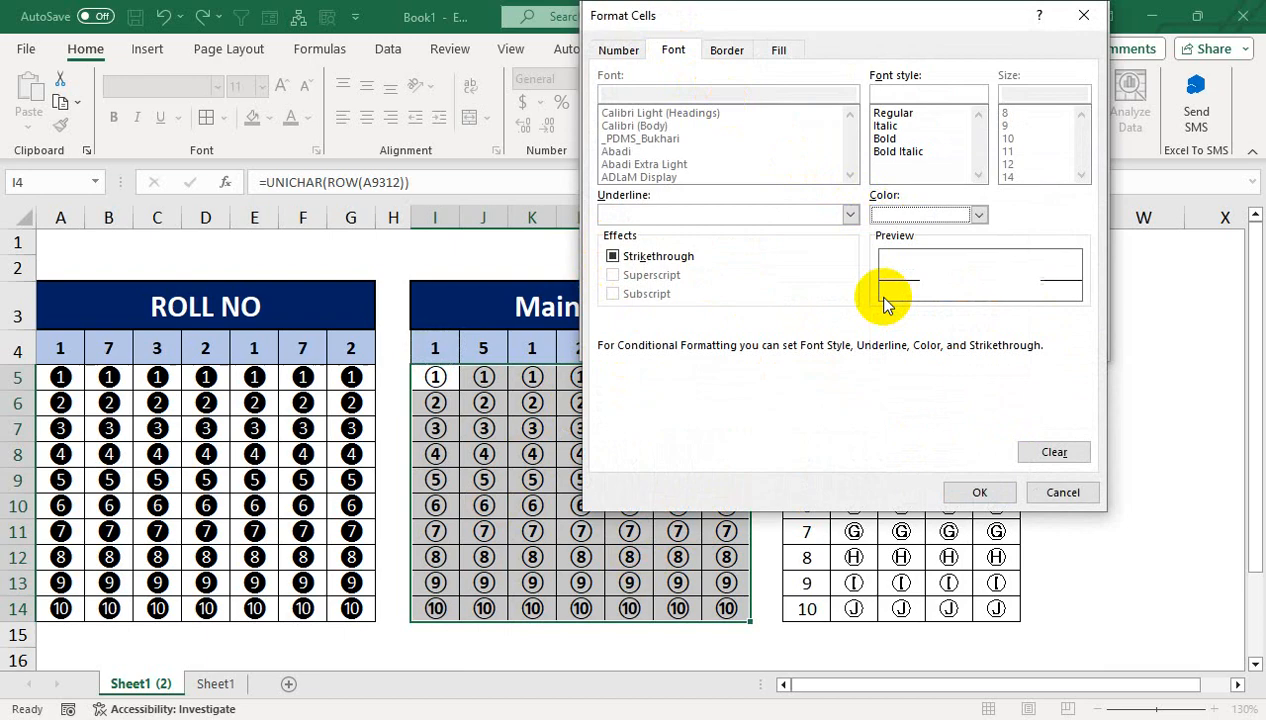
left_click(886, 138)
left_click(980, 493)
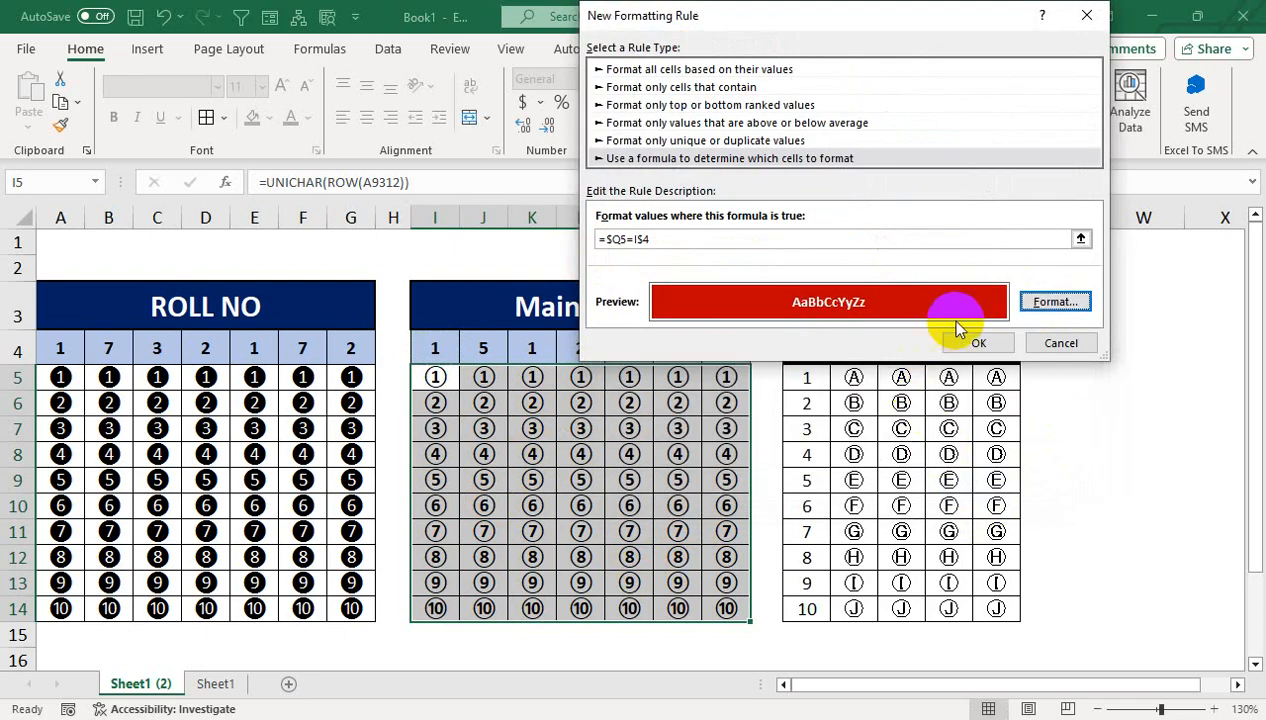
left_click(970, 340)
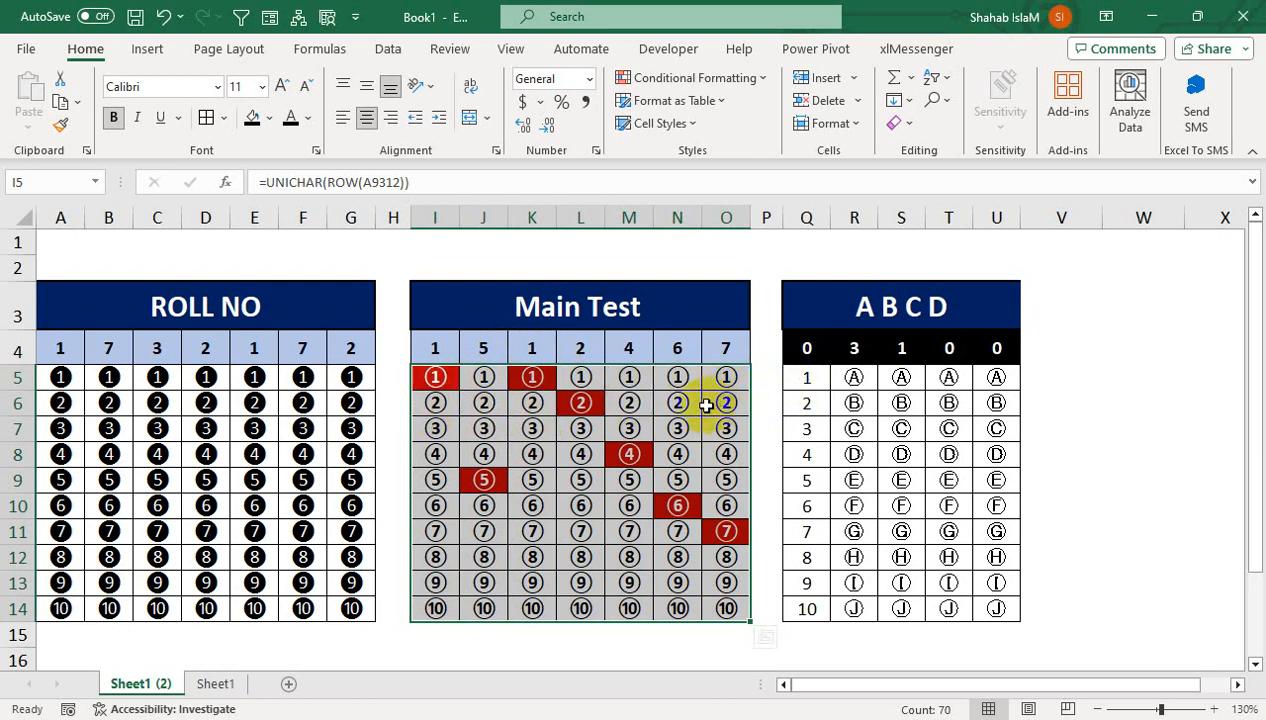
Clear cell I5 to test how the red matching rule treats a blank cell
left_click(429, 378)
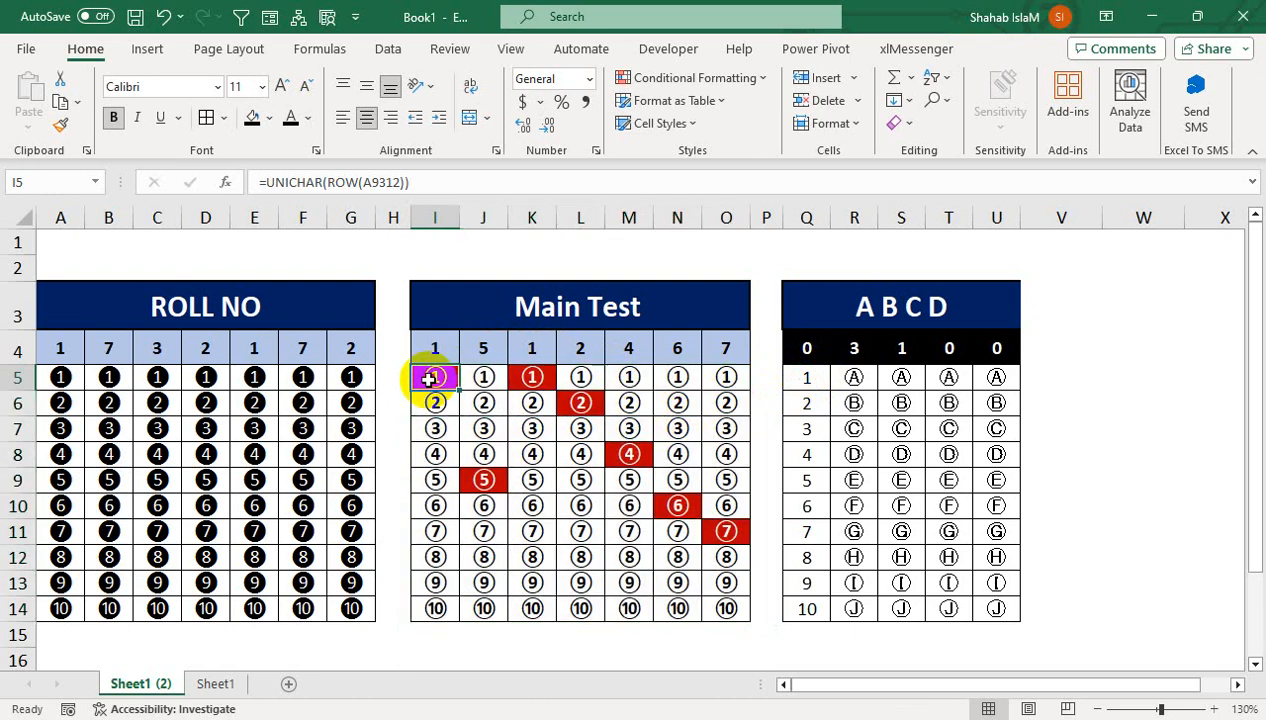
left_click(466, 456)
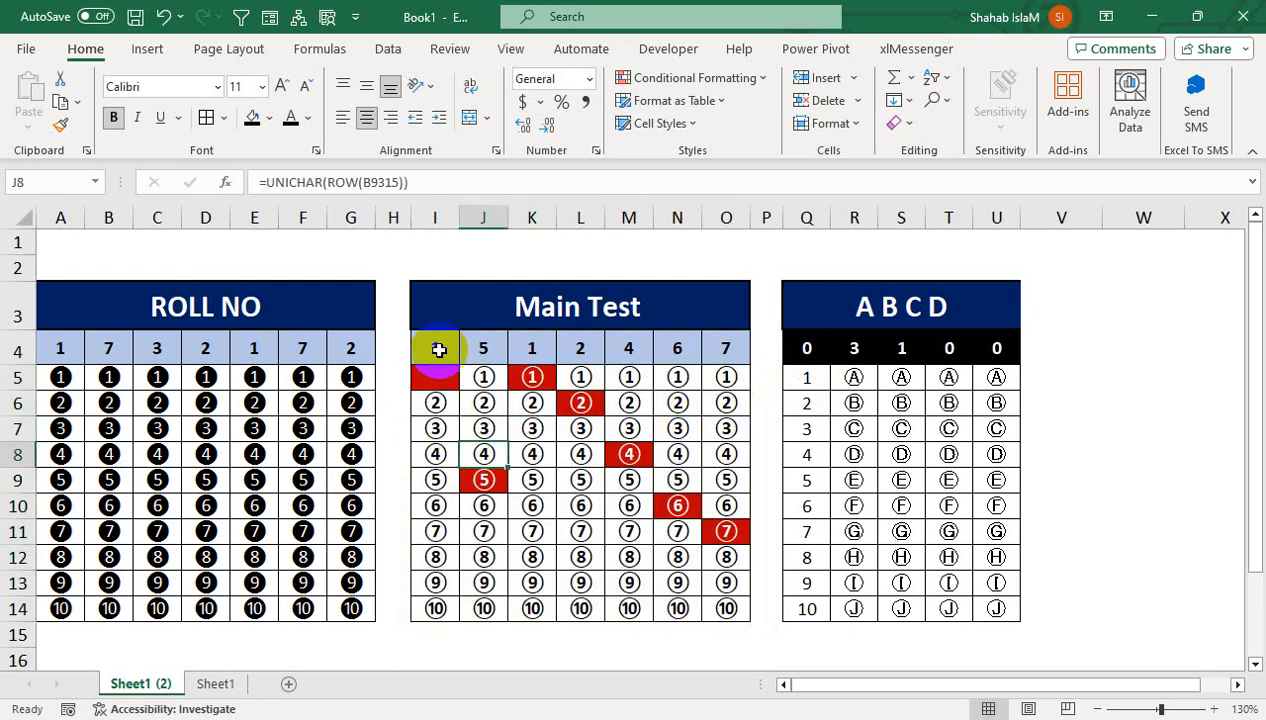
left_click(449, 403)
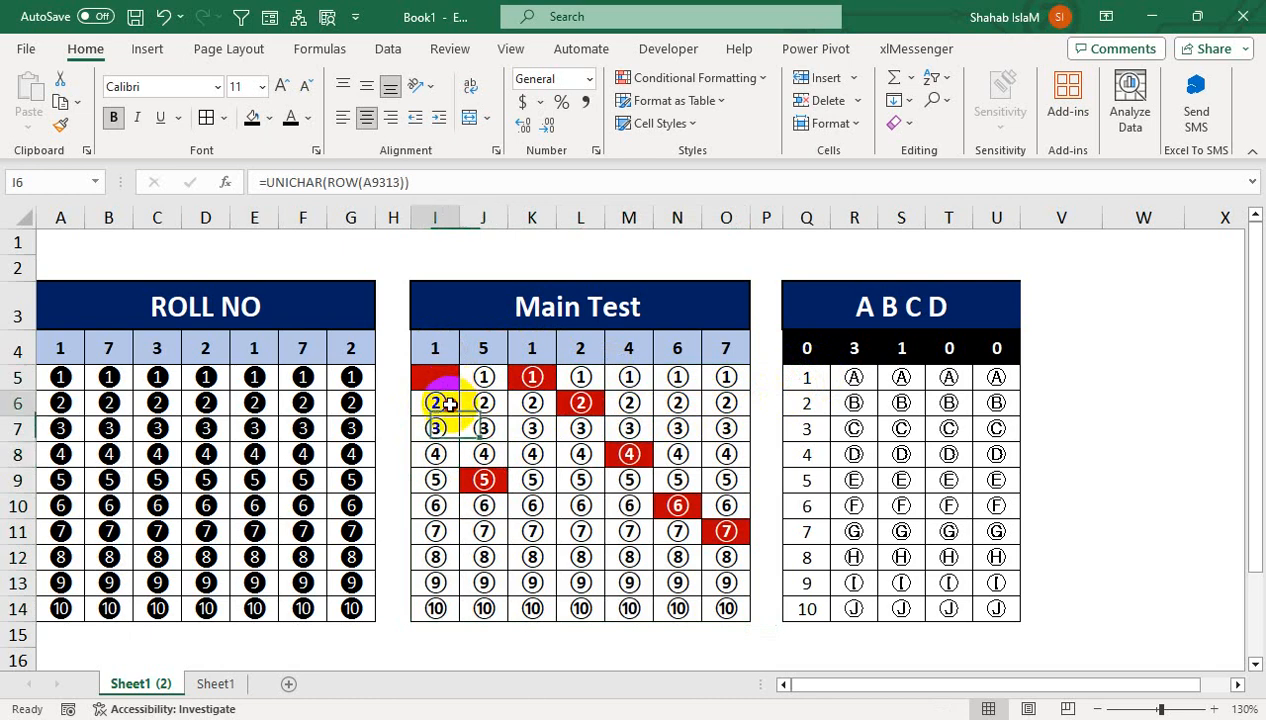
Change the red conditional formatting rule for I5:O14 to the formula =$Q5<>I$4 and apply it
left_click_drag(460, 415, 729, 610)
left_click(742, 80)
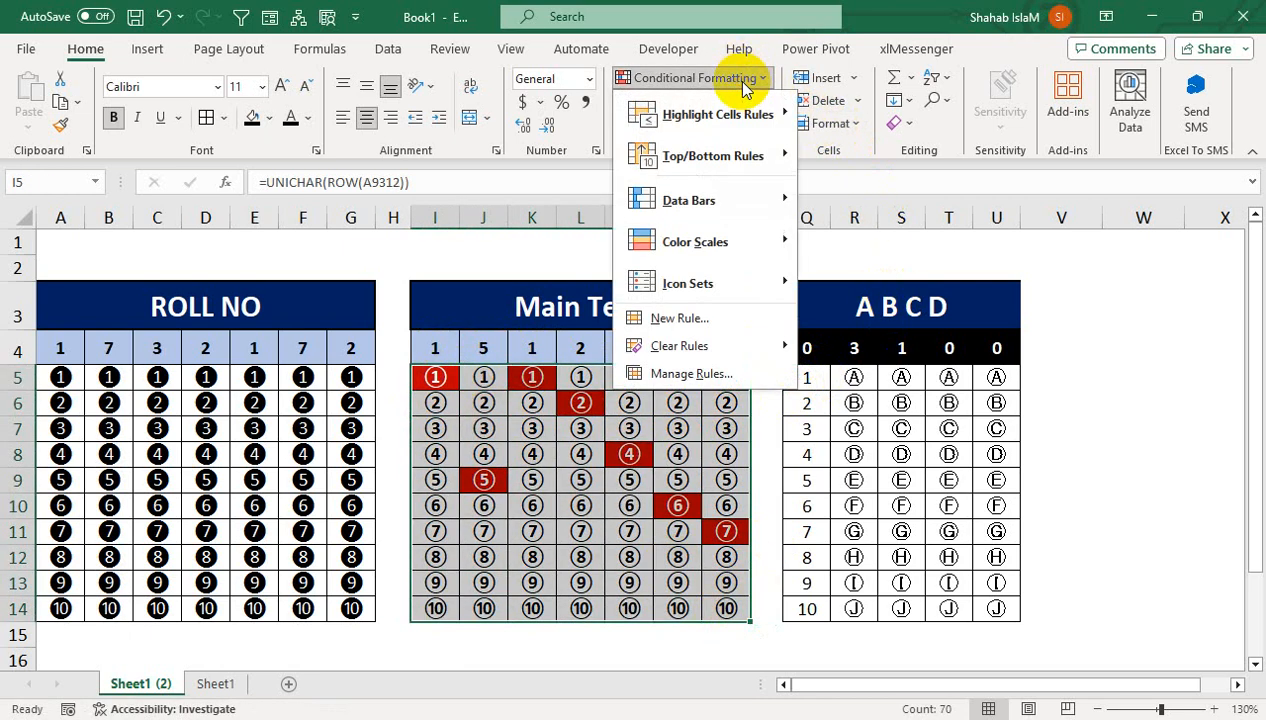
left_click(697, 374)
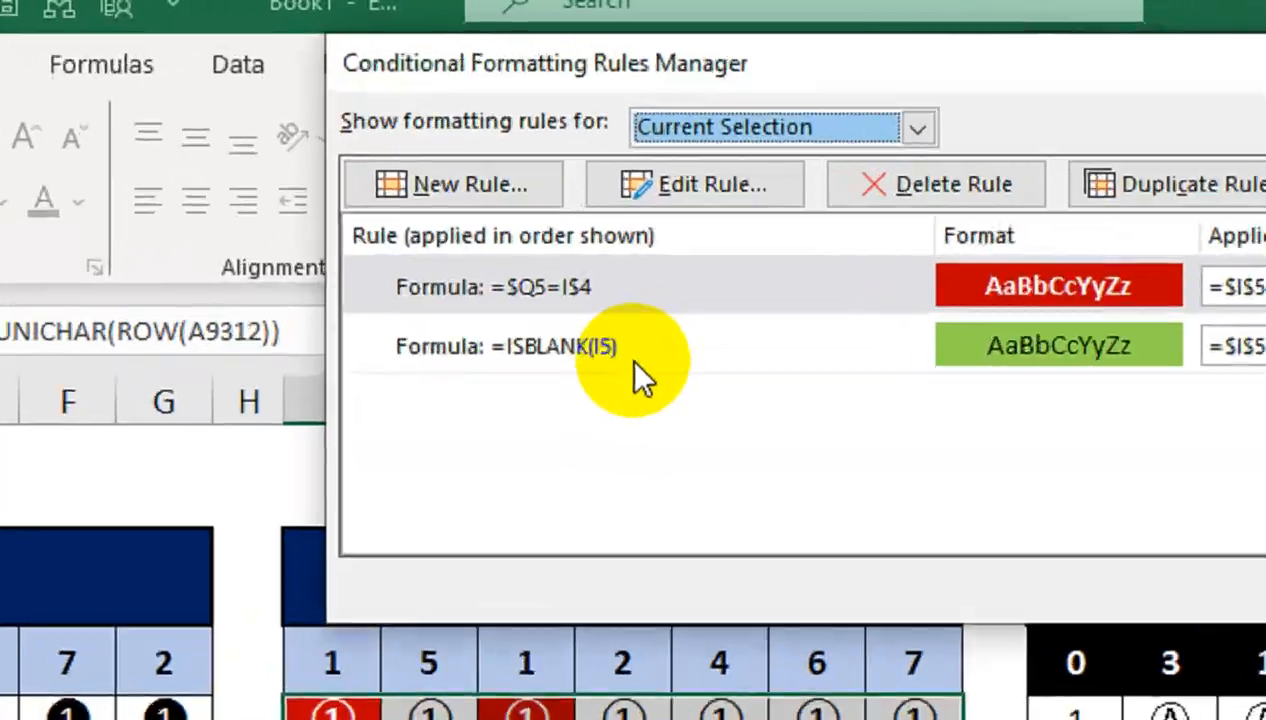
left_click(590, 219)
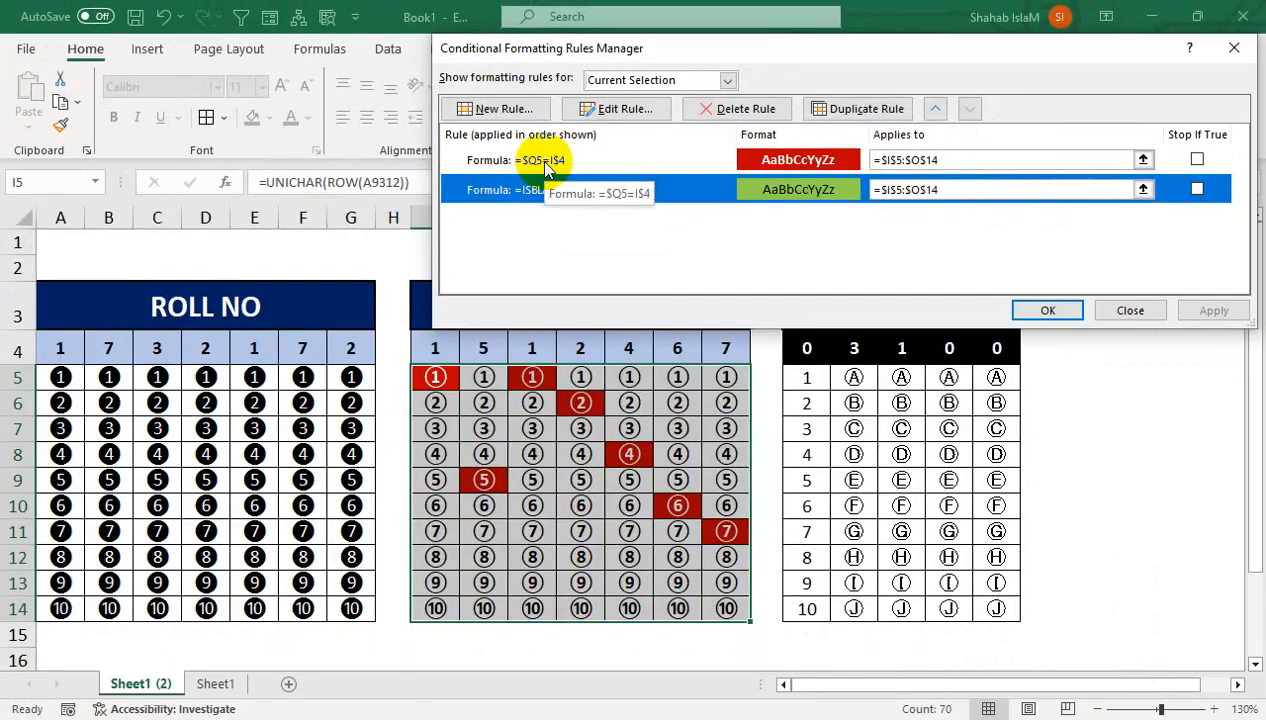
left_click(551, 291)
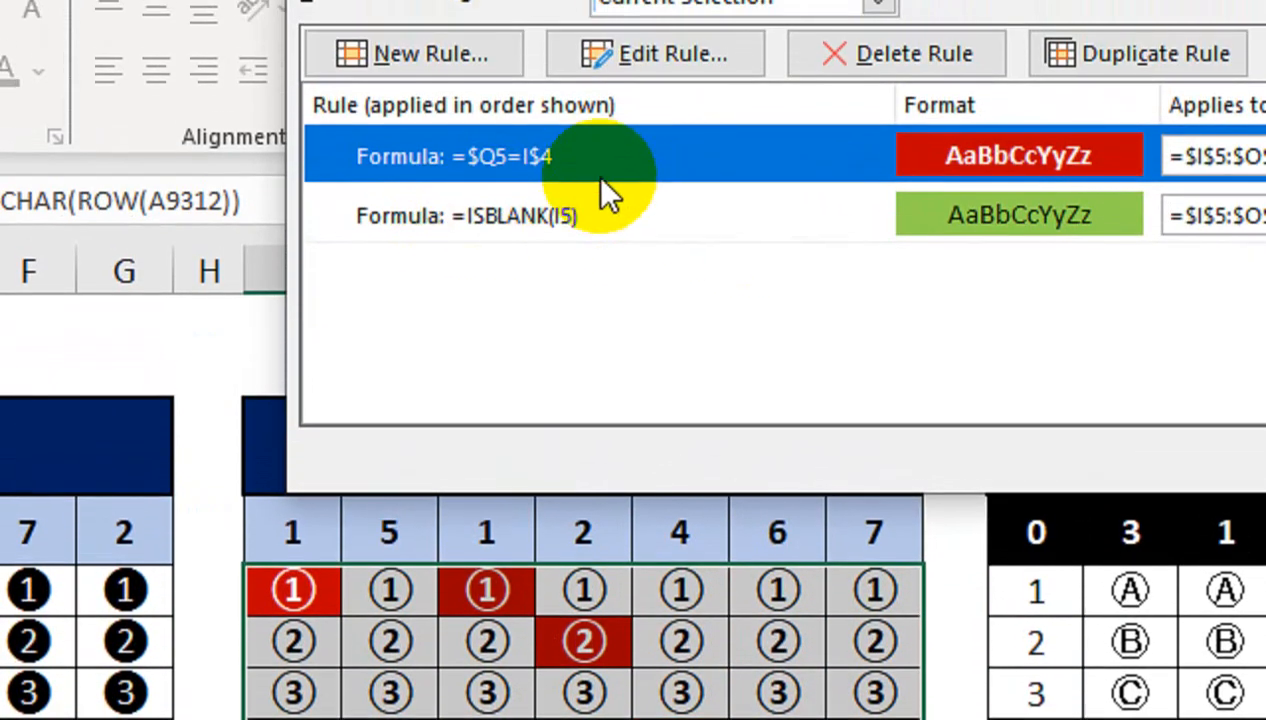
left_click(652, 64)
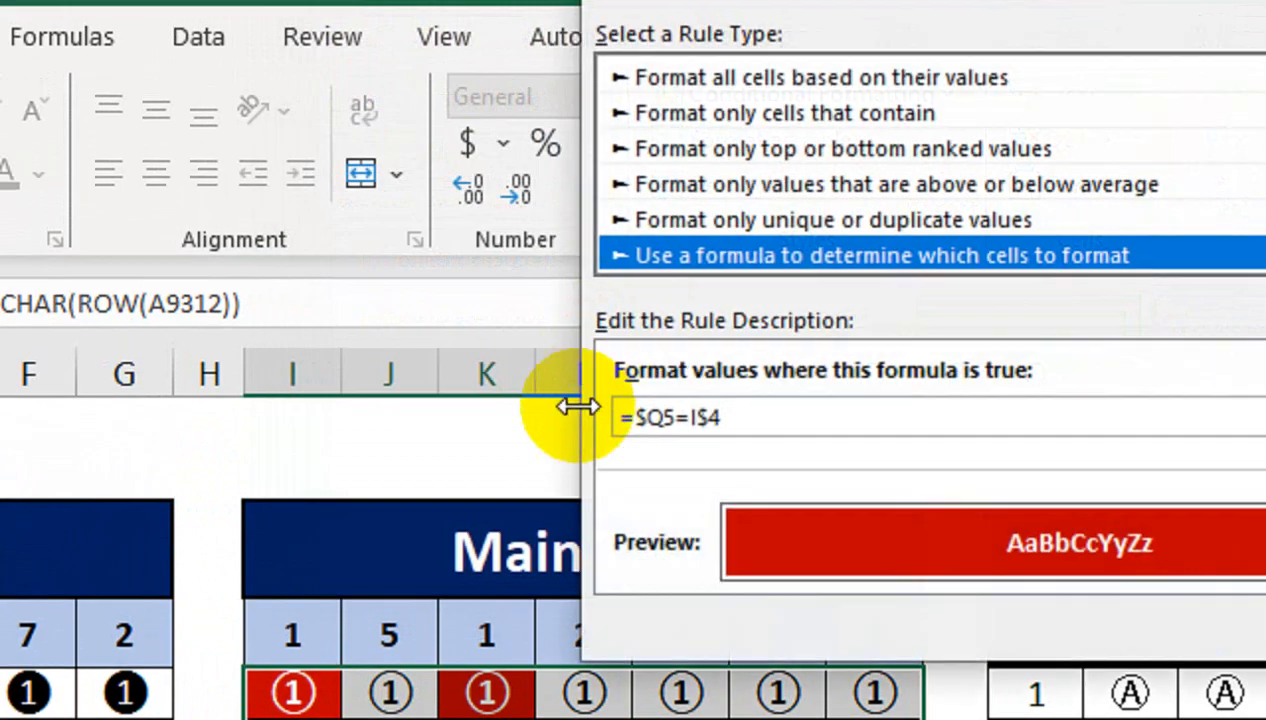
left_click(698, 417)
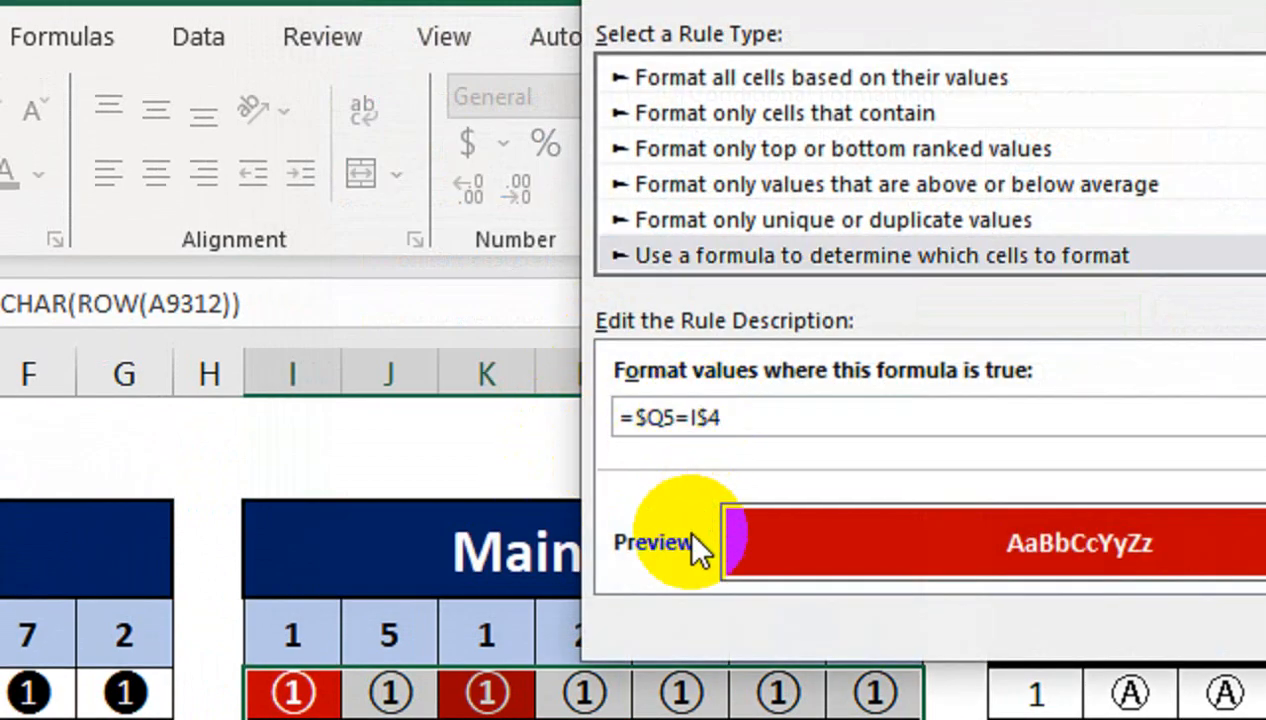
key("BackSpace")
type("<>")
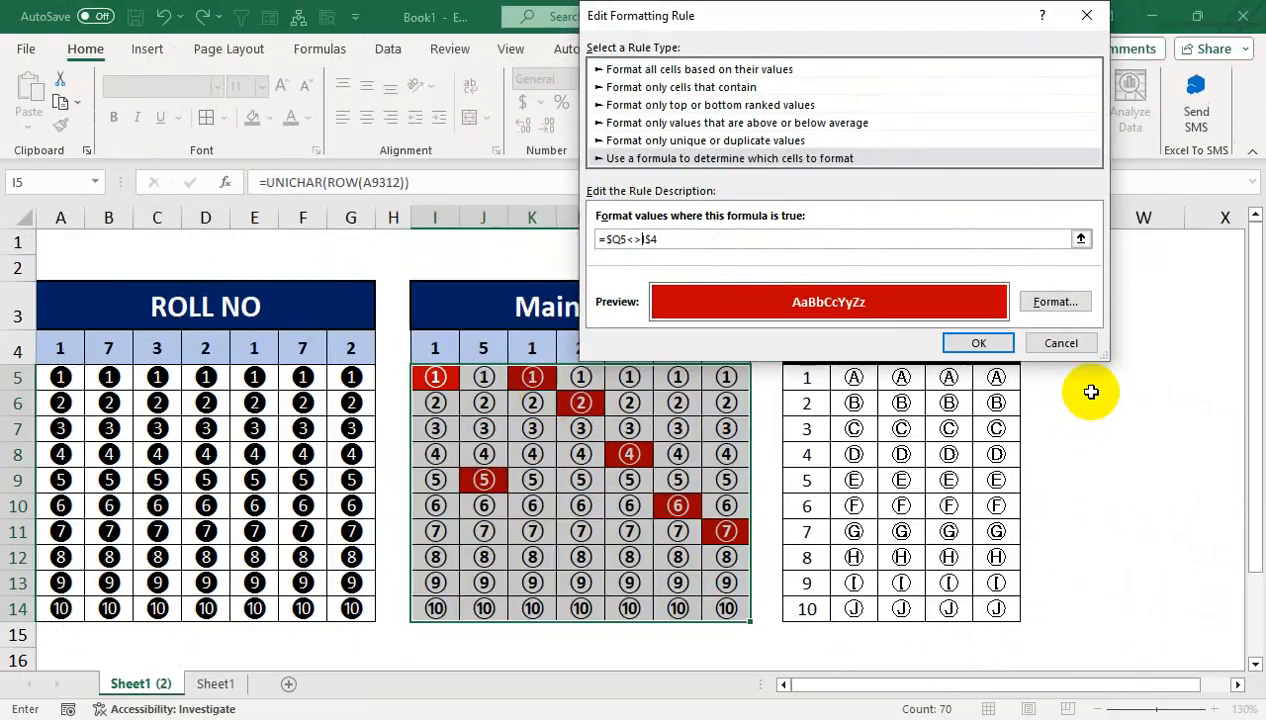
left_click(982, 341)
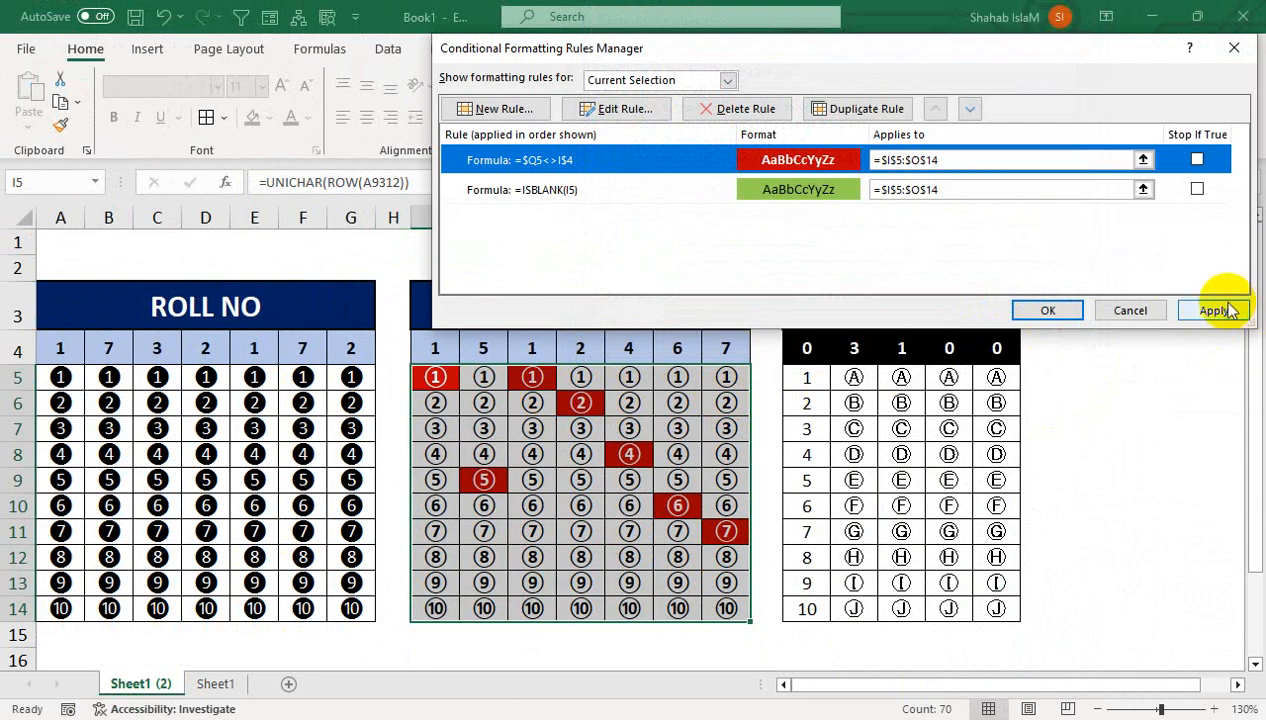
left_click(1214, 310)
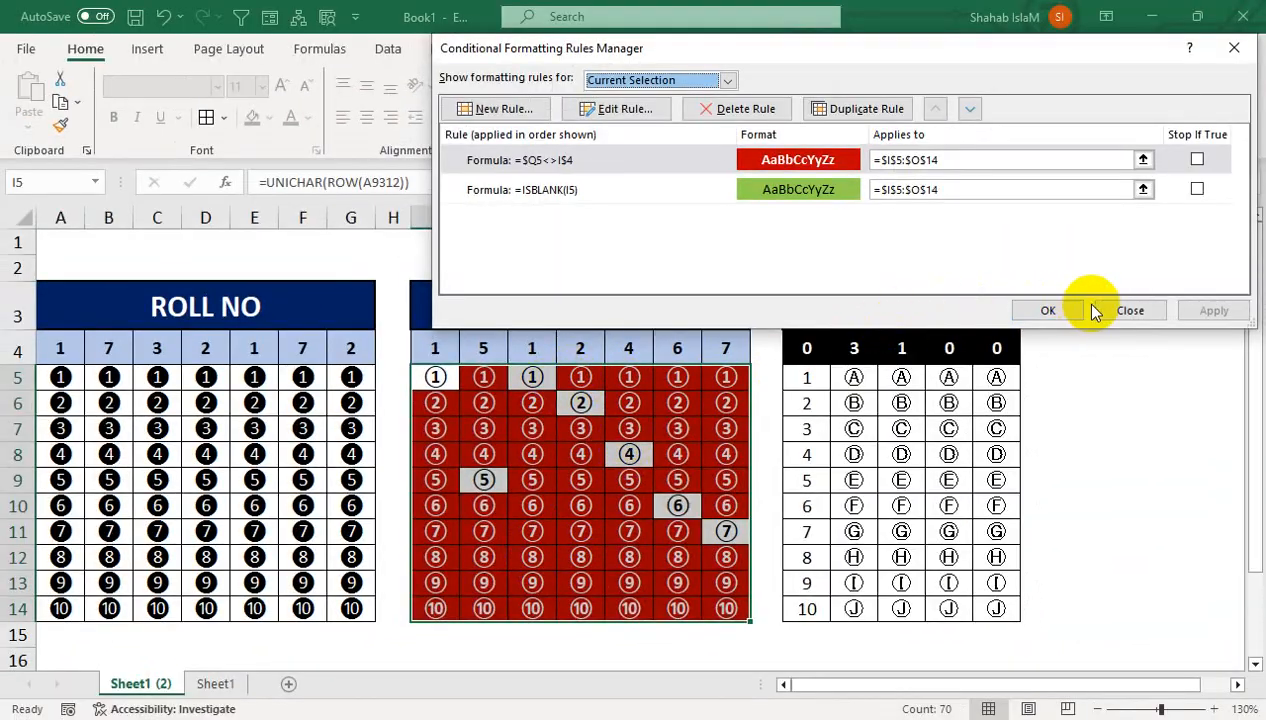
left_click(1093, 310)
Clear cells K8 and K5 to test how the red and green rules treat blank cells
left_click(531, 458)
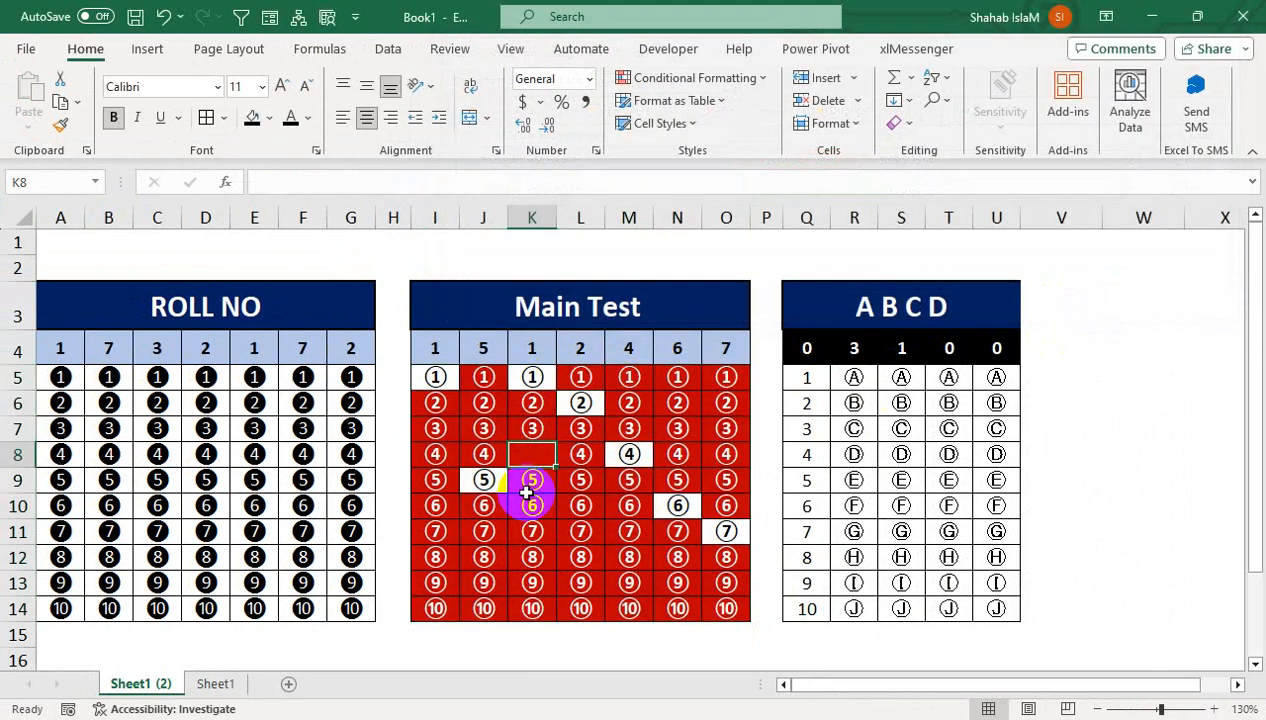
key("Up")
key("Up")
key("Up")
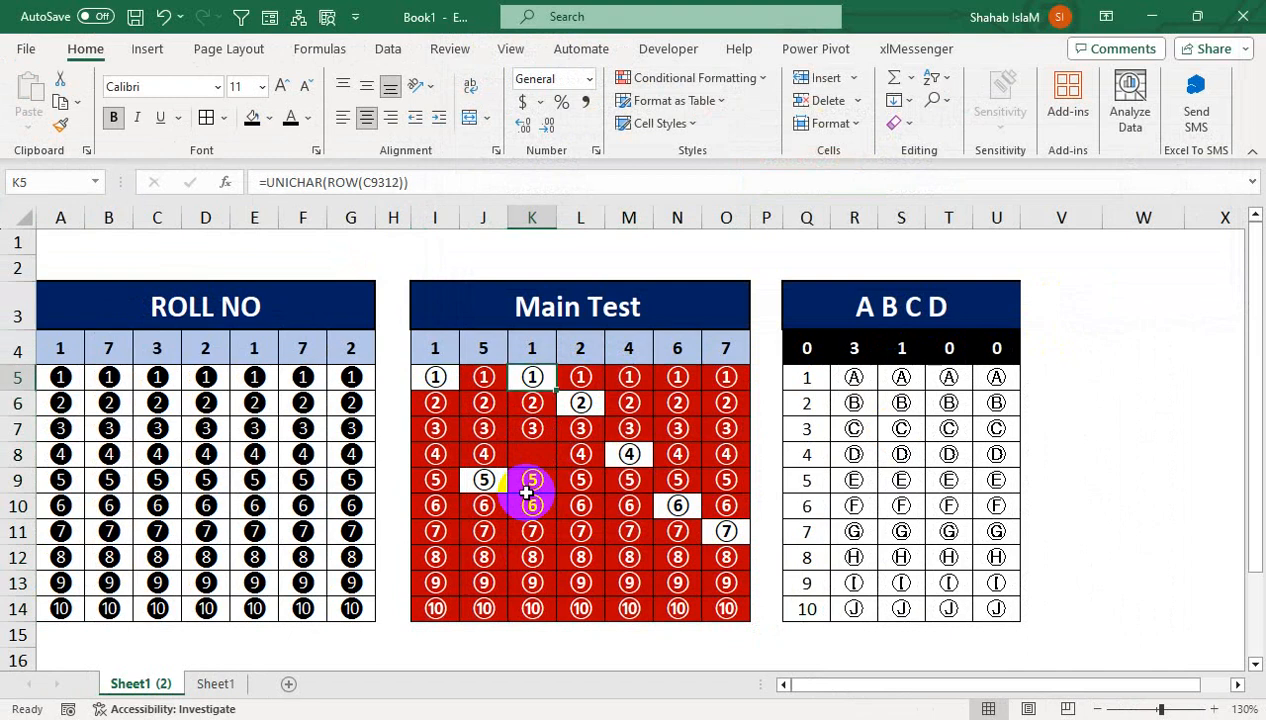
key("Down")
key("Down")
key("Down")
key("Down")
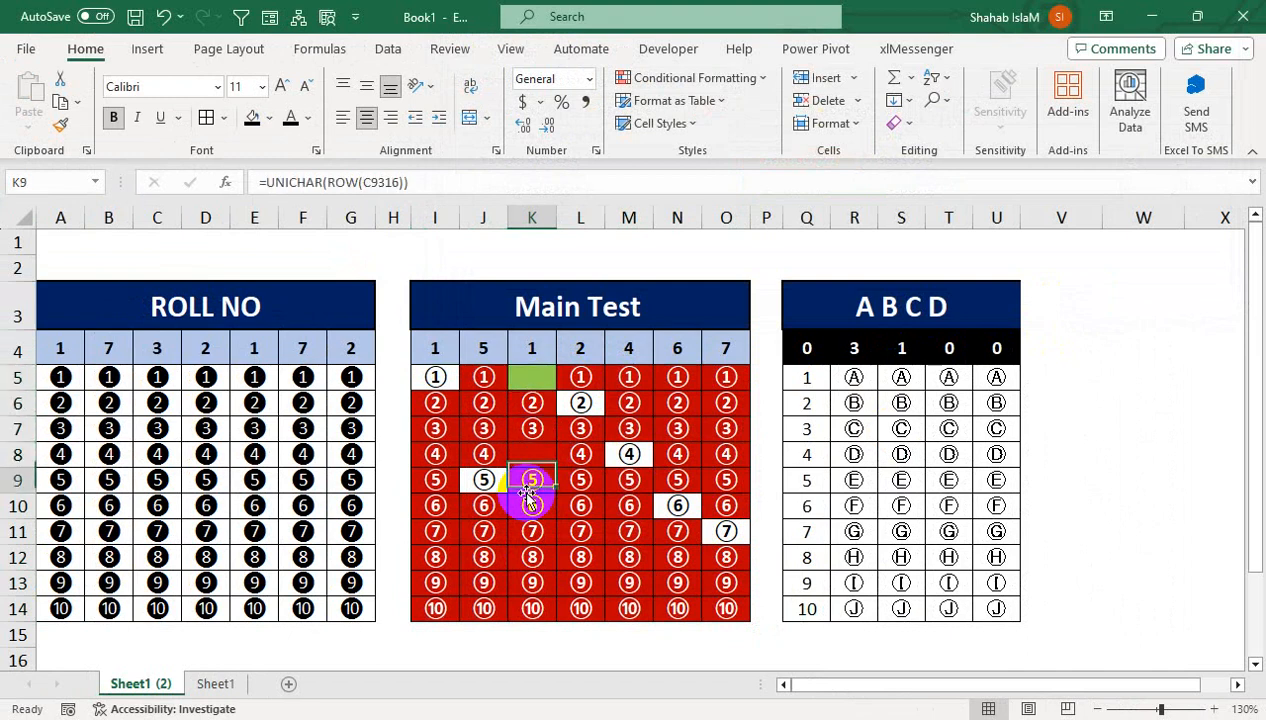
key("Up")
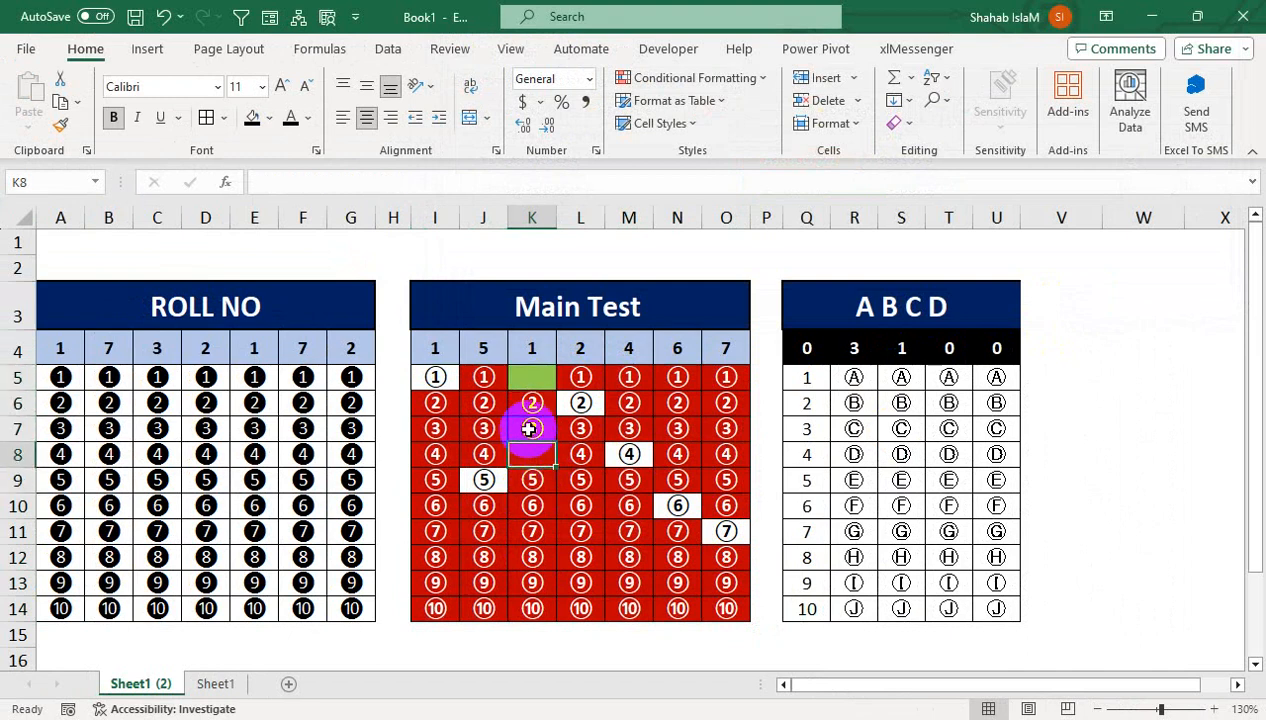
Try clearing cell J6 as another test, and refill K5 from the formula in K6
left_click(536, 375)
left_click(493, 404)
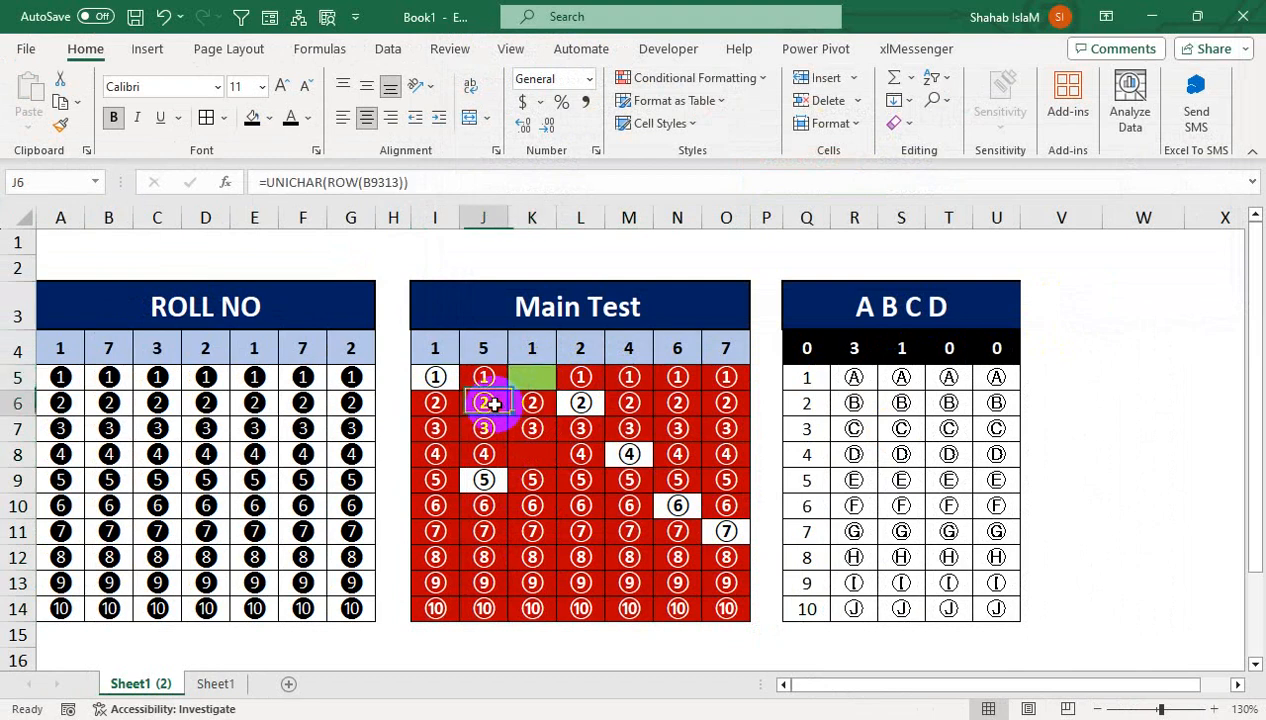
key("Down")
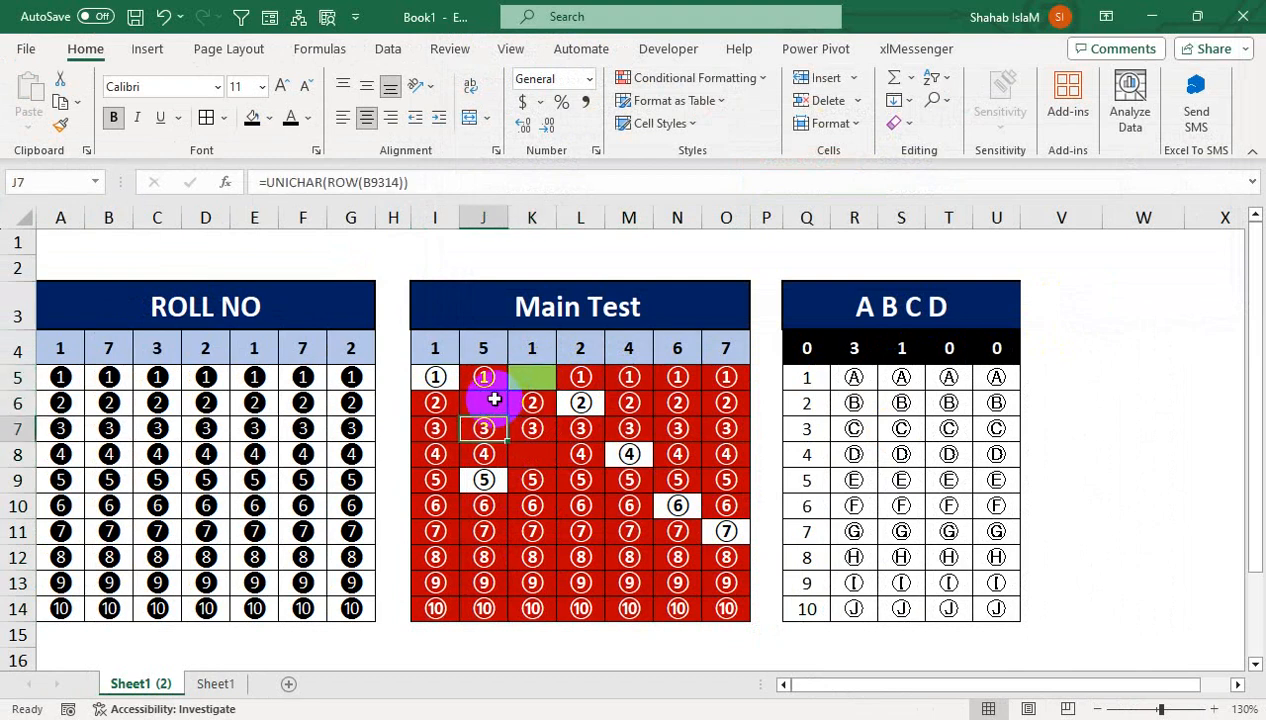
left_click(494, 402)
key("Delete")
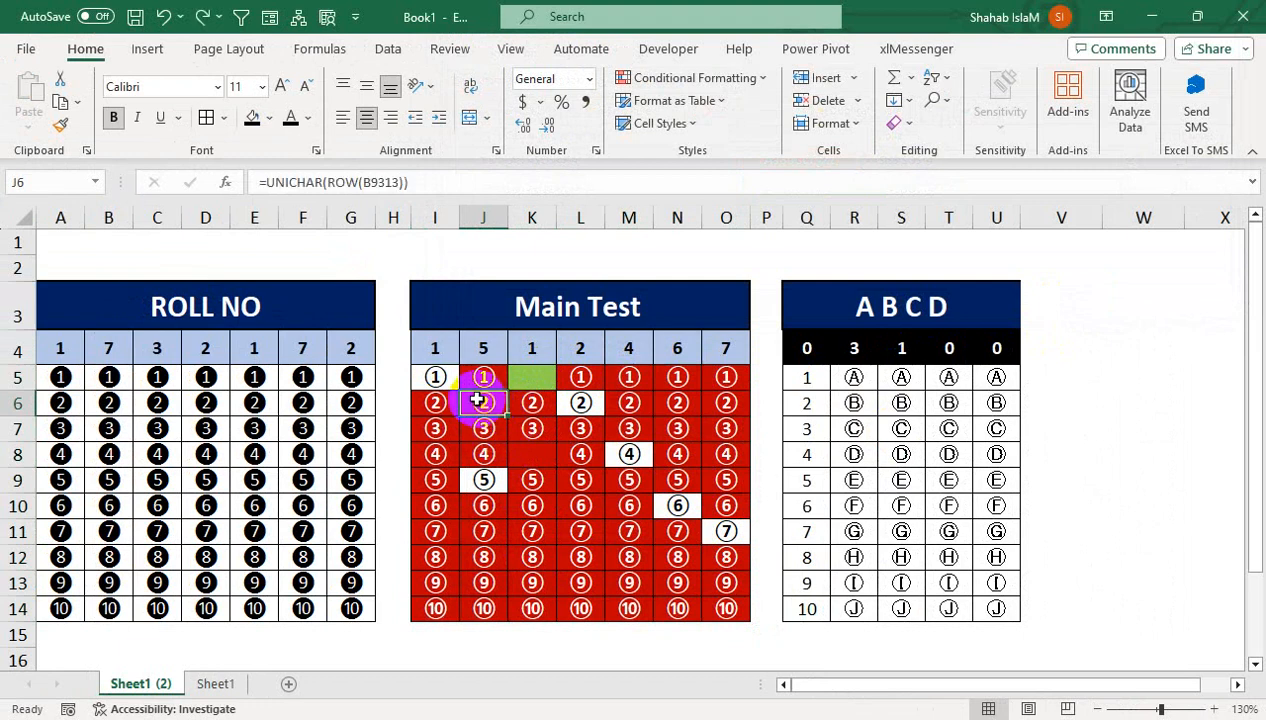
left_click(530, 400)
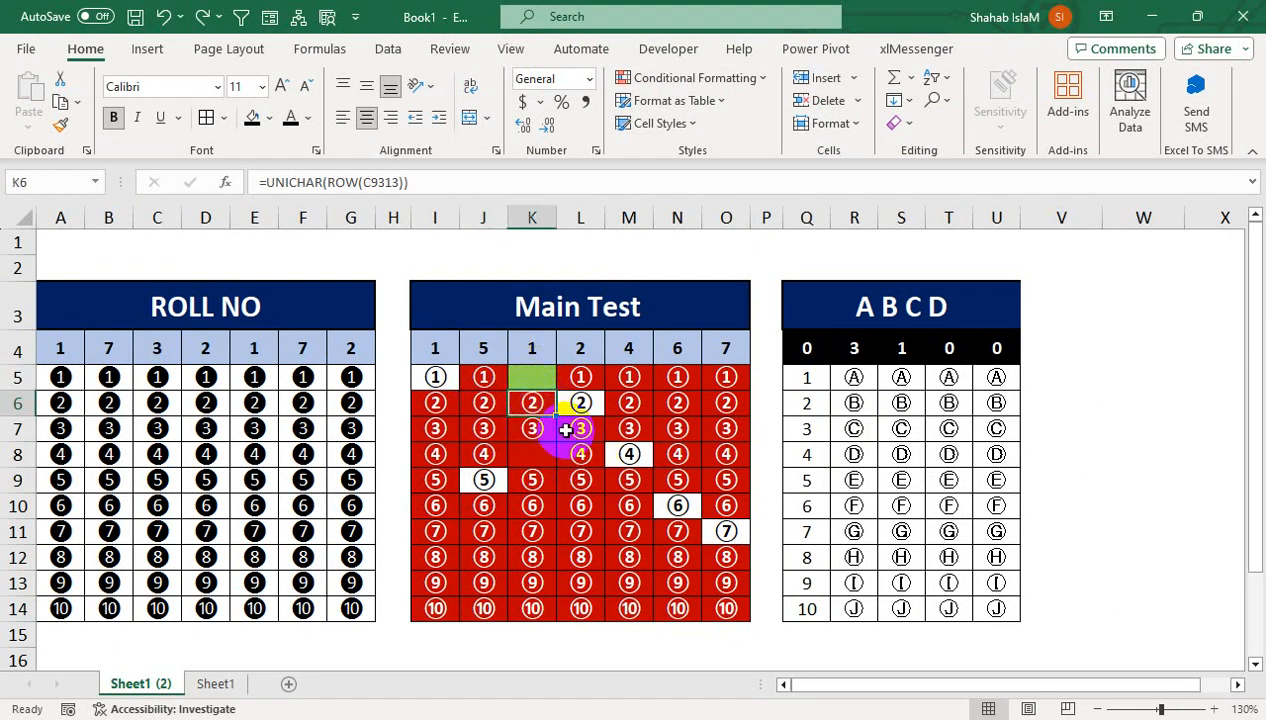
left_click_drag(556, 417, 545, 377)
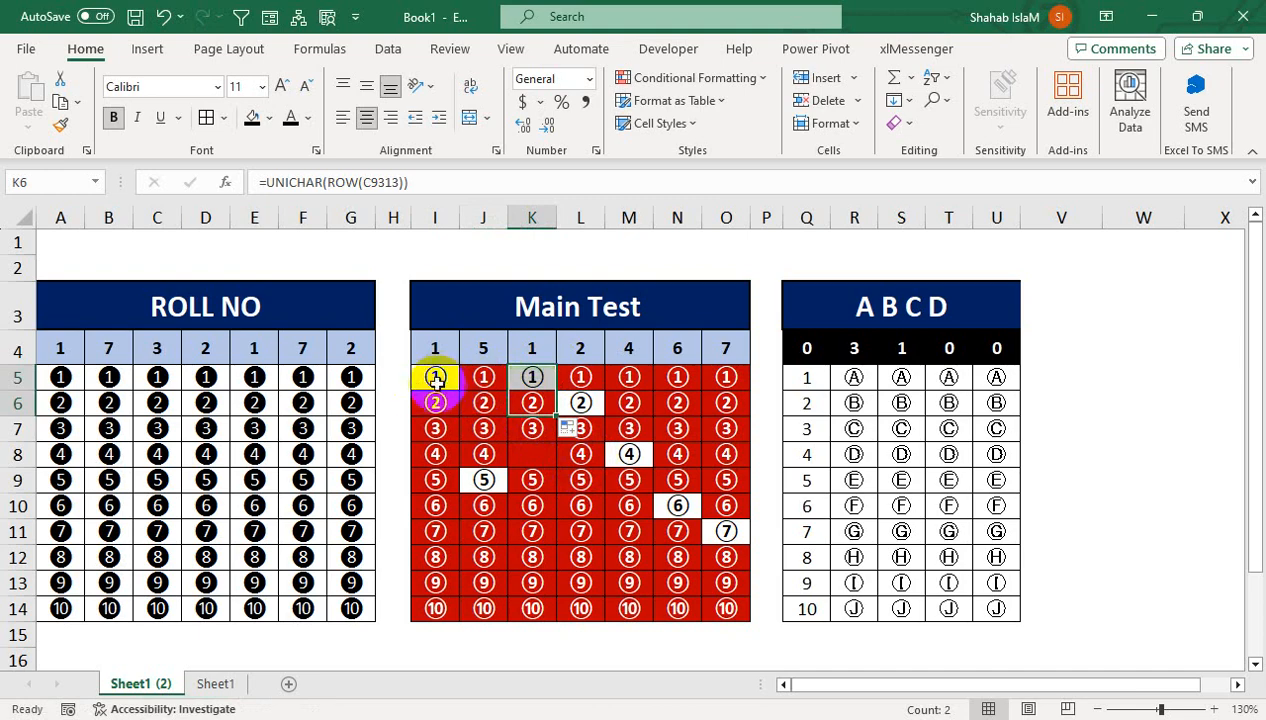
Move the =ISBLANK(I5) rule above the =$Q5<>I$4 rule for I5:O14 and apply the new order
left_click_drag(435, 377, 726, 608)
left_click(740, 77)
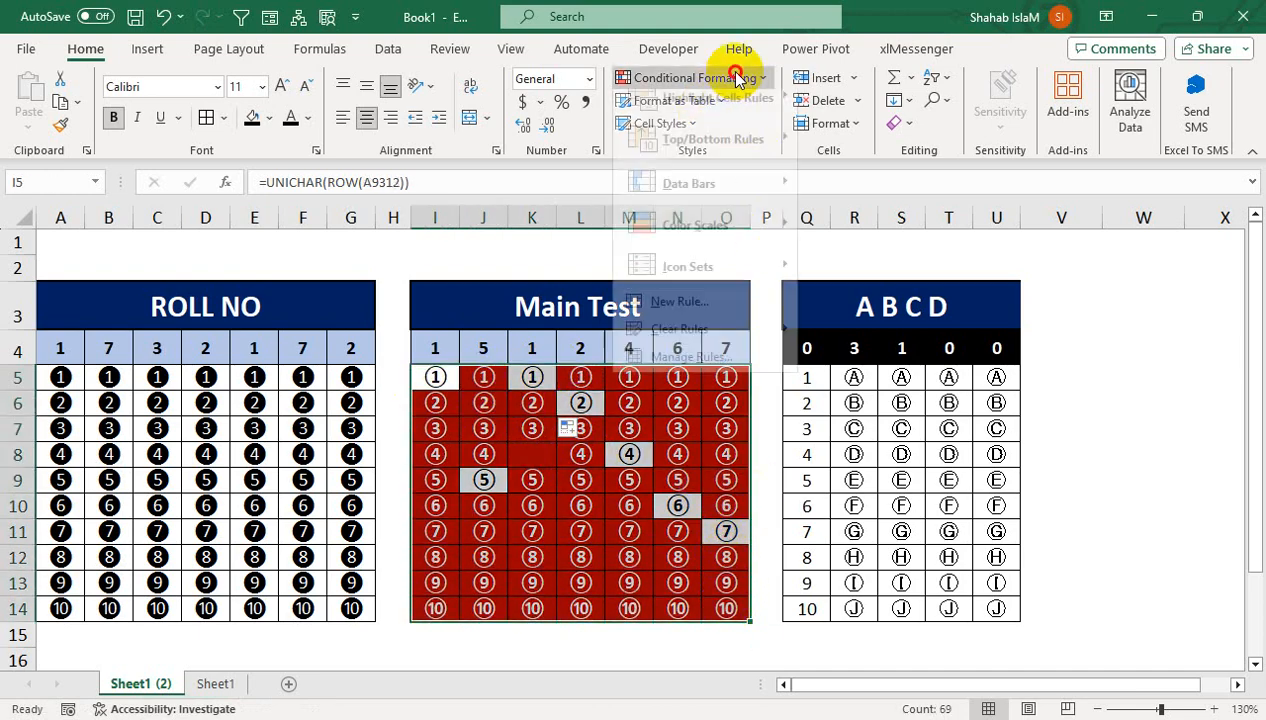
left_click(738, 373)
left_click(554, 189)
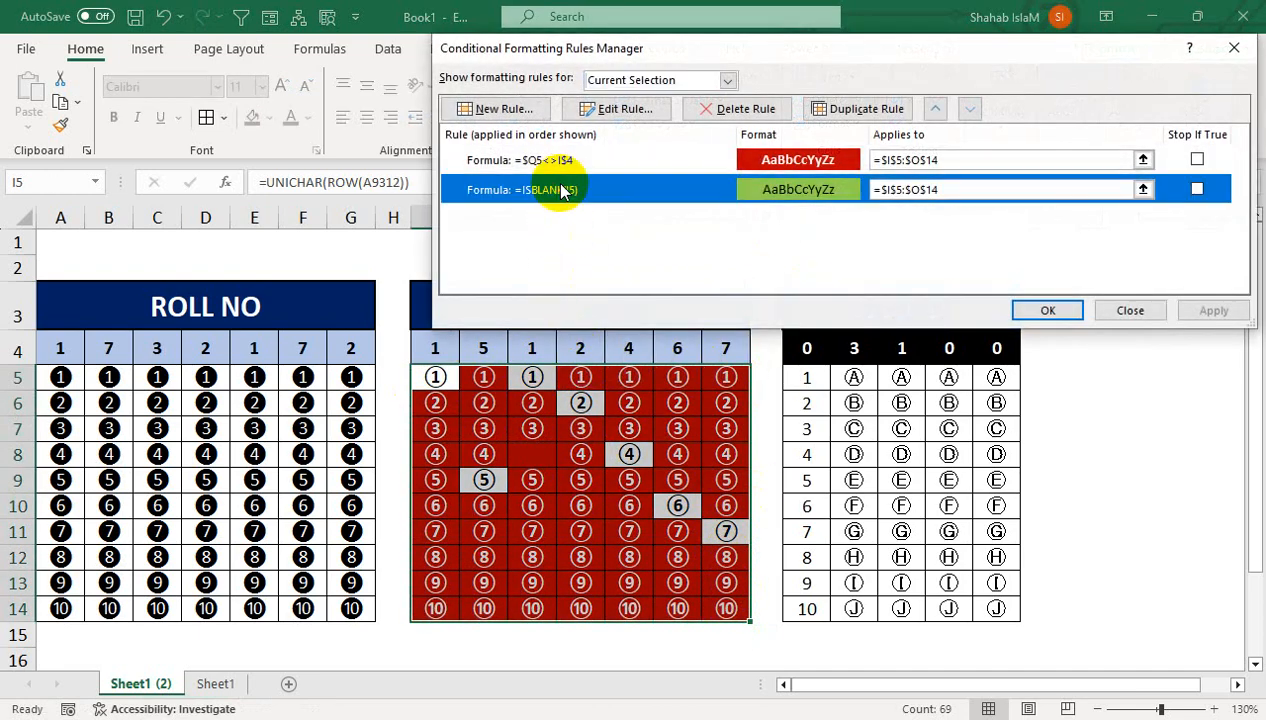
left_click(935, 109)
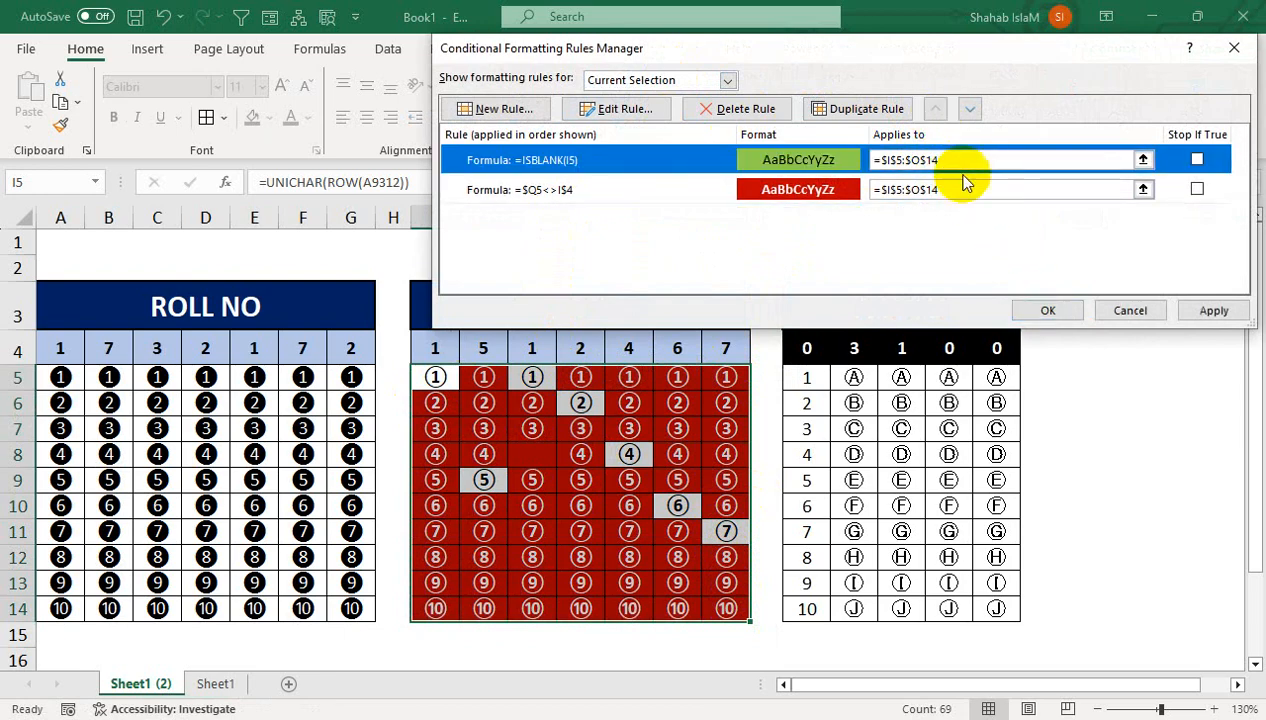
left_click(1212, 310)
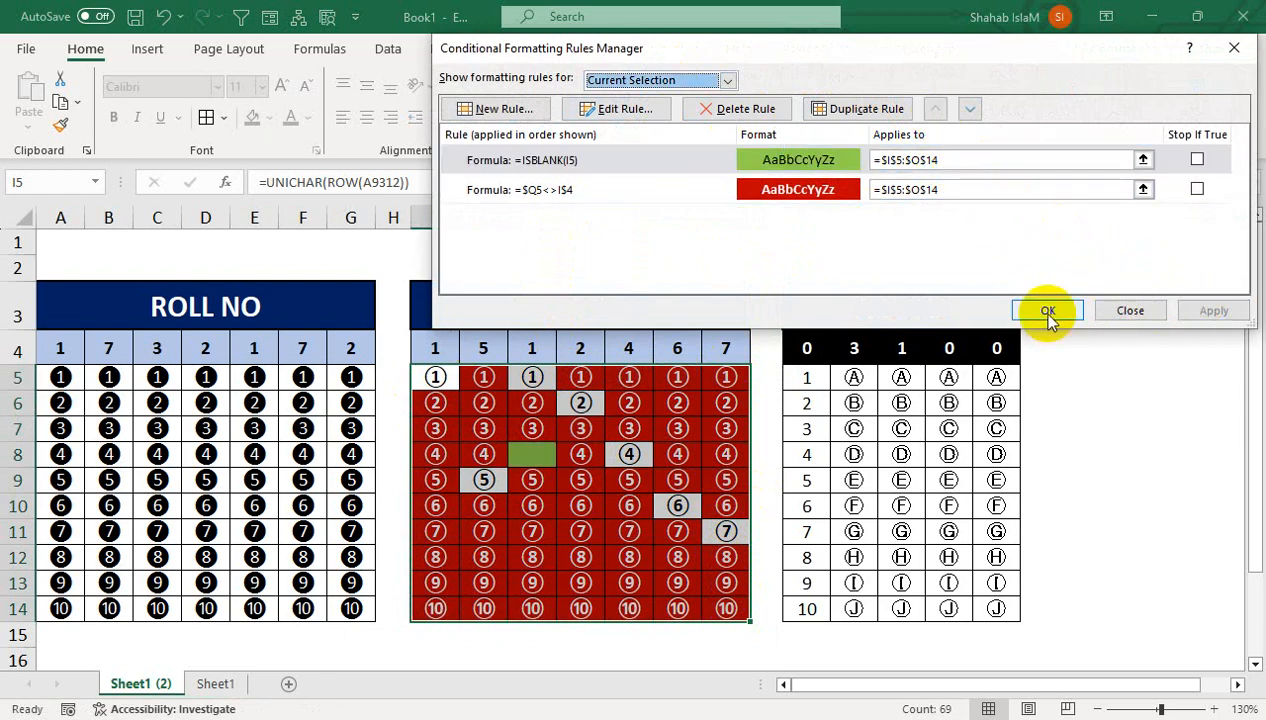
left_click(1048, 311)
Restore the bubble in K8 and clear K5 to retest the reordered rules
left_click(602, 418)
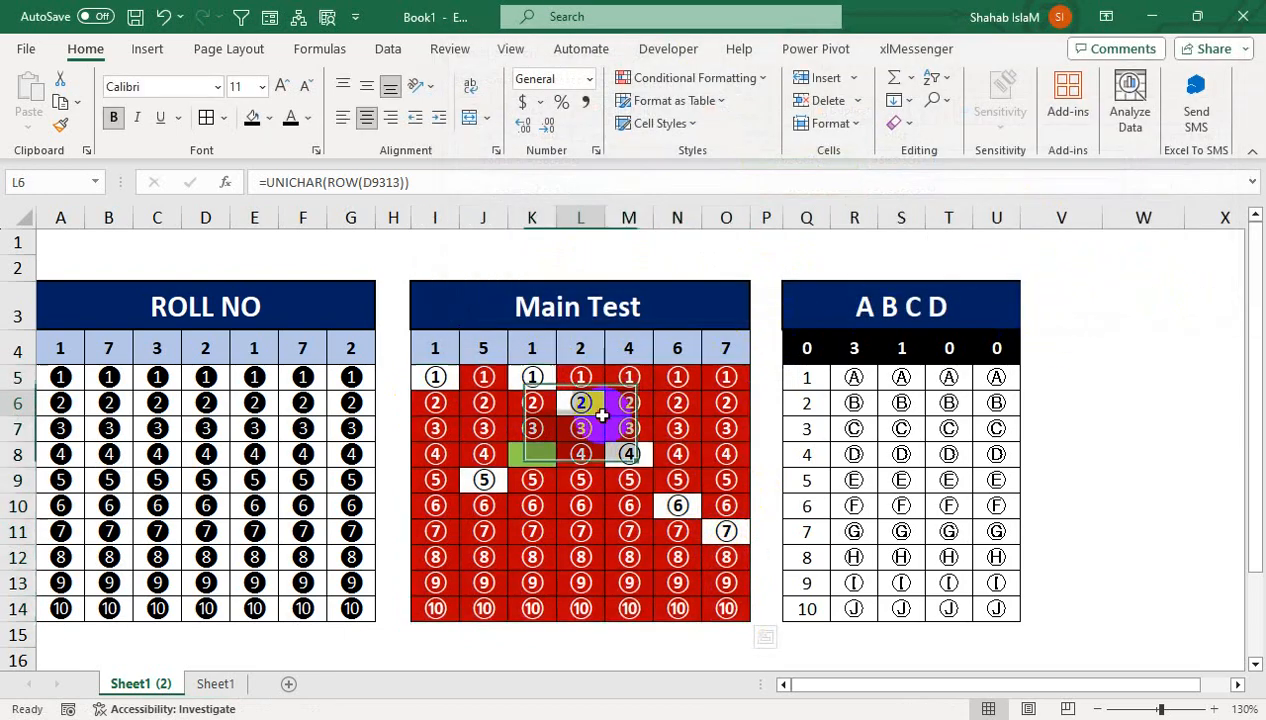
left_click(512, 462)
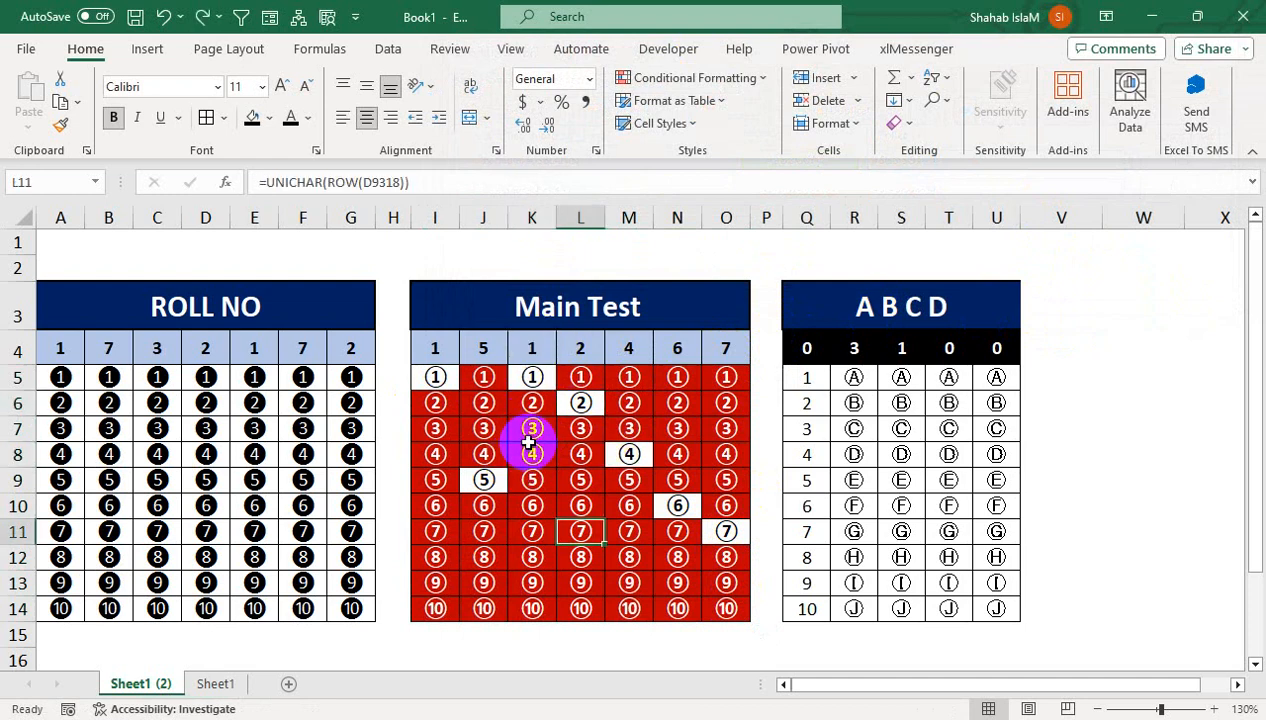
left_click(530, 386)
key("Up")
key("Delete")
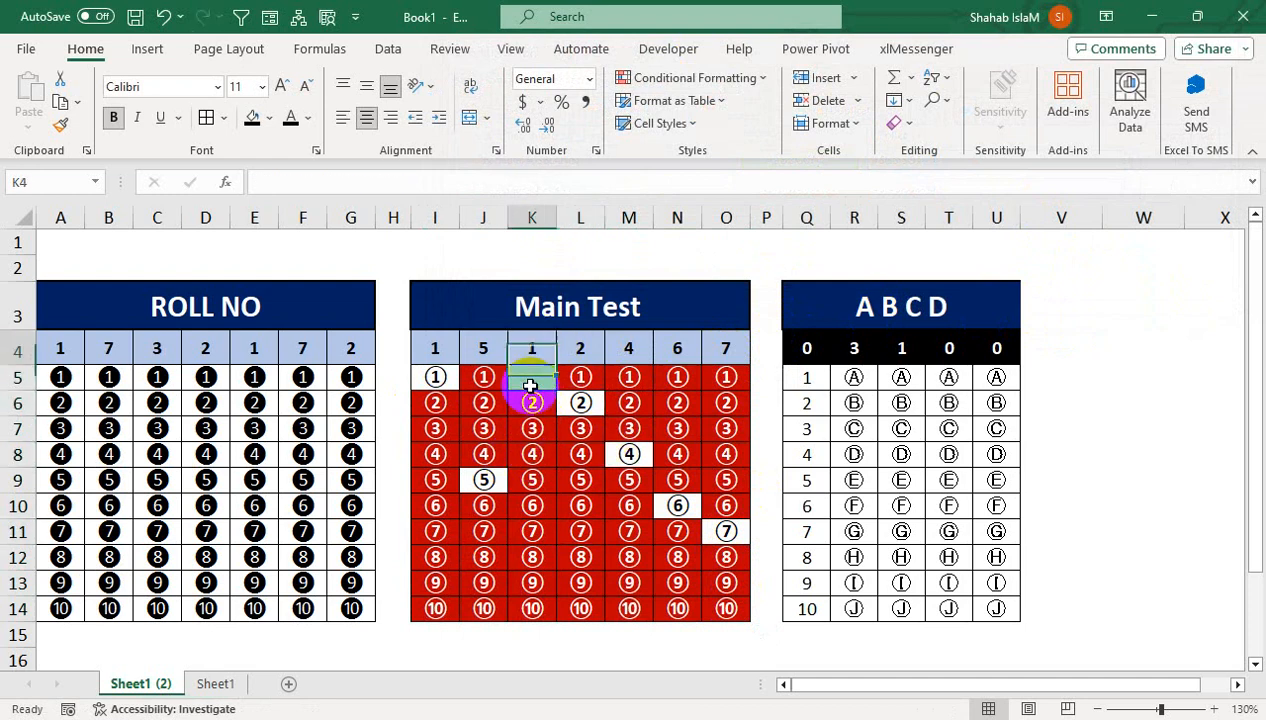
left_click(530, 386)
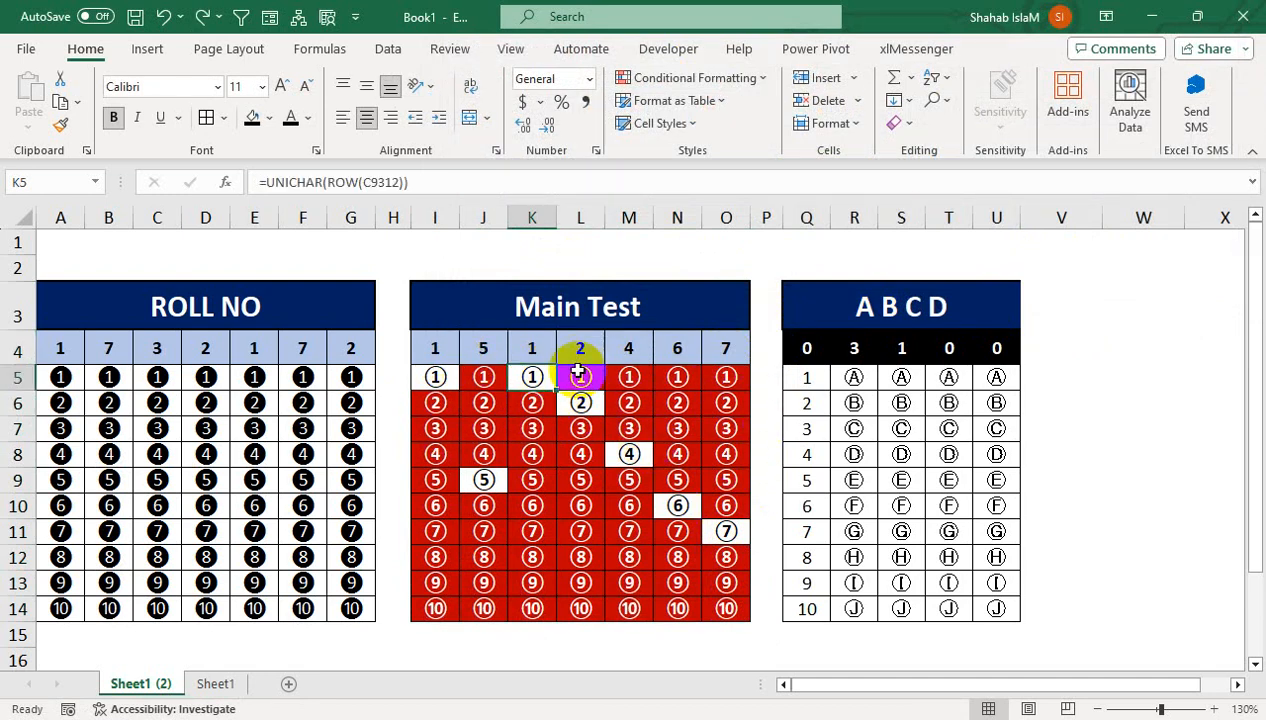
Review the conditional formatting rules and their order for the Main Test bubbles in I5:O14
left_click(572, 533)
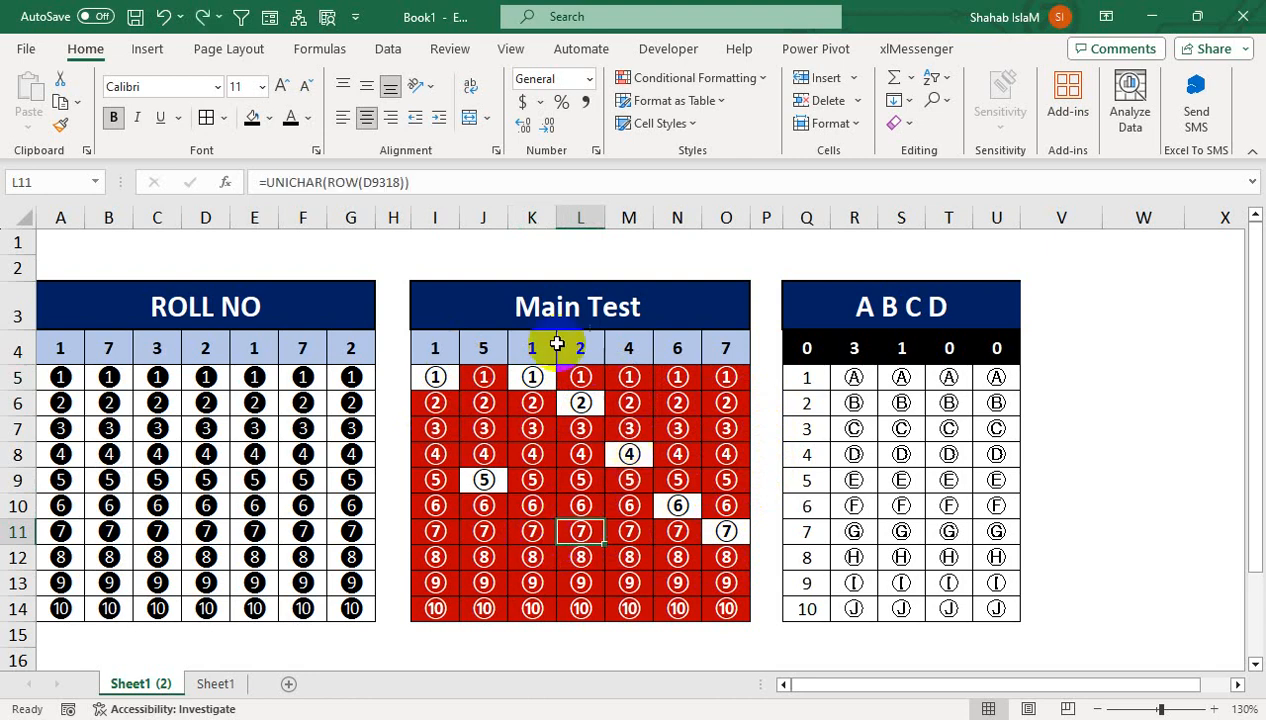
left_click_drag(452, 381, 715, 602)
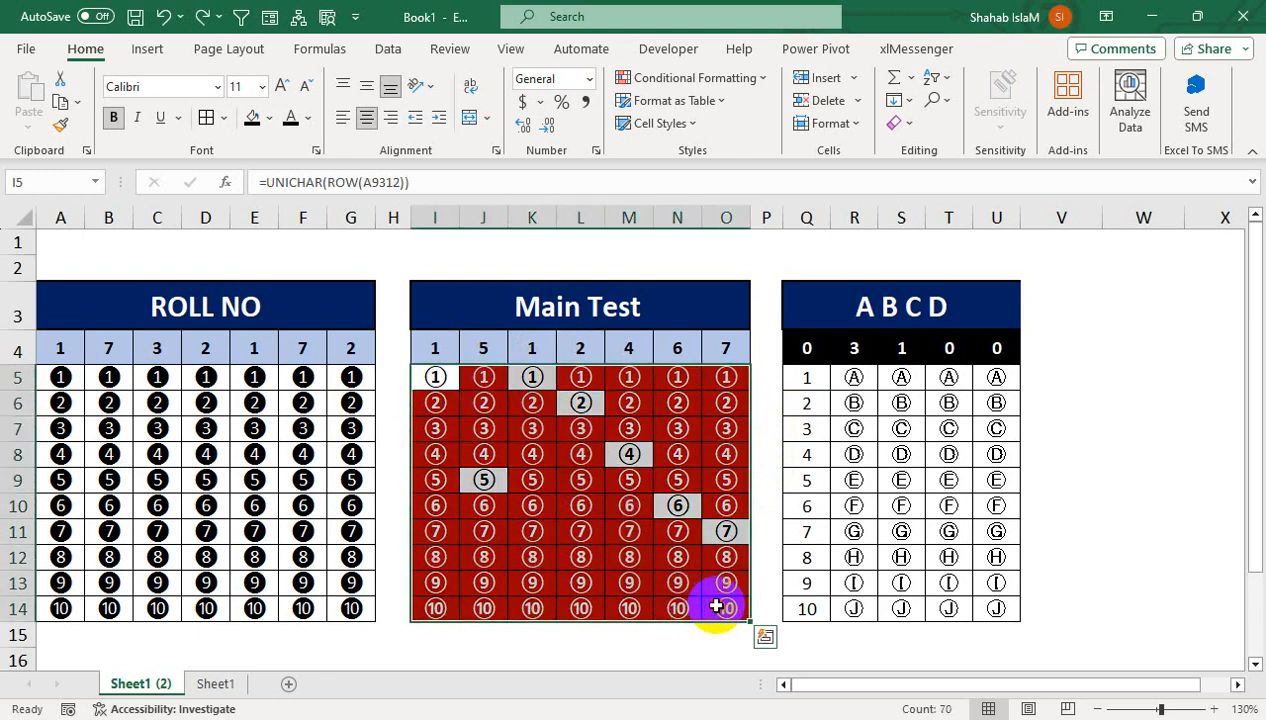
left_click(700, 78)
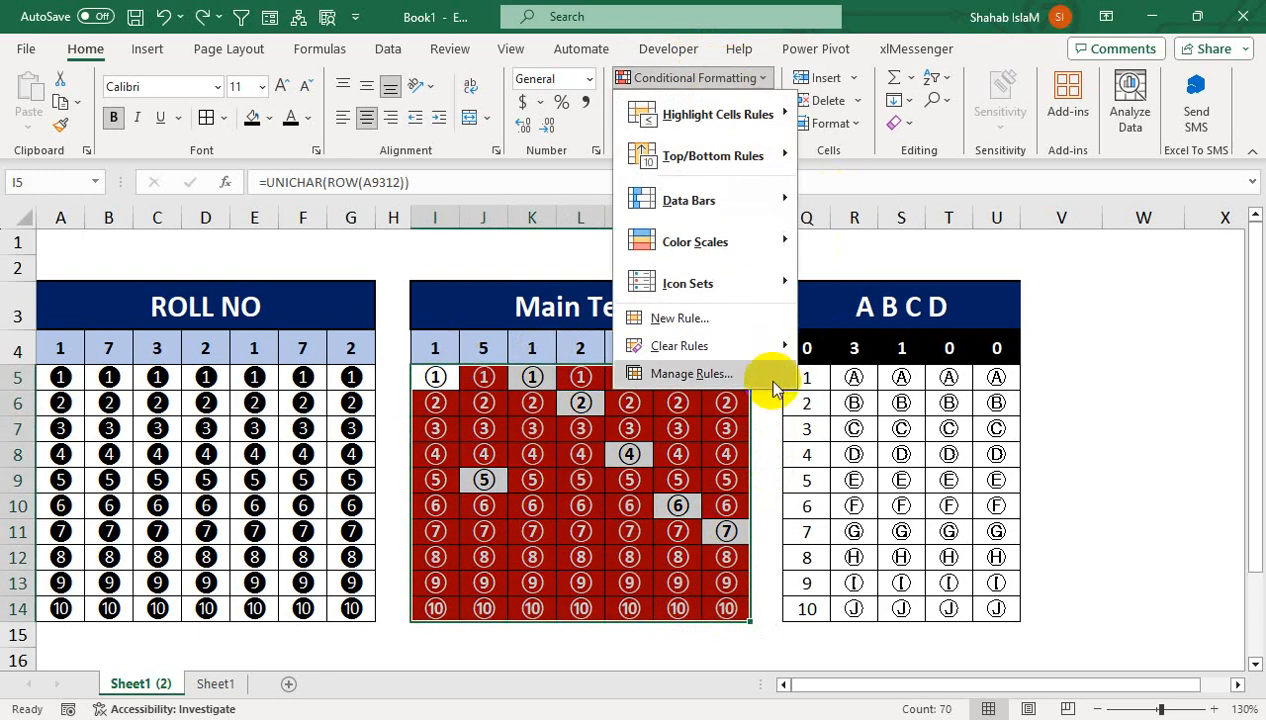
left_click(740, 375)
left_click(543, 222)
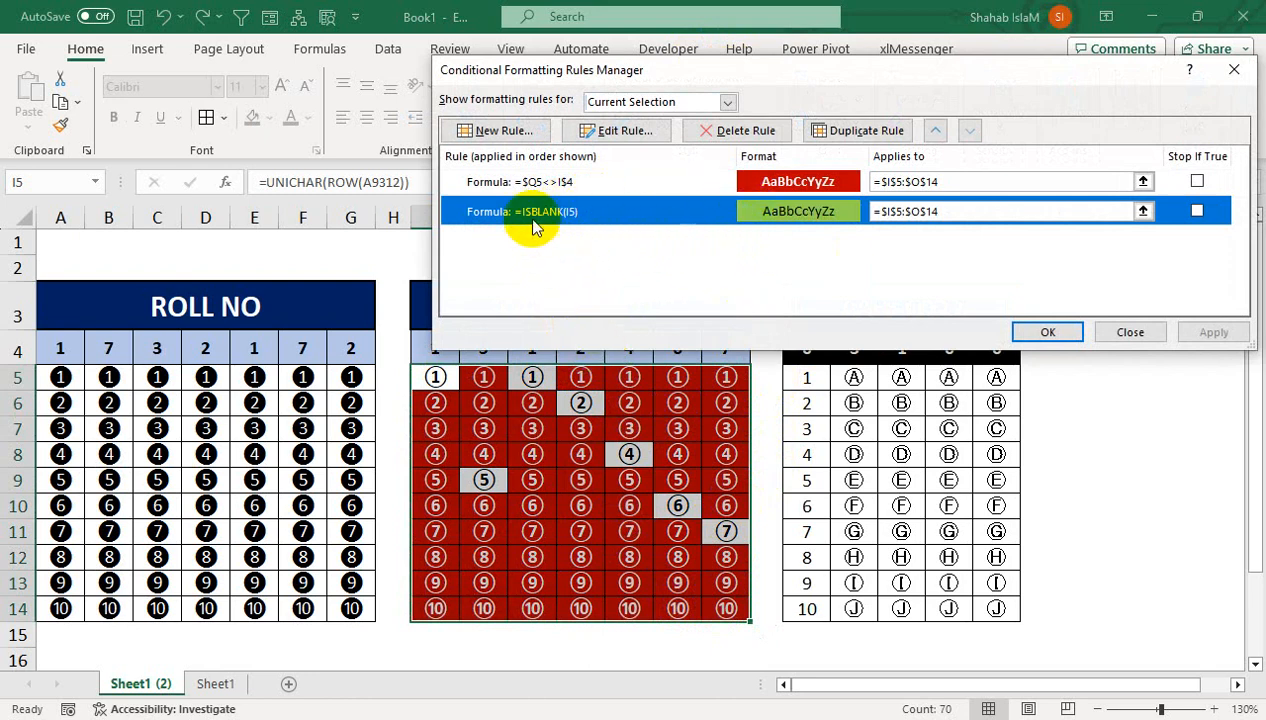
left_click(526, 181)
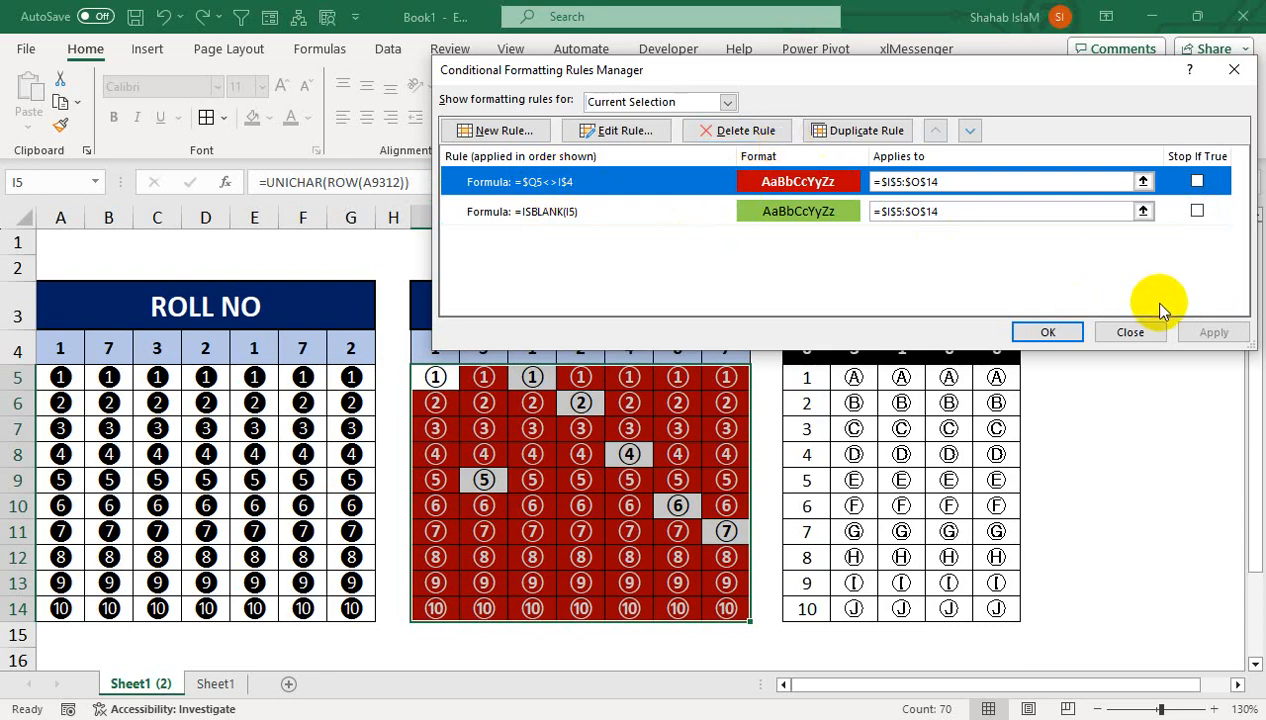
left_click(1062, 330)
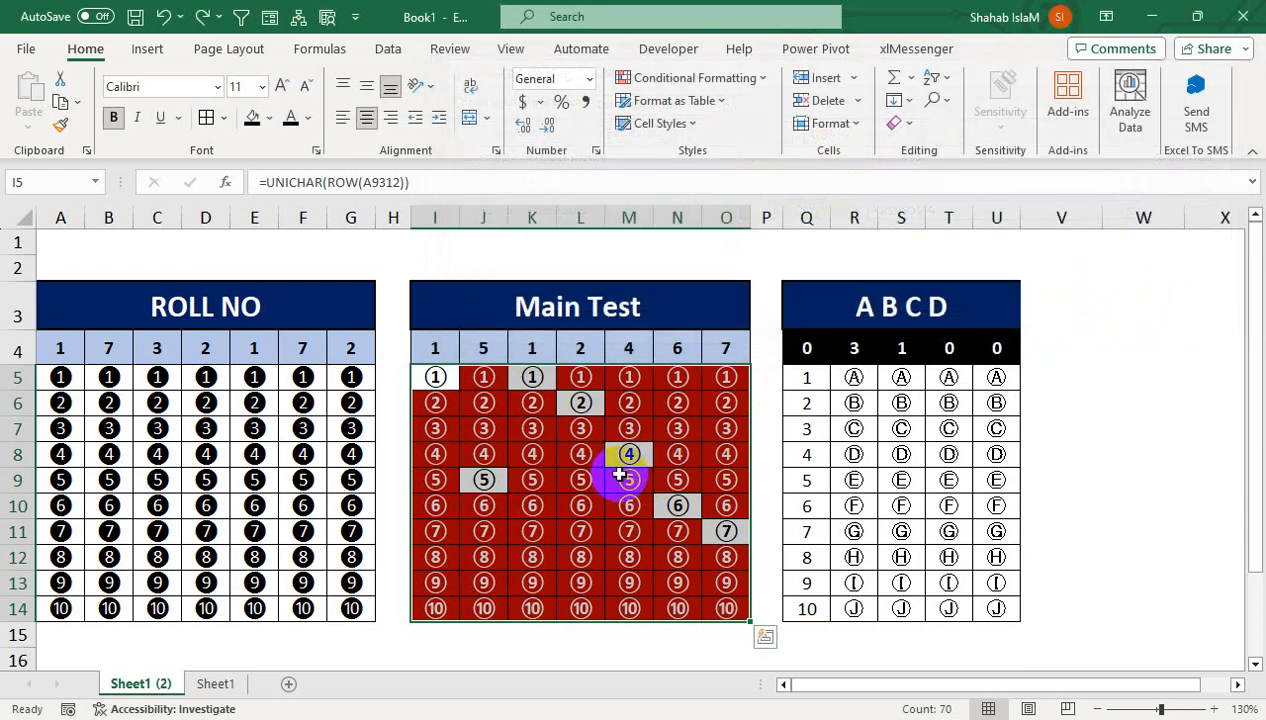
Clear the numbers in Q5:Q14 and the bubbles in M6 and M8 to test the blank-cell rule
left_click_drag(808, 380, 800, 607)
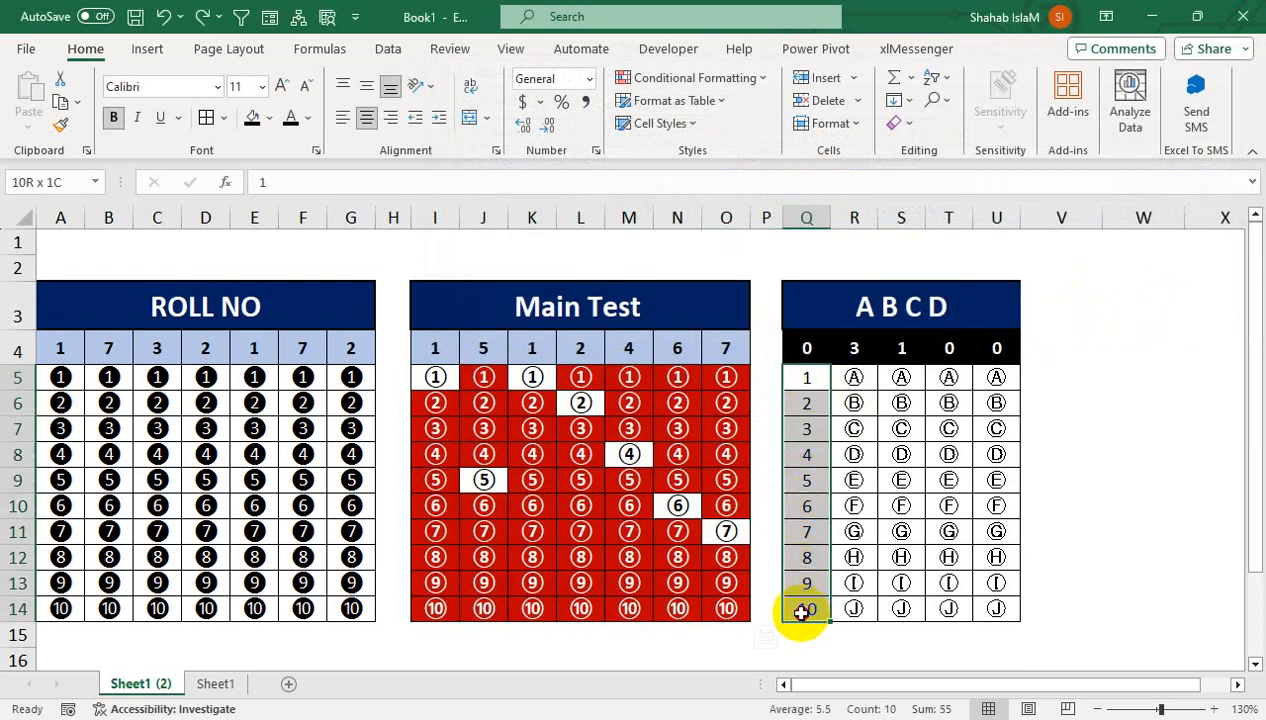
key("Delete")
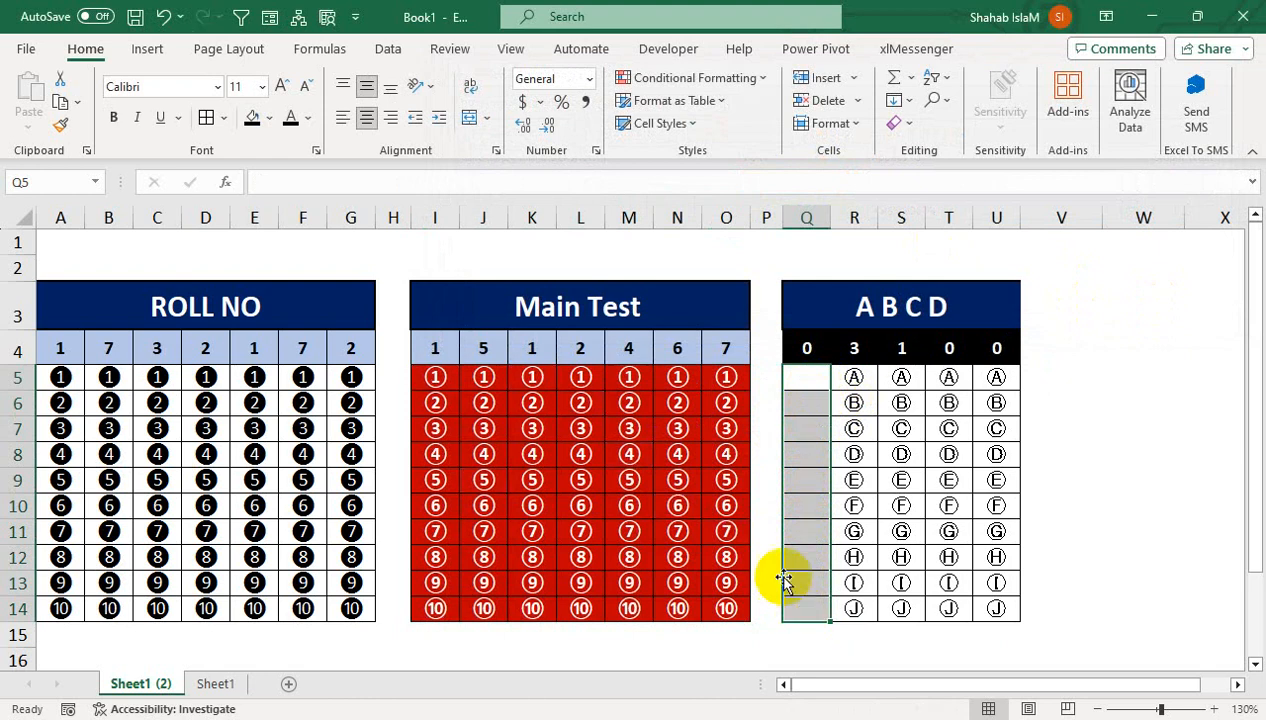
left_click(645, 454)
left_click(638, 404)
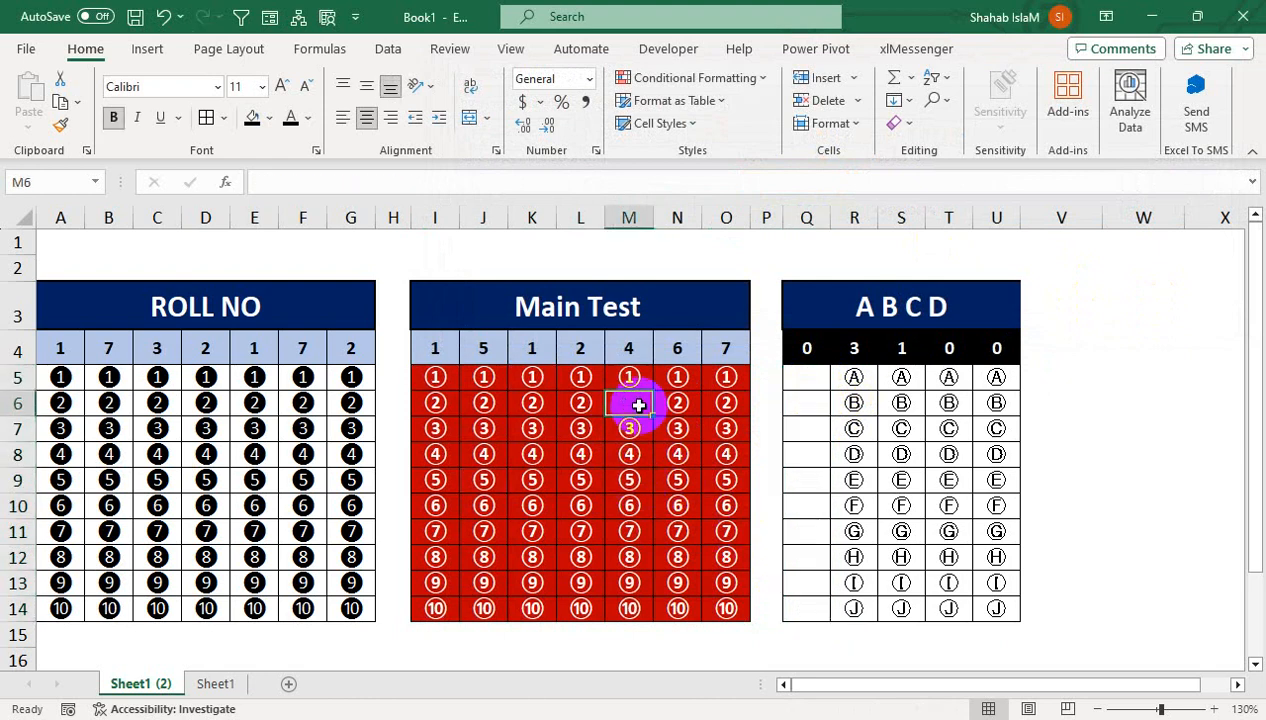
key("Up")
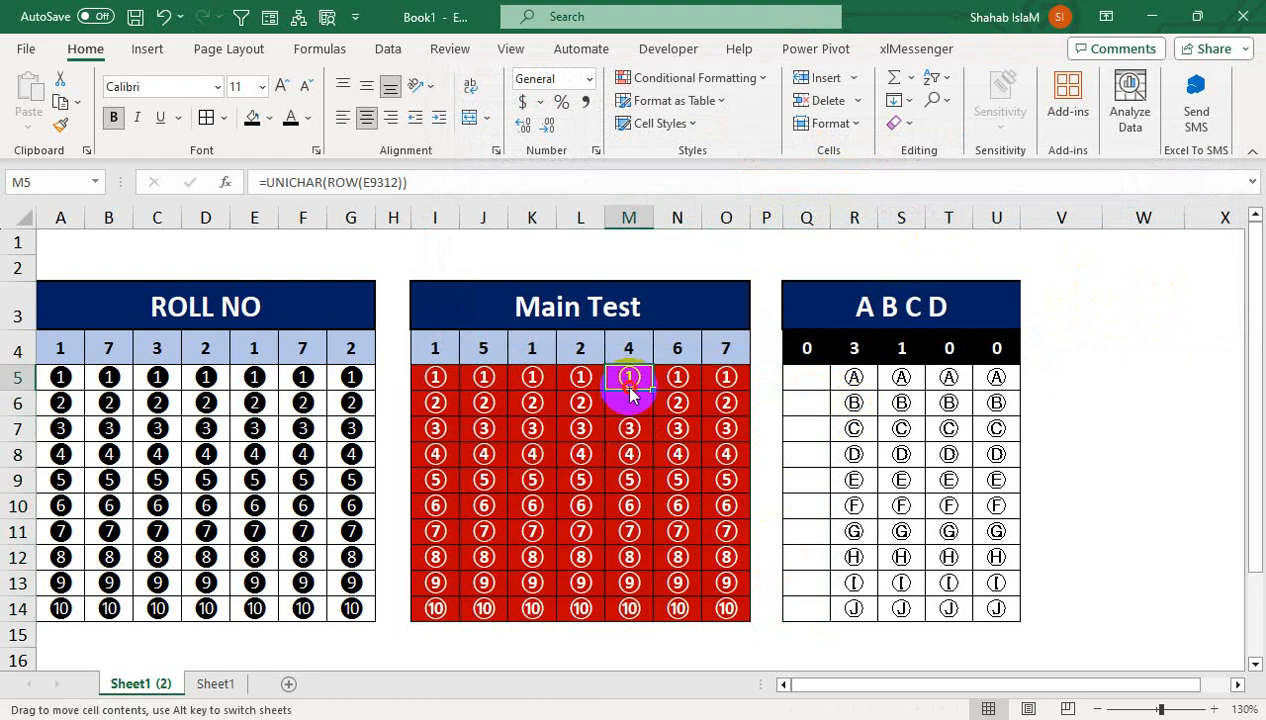
left_click(628, 456)
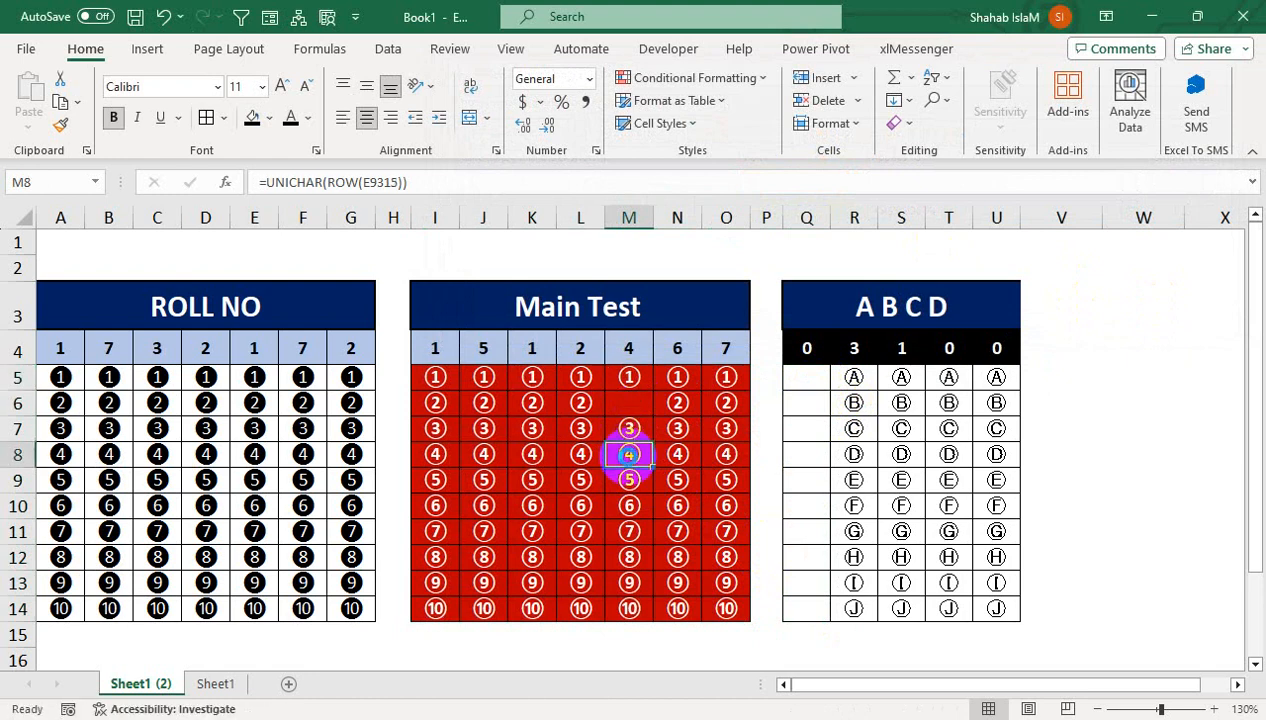
left_click(628, 485)
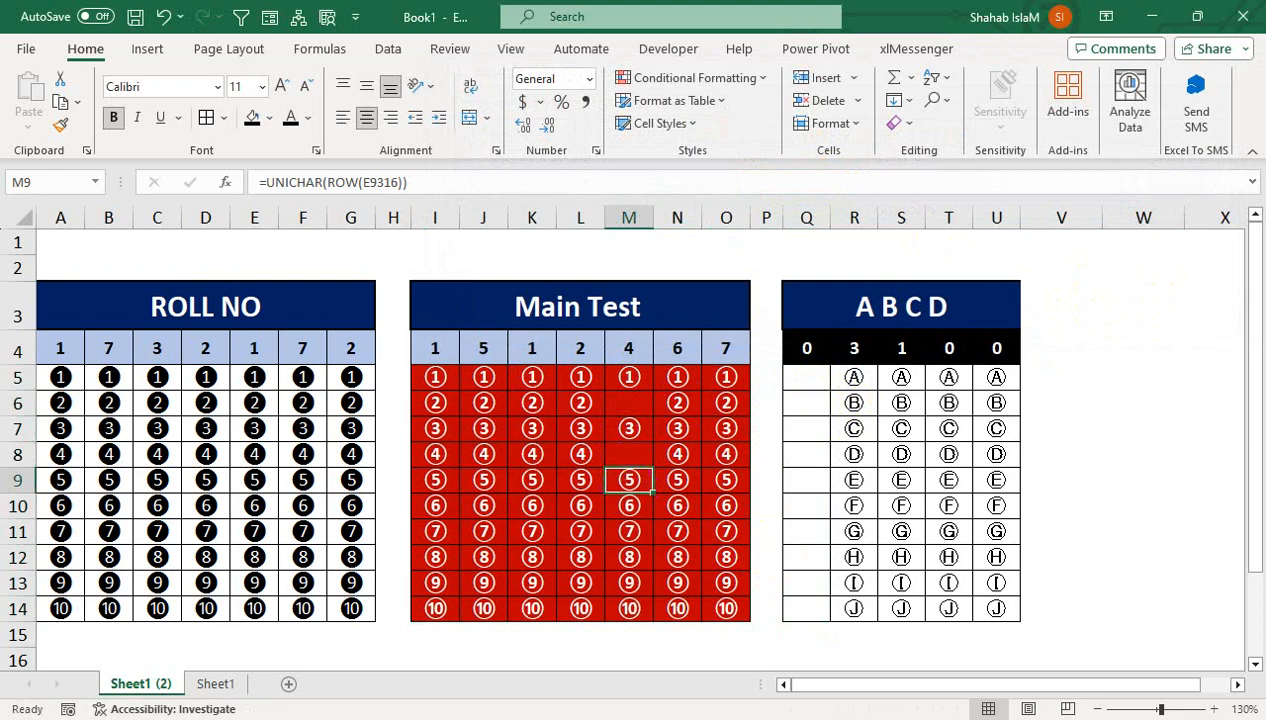
Select the Main Test bubble range I5:O14
left_click(643, 399)
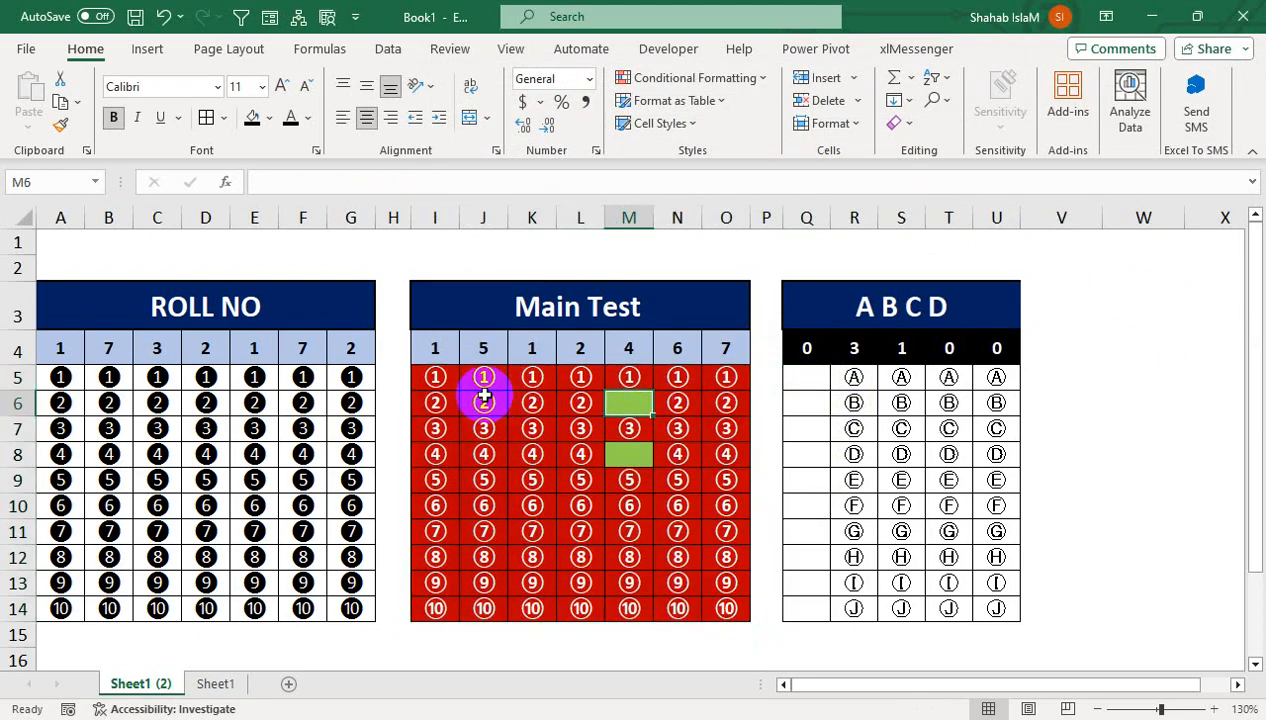
left_click(445, 381)
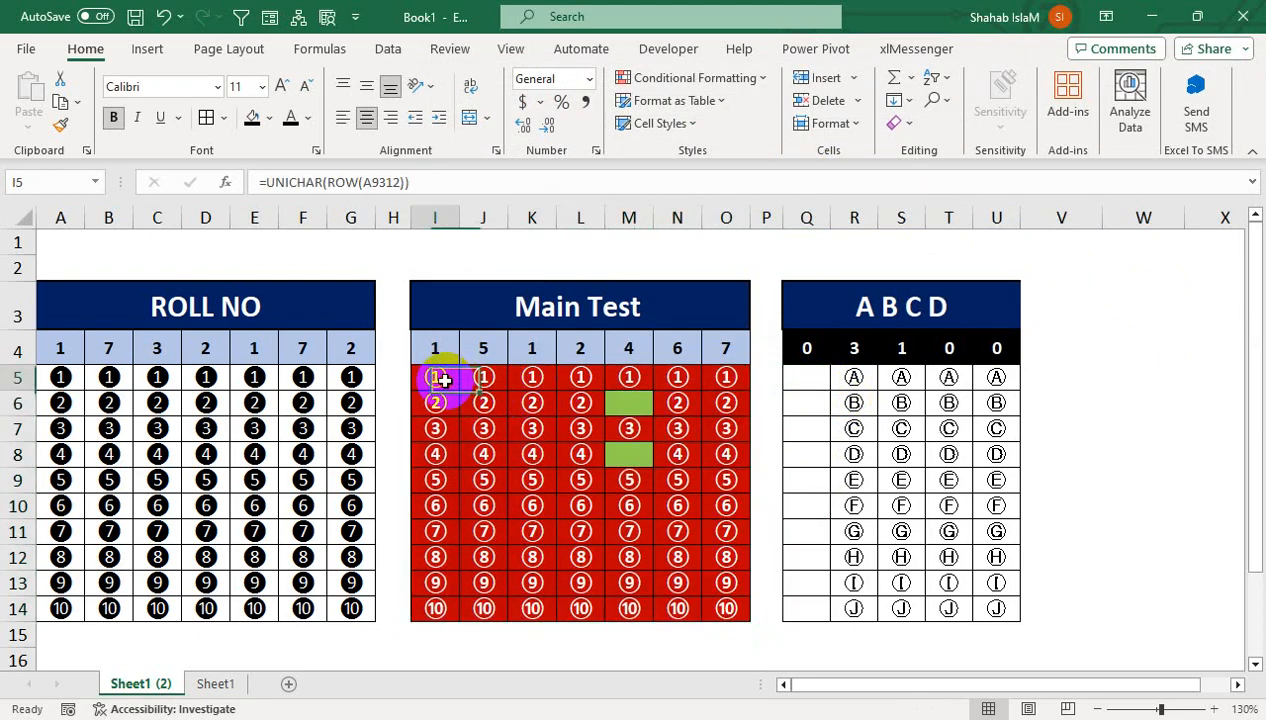
left_click_drag(445, 381, 706, 613)
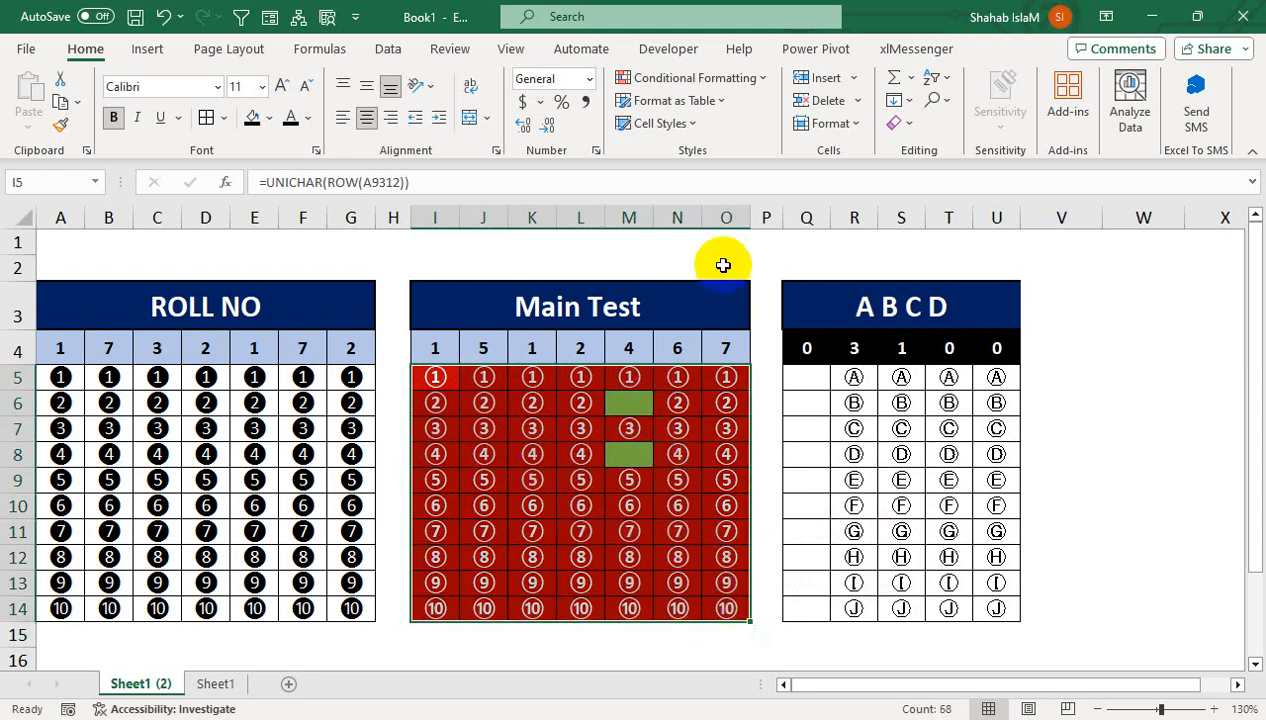
left_click(757, 80)
left_click(740, 316)
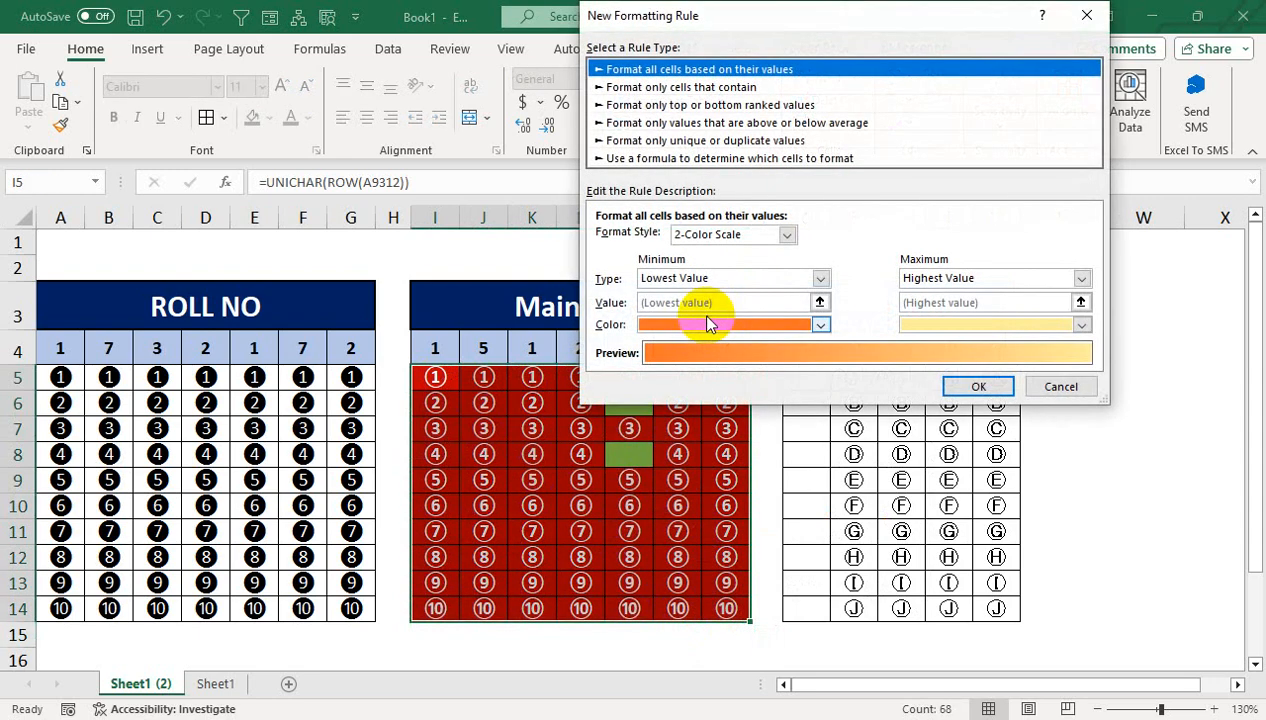
left_click(1061, 387)
Change the fill of the =ISBLANK(I5) rule to light blue and apply it to I5:O14
left_click(747, 80)
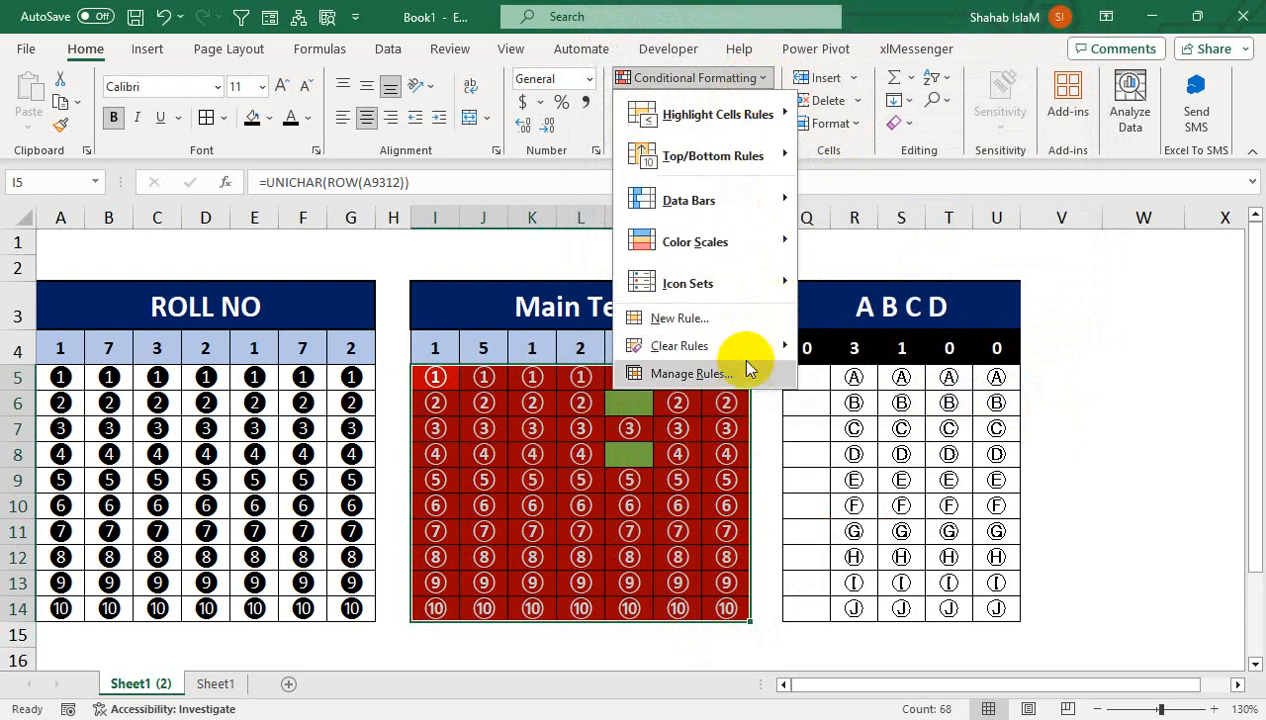
left_click(748, 368)
left_click(525, 182)
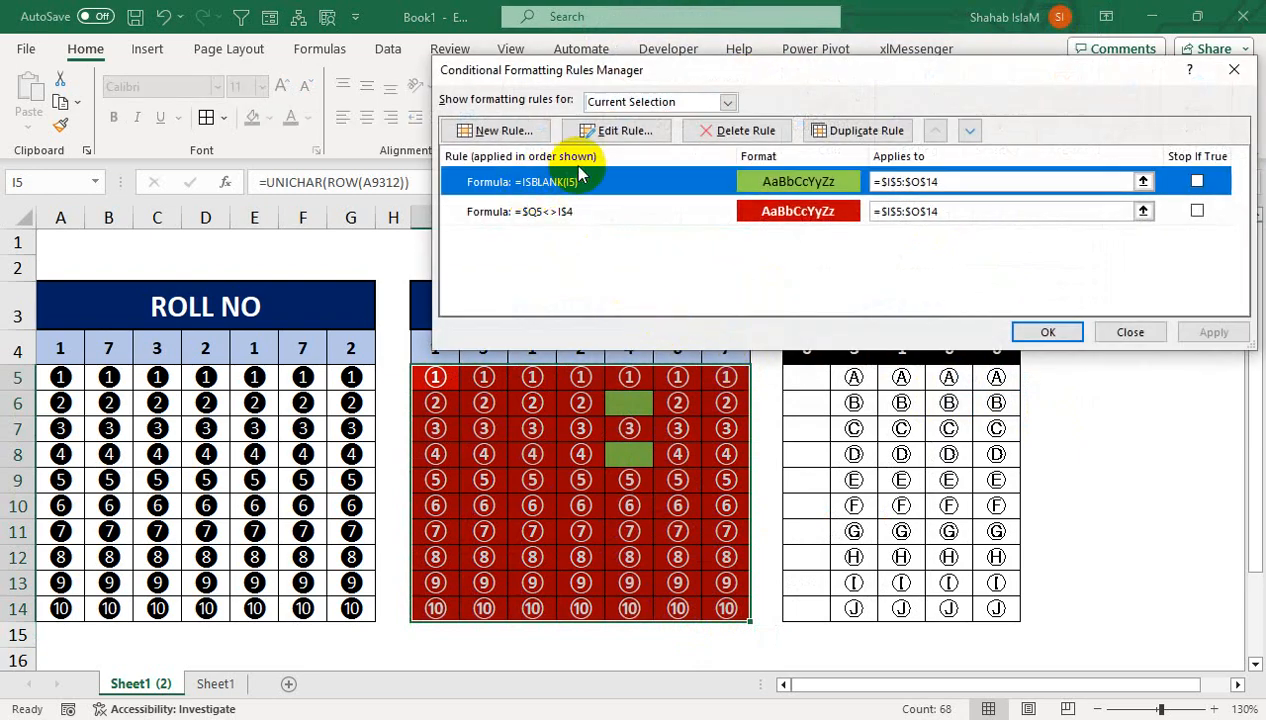
left_click(640, 138)
left_click(1010, 321)
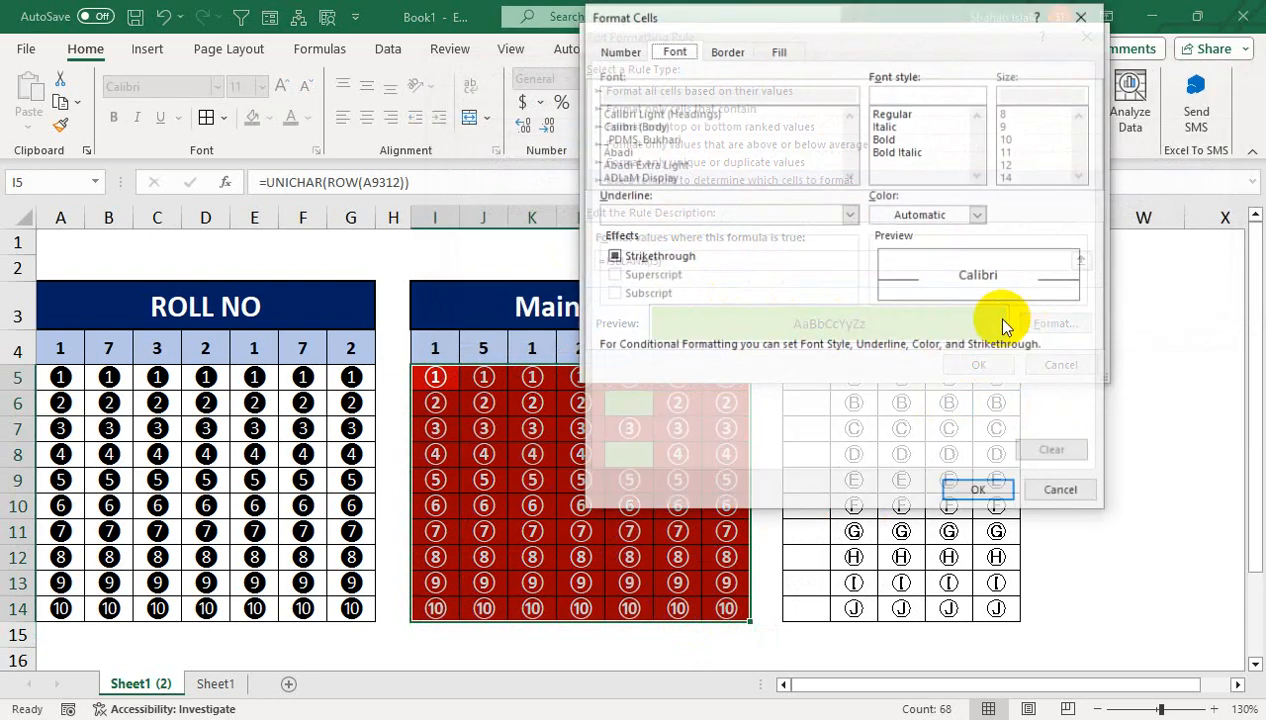
left_click(779, 50)
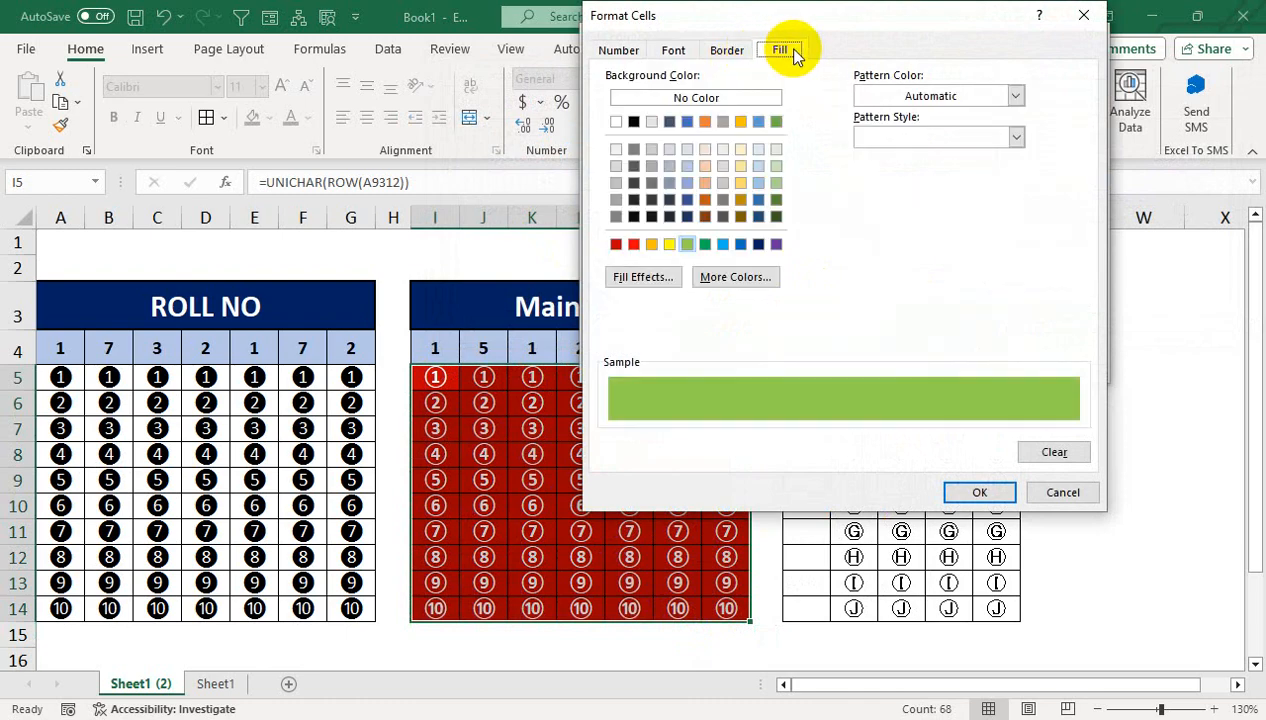
left_click(720, 243)
left_click(975, 490)
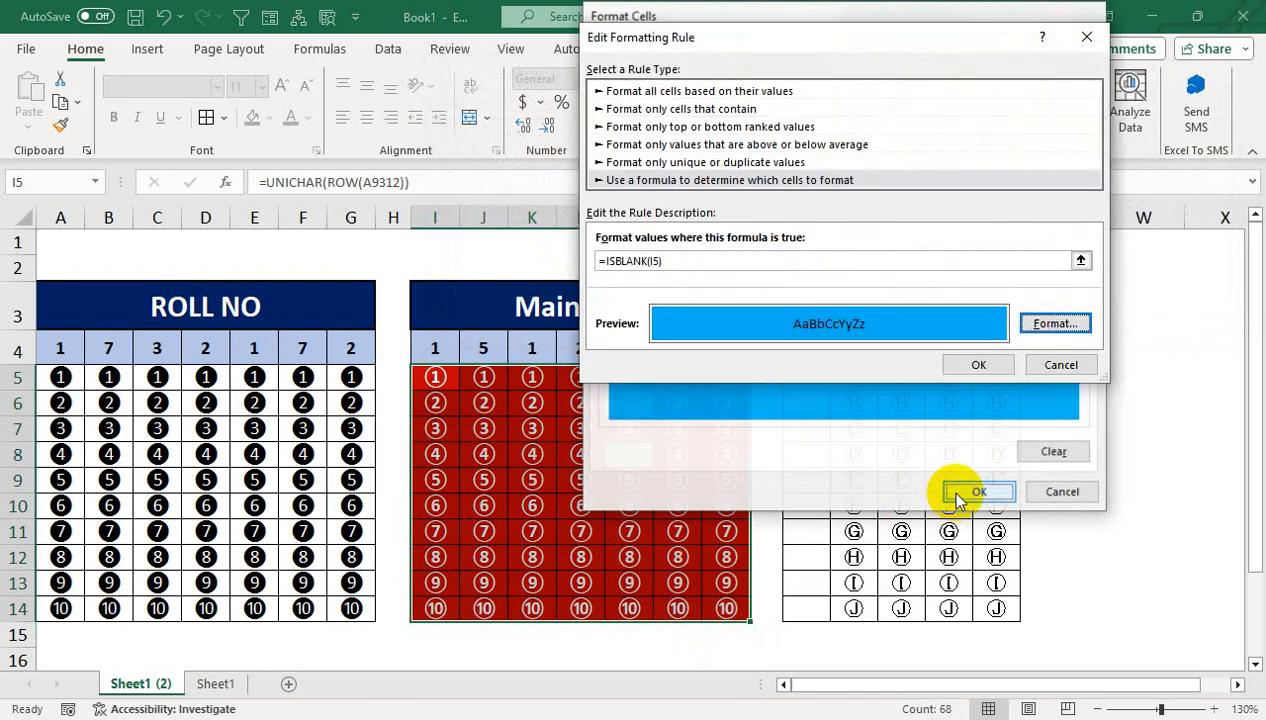
left_click(972, 365)
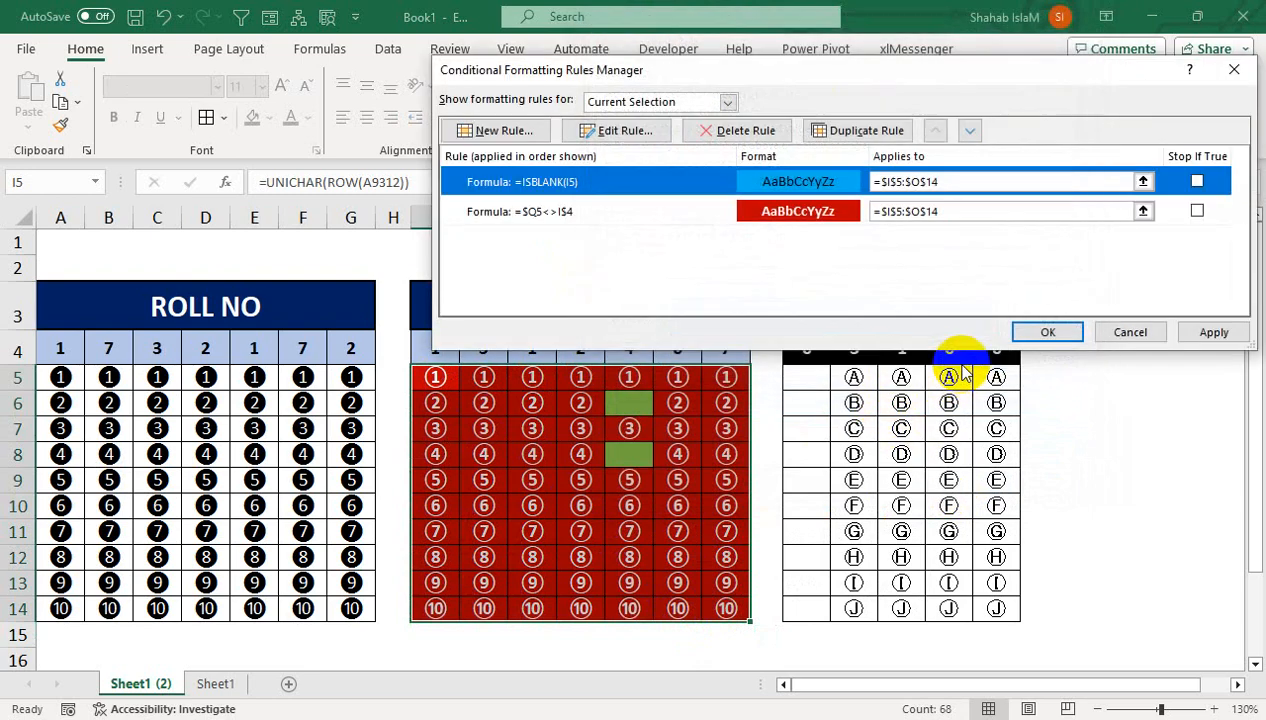
left_click(1208, 332)
left_click(1048, 332)
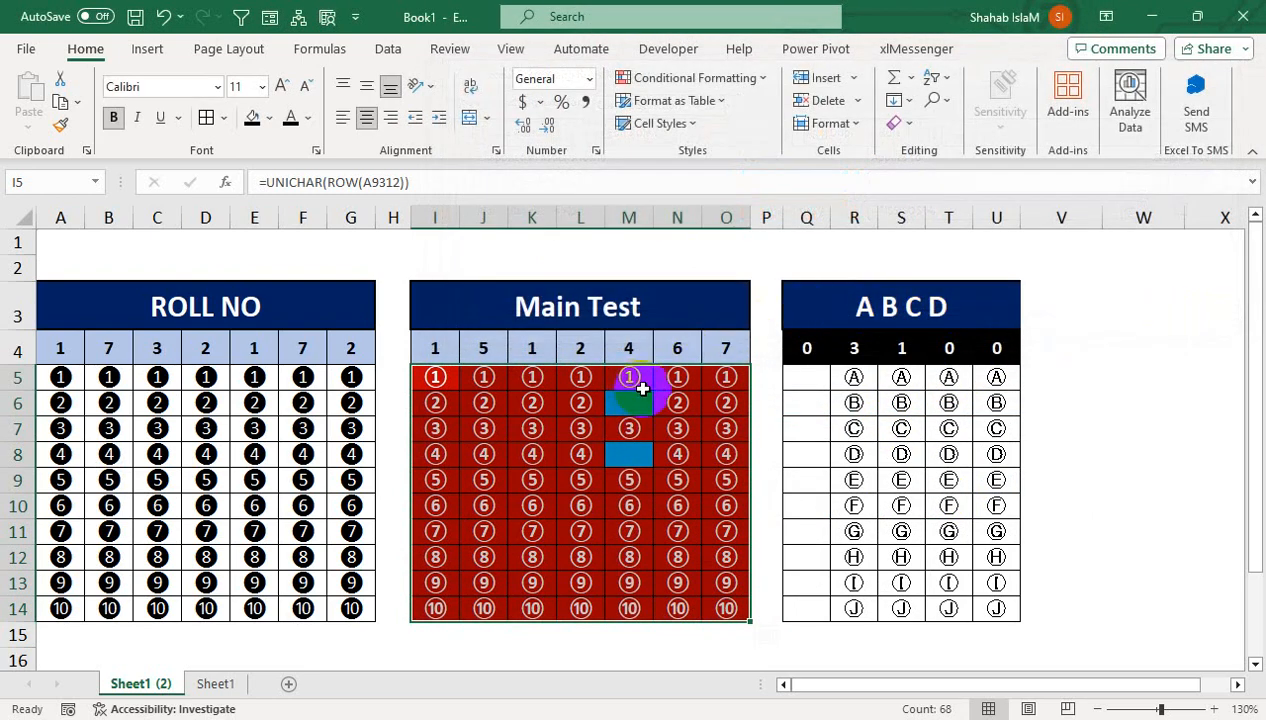
Set up a new formula-based conditional formatting rule for I5:O14 using =I$4=$Q5
left_click(757, 85)
mouse_move(740, 118)
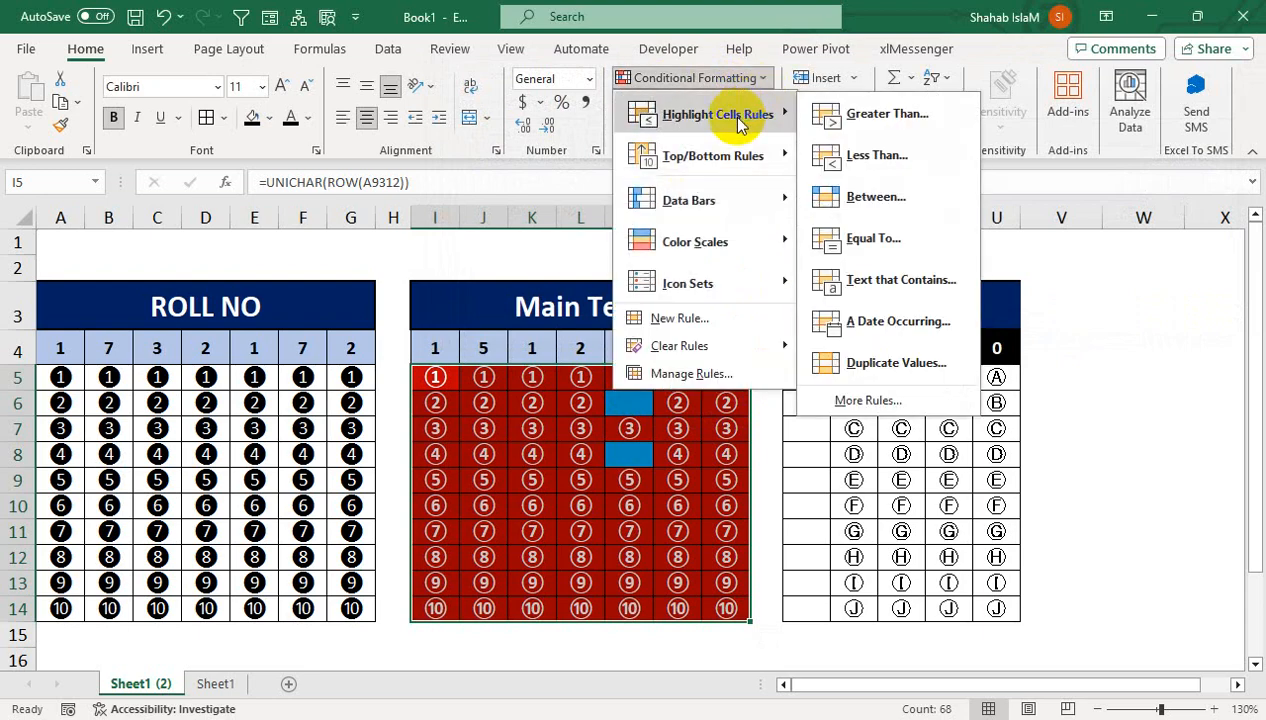
left_click(731, 316)
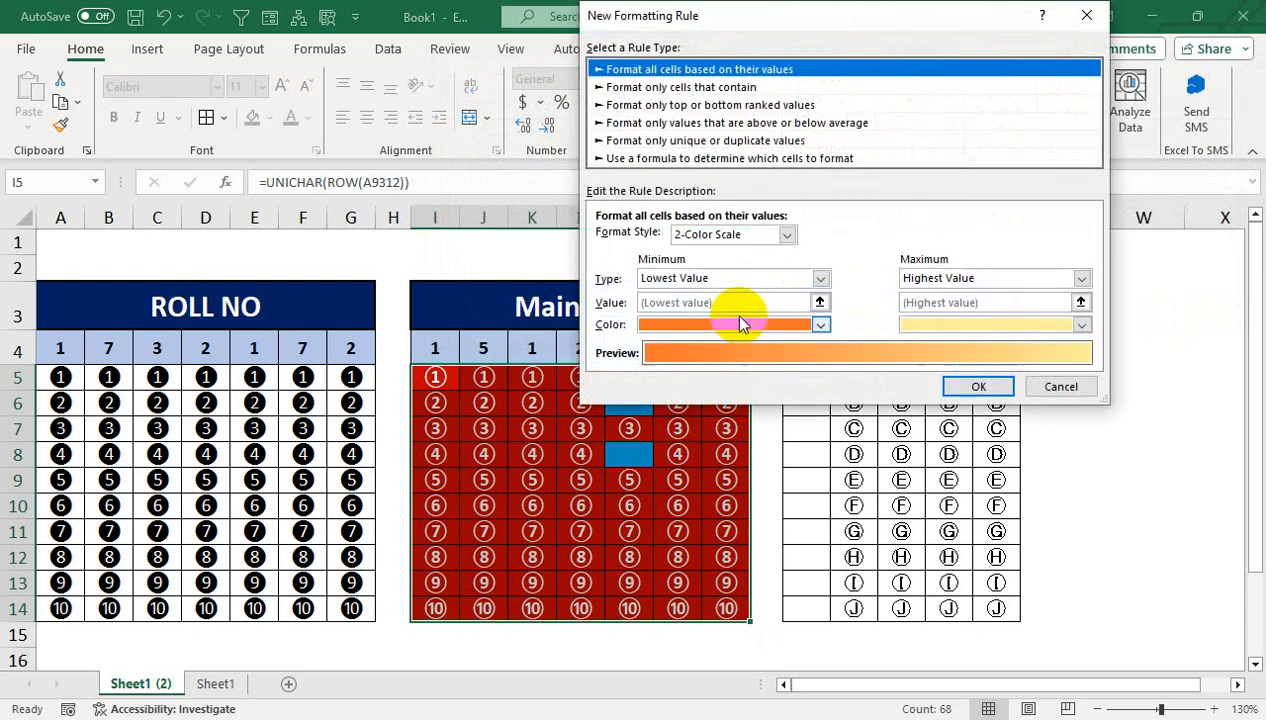
left_click(650, 158)
left_click(658, 237)
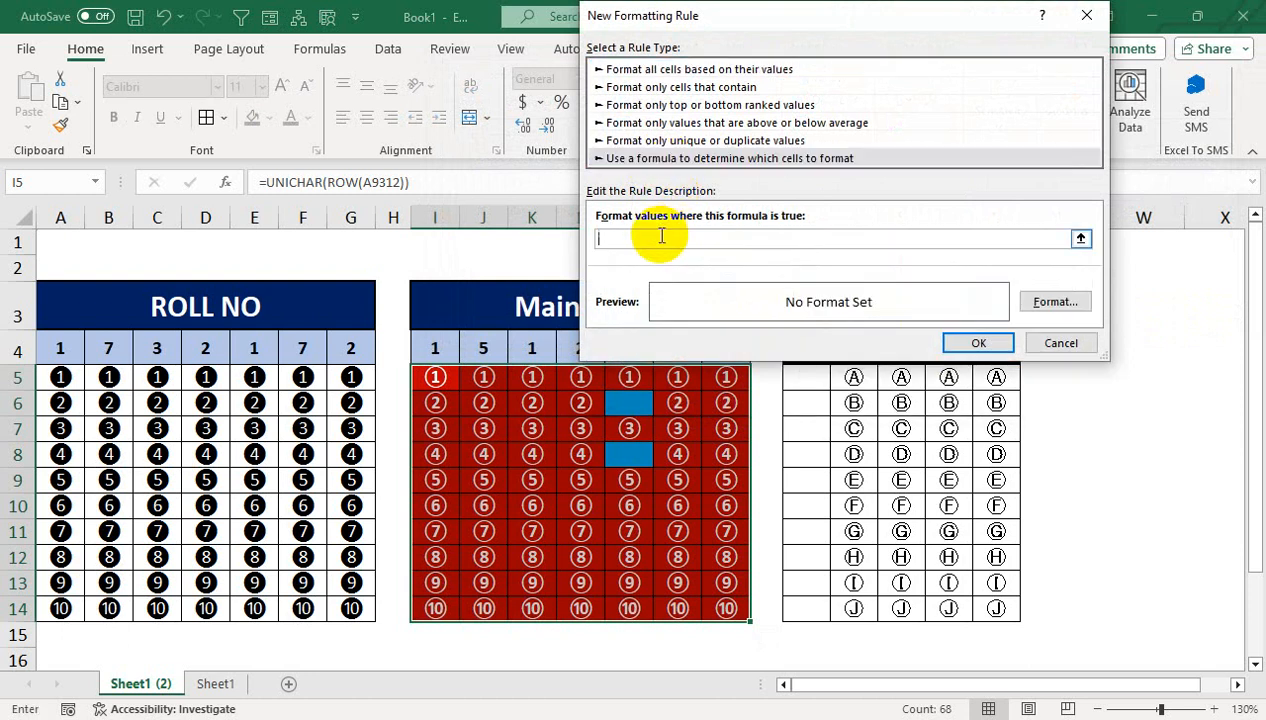
type("=")
left_click(447, 350)
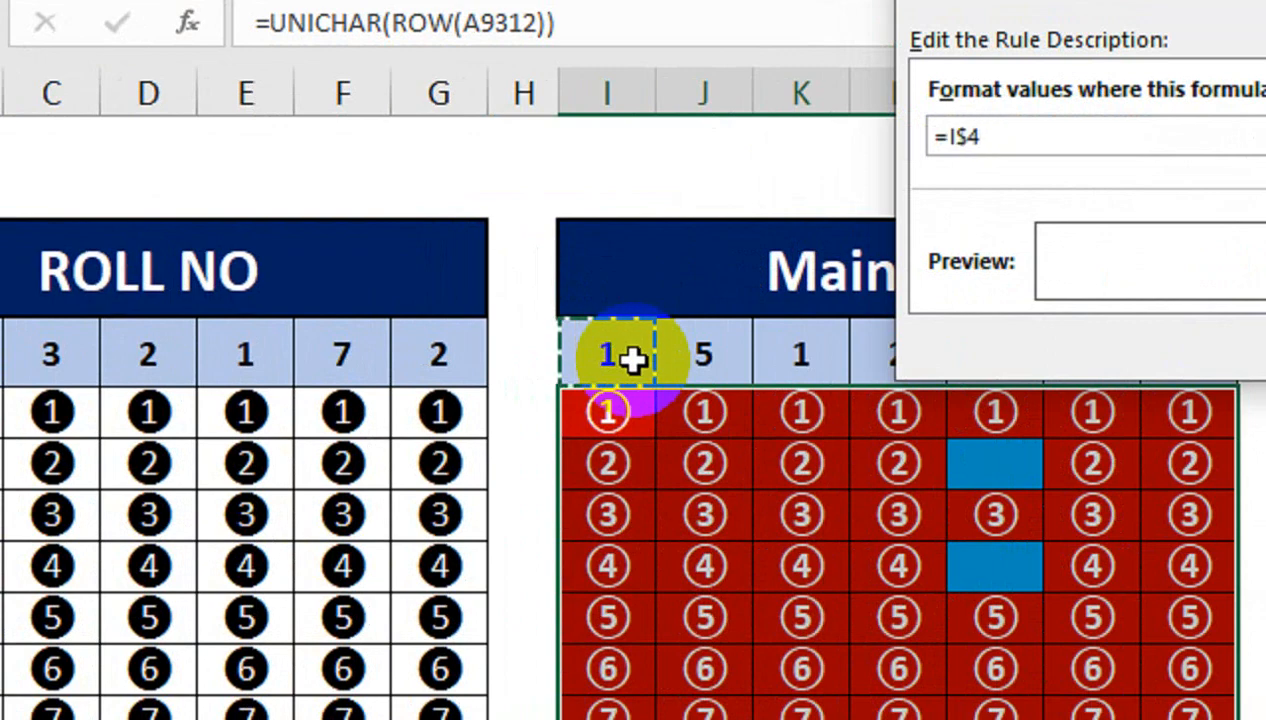
type("=")
left_click(949, 412)
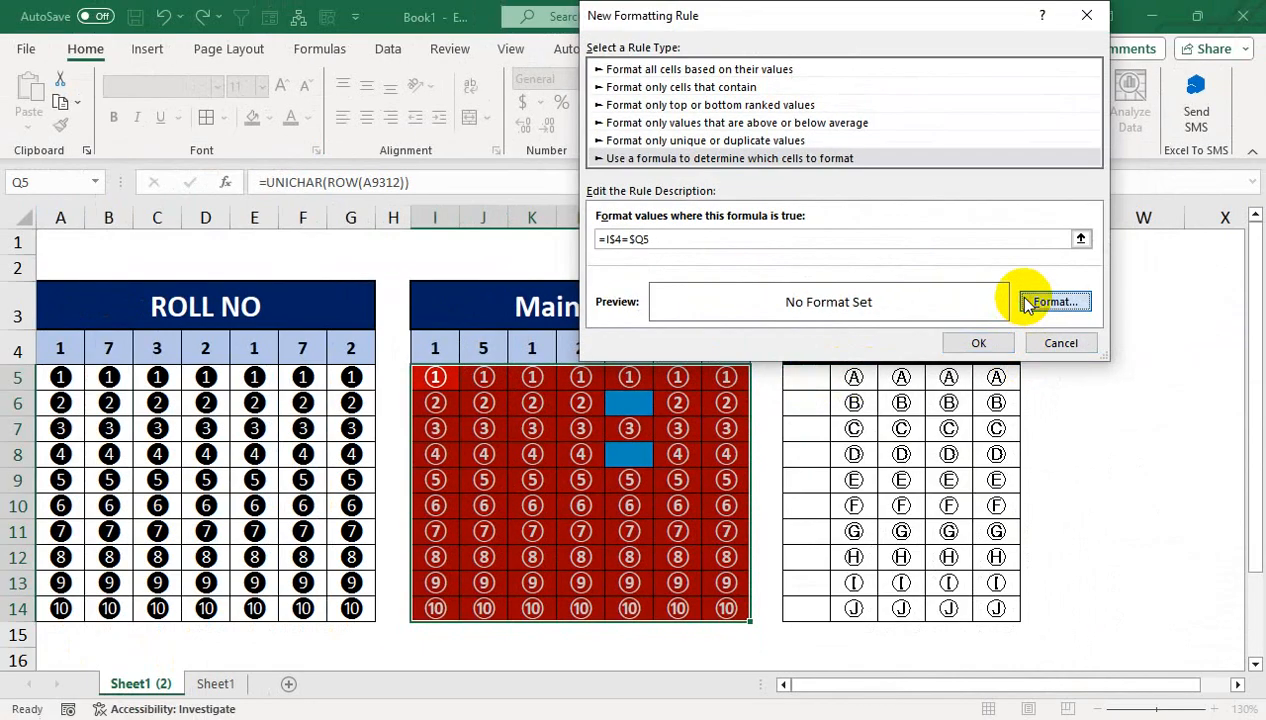
Give the new matching rule a pale green fill and save it
left_click(1027, 302)
left_click(776, 149)
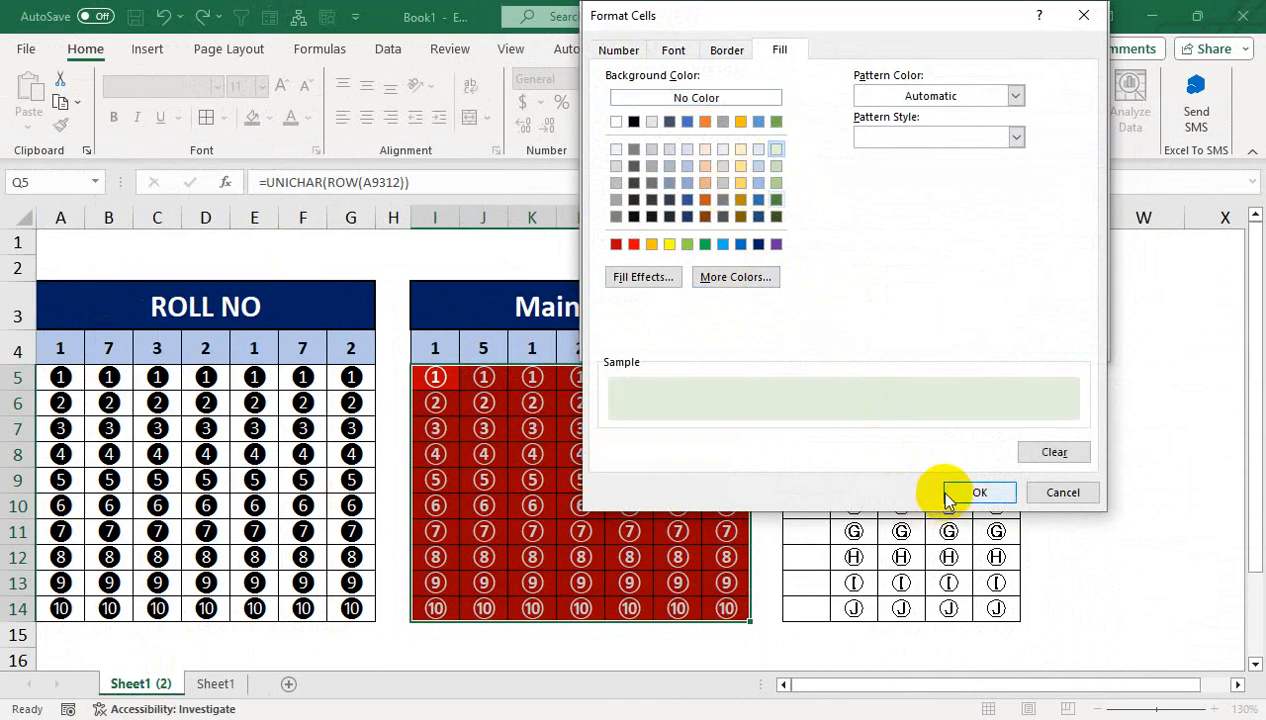
left_click(979, 492)
left_click(970, 342)
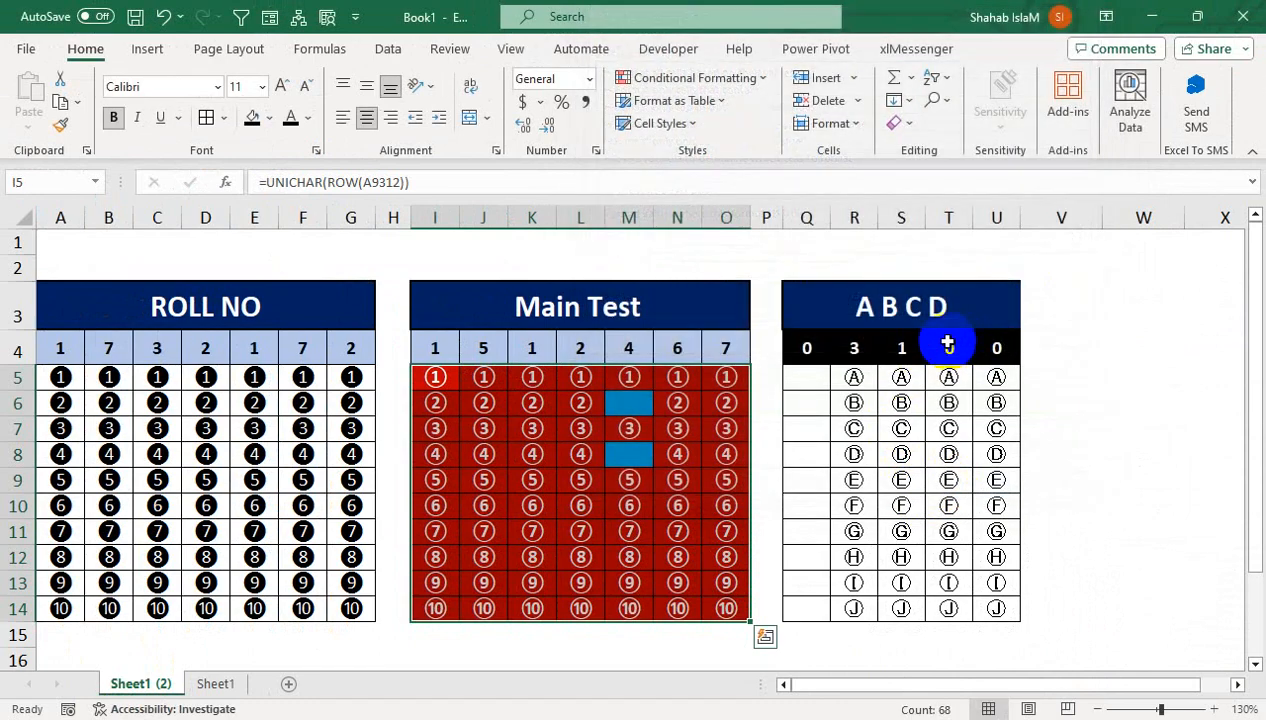
Enter 1 in Q5 and 2 in Q6, and extend the series down to 10 in Q14
left_click(810, 383)
type("1")
key("Return")
type("2")
key("Return")
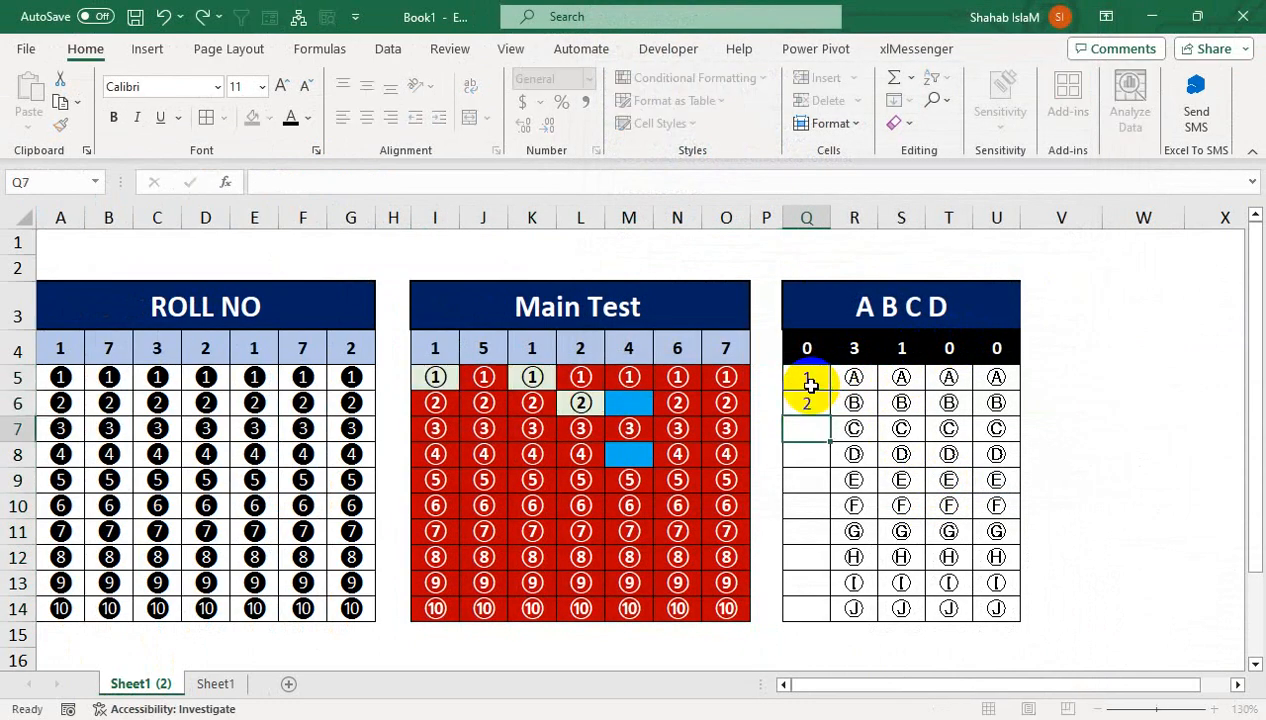
left_click_drag(810, 385, 816, 625)
left_click(580, 402)
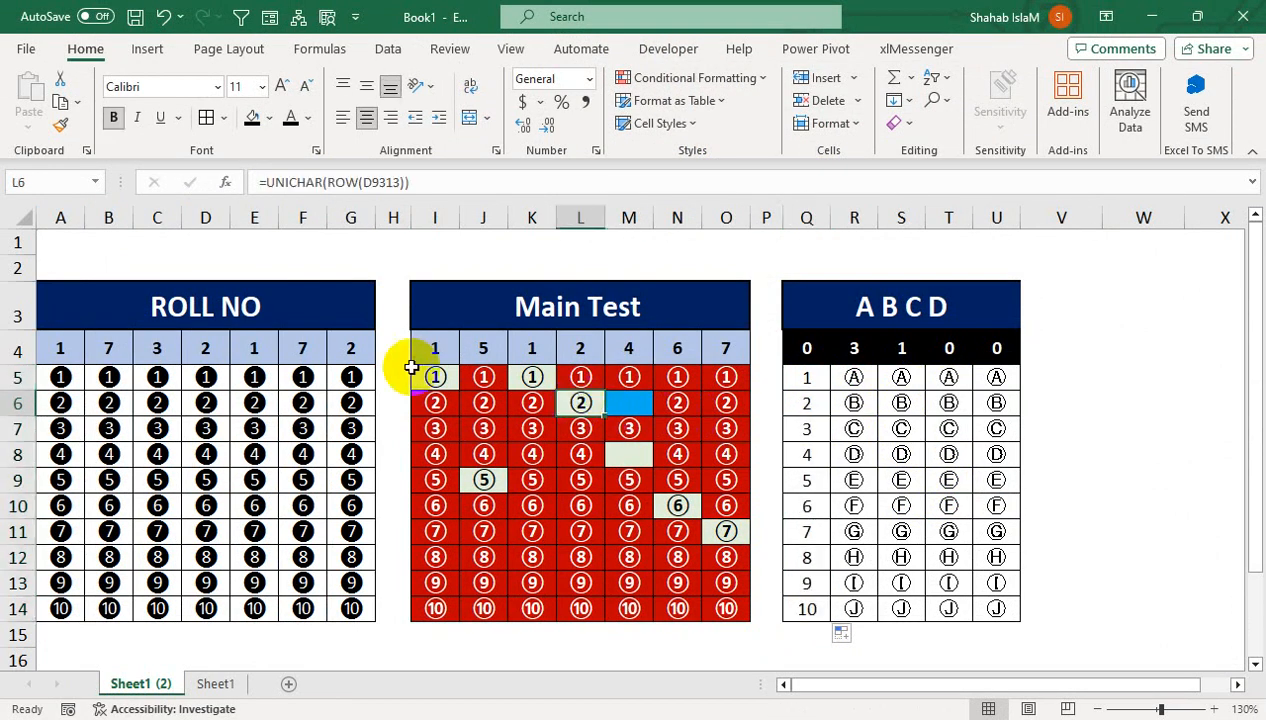
Clear the bubbles in J10 and J9 to test how blank cells are coloured under the rules
left_click(484, 505)
key("Delete")
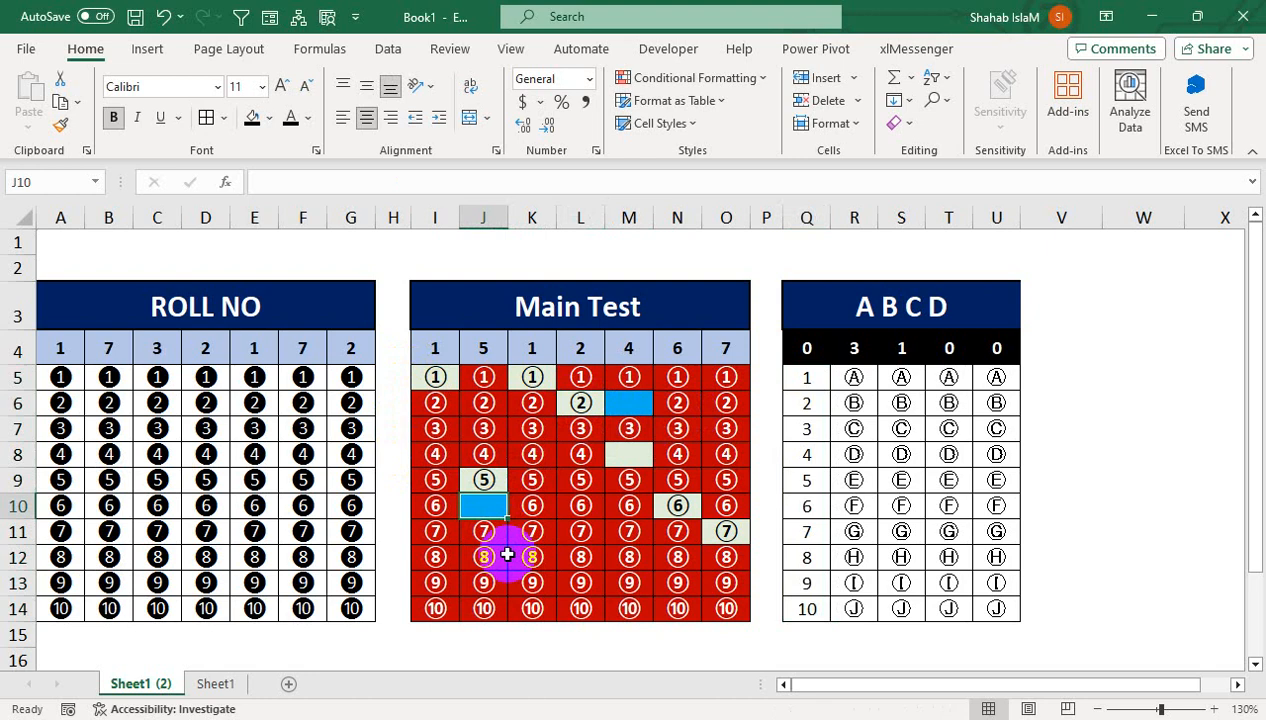
key("Down")
key("Right")
key("Up")
key("Up")
key("Left")
key("Delete")
key("Right")
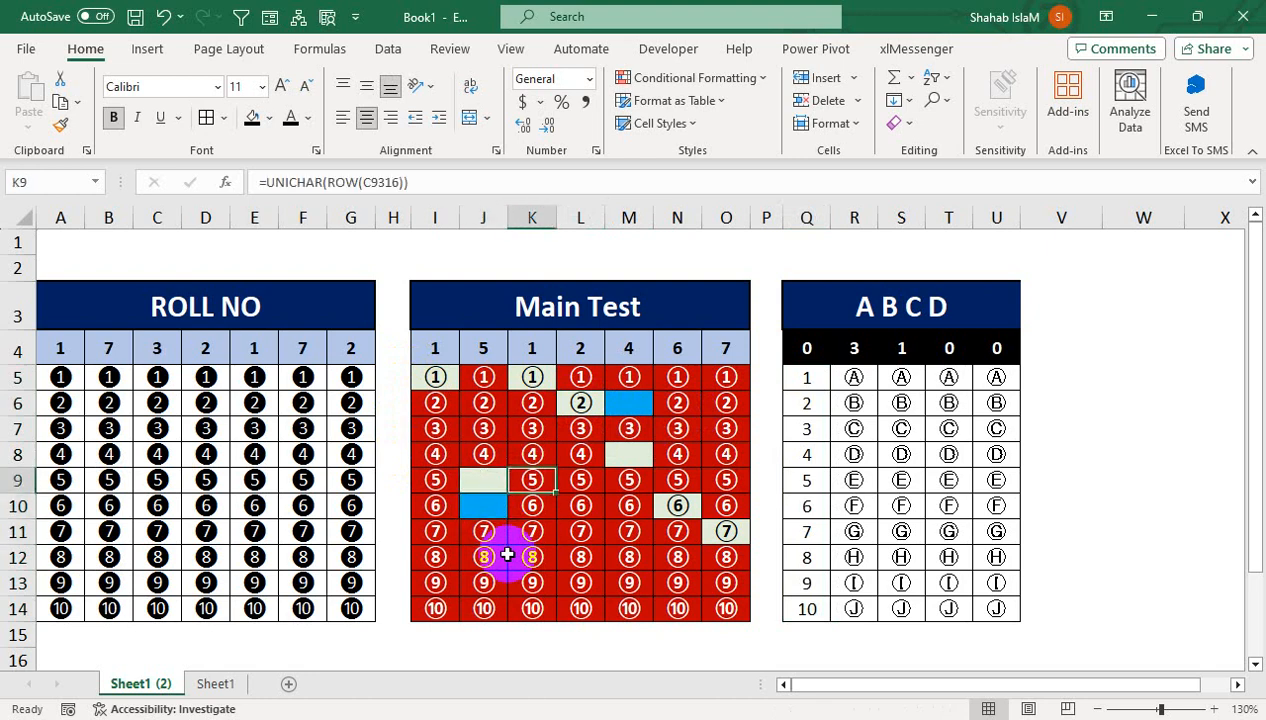
key("Right")
key("Left")
key("Left")
key("Down")
key("Down")
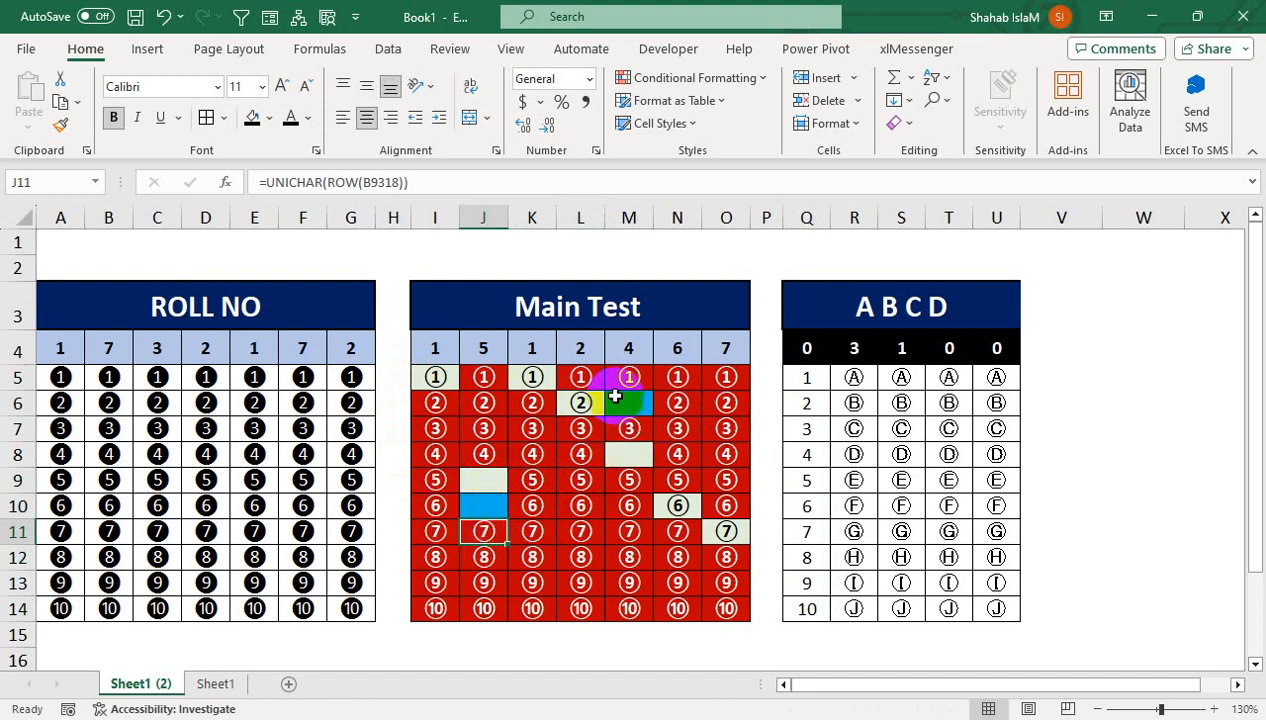
Refill J5:J14 with the UNICHAR formula from J5 to restore the cleared bubbles in that column
left_click(484, 378)
left_click_drag(507, 390, 508, 605)
left_click(528, 503)
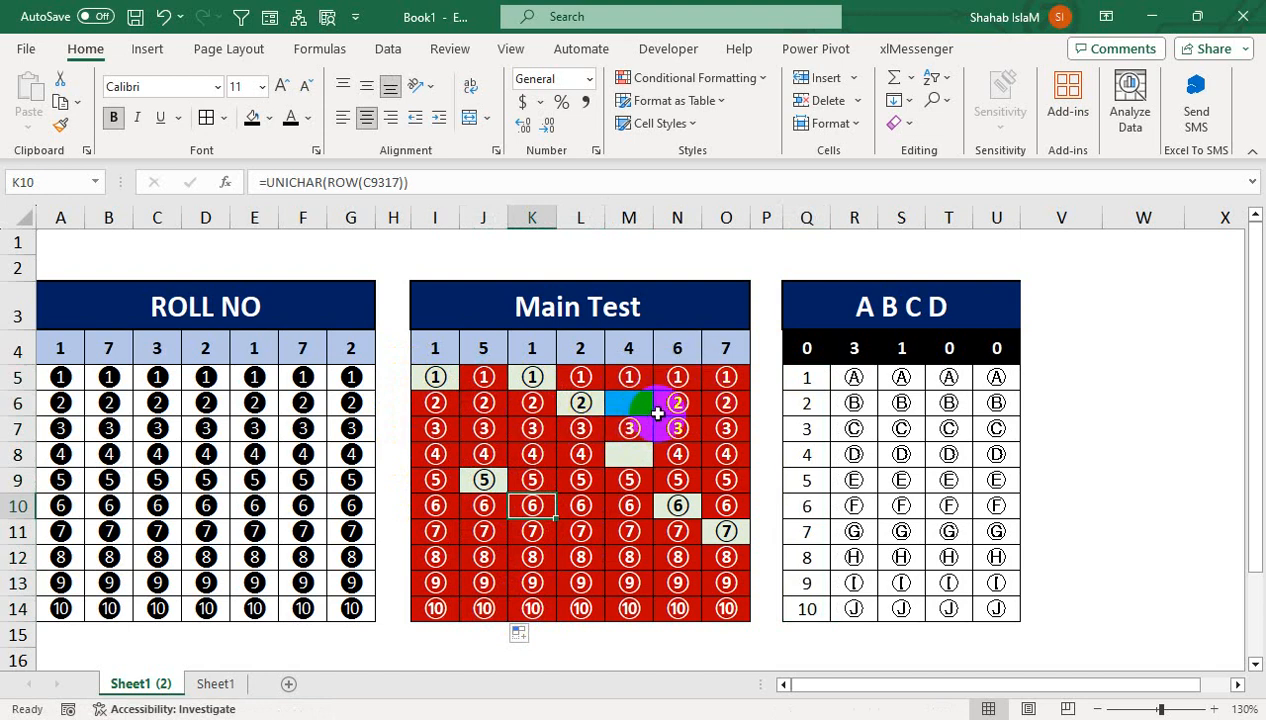
left_click(726, 402)
left_click(722, 381)
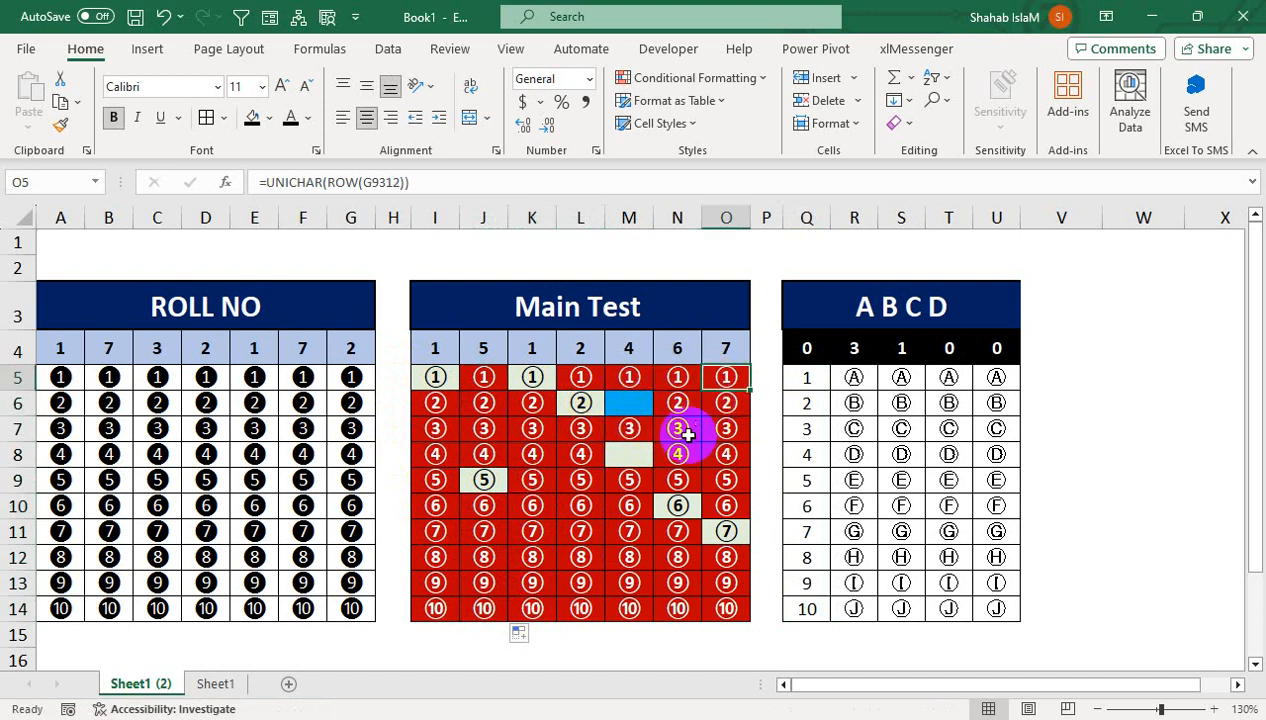
left_click(680, 449)
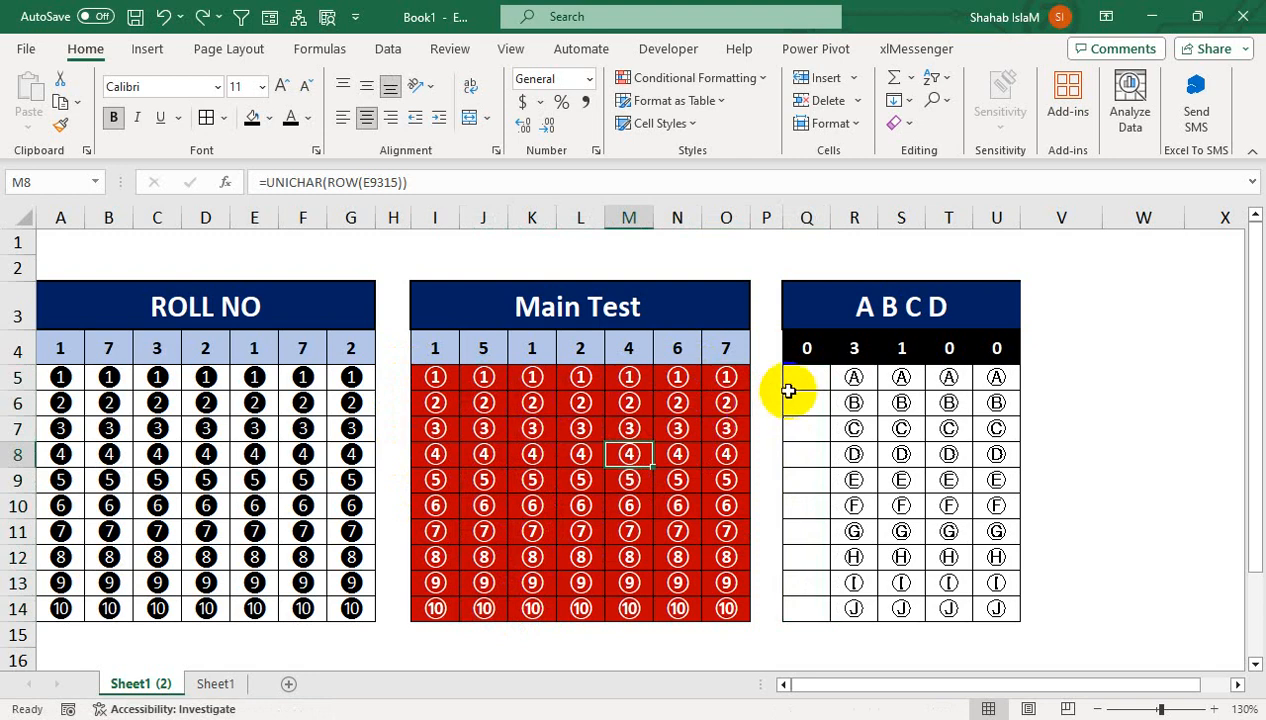
Delete the =$Q5<>I$4 conditional formatting rule applied to the Main Test bubbles in I5:O14
left_click_drag(420, 370, 726, 606)
left_click(740, 80)
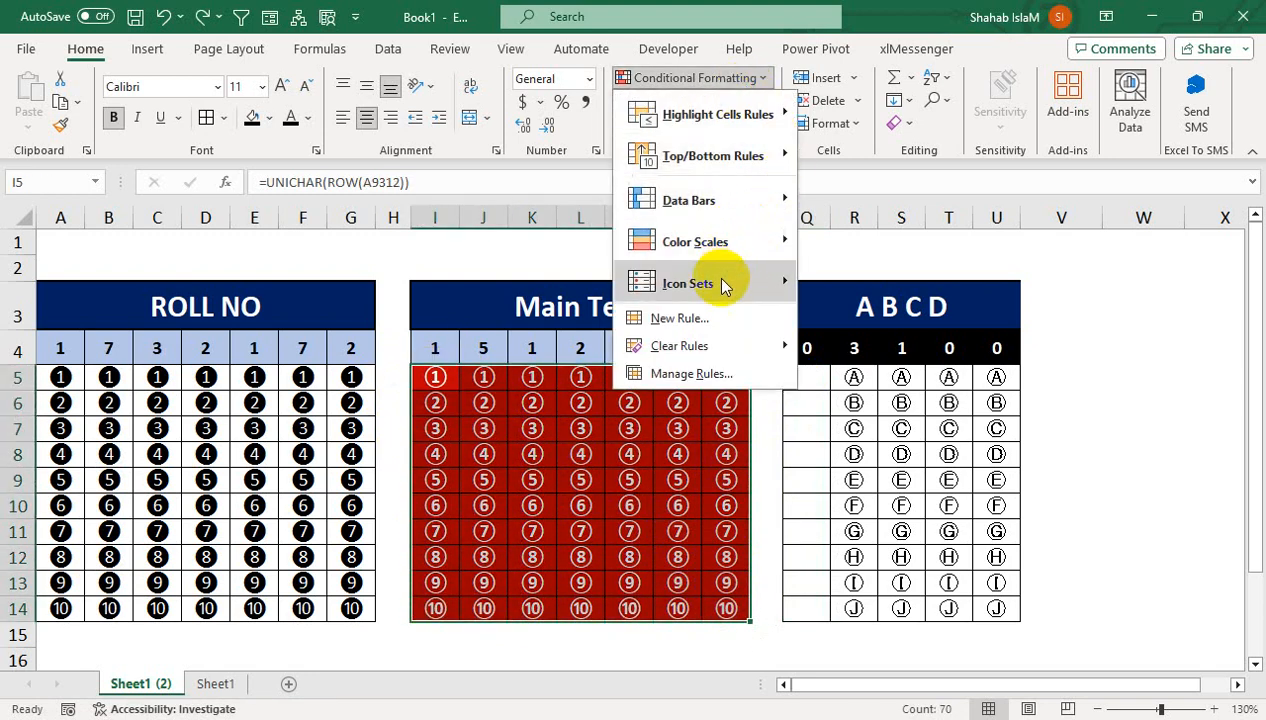
left_click(720, 373)
left_click(545, 218)
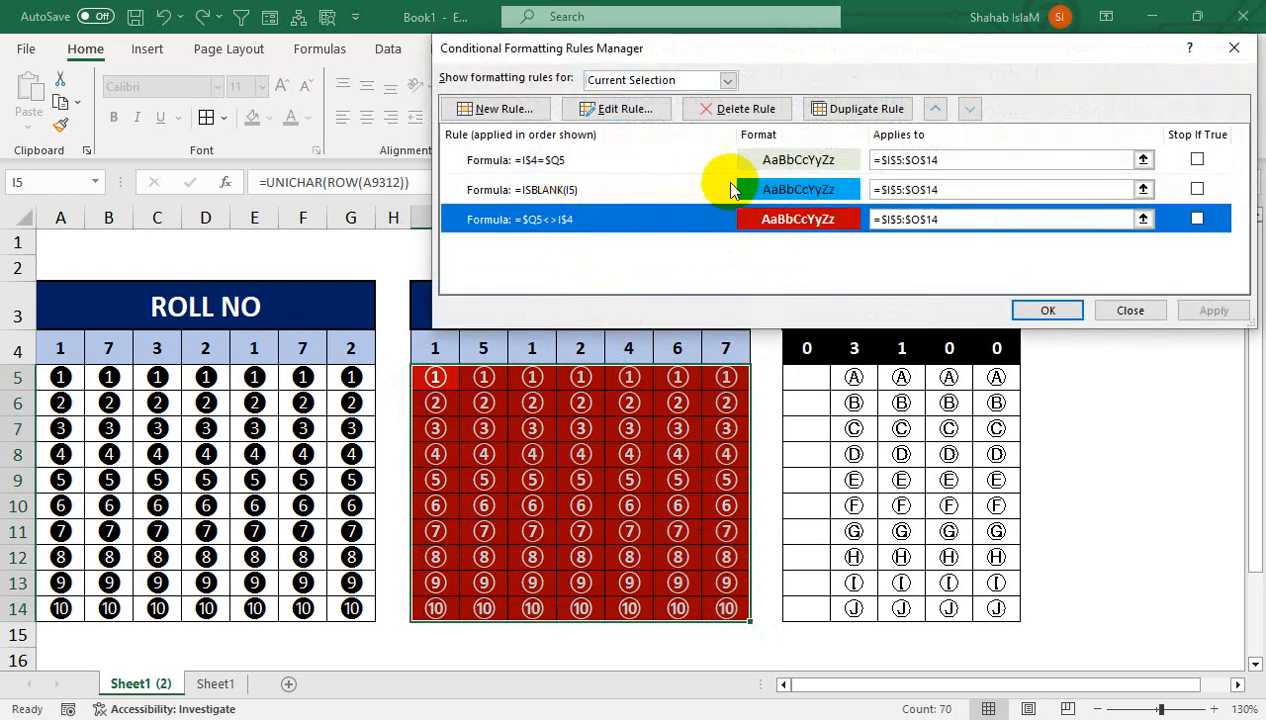
left_click(743, 108)
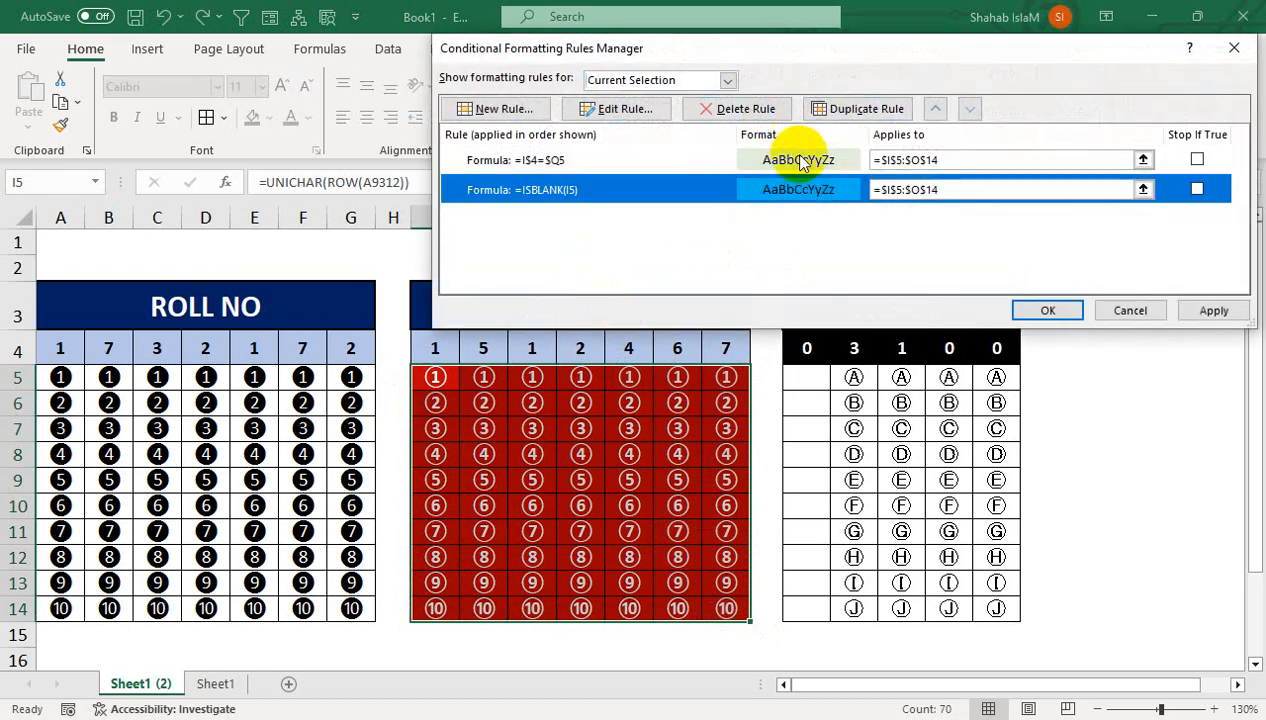
Edit the =I$4=$Q5 rule's format and give it a dark blue fill
left_click(550, 163)
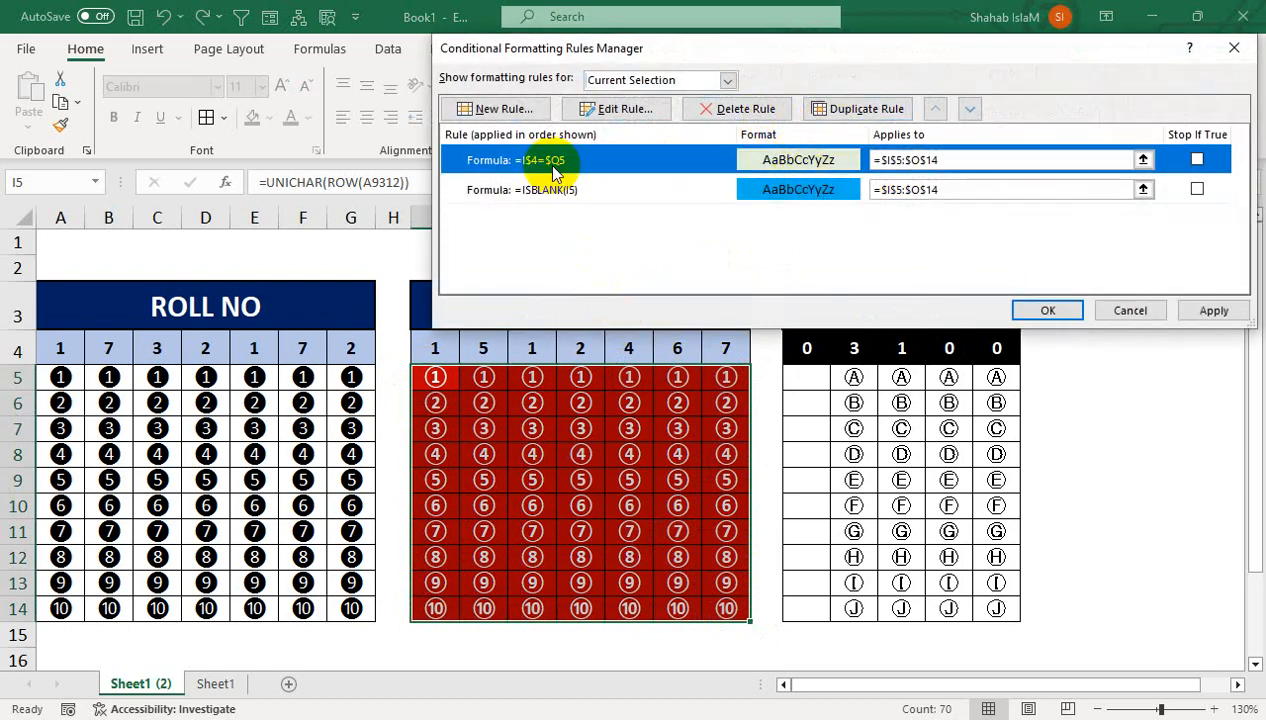
left_click(632, 114)
left_click(1030, 301)
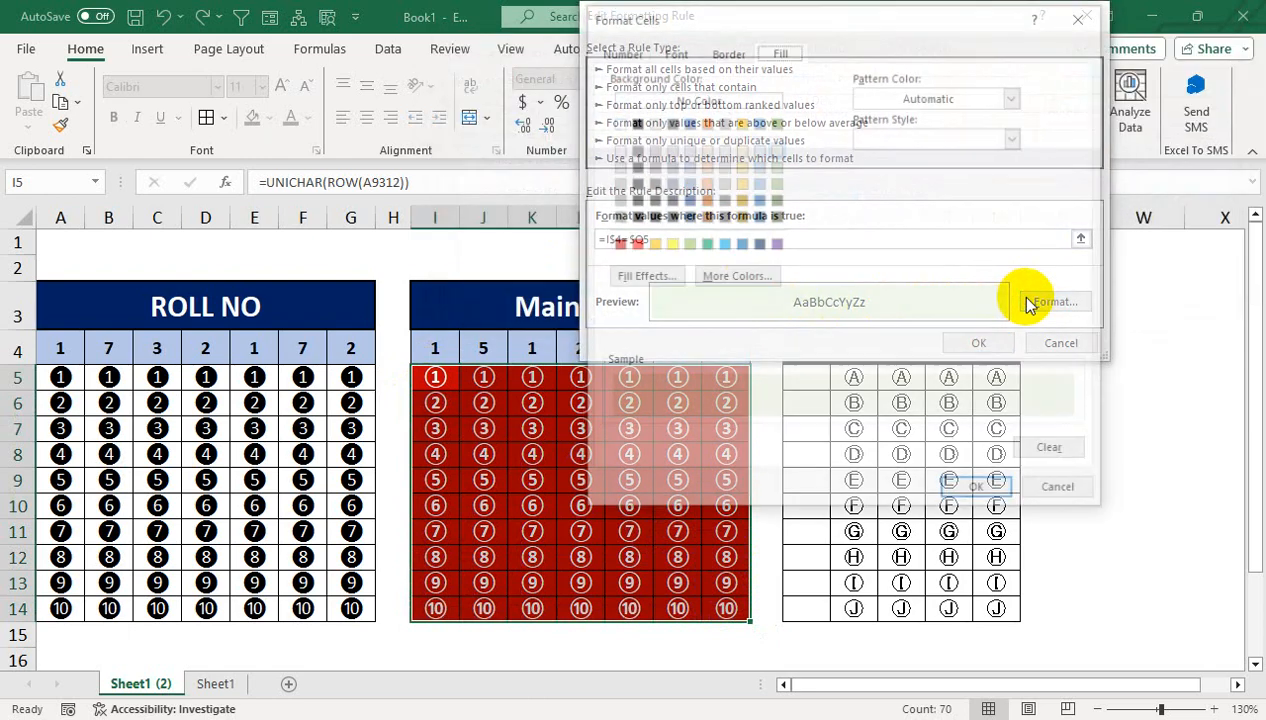
left_click(758, 244)
Set the =I$4=$Q5 rule's font to bold white and apply the edited rule to the sheet
left_click(672, 51)
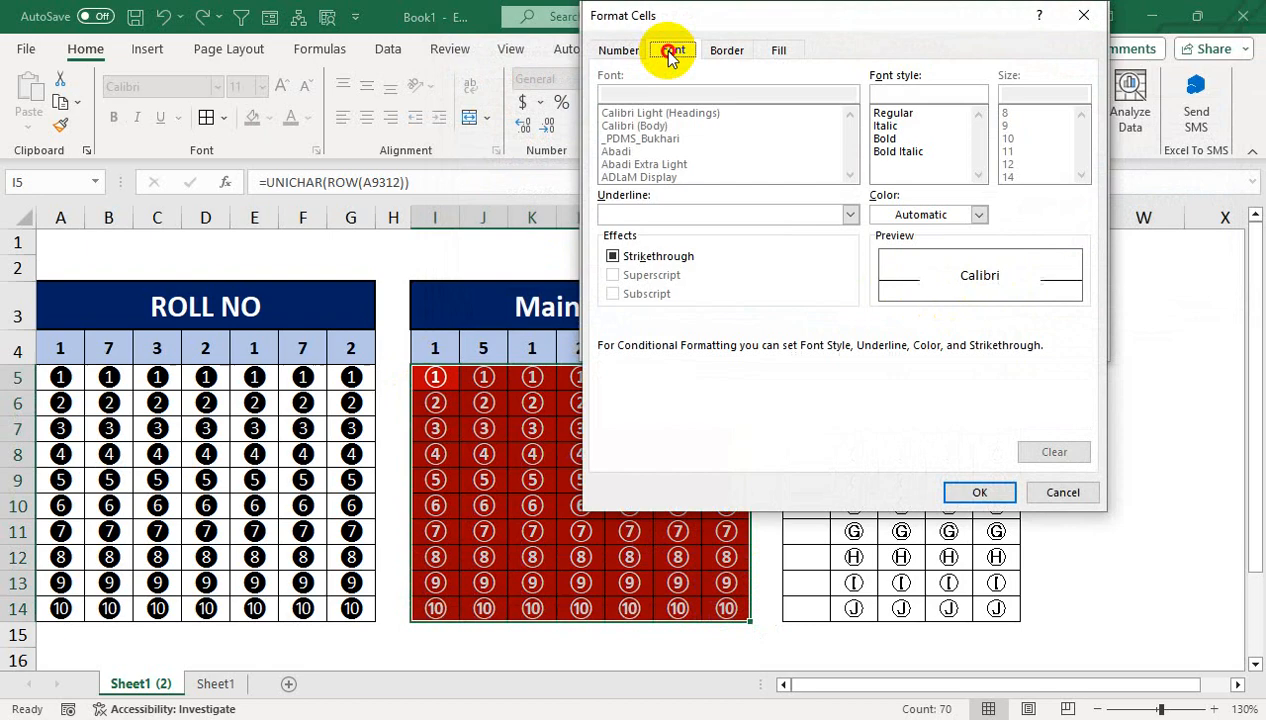
left_click(885, 138)
left_click(905, 215)
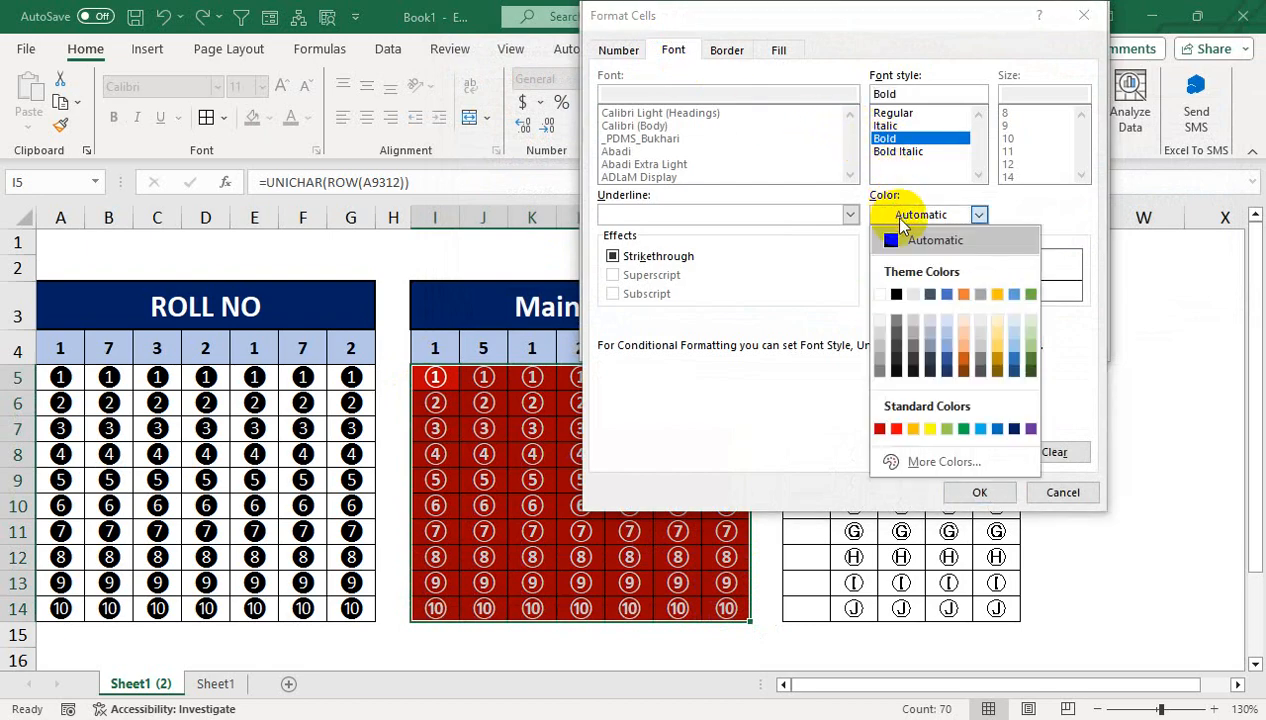
left_click(880, 293)
left_click(958, 490)
left_click(978, 345)
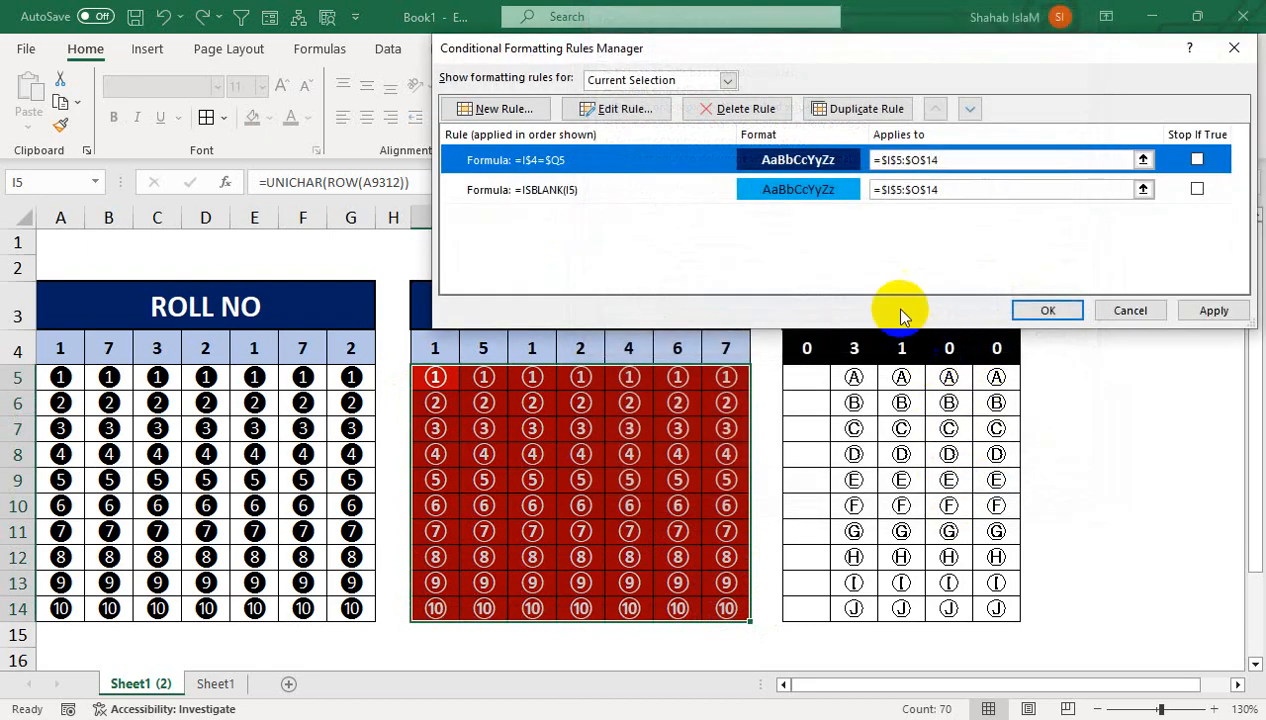
left_click(1207, 310)
left_click(1047, 305)
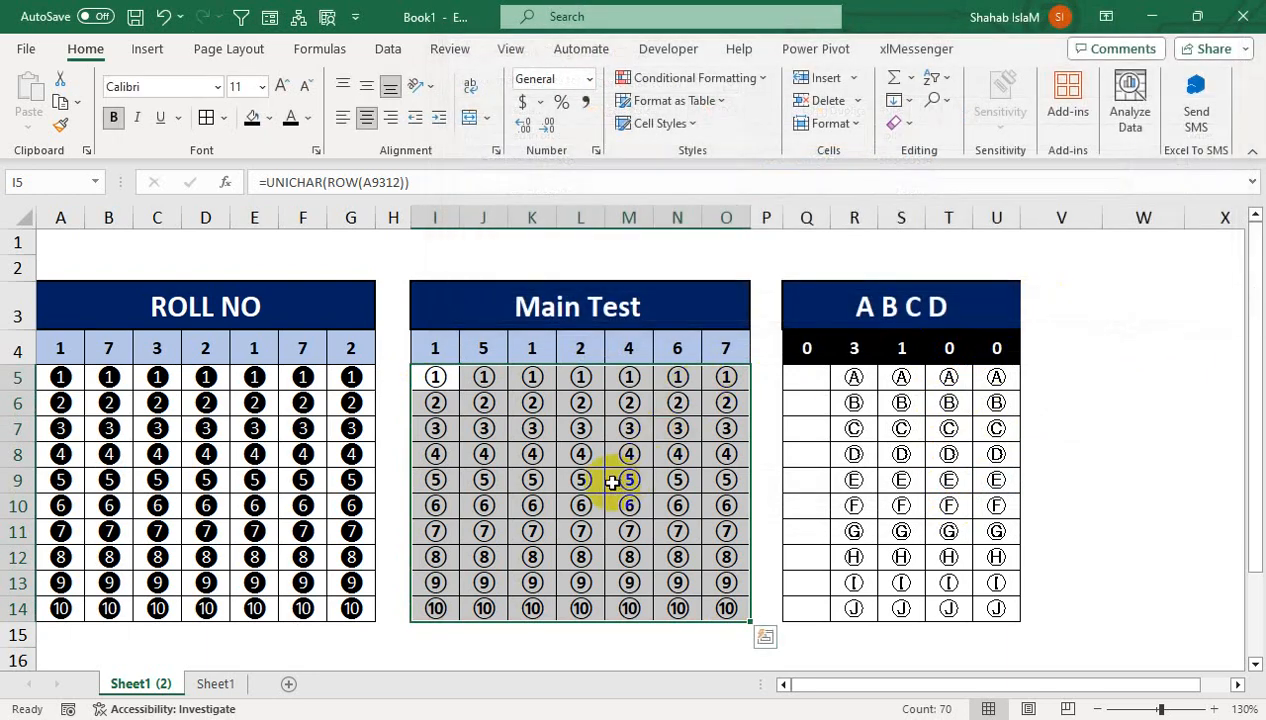
Clear the bubbles in K9, J5 and J9 to test the colouring of blank cells
left_click(531, 484)
key("Right")
key("Right")
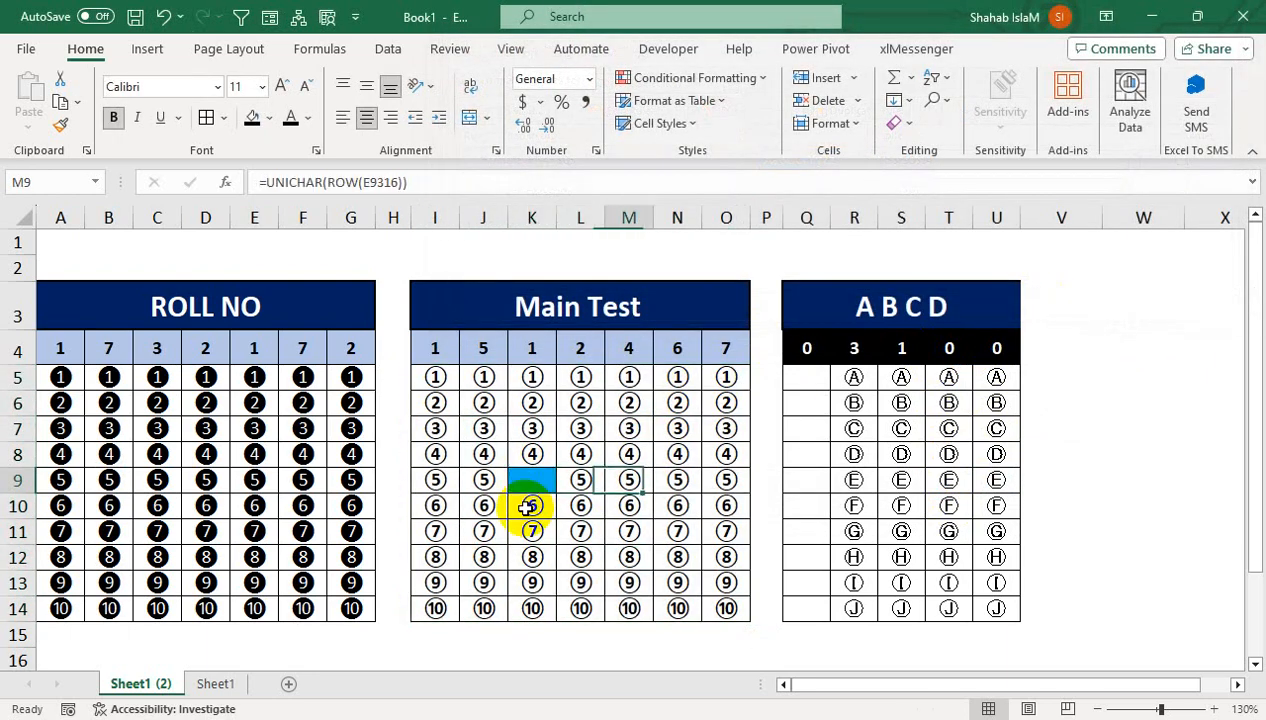
left_click(487, 377)
key("Delete")
key("Right")
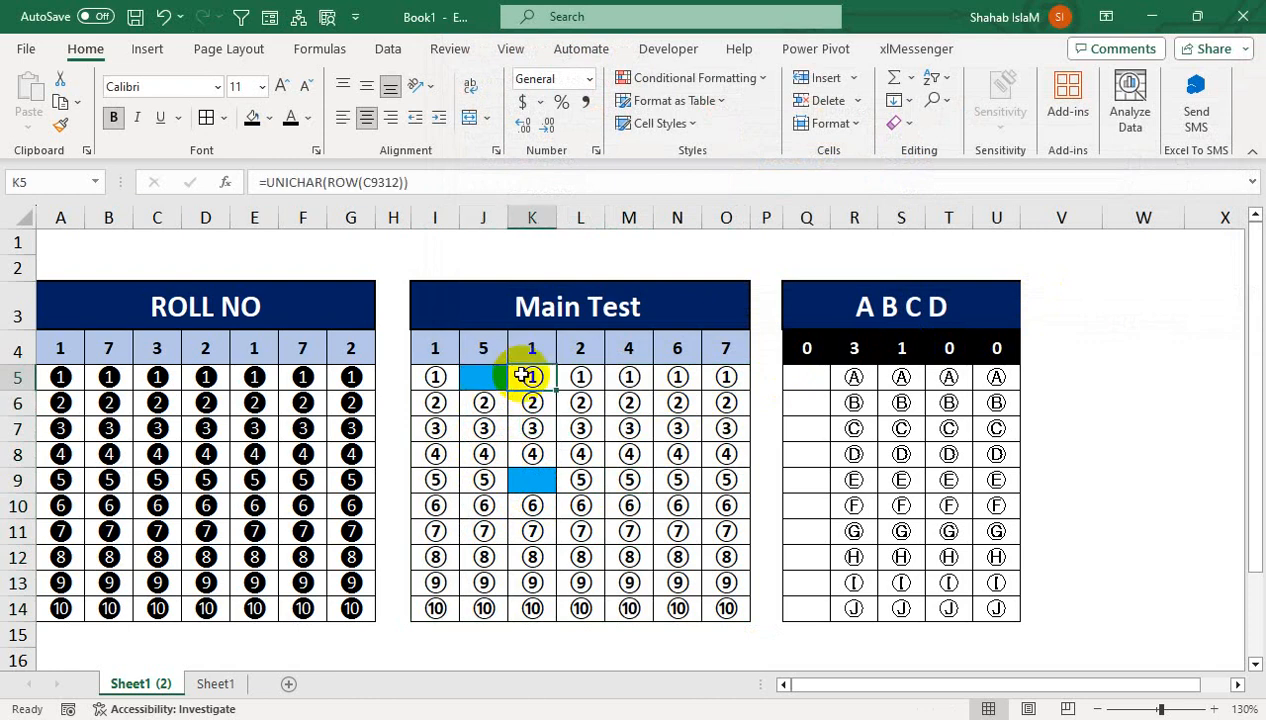
left_click(484, 481)
key("Delete")
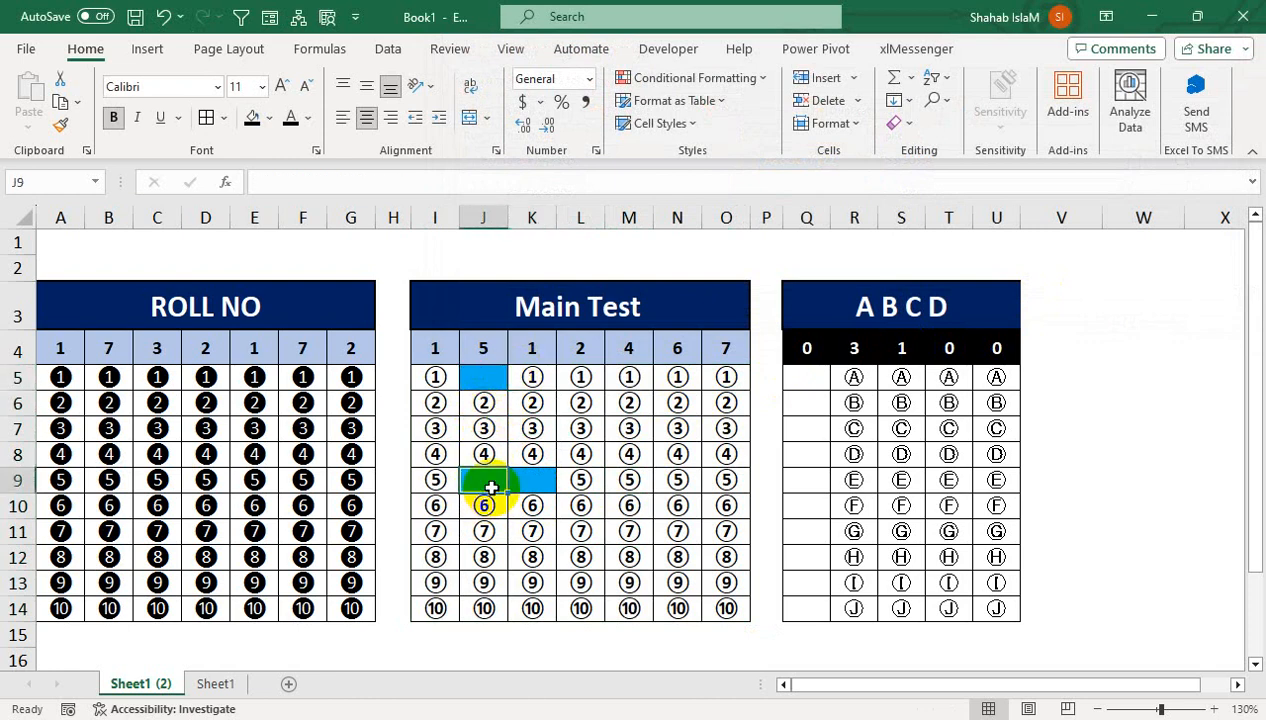
key("Right")
Enter 1 in Q5 and 2 in Q6, and extend the series down to 10 in Q14
left_click(806, 386)
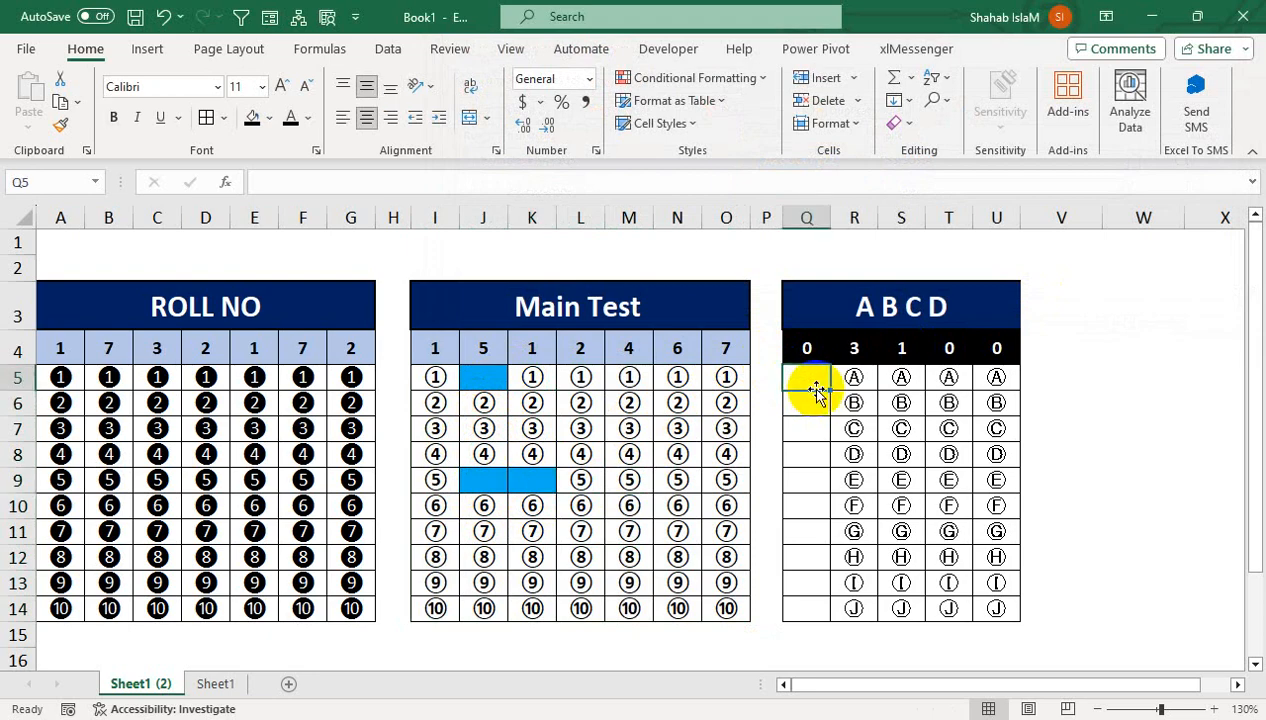
type("1")
key("Return")
type("2")
key("Return")
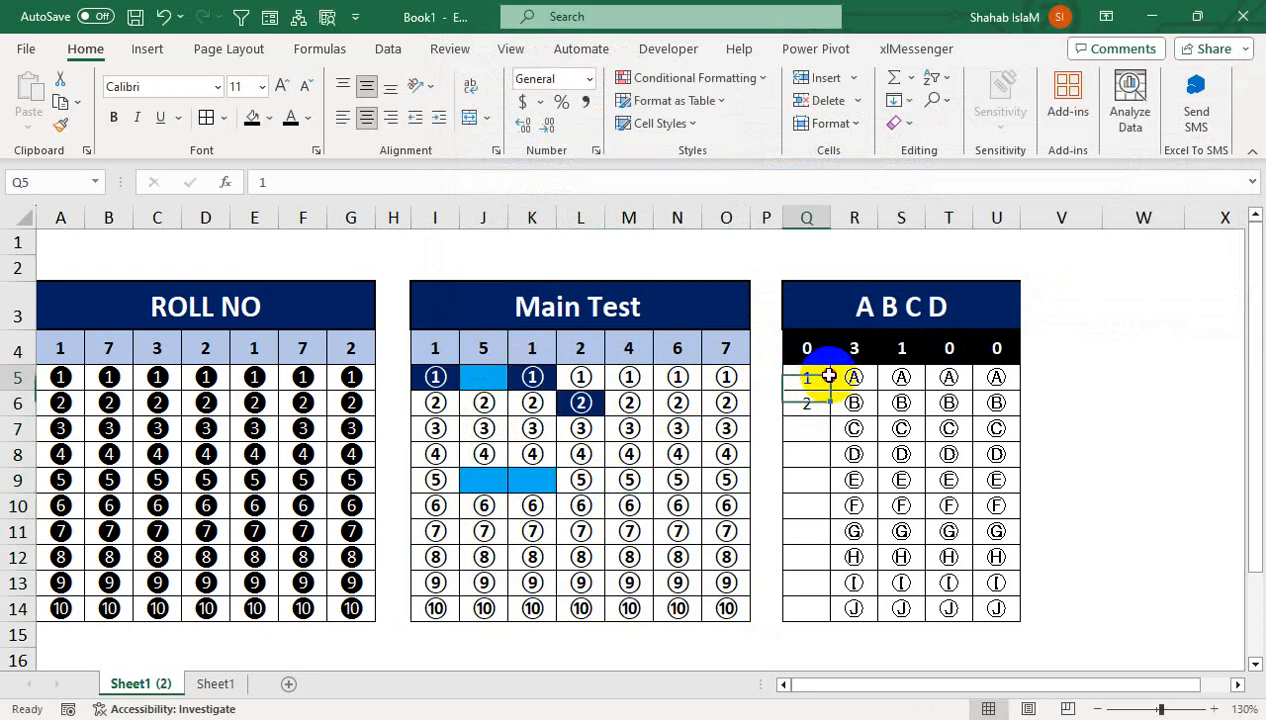
left_click_drag(814, 376, 806, 603)
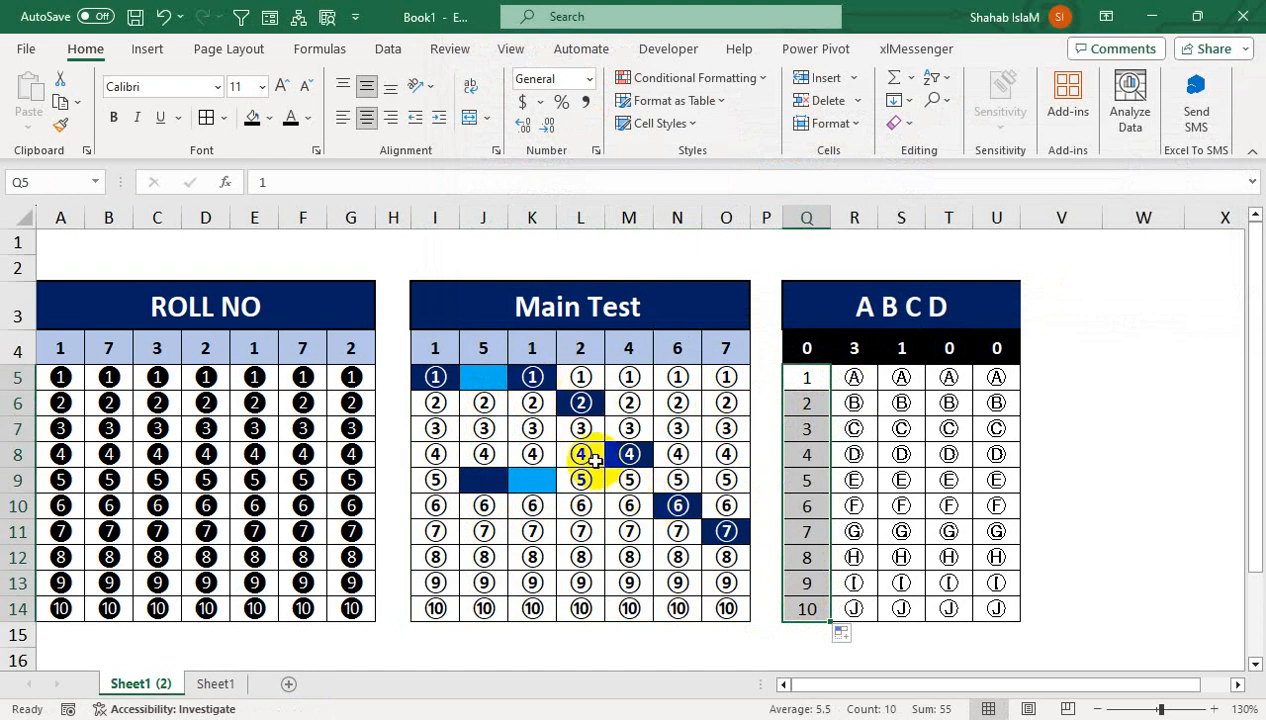
Restore the cleared Main Test bubbles by refilling the UNICHAR formulas down columns I, J and K to row 14
left_click(490, 401)
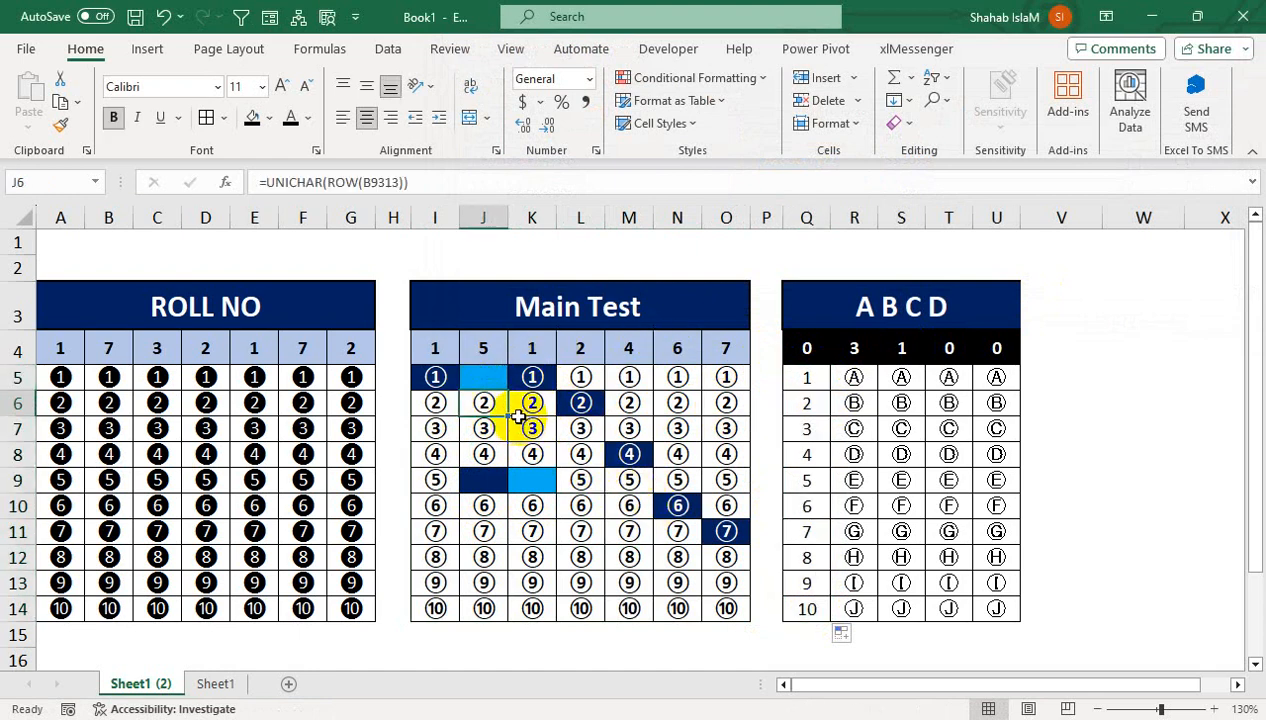
left_click_drag(518, 416, 481, 622)
left_click(440, 382)
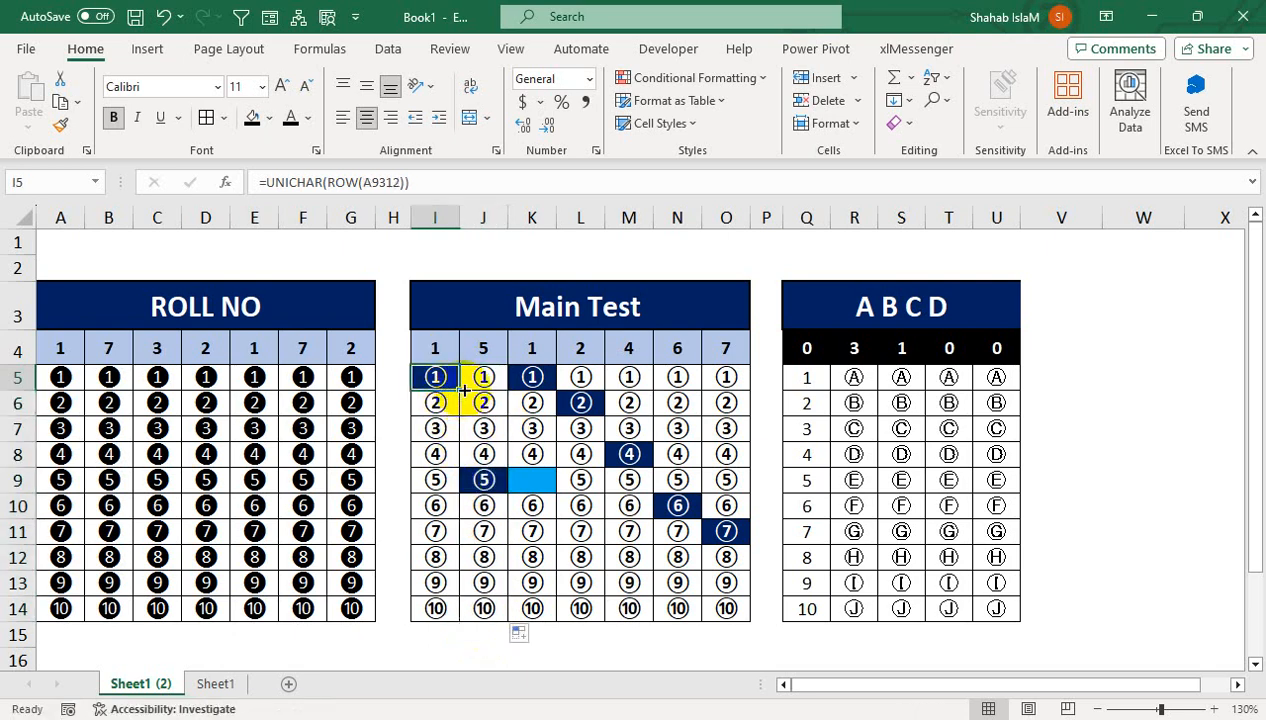
left_click_drag(465, 390, 459, 621)
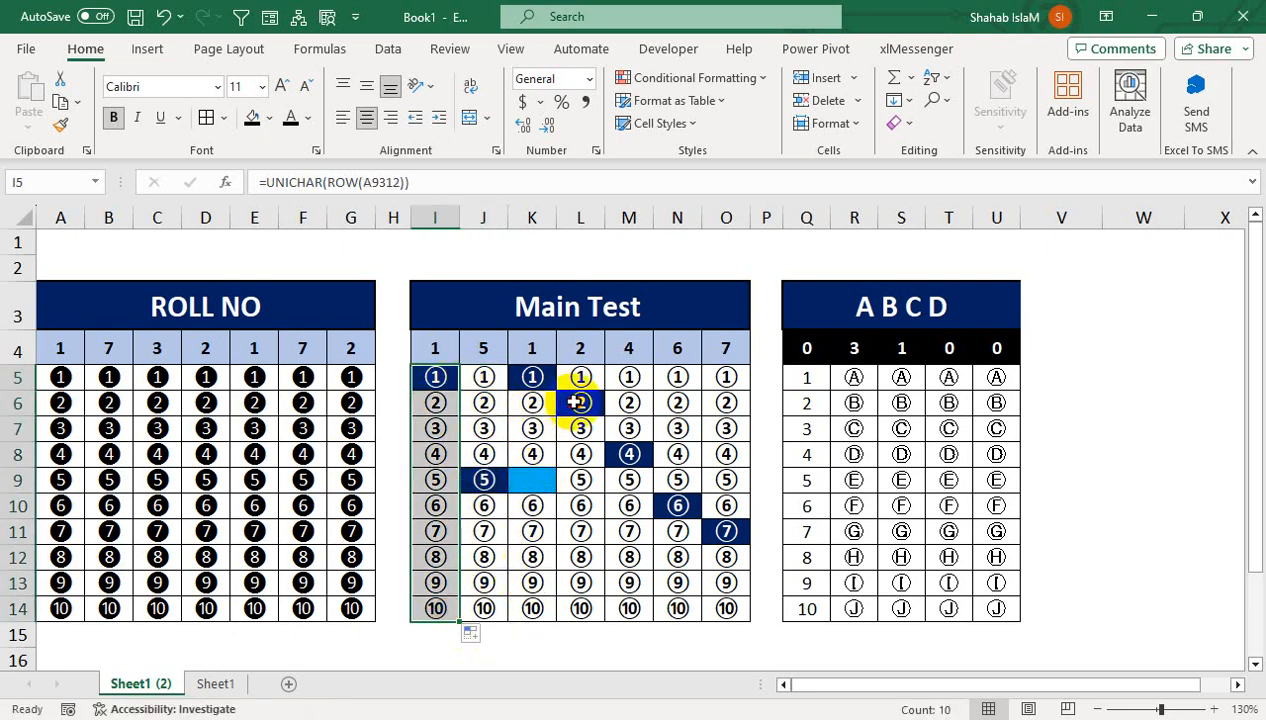
left_click(634, 556)
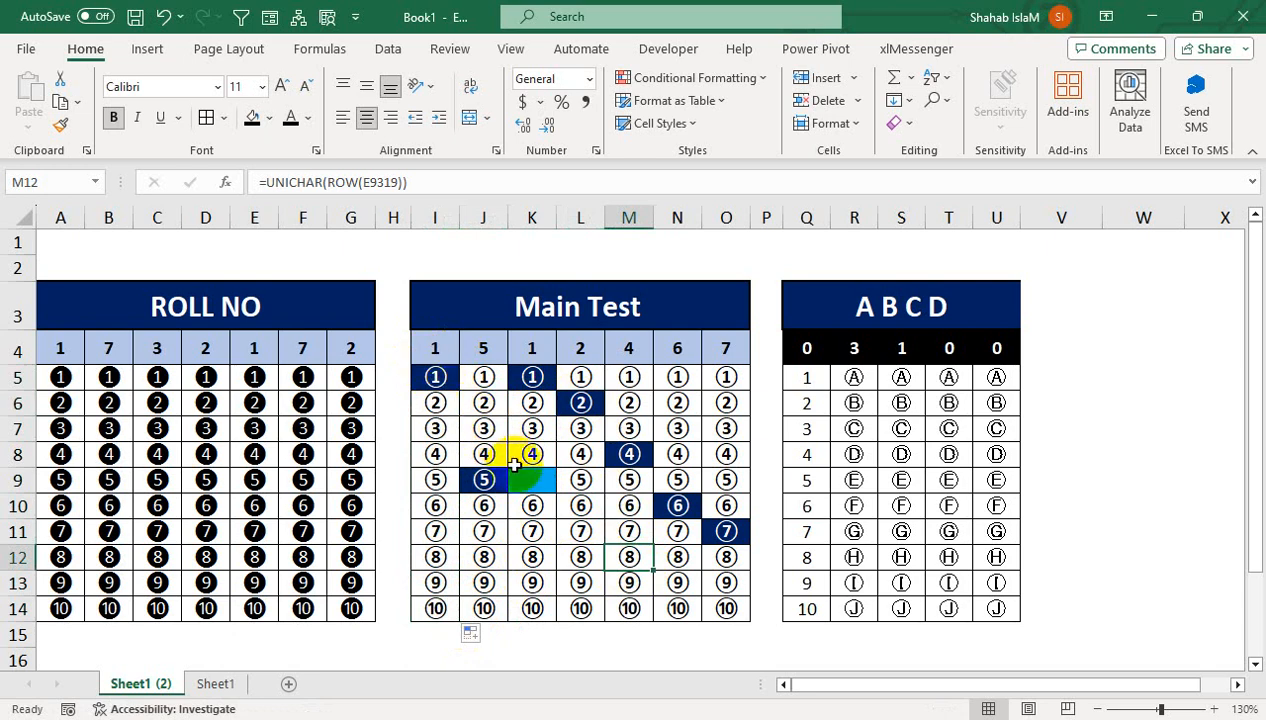
left_click(530, 478)
left_click(545, 380)
left_click_drag(554, 389, 537, 612)
left_click(646, 553)
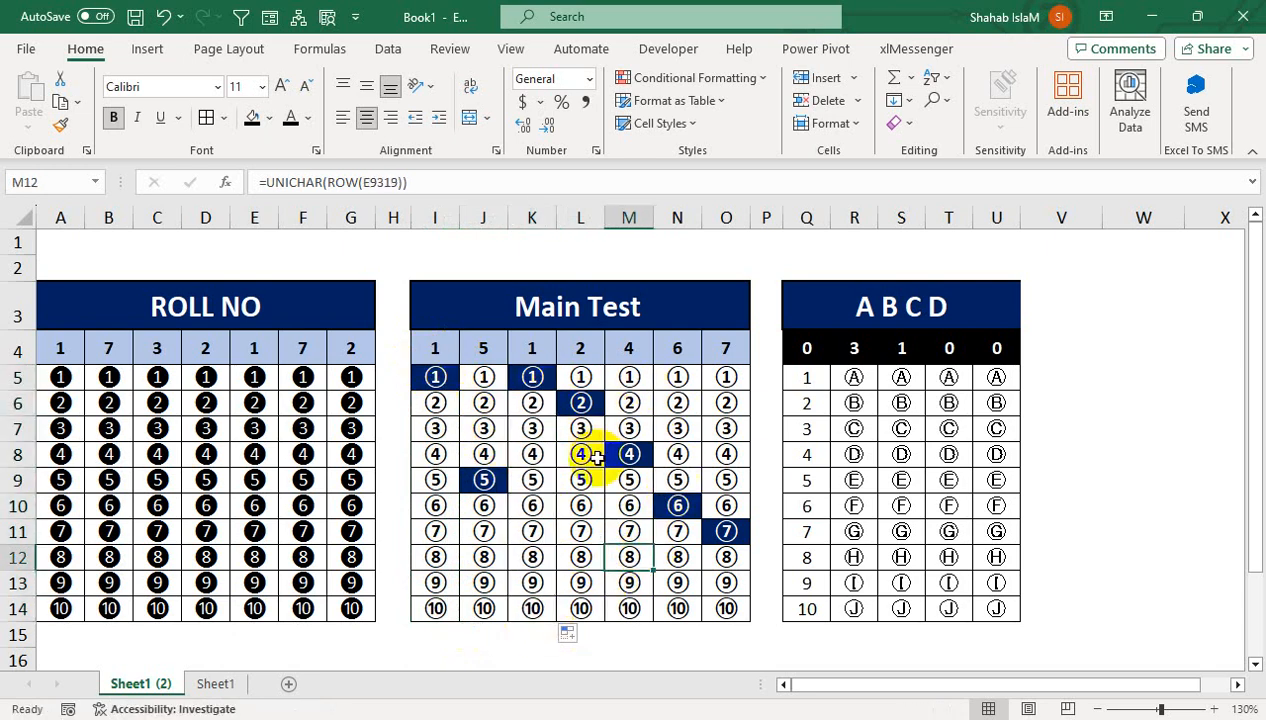
Widen column P and draw a small ActiveX check box in P2 between the Main Test and A B C D blocks
left_click_drag(812, 381, 810, 610)
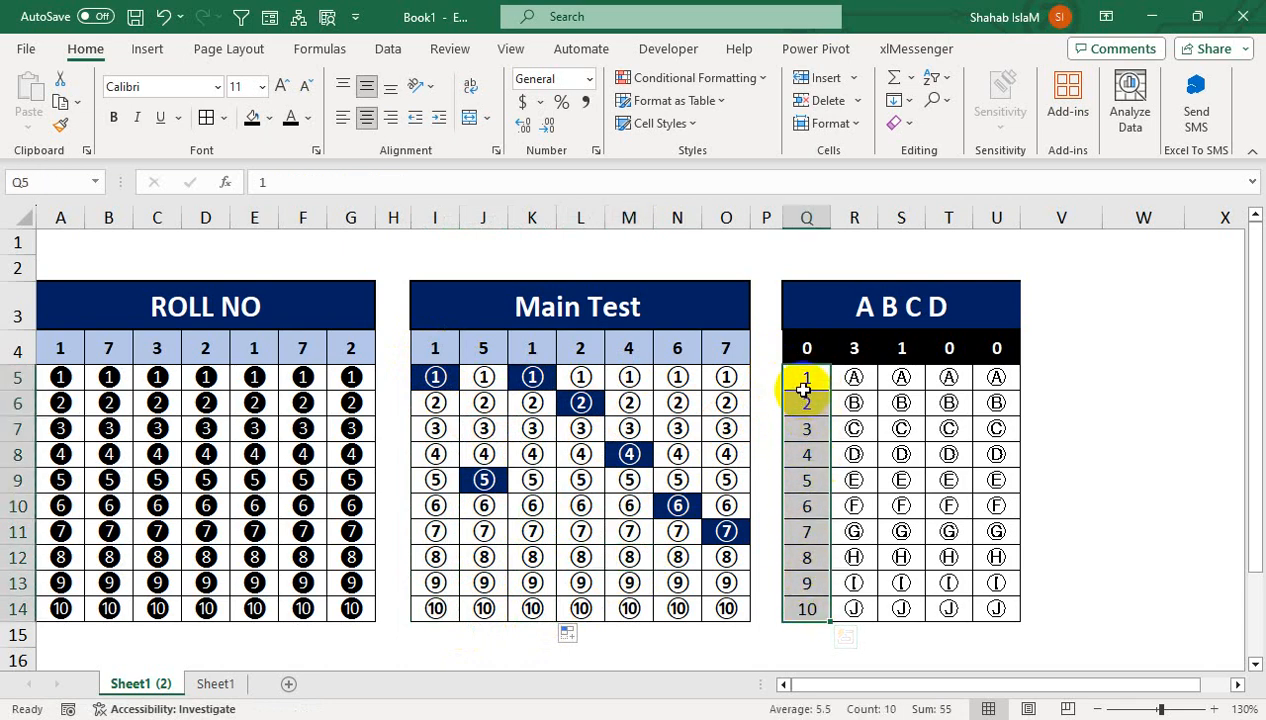
left_click_drag(789, 217, 821, 217)
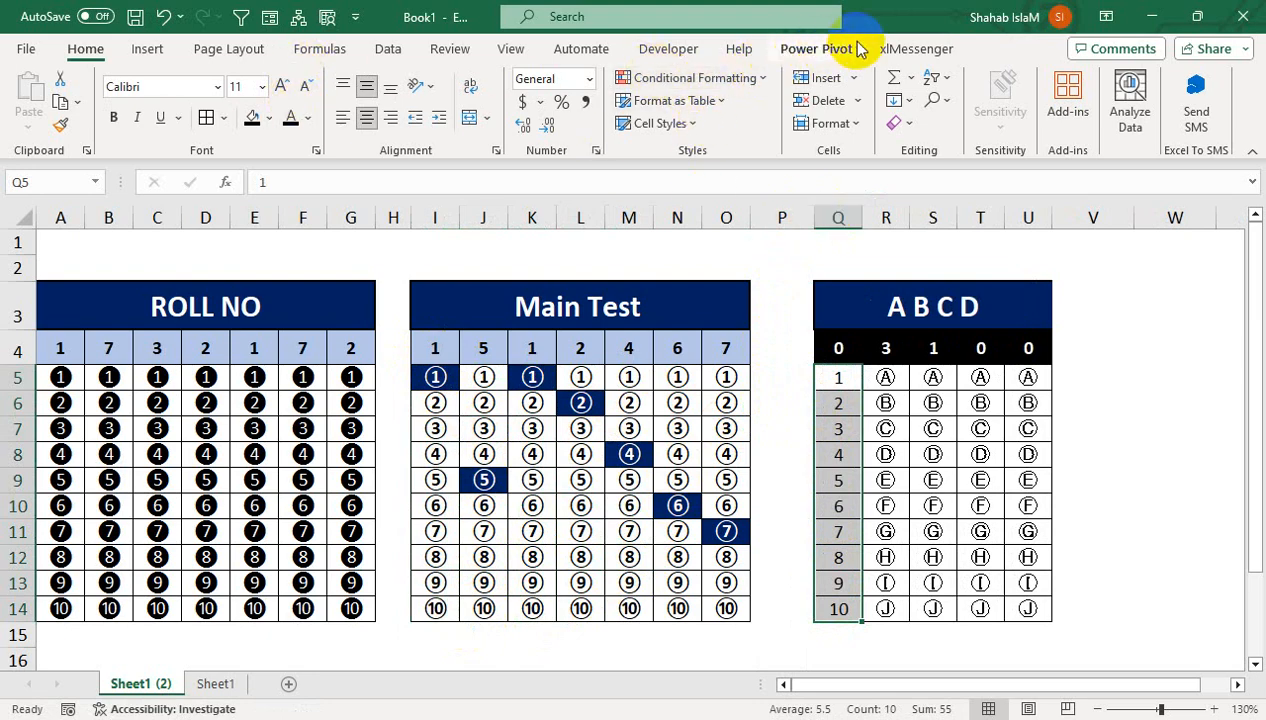
left_click(668, 49)
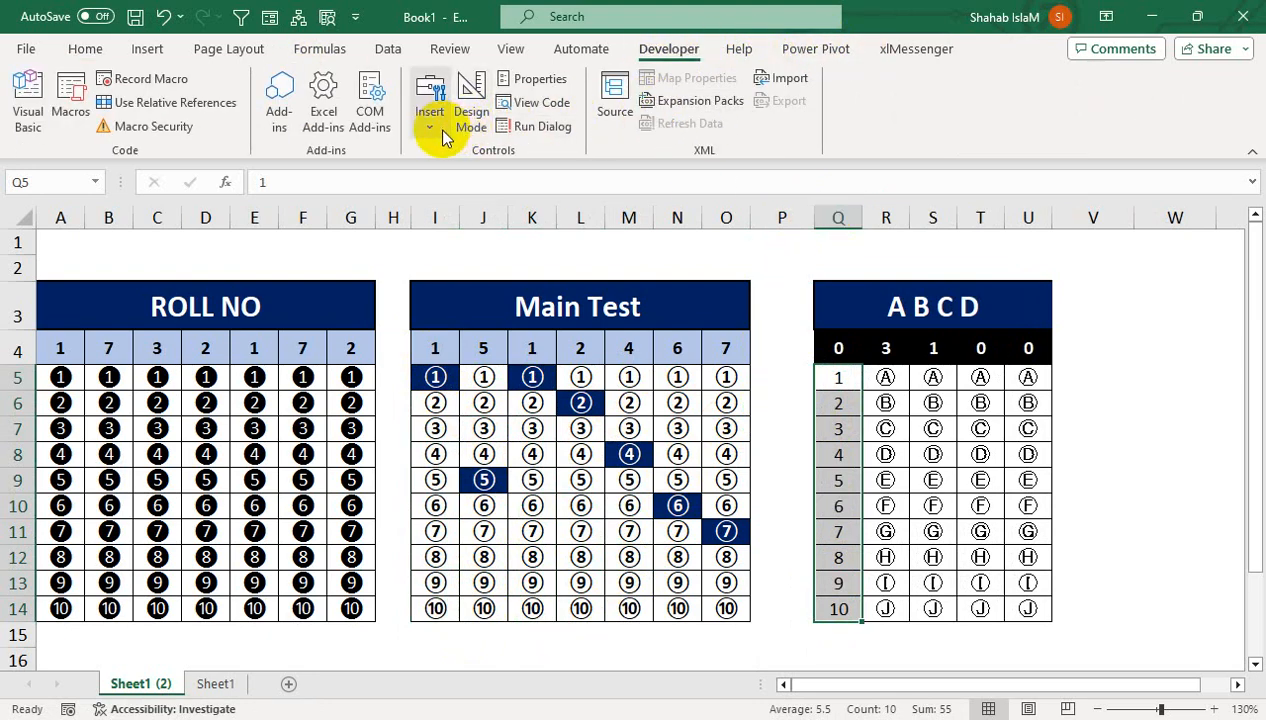
left_click(433, 110)
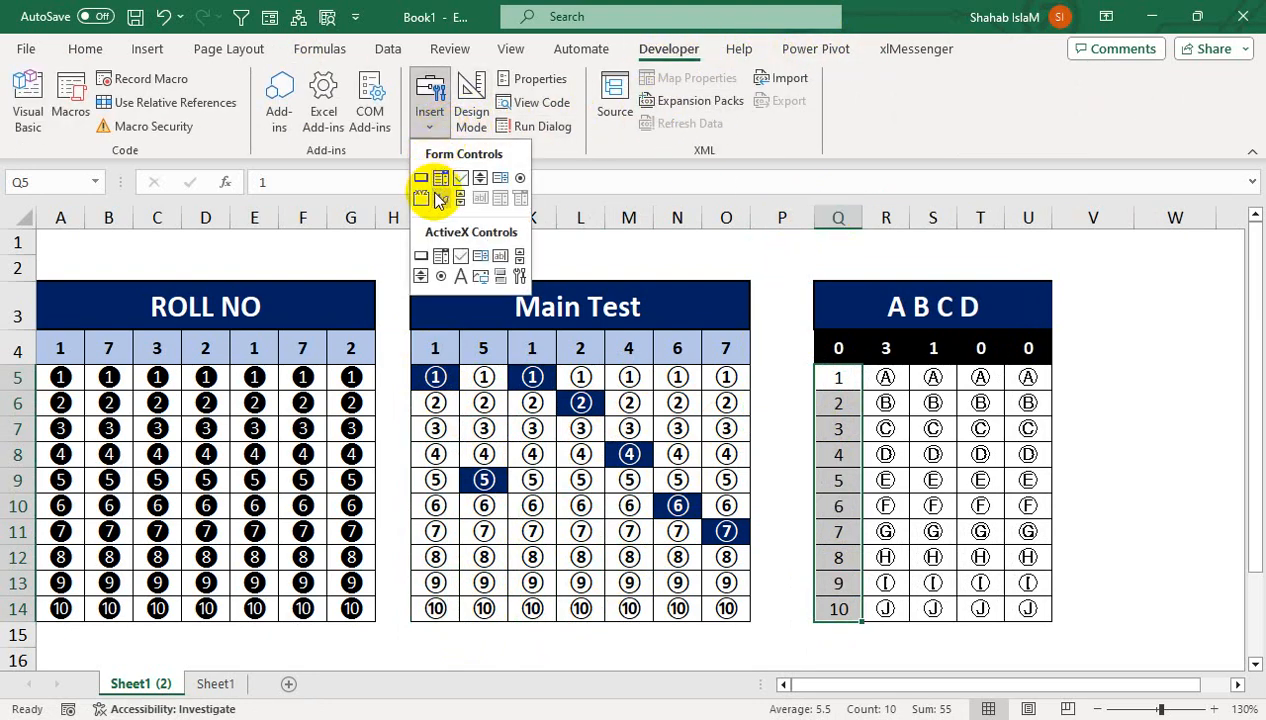
left_click(460, 262)
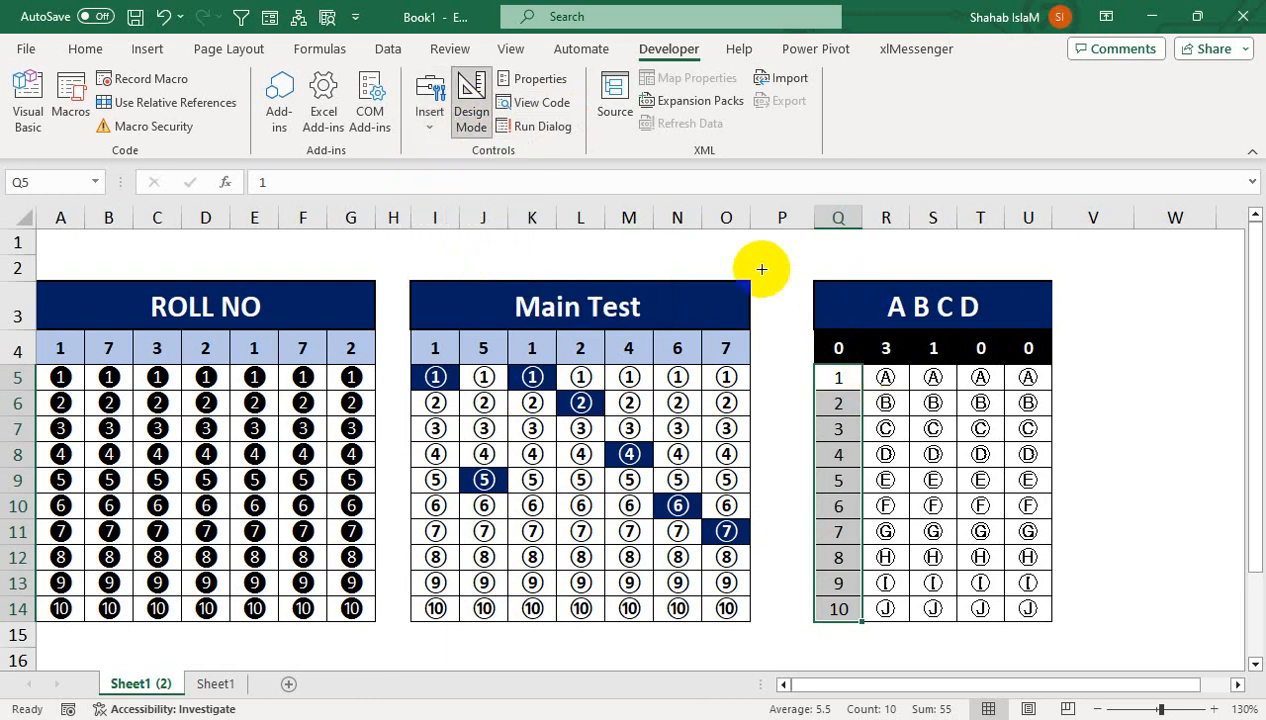
left_click_drag(771, 256, 810, 284)
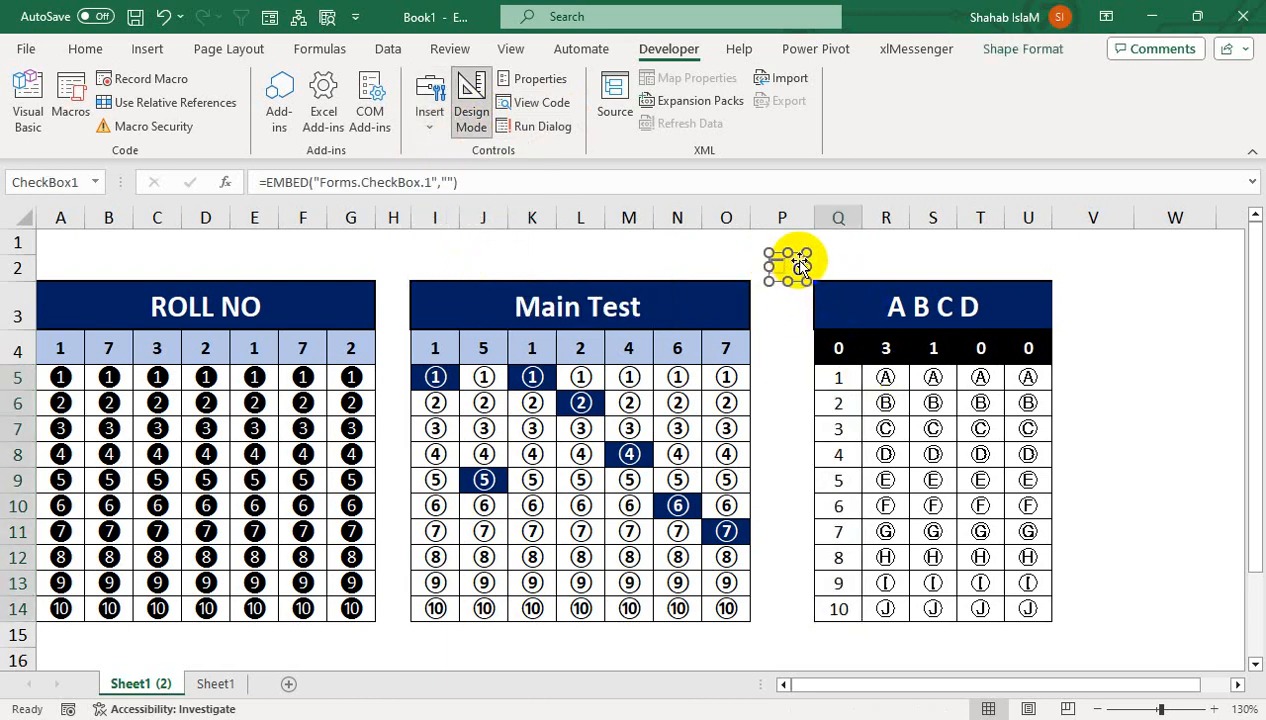
left_click_drag(822, 266, 823, 267)
left_click(799, 310)
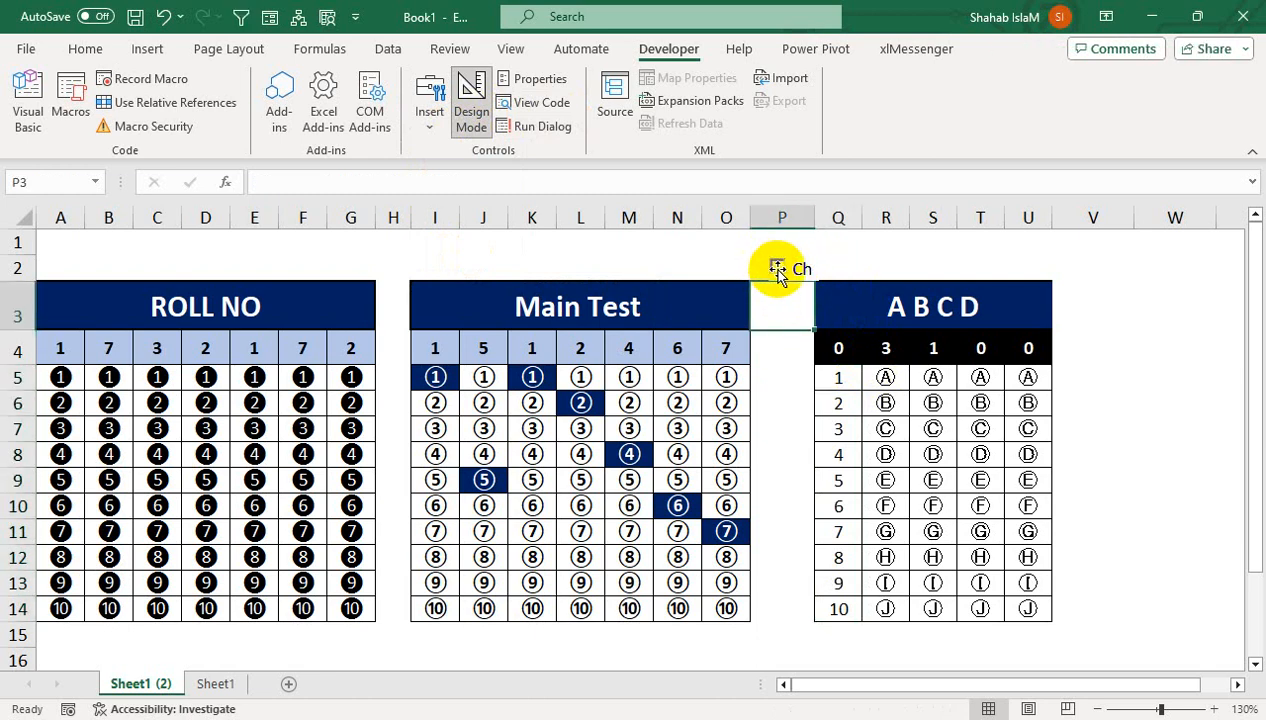
Try the check box outside Design Mode, return to Design Mode, and move and widen it above columns N and O
left_click(471, 105)
left_click(786, 270)
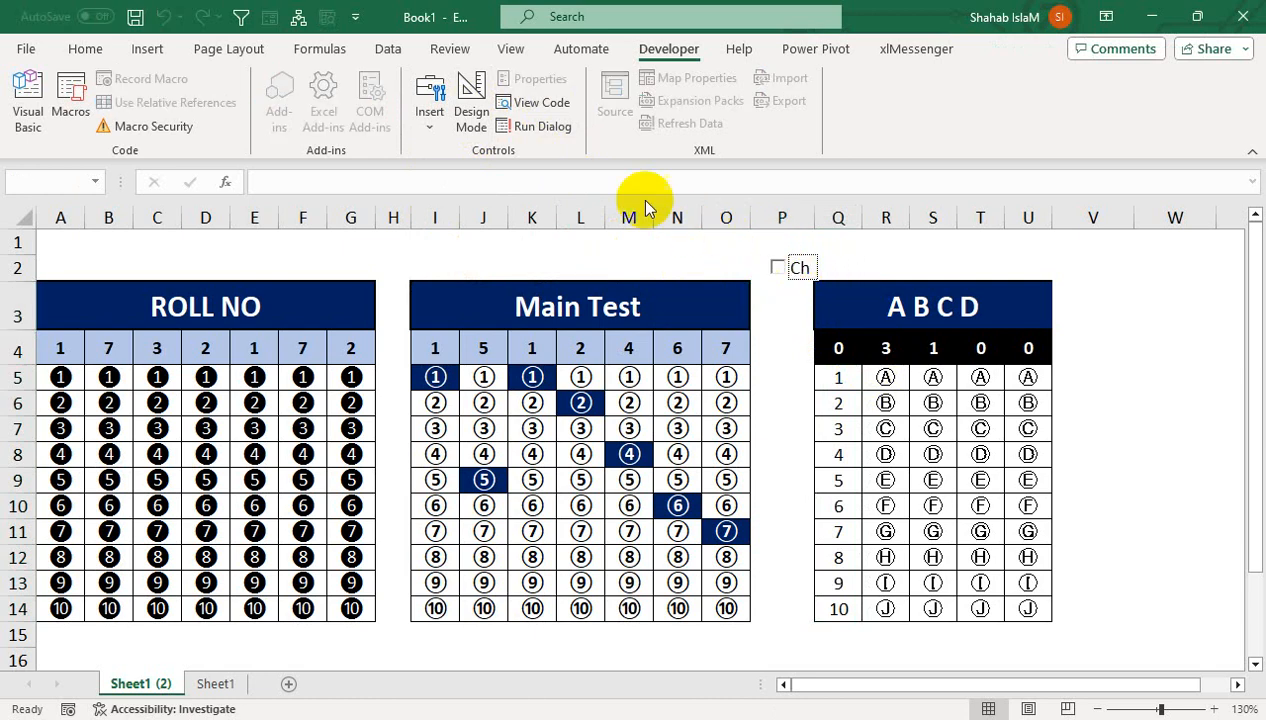
left_click(471, 105)
left_click(806, 270)
right_click(808, 270)
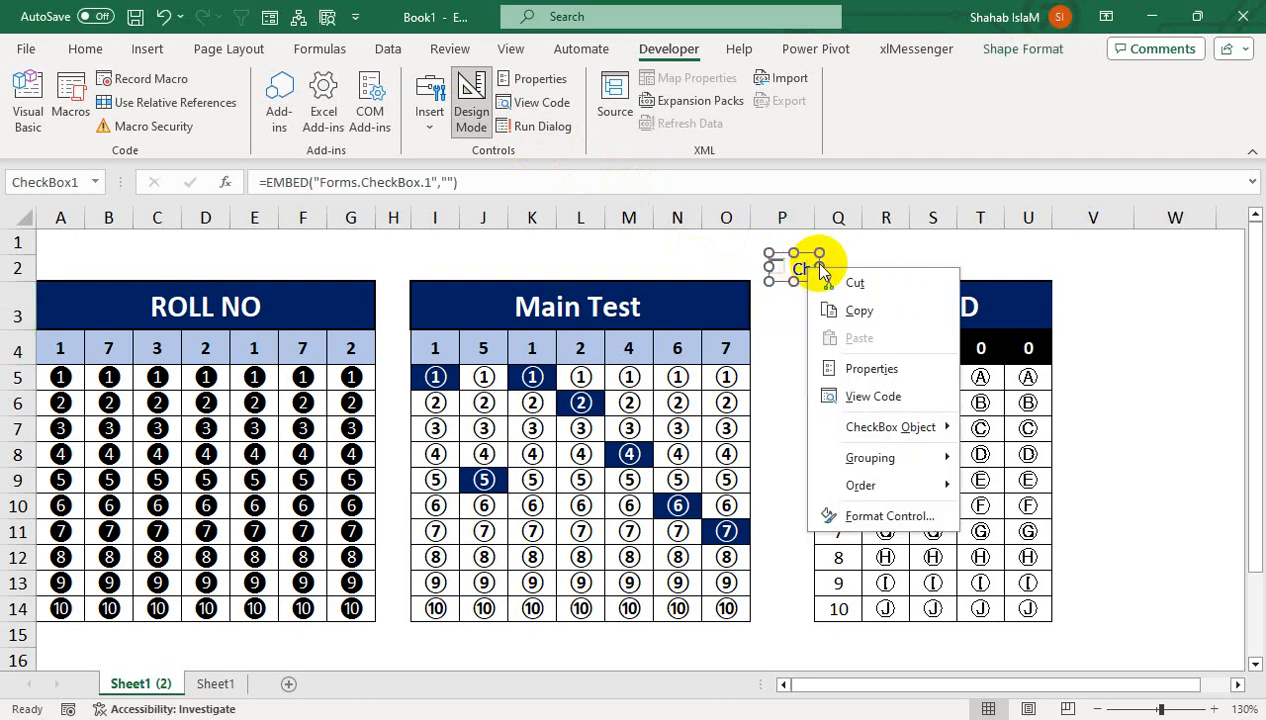
left_click_drag(820, 266, 689, 254)
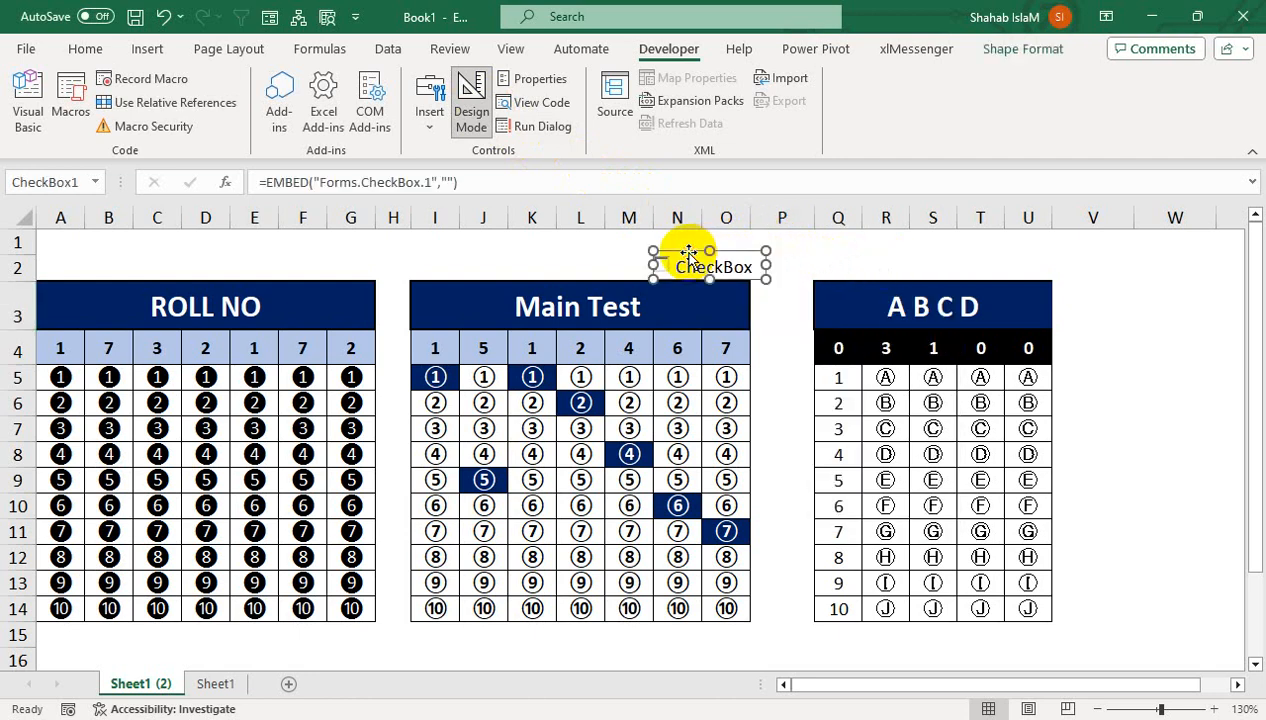
Open the properties of the ActiveX check box and rename the control to Check
right_click(745, 266)
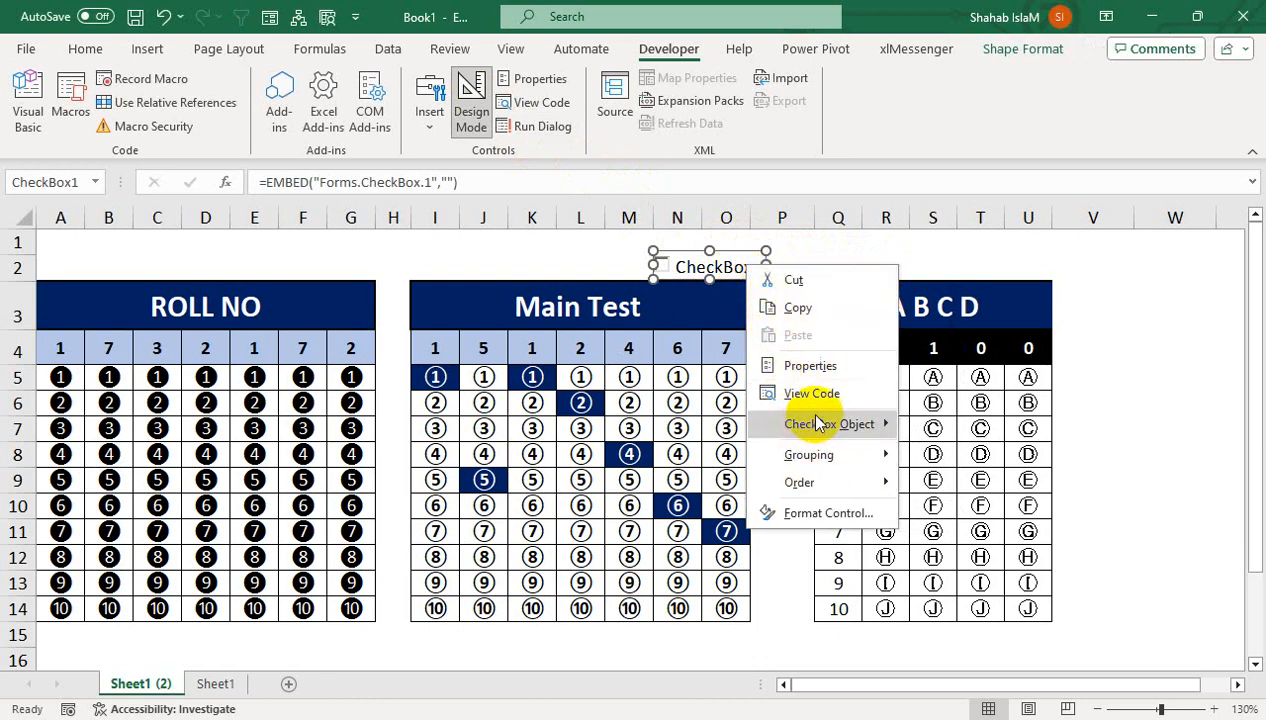
left_click(827, 367)
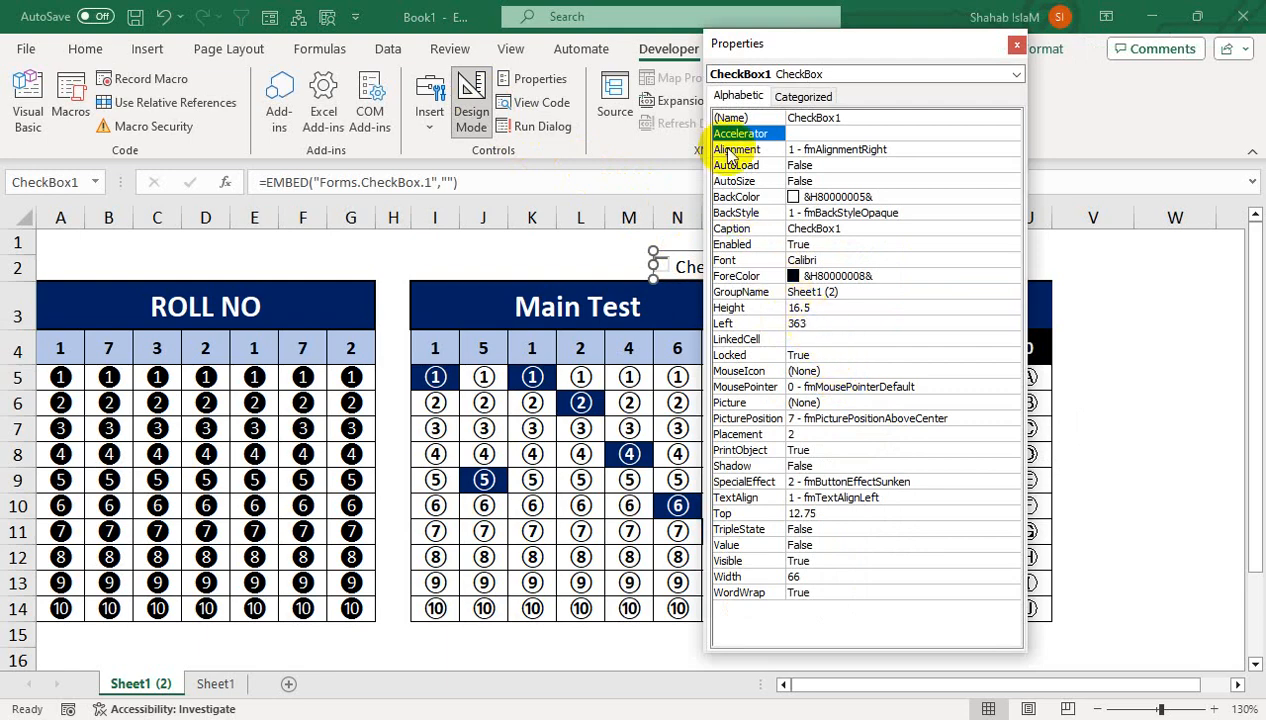
left_click_drag(760, 43, 906, 109)
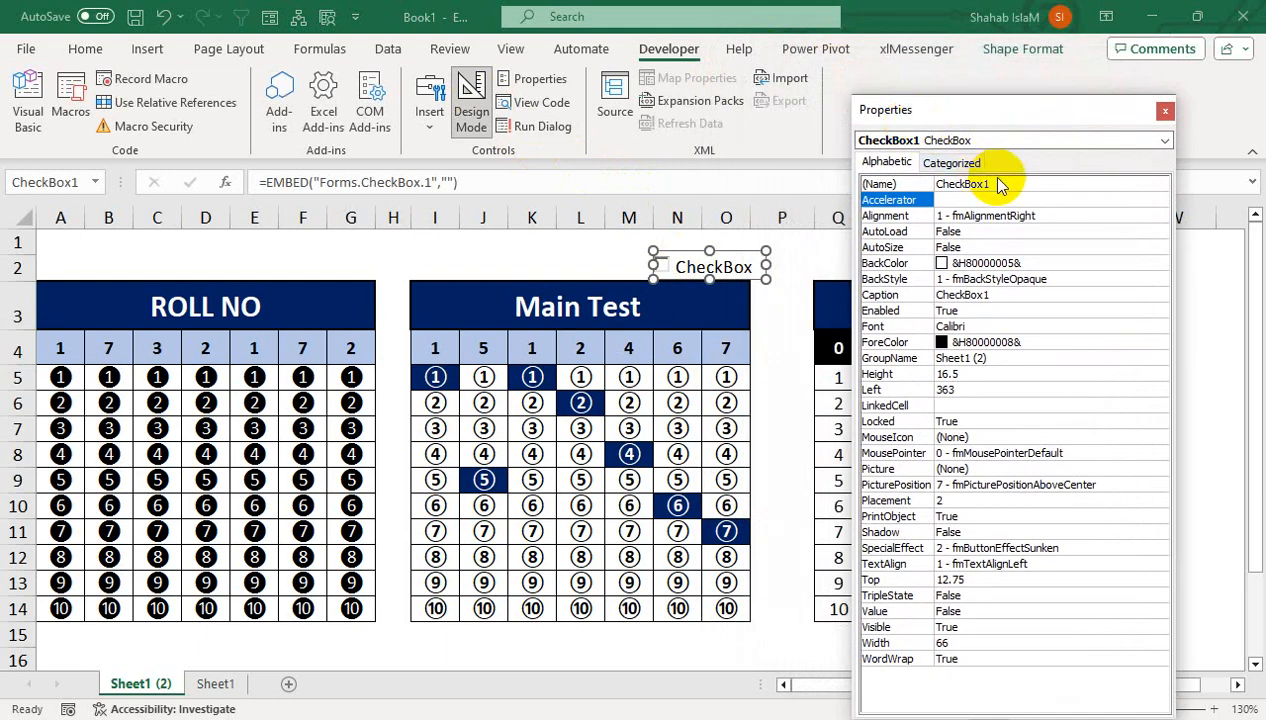
left_click(998, 184)
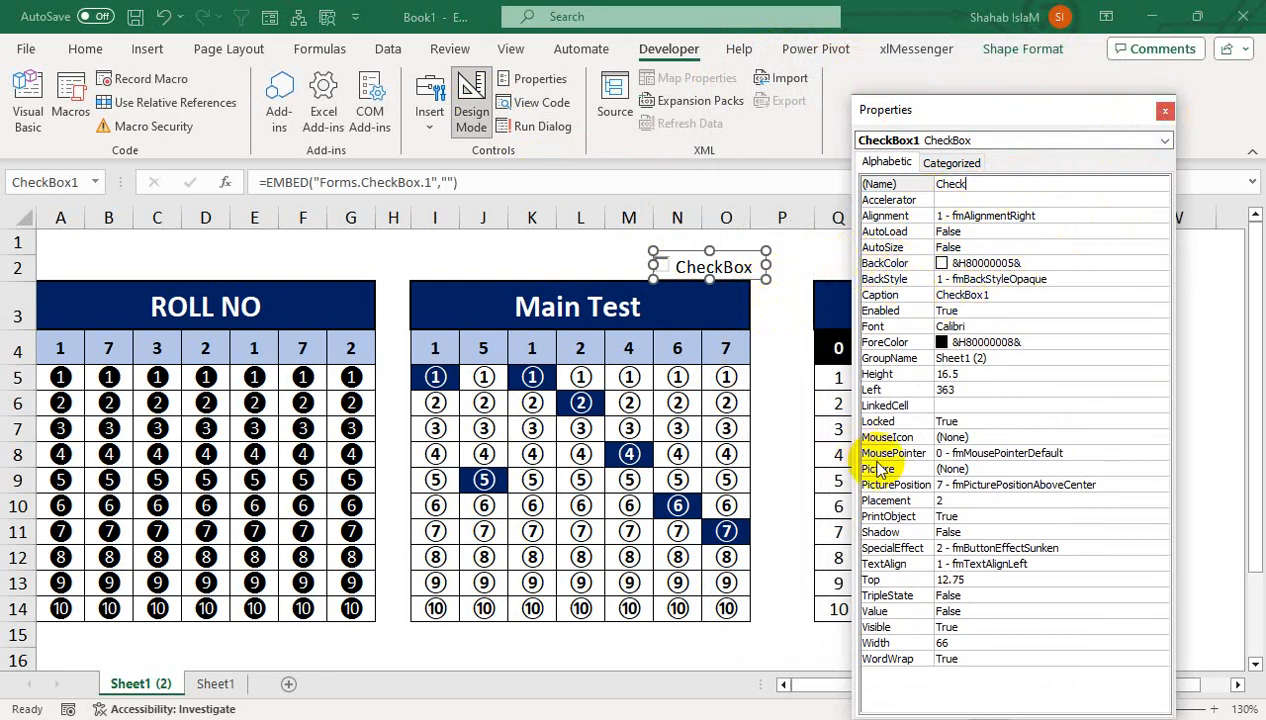
Set the check box's LinkedCell property to P3 and close its properties
left_click(884, 405)
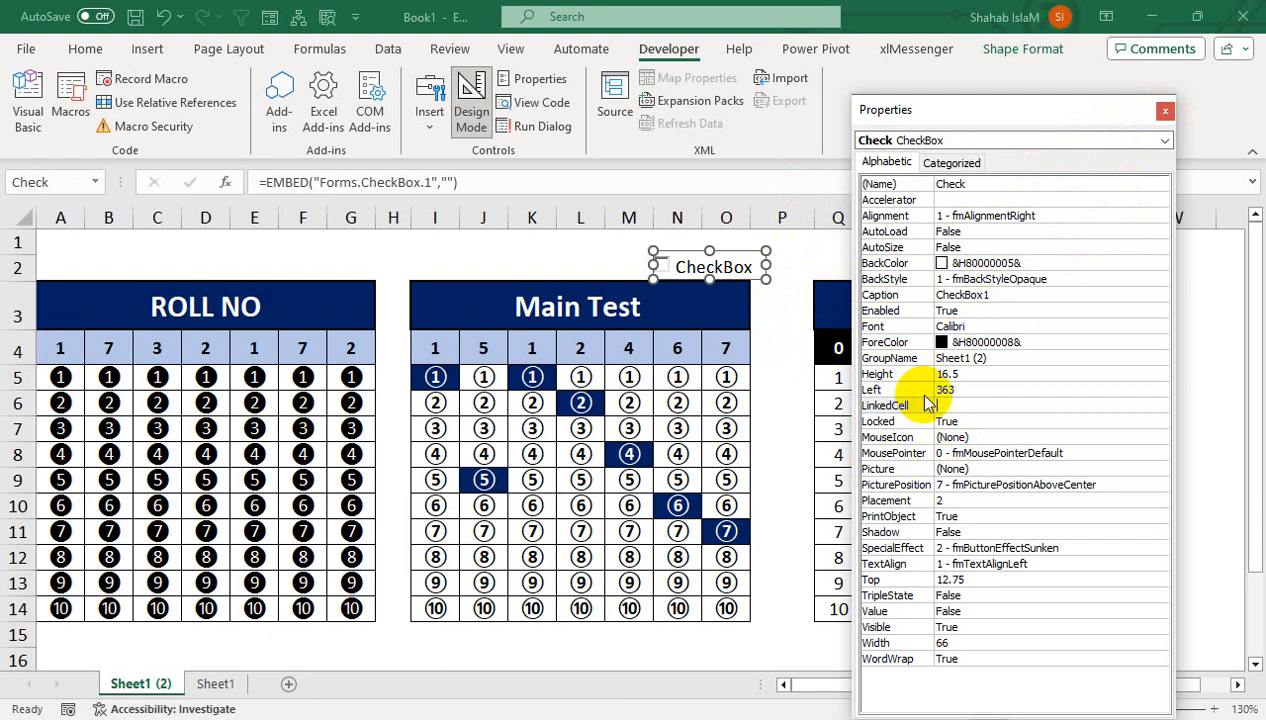
type("P3")
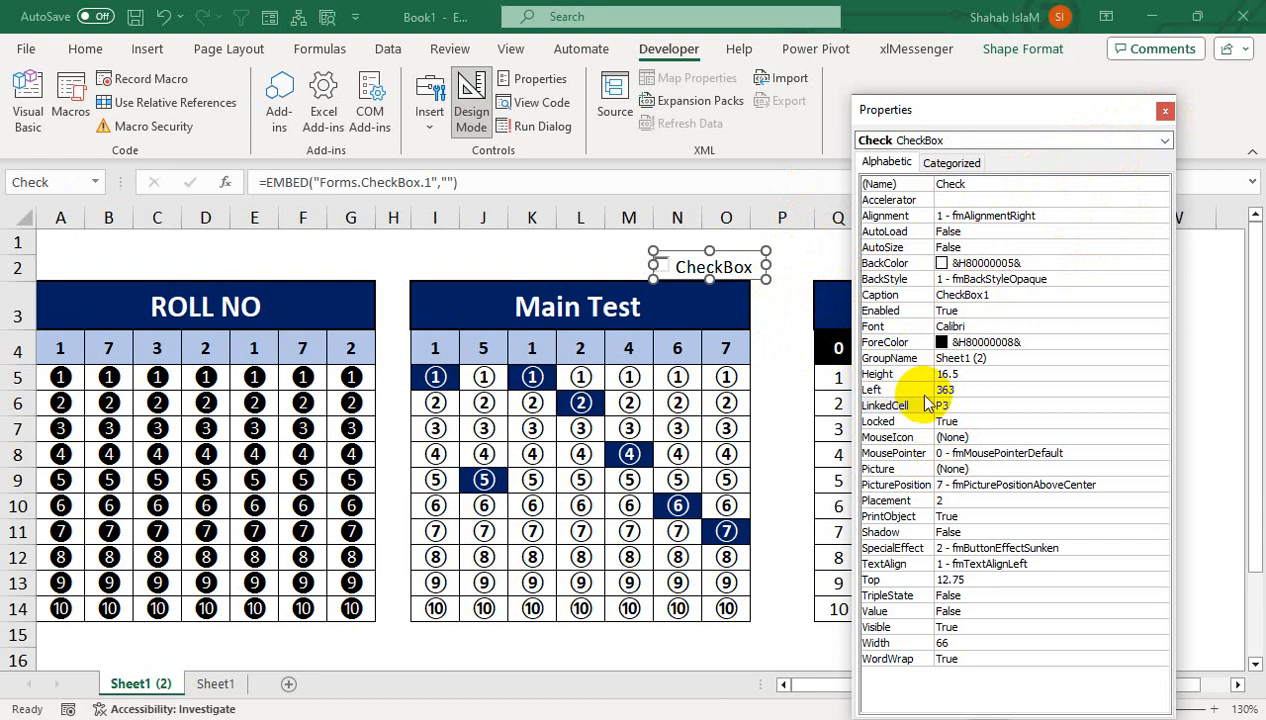
left_click(1203, 294)
left_click(657, 267)
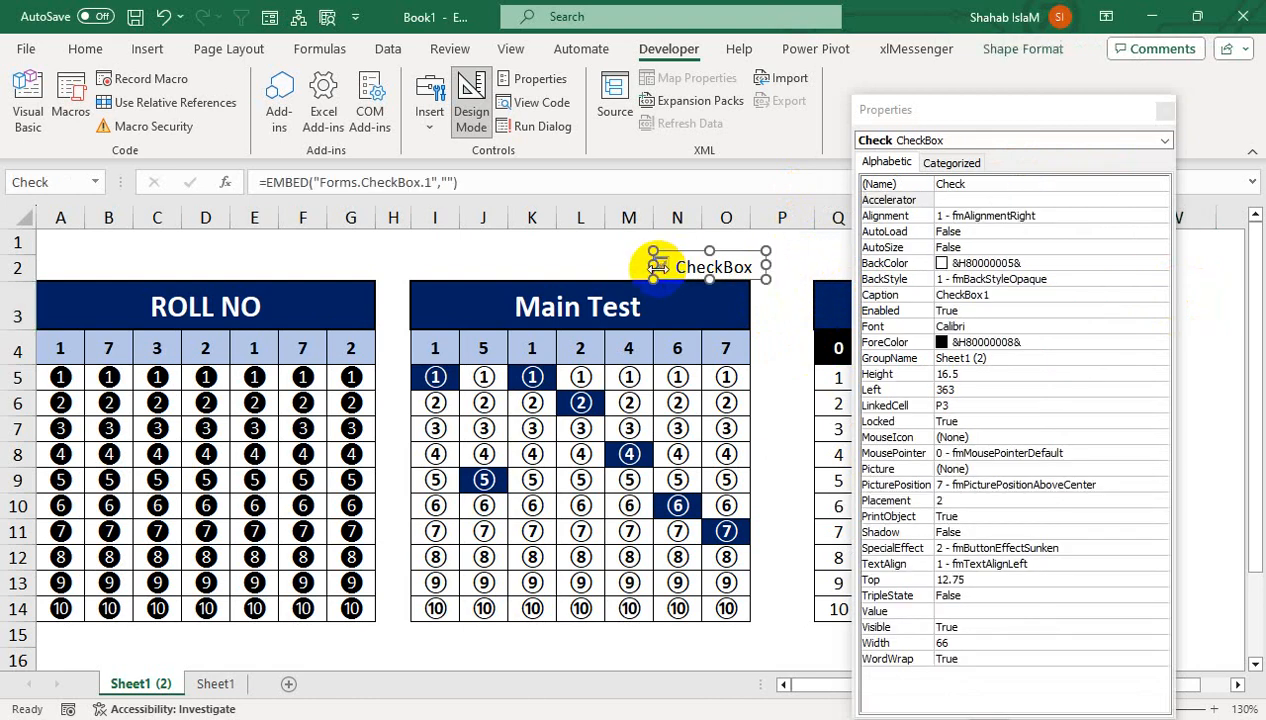
left_click(1164, 111)
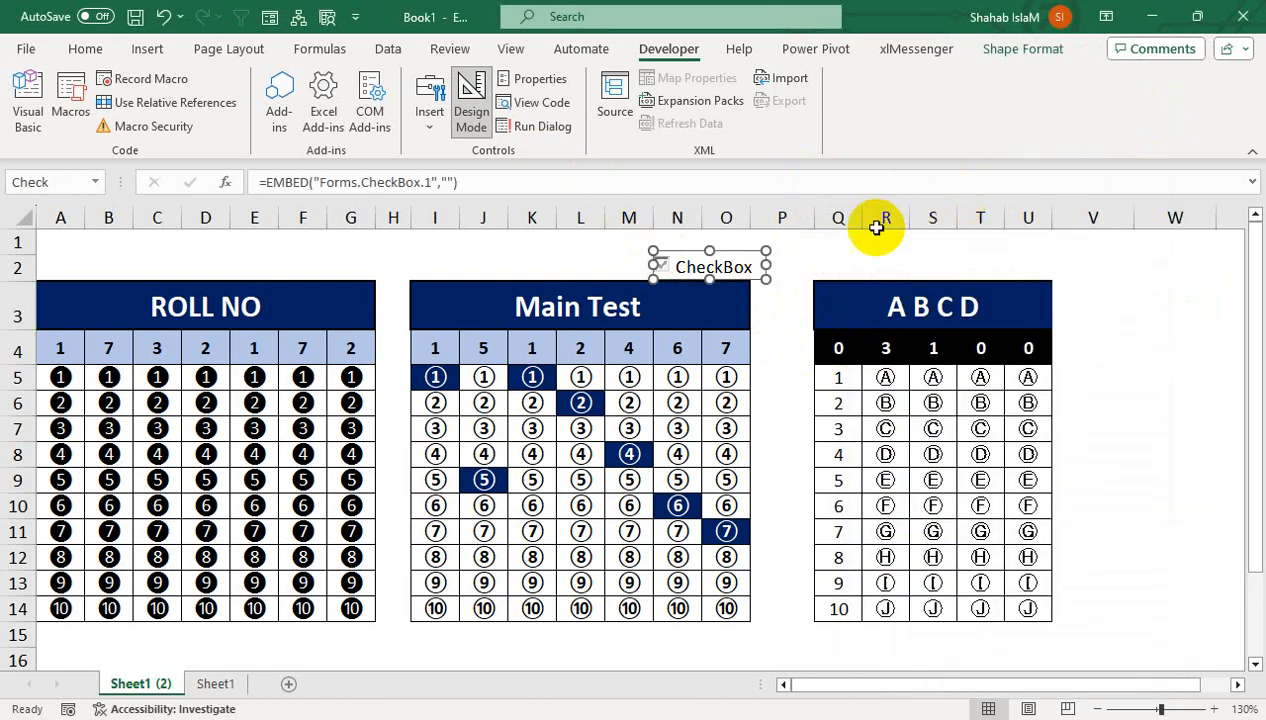
Turn off Design Mode, toggle the check box and inspect its linked cell P3
left_click(769, 301)
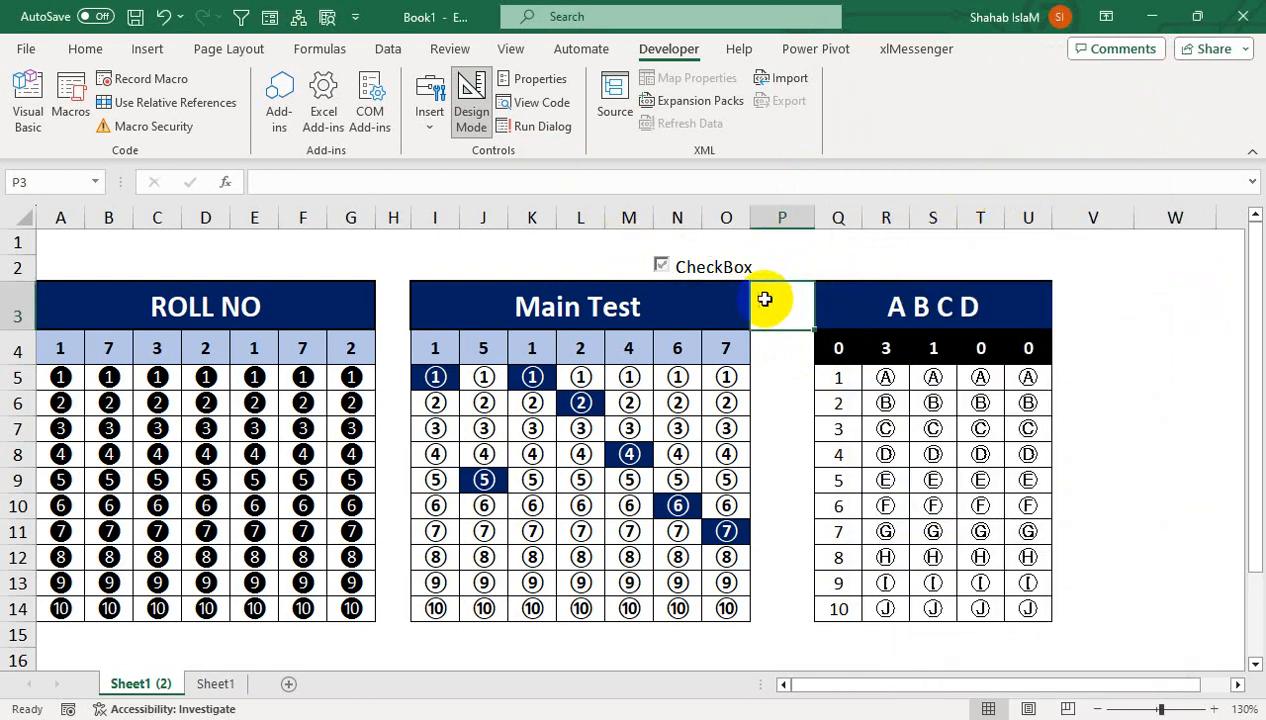
left_click(612, 262)
left_click(471, 100)
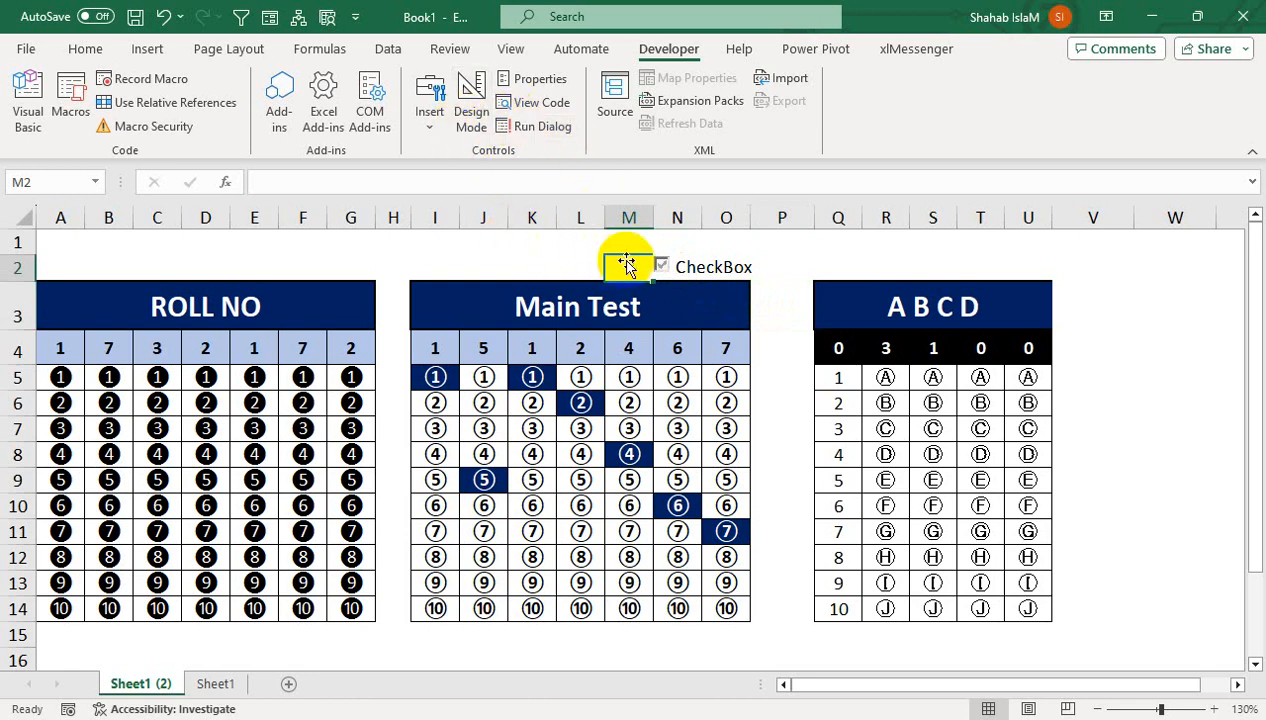
left_click(661, 266)
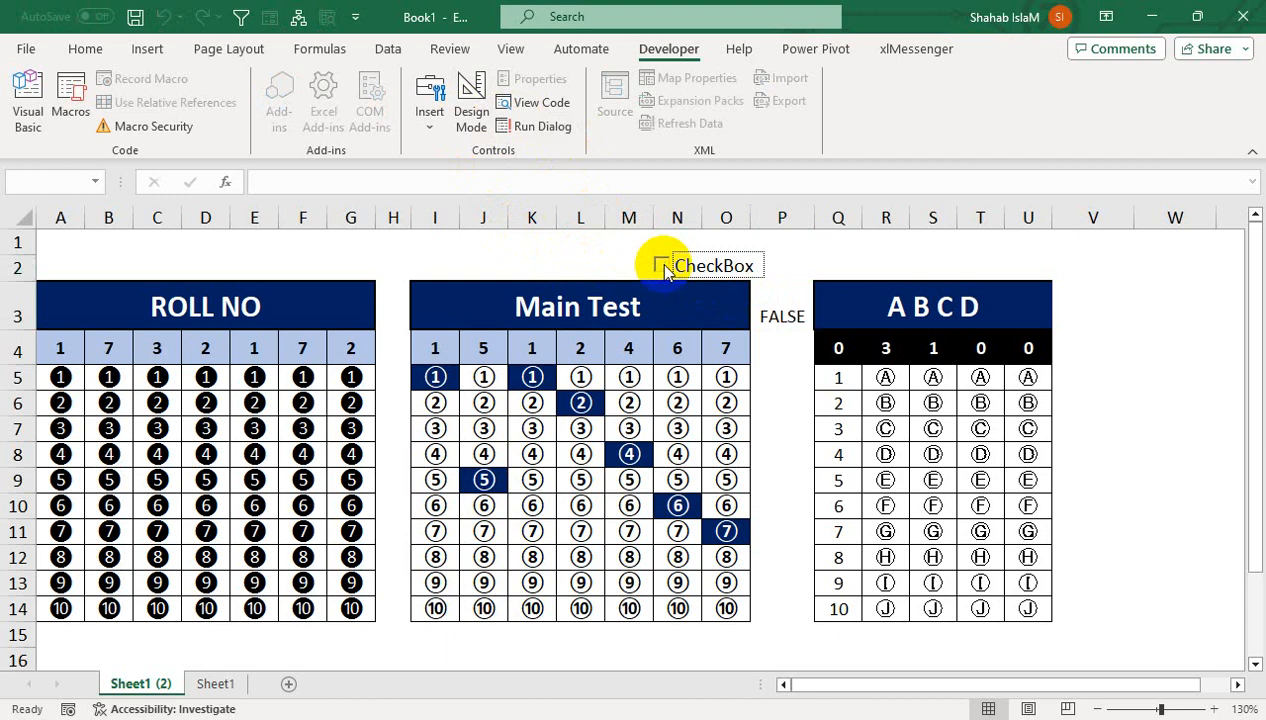
left_click(780, 316)
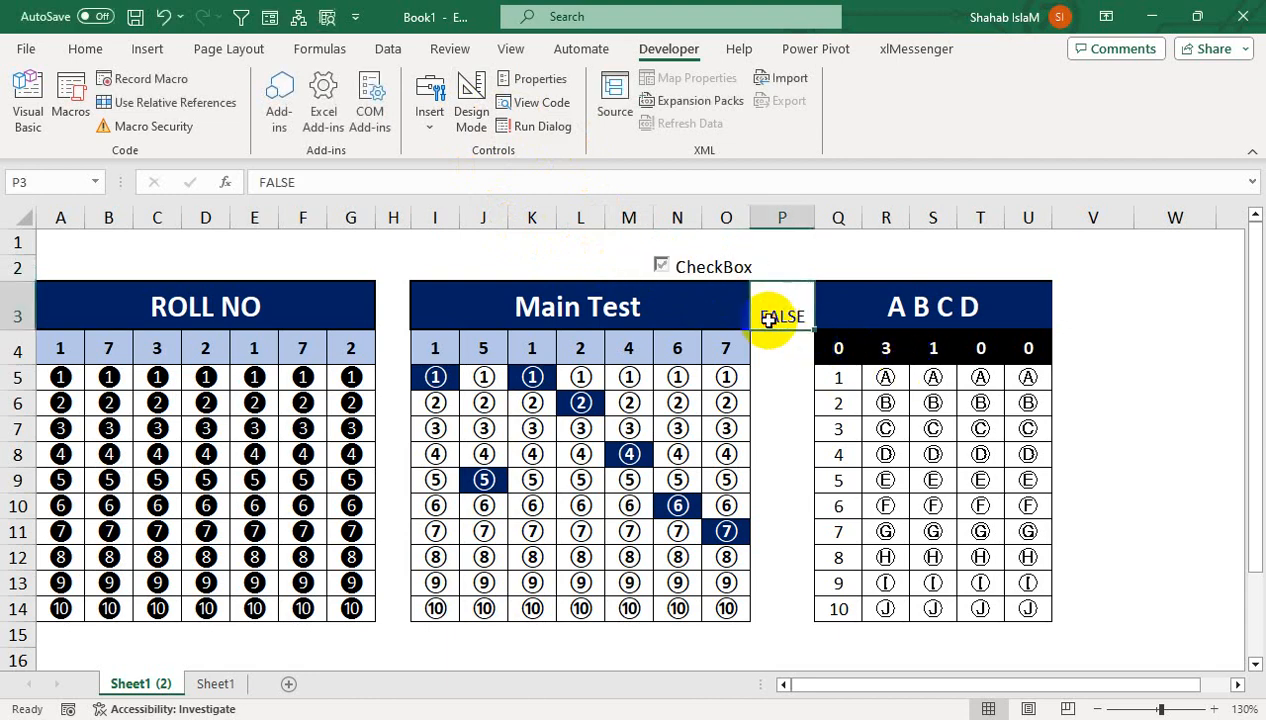
Enter the formula =IF(P3,ROW()-4) in cell Q5 so the number depends on the check box
left_click(840, 378)
double_click(840, 378)
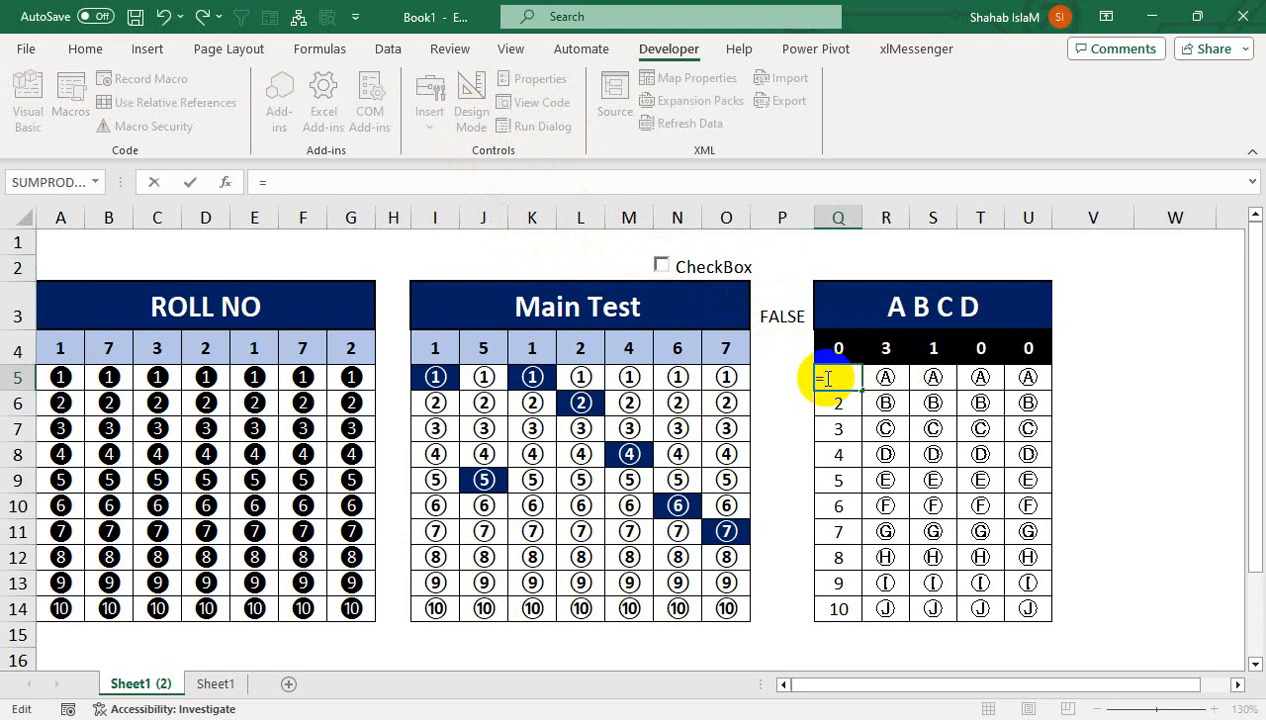
type("=IF(")
left_click(782, 316)
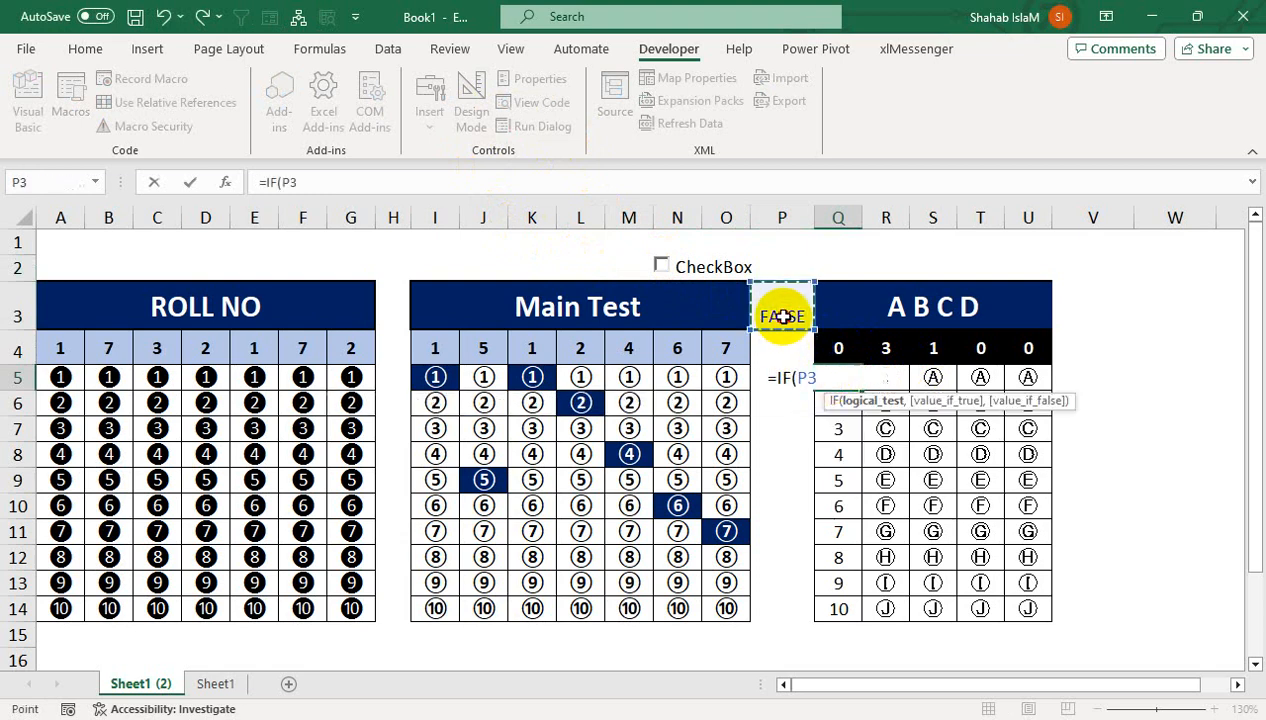
type(",")
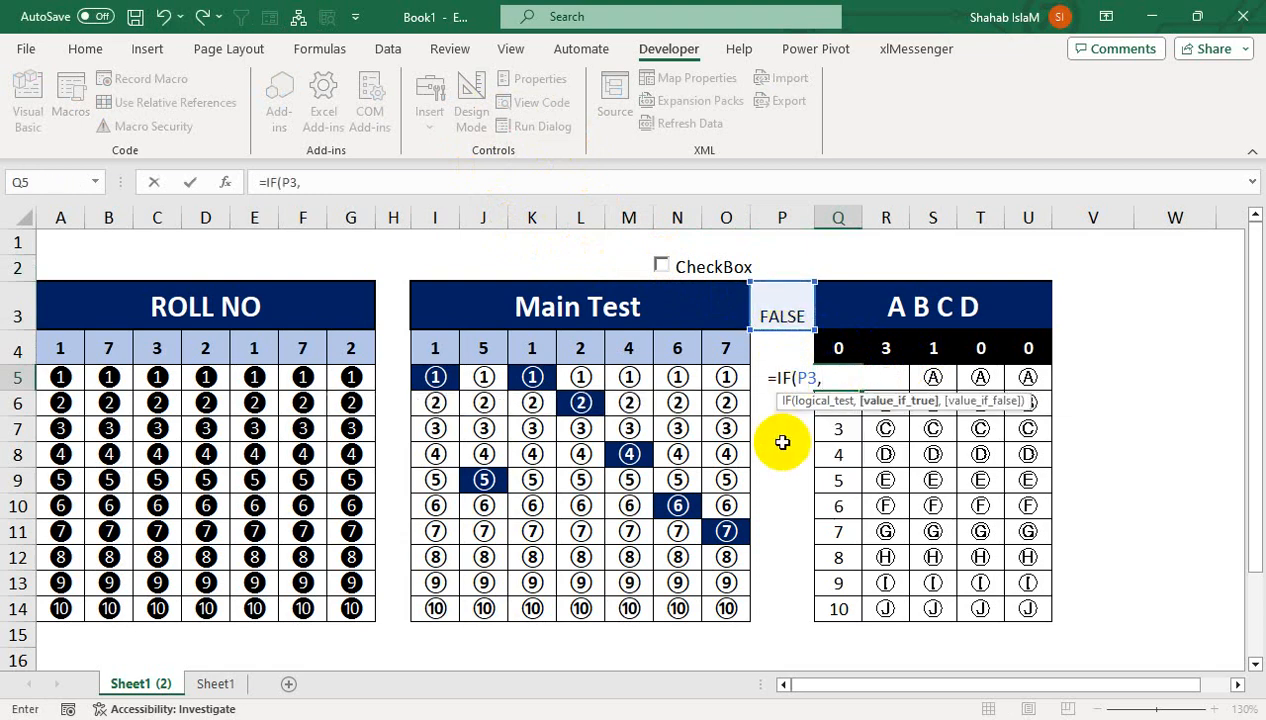
type("ROW")
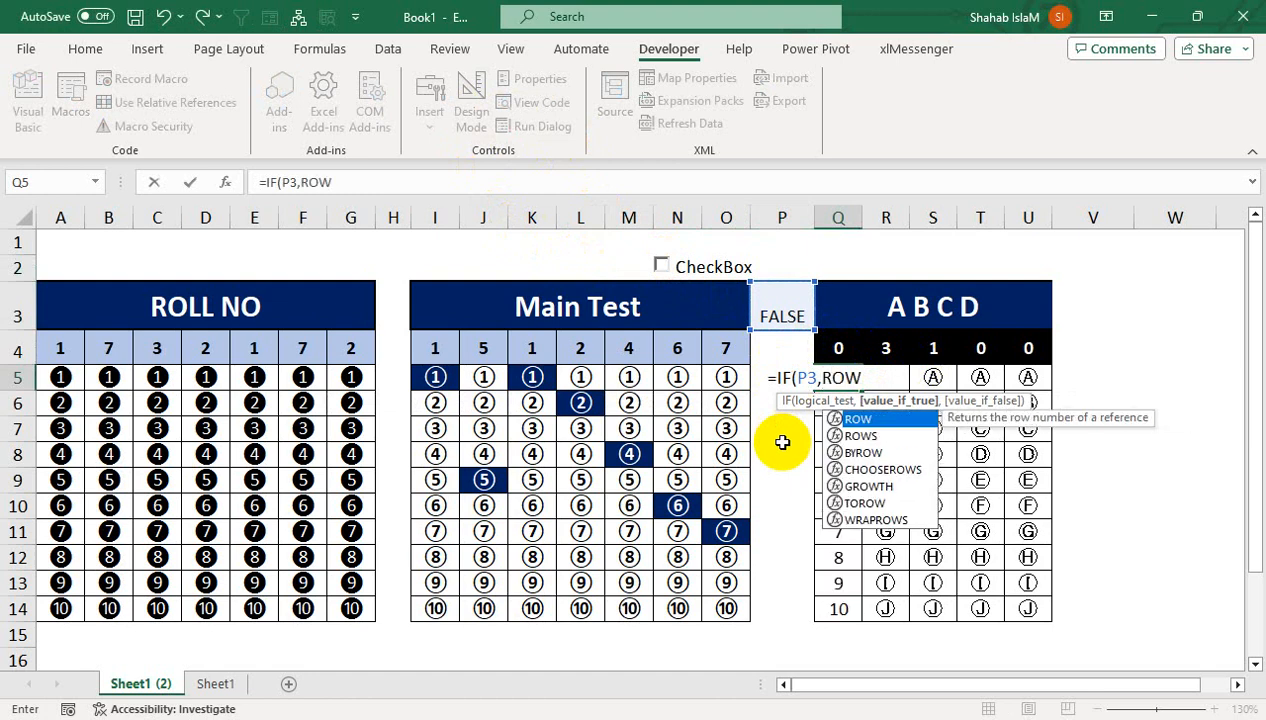
type("(")
type(")-4")
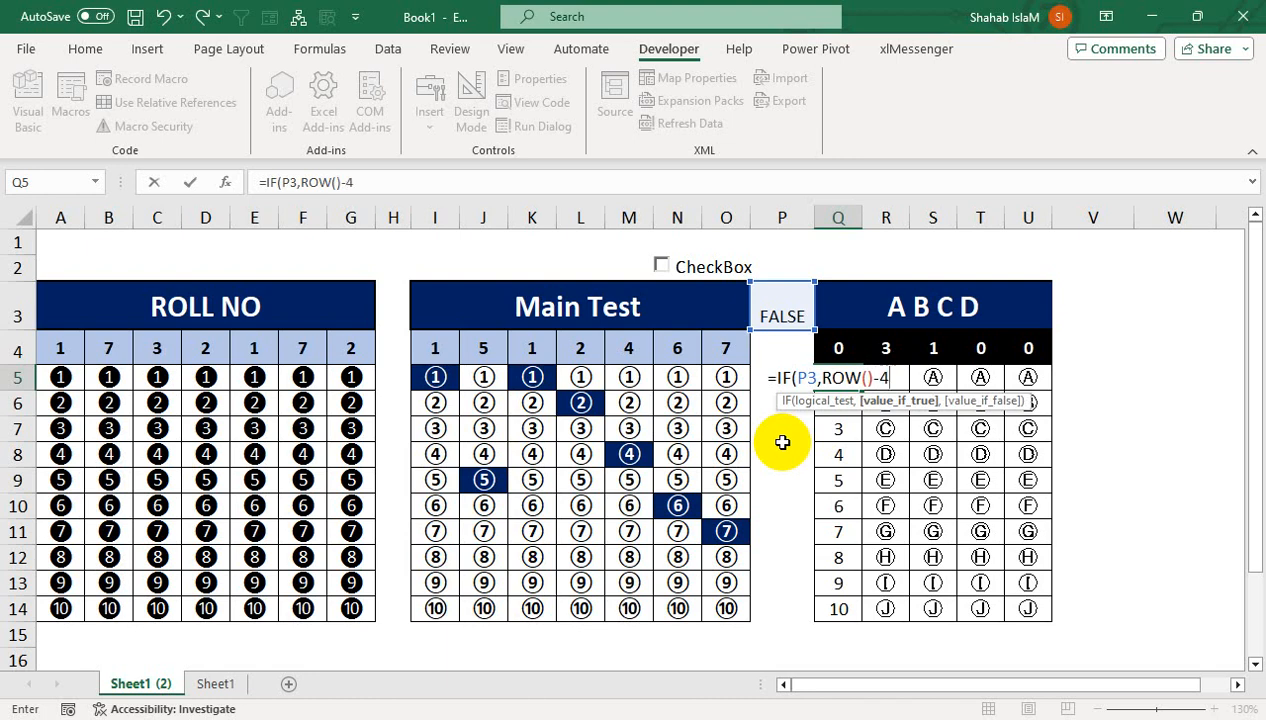
key("Return")
key("Return")
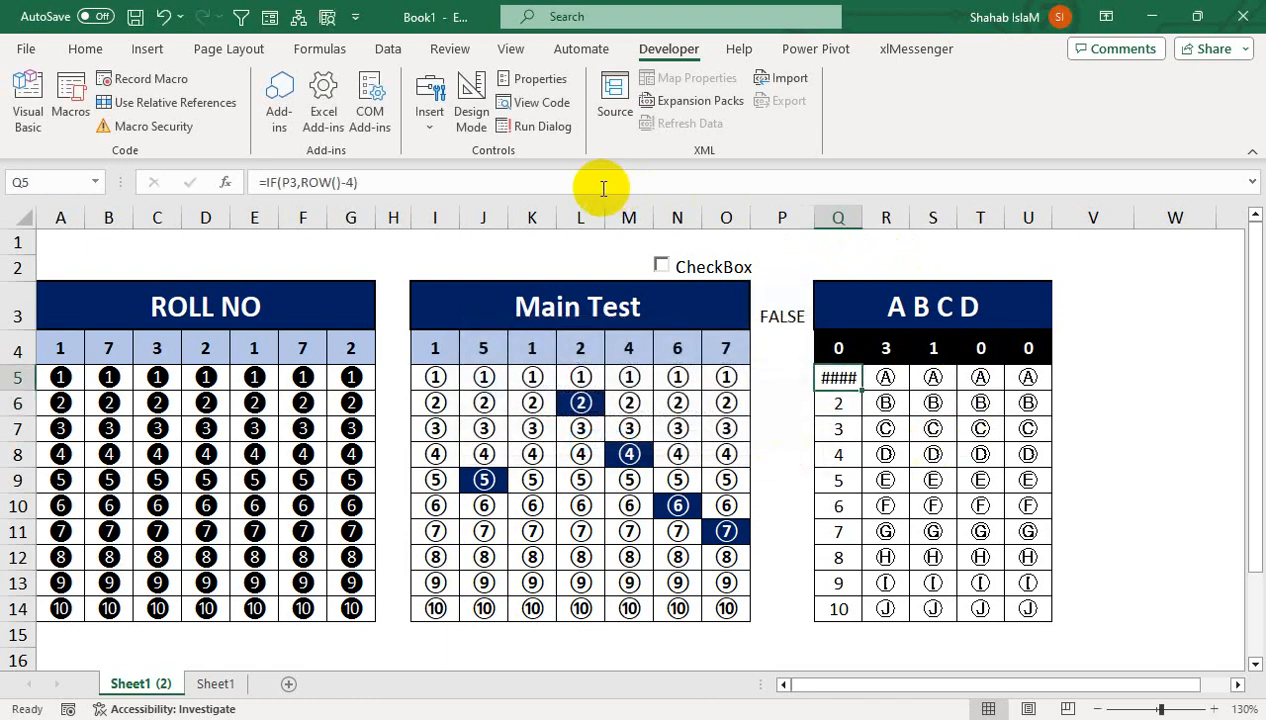
Add "" as the false result of the IF formula in Q5 and tick the check box
left_click(355, 182)
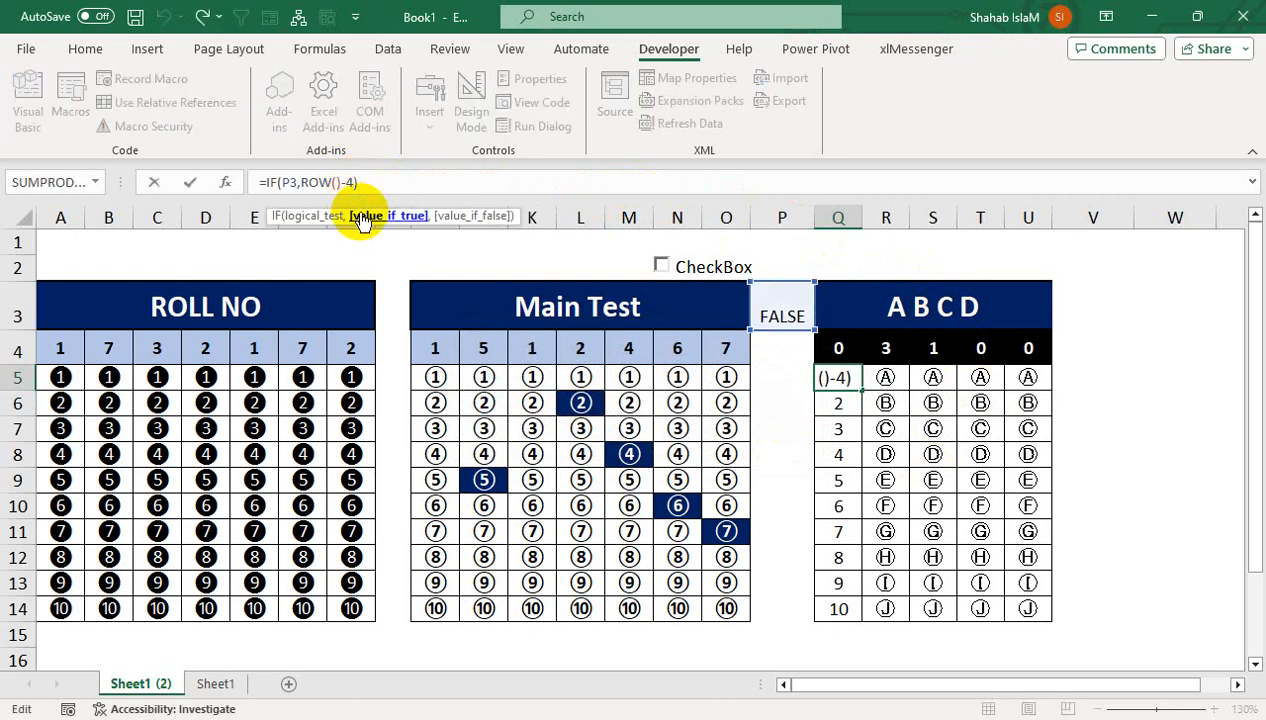
key("shift+Return")
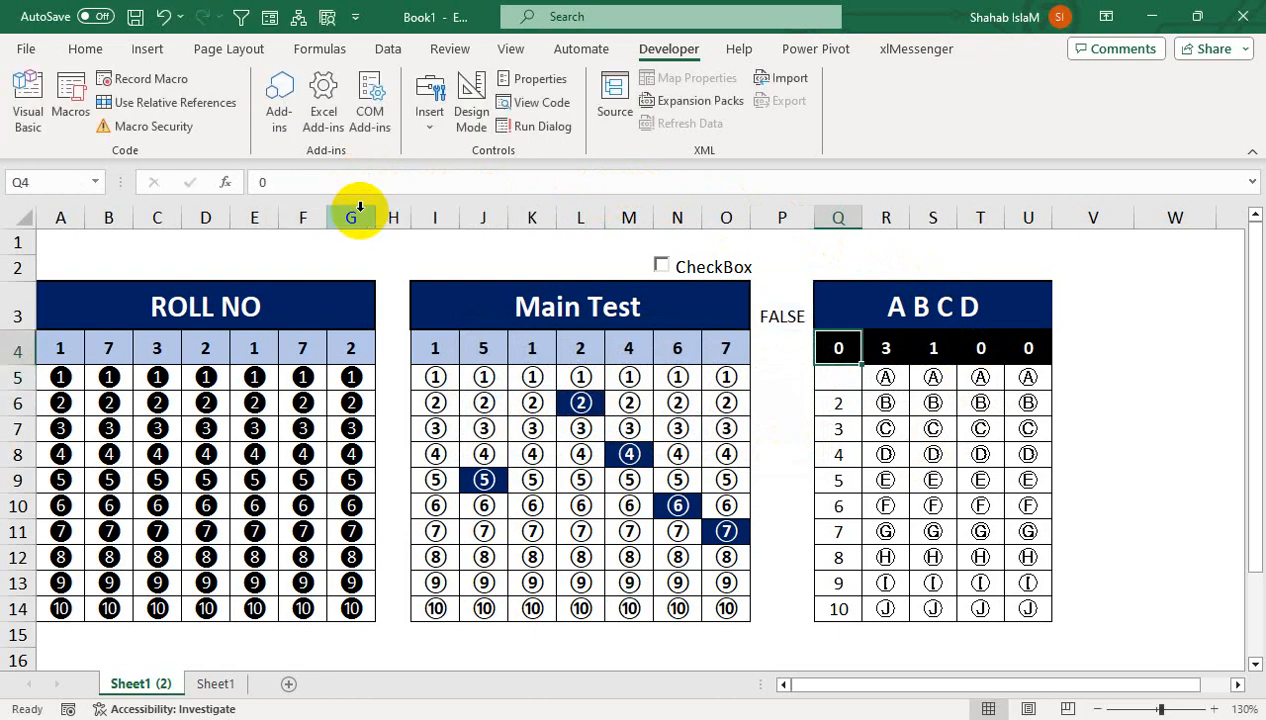
left_click(661, 264)
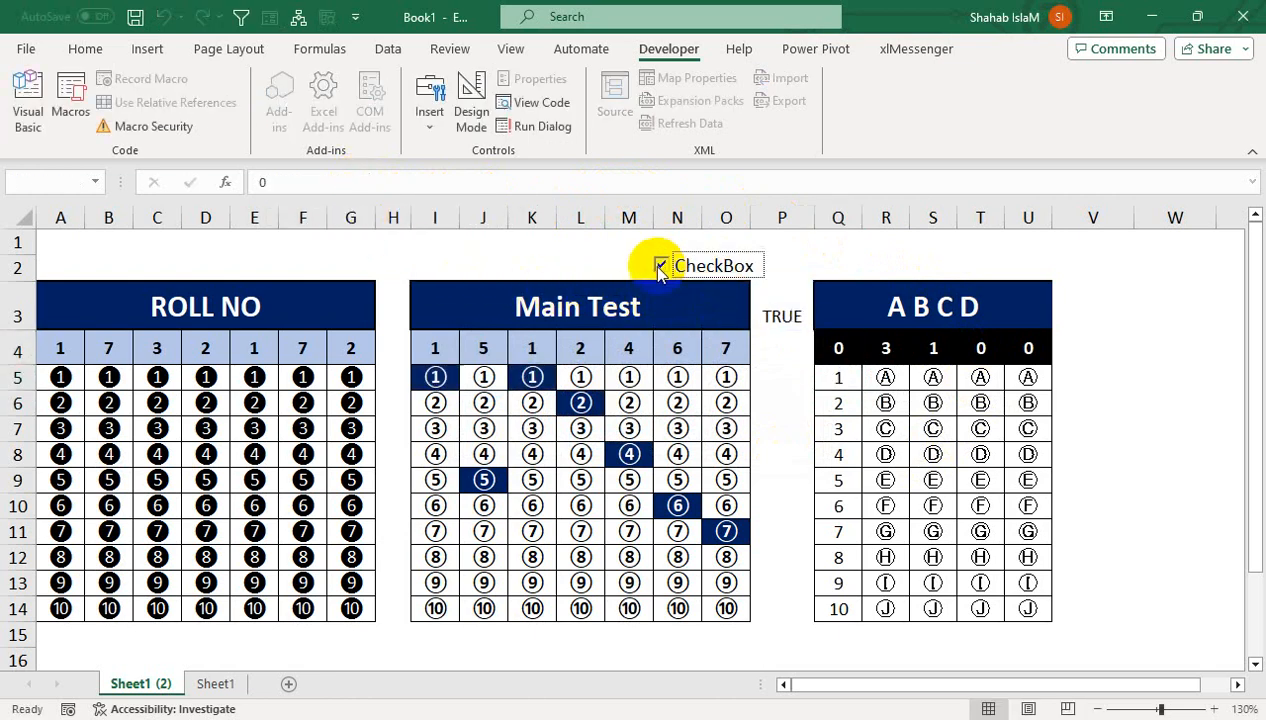
Fill the Q5 formula down to Q14 and inspect the copied formula in Q6
left_click(838, 380)
left_click_drag(860, 389, 848, 606)
double_click(830, 402)
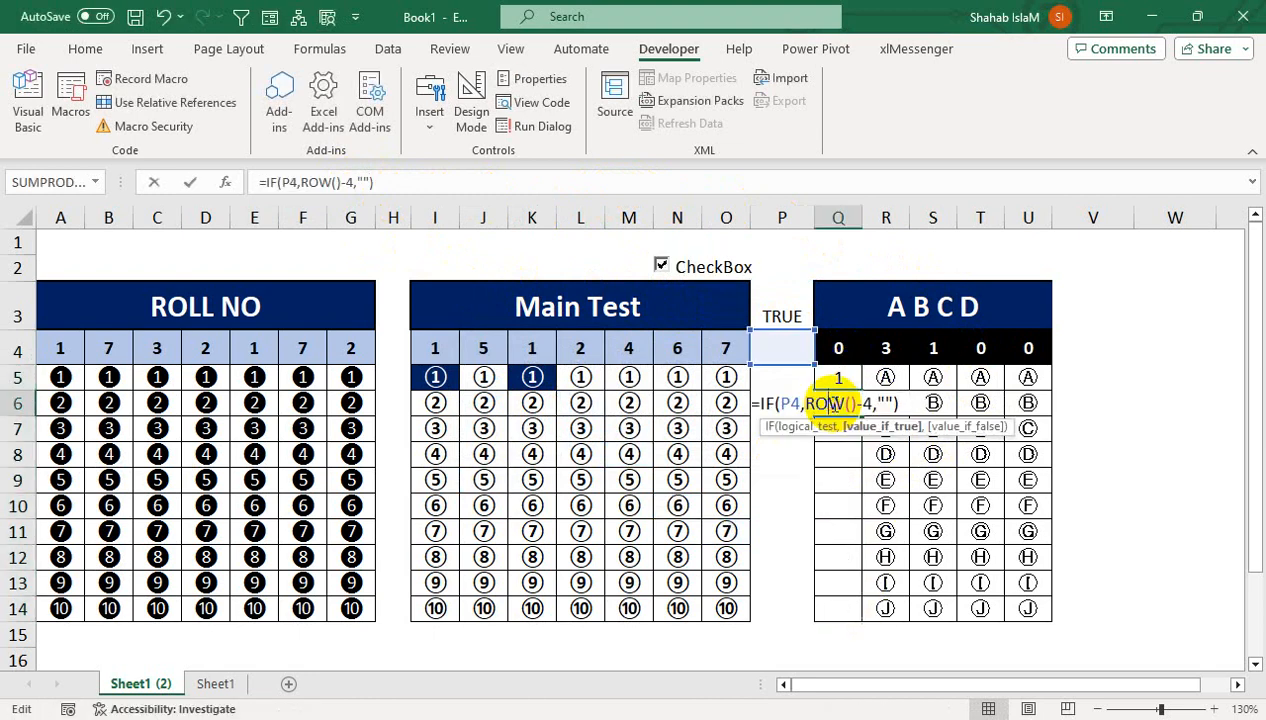
key("Return")
Make the P3 reference in Q5 absolute as $P$3 and fill the formula down to Q14
left_click(842, 381)
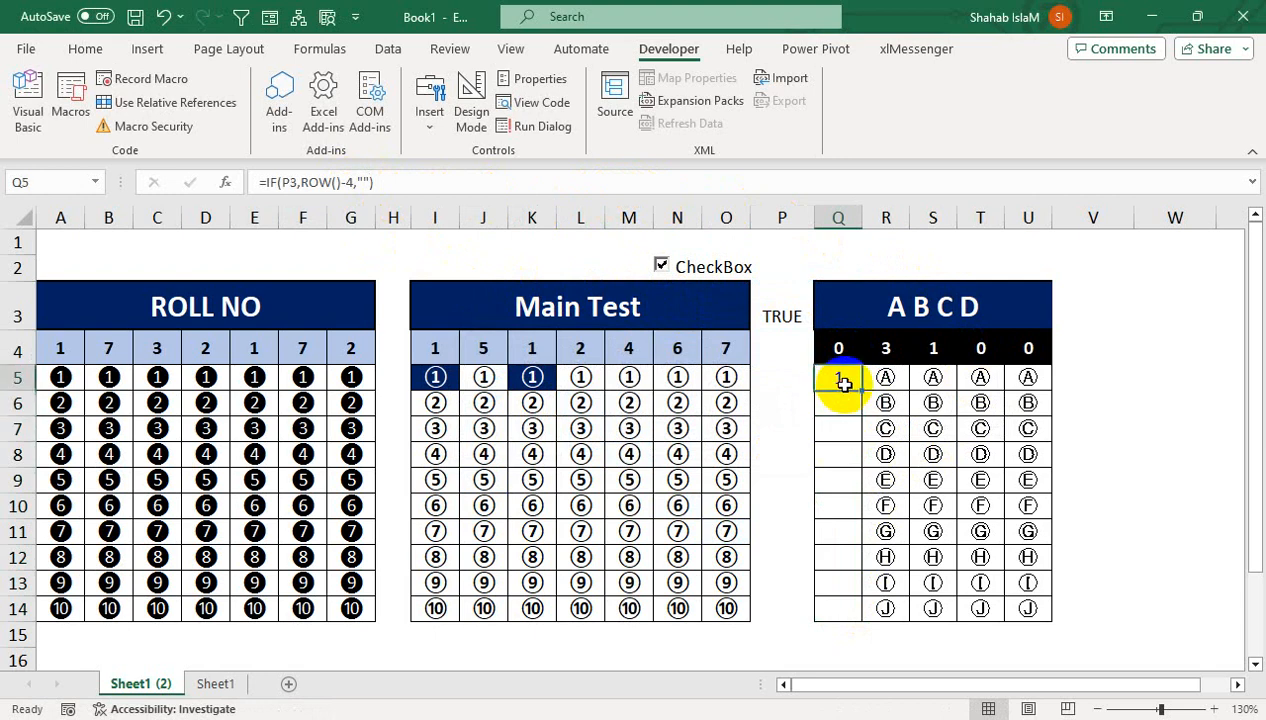
double_click(838, 380)
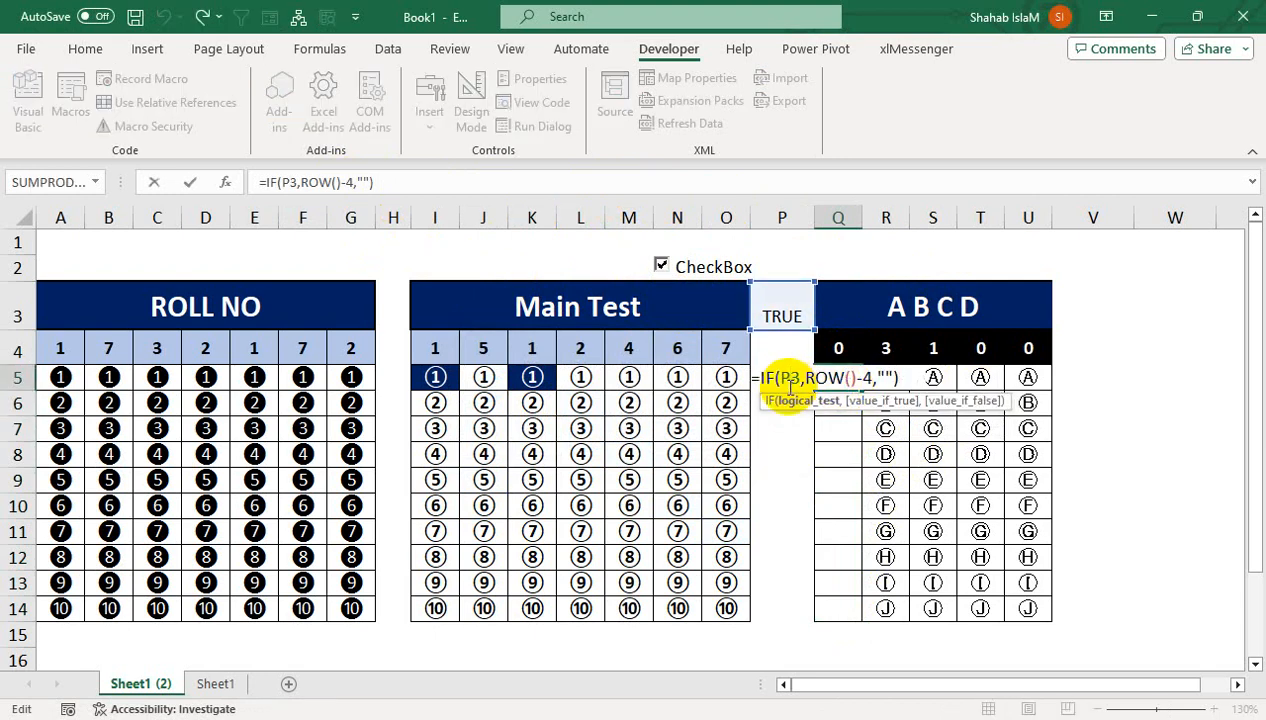
key("F4")
key("Return")
left_click(848, 389)
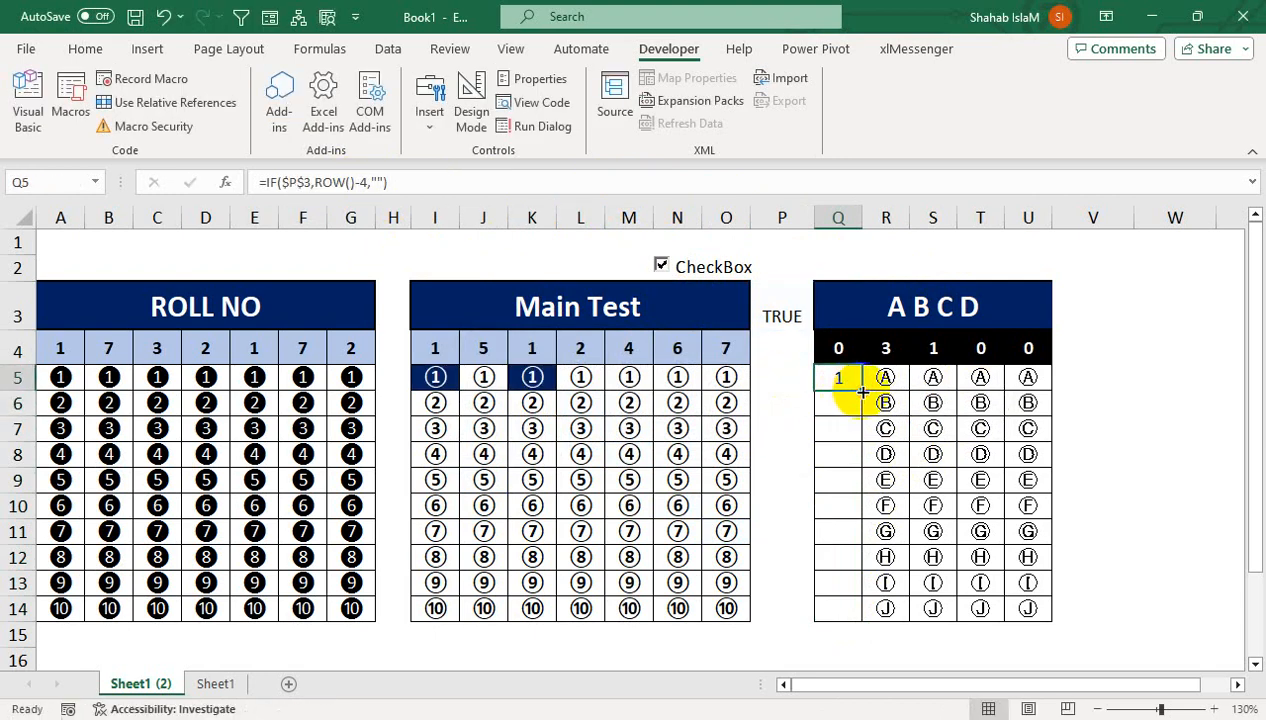
double_click(862, 391)
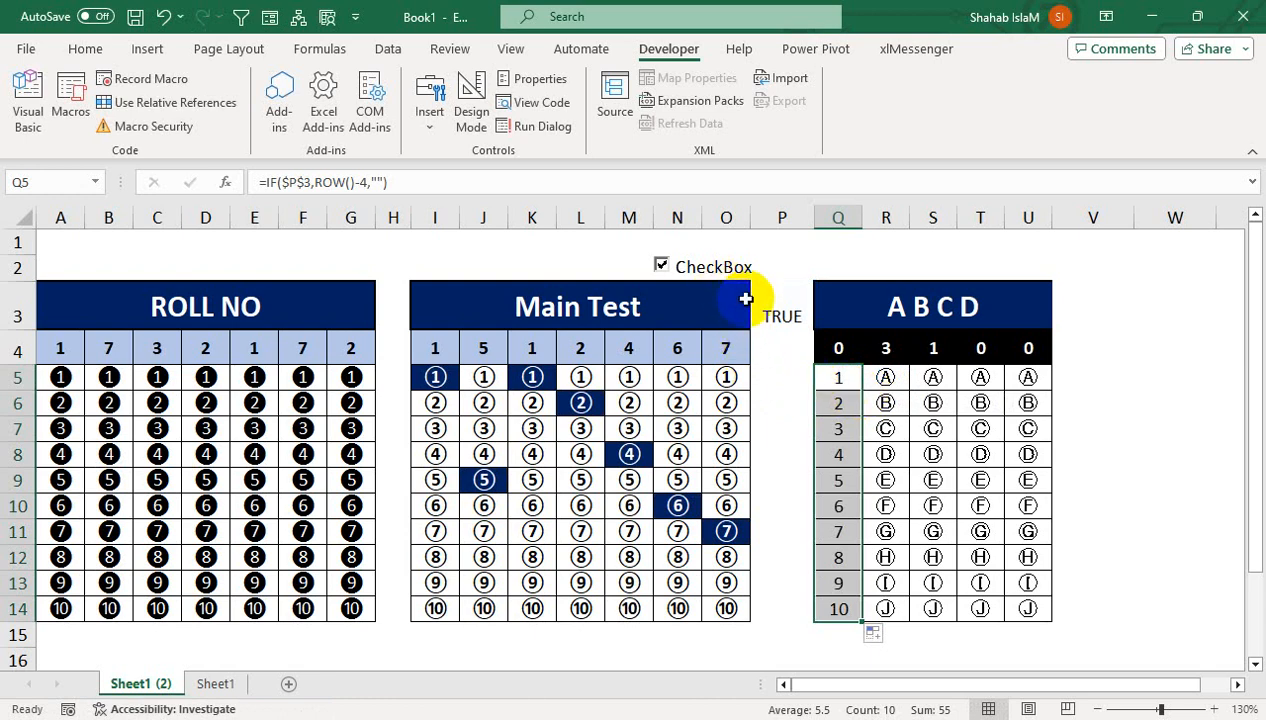
Hide the linked value in P3 by setting its font color to white
left_click(763, 304)
left_click(85, 48)
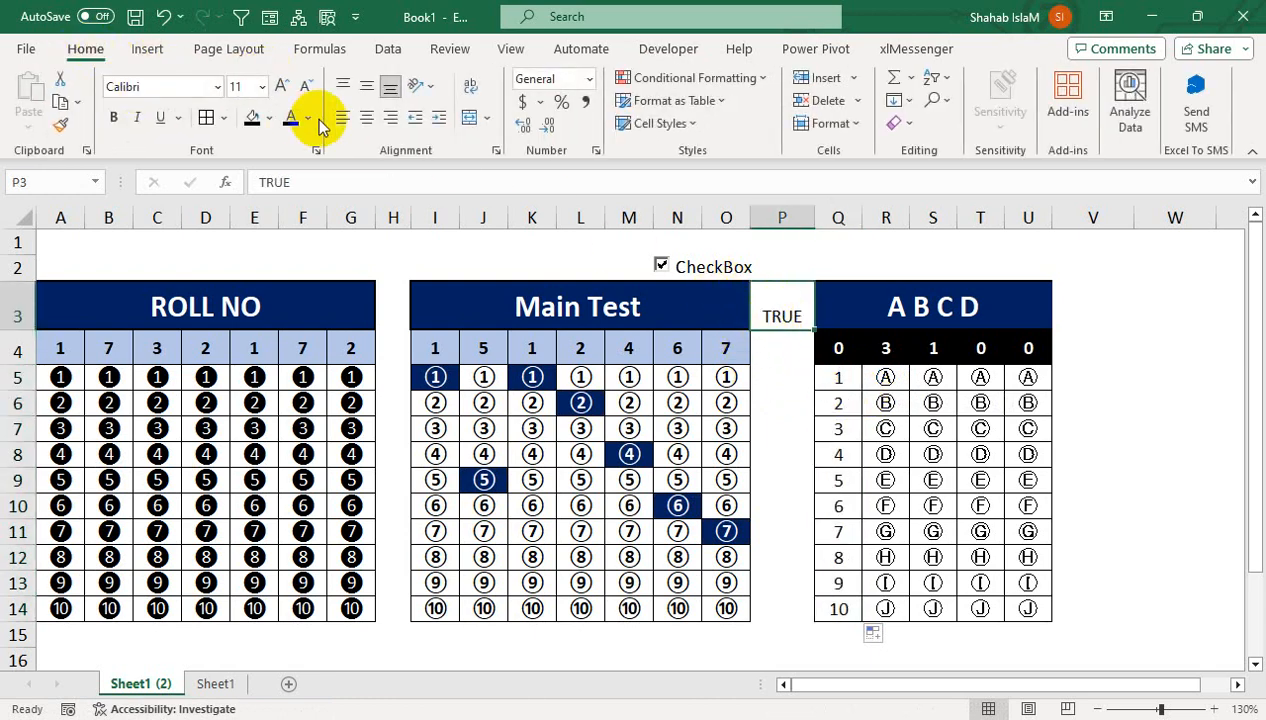
left_click(308, 118)
left_click(300, 198)
left_click(560, 300)
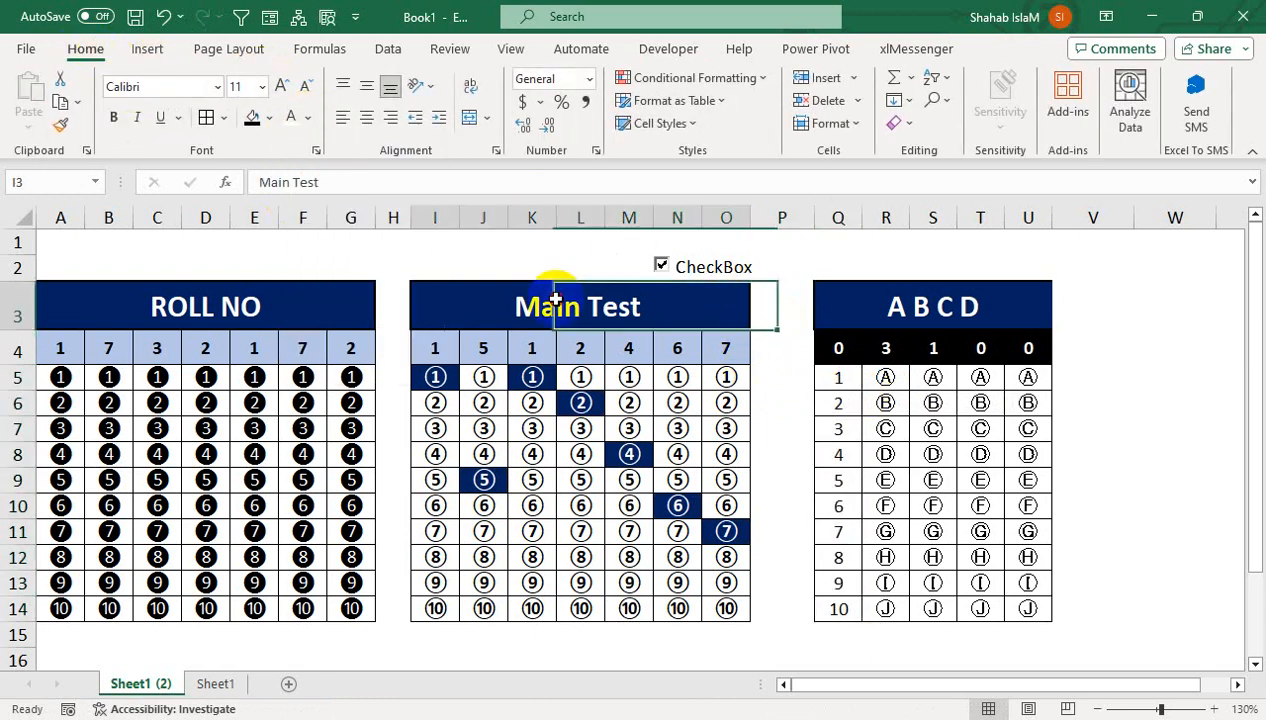
Untick the check box and clear the Main Test bubbles in L6 and N9
left_click(660, 265)
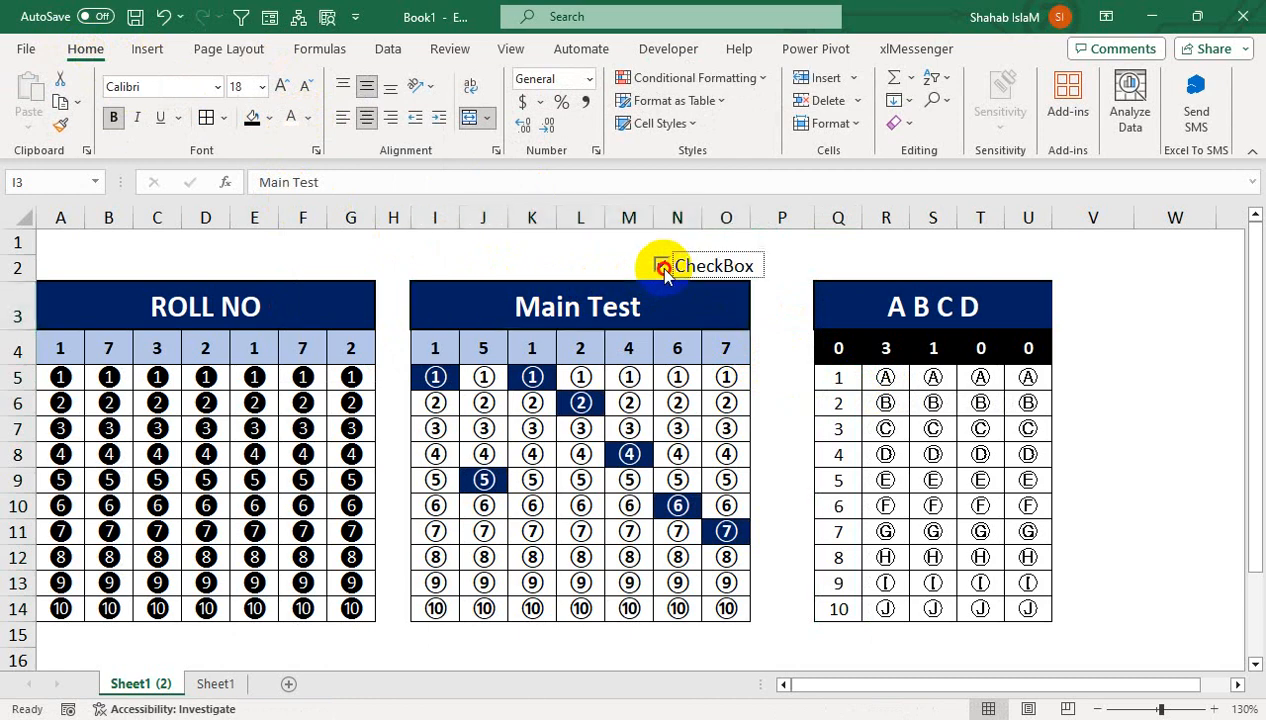
left_click(578, 402)
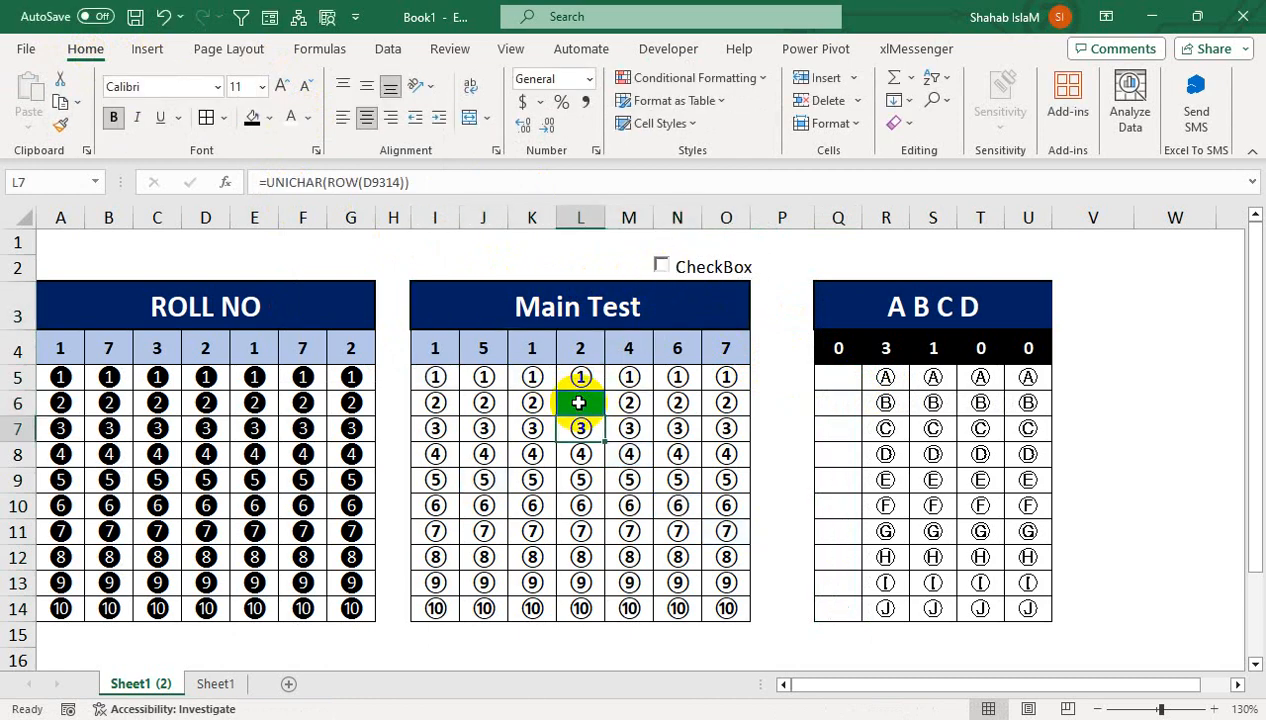
key("Right")
key("Right")
key("Down")
key("Down")
key("Delete")
key("Right")
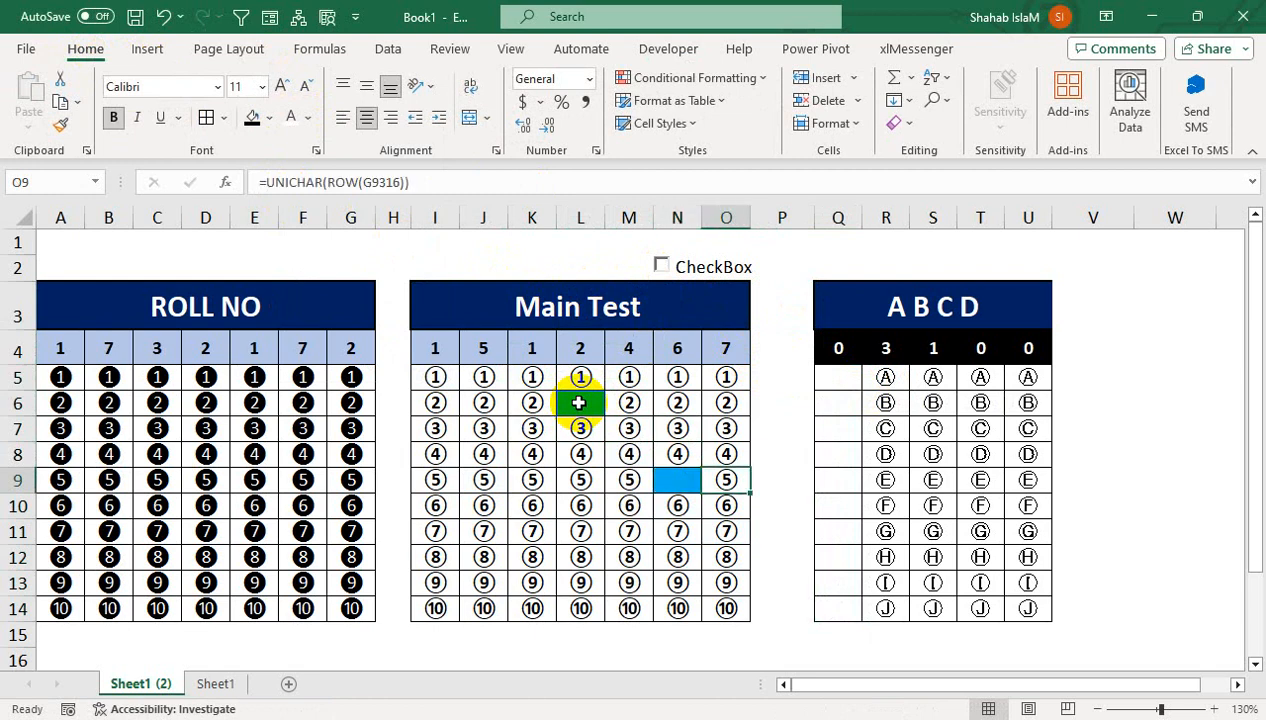
Clear the Main Test bubble in N10 and undo that deletion
key("Up")
key("Left")
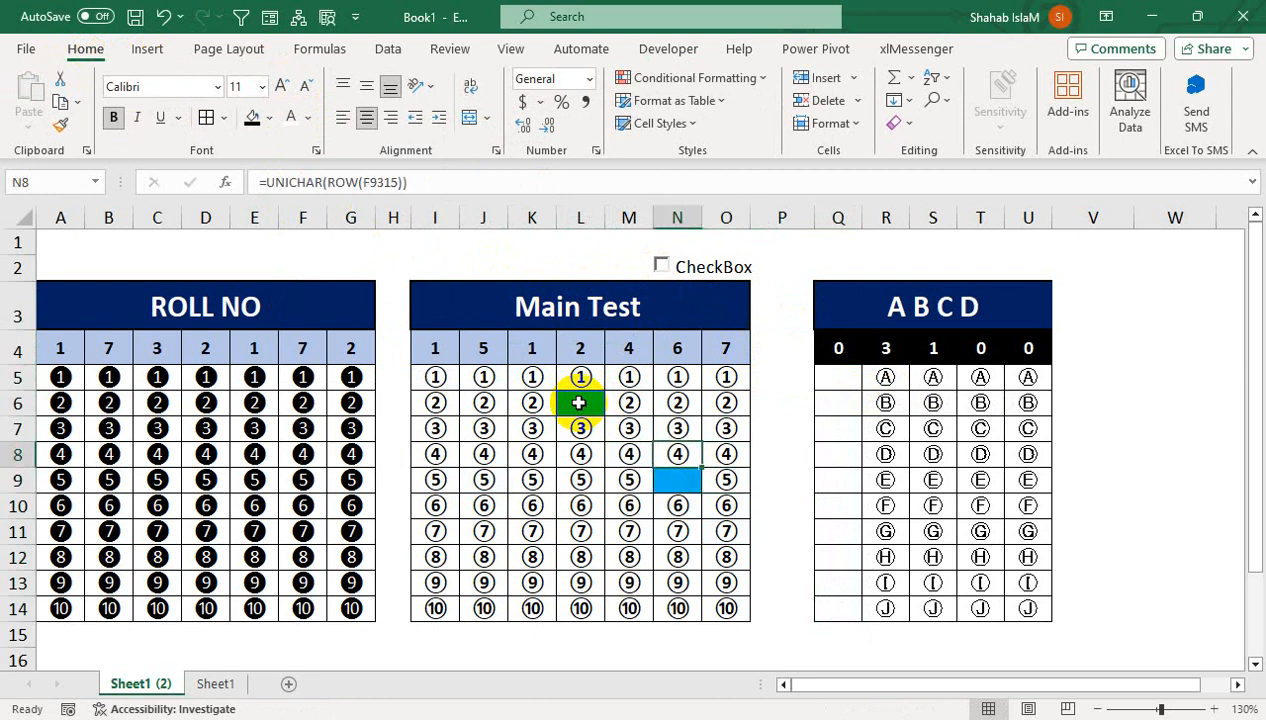
key("Down")
key("Down")
key("Delete")
key("Up")
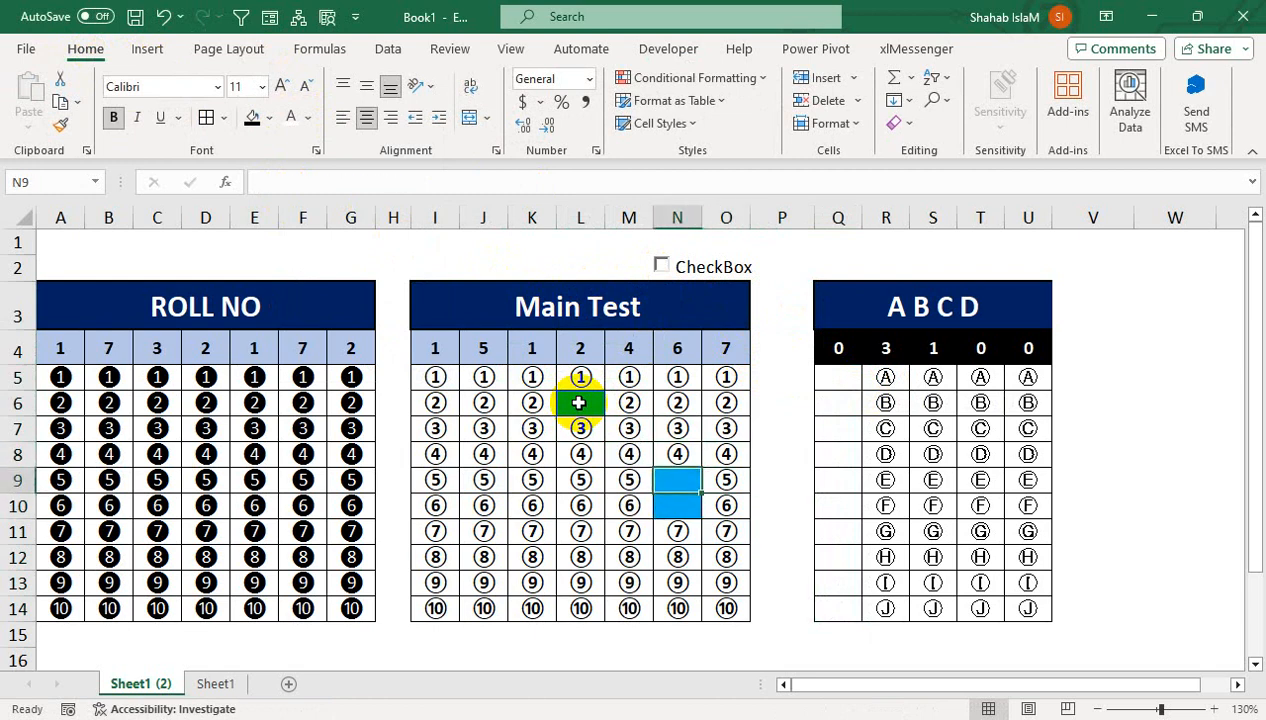
key("ctrl+z")
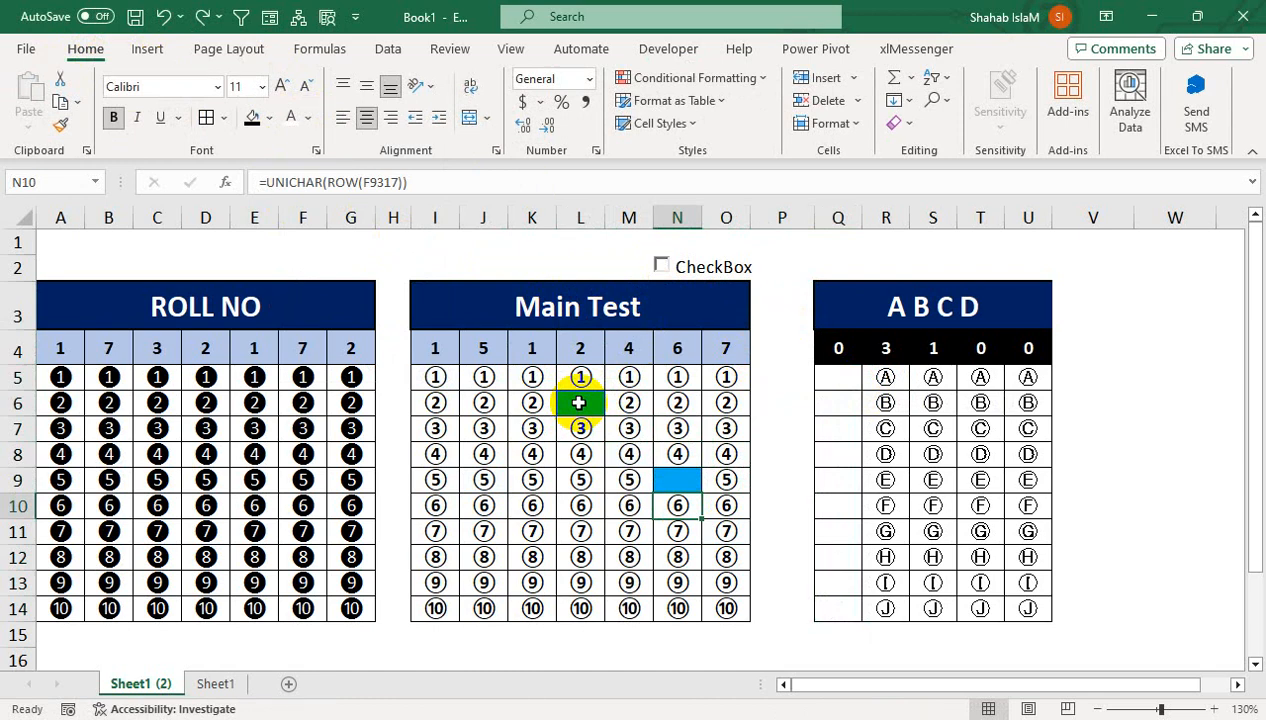
Clear the Main Test bubble in L12, with L6 kept empty
left_click(578, 402)
key("Delete")
left_click(581, 552)
key("Delete")
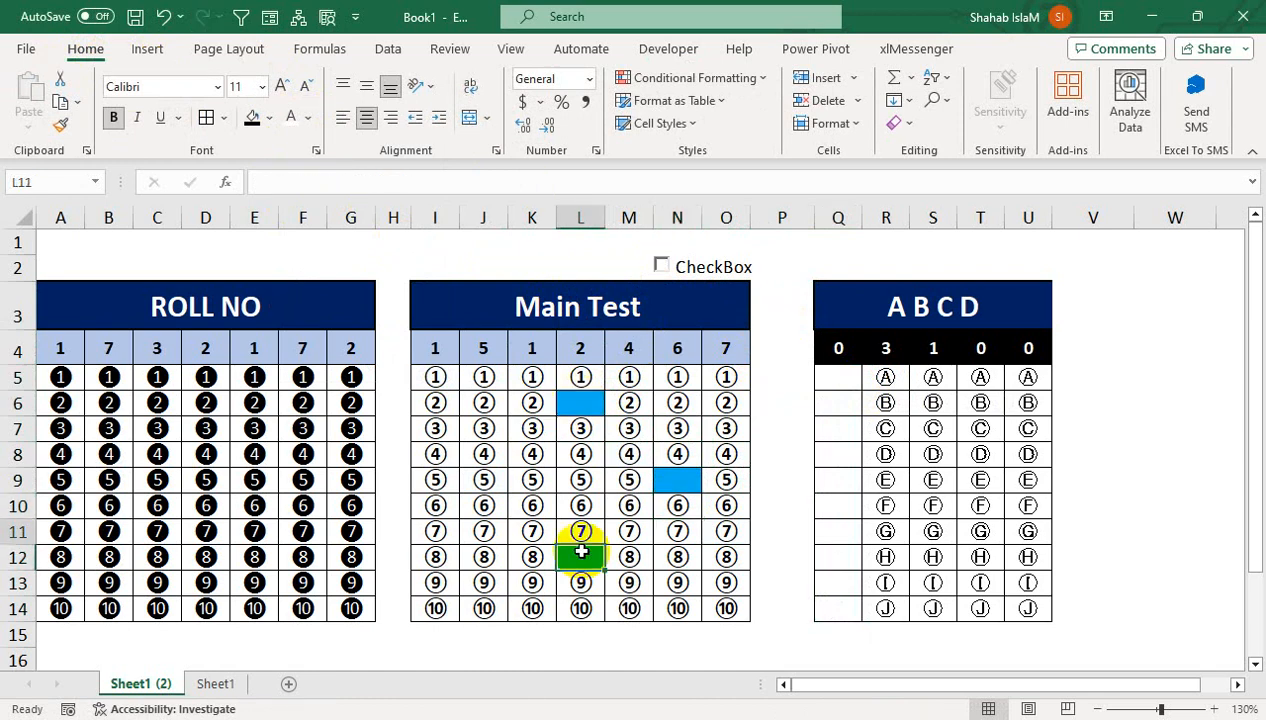
Enter the label COUNTBLANK in cell I1 above the Main Test block
key("Up")
key("Up")
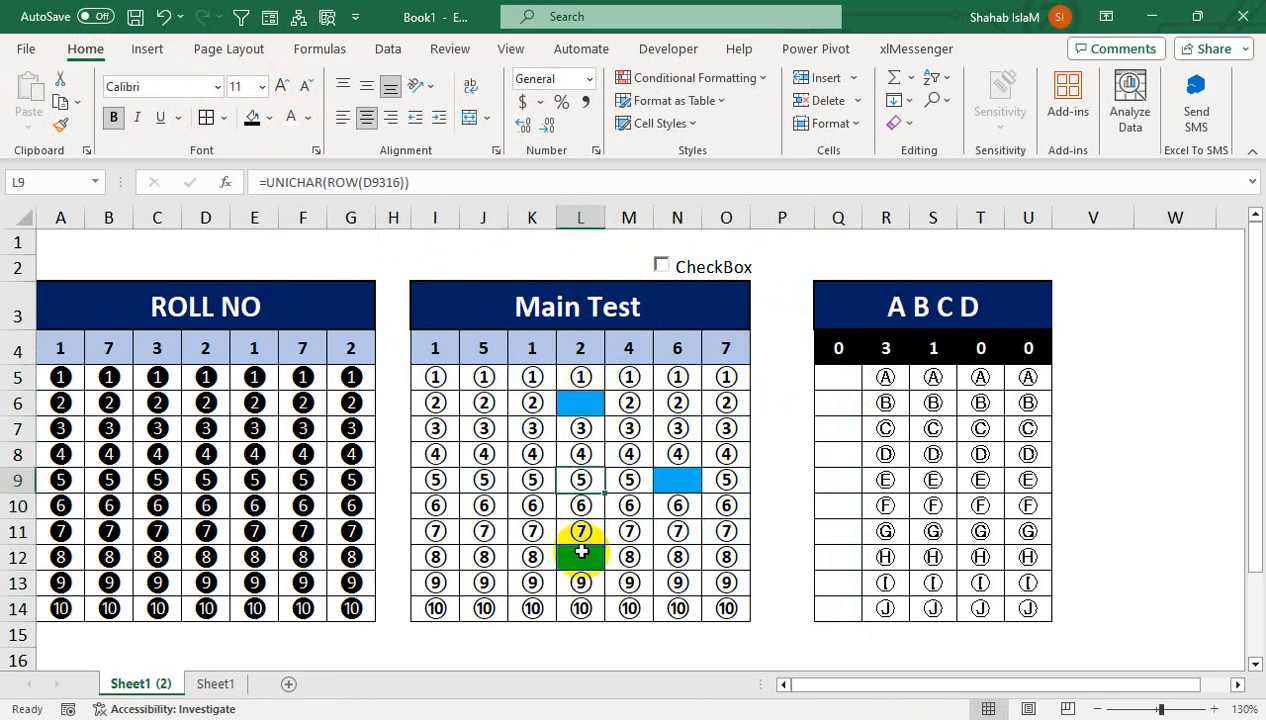
key("Up")
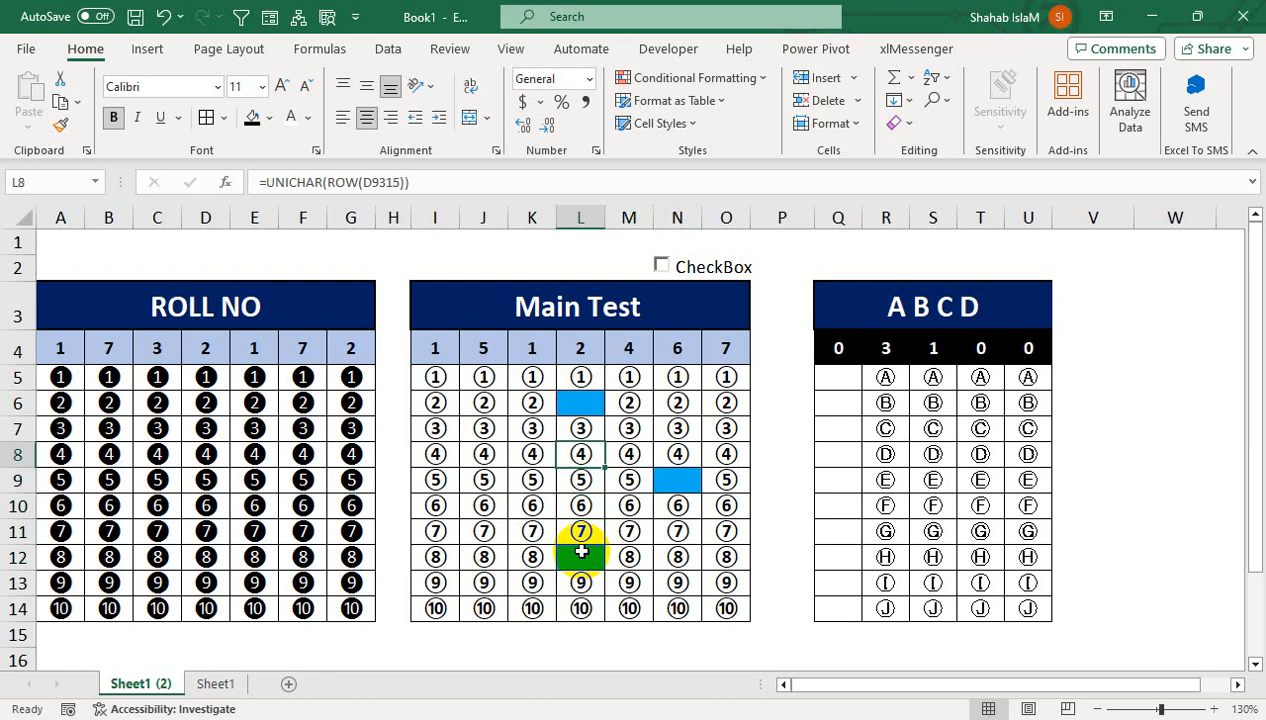
key("Right")
key("Right")
key("Right")
key("Right")
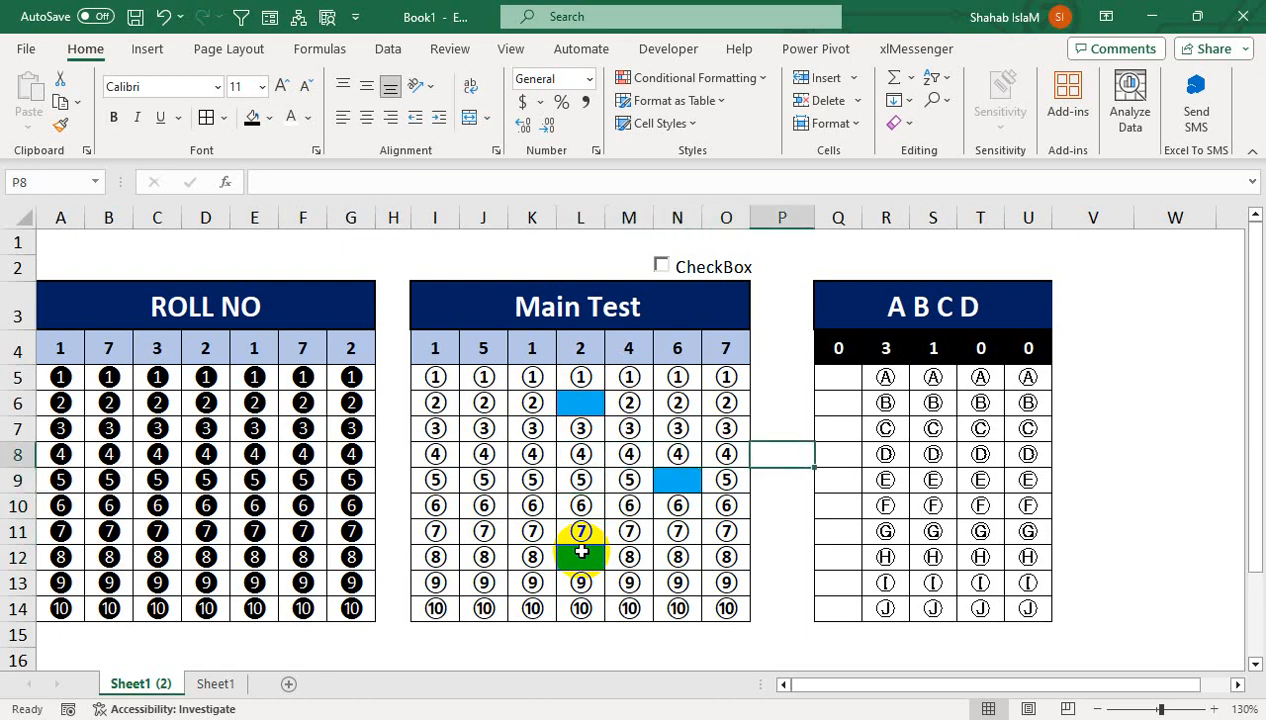
key("Up")
key("Up")
key("Up")
key("Up")
key("Left")
key("Left")
key("Left")
key("Left")
key("Left")
key("Left")
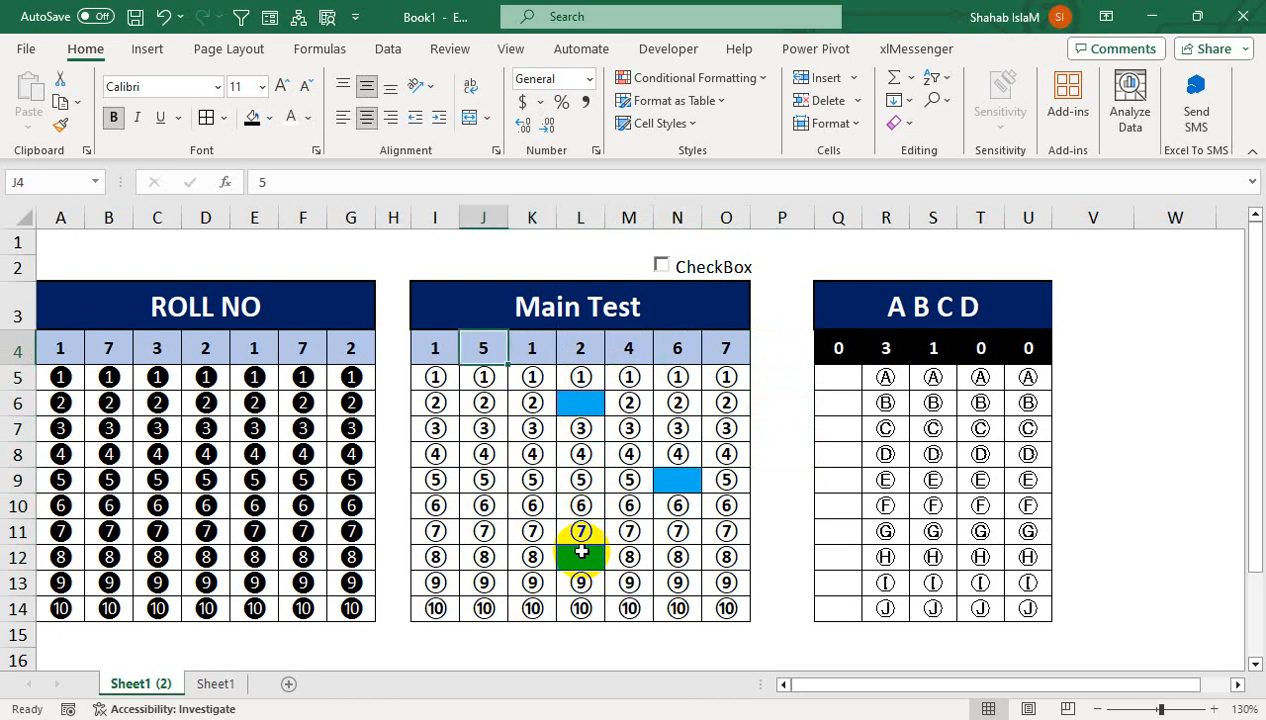
key("Up")
key("Up")
key("Left")
key("Up")
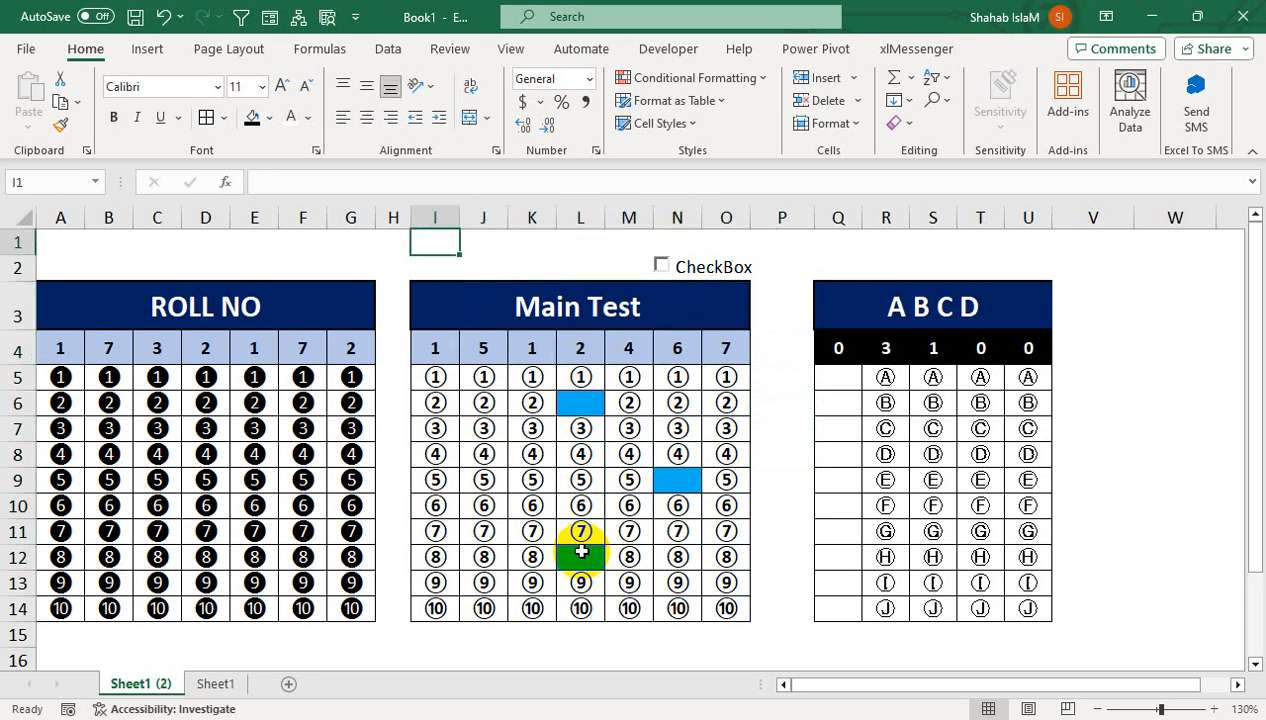
type("COUNTBLANK")
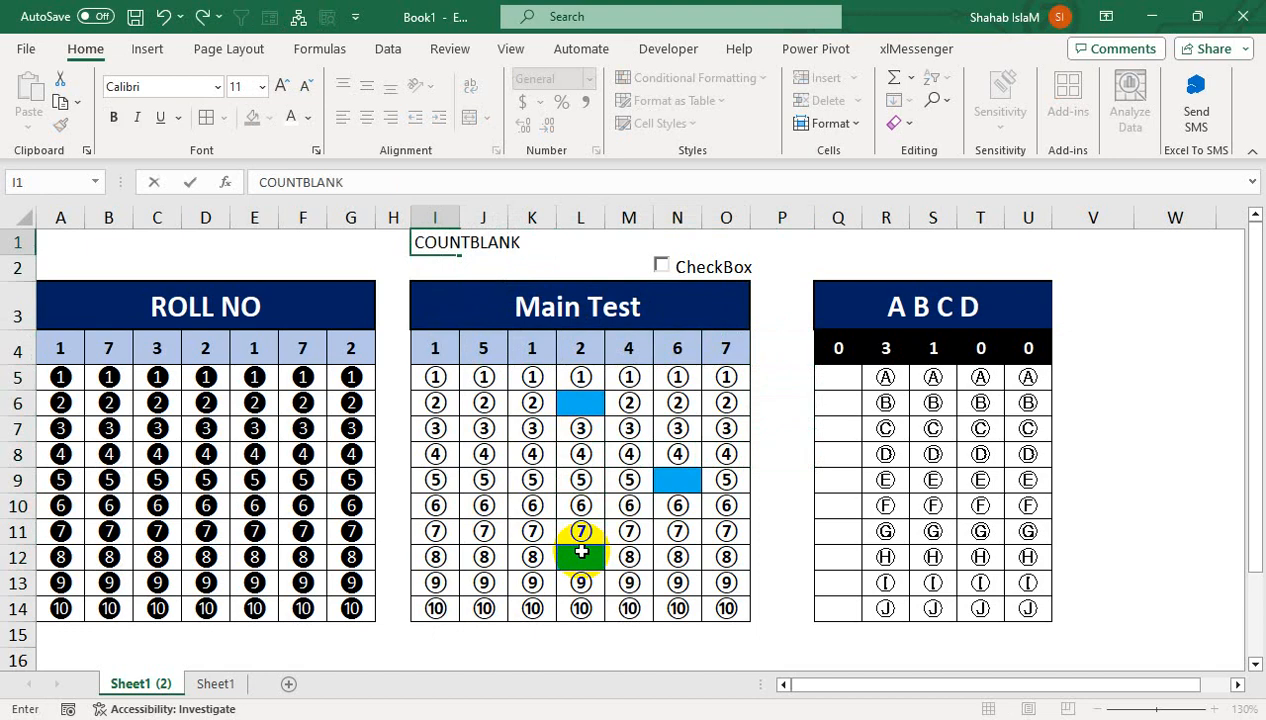
key("Return")
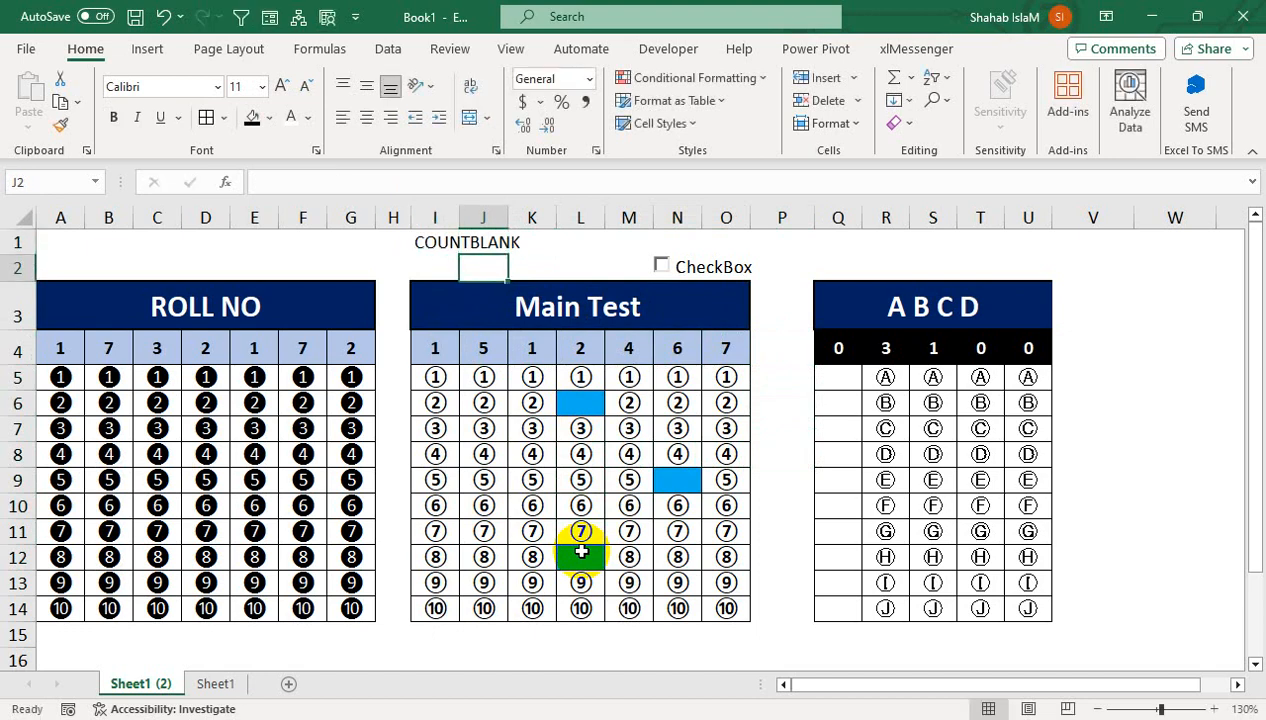
Count the empty Main Test bubbles in cell I2 with the formula =COUNTBLANK(I5:O14)
type("=")
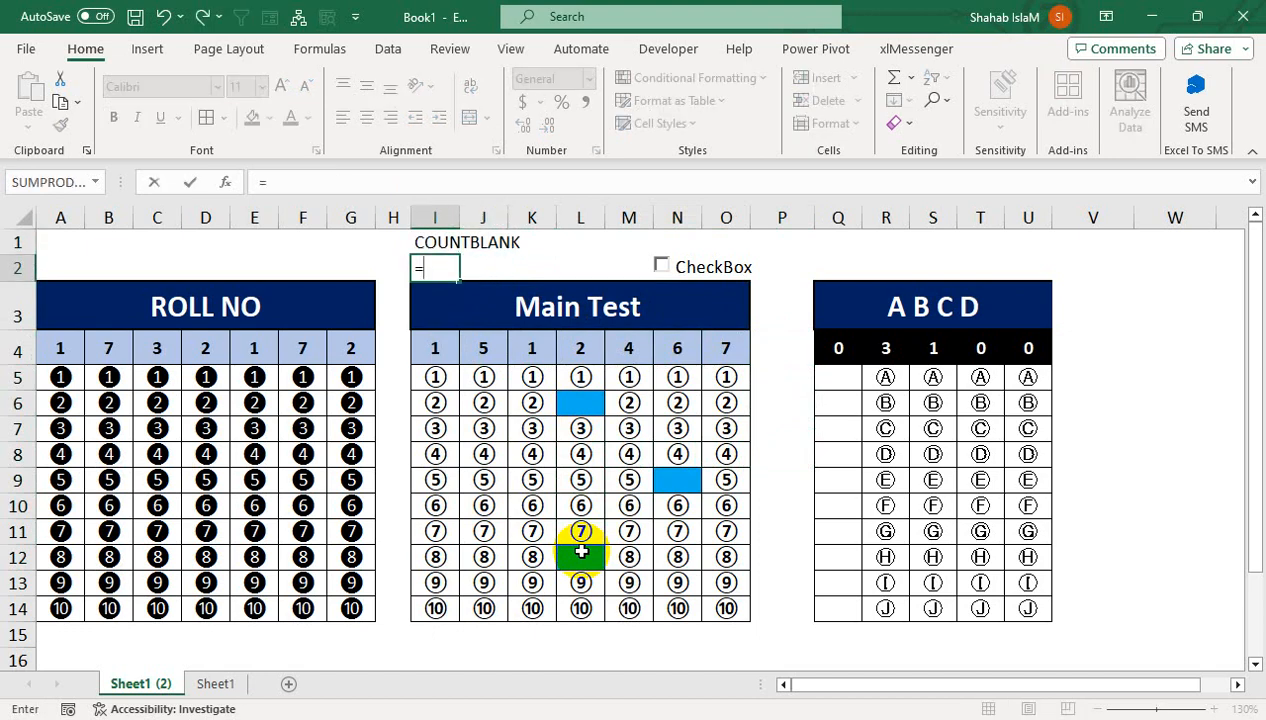
type("COUNT")
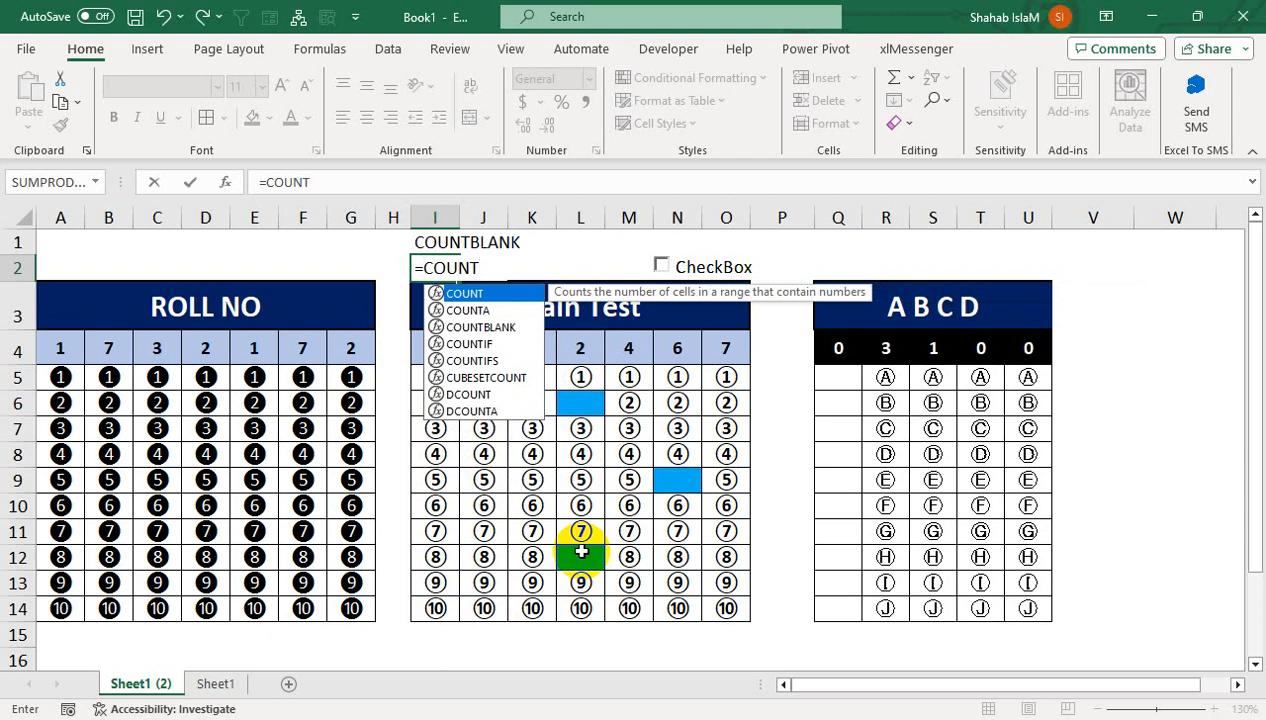
key("super")
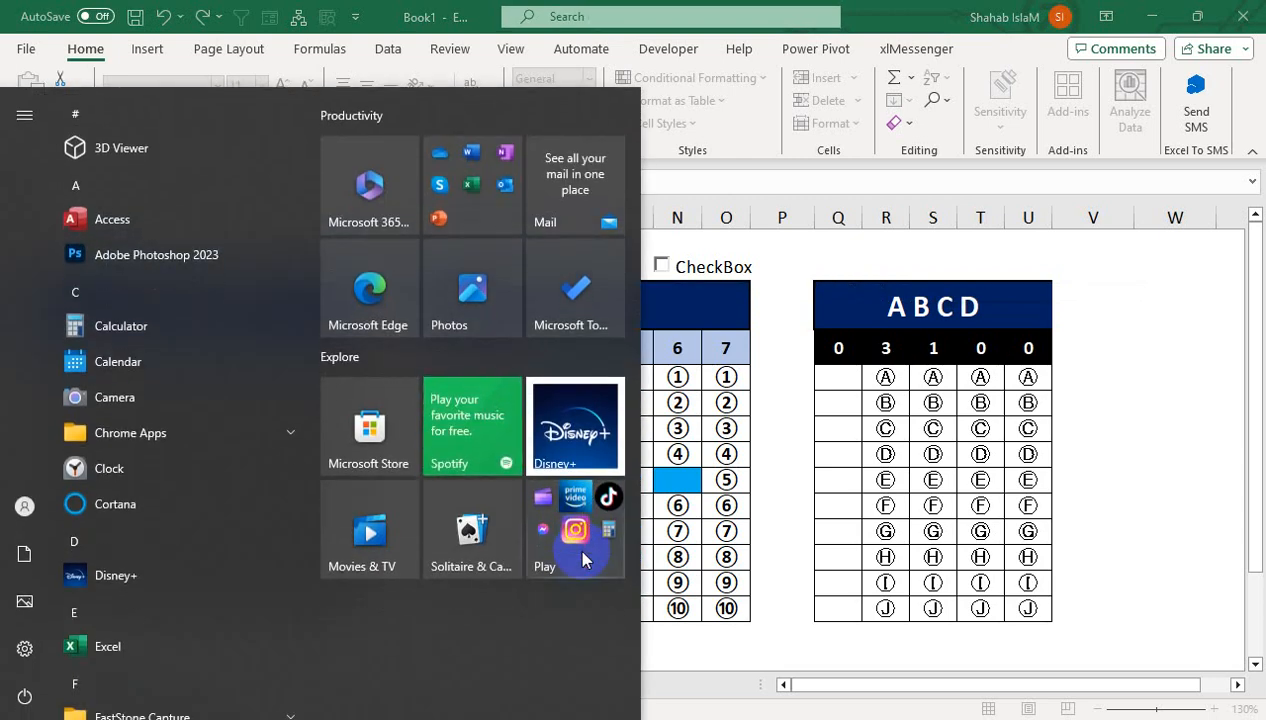
key("super")
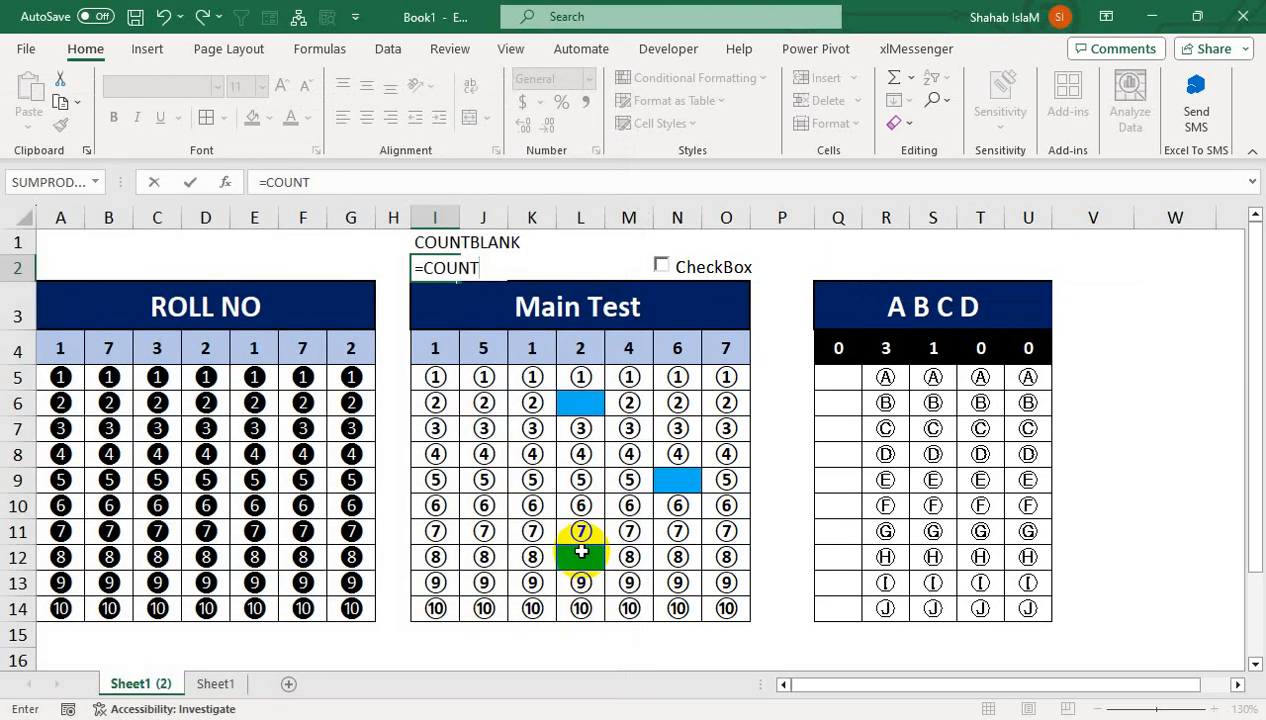
key("BackSpace")
key("Down")
key("Down")
key("Tab")
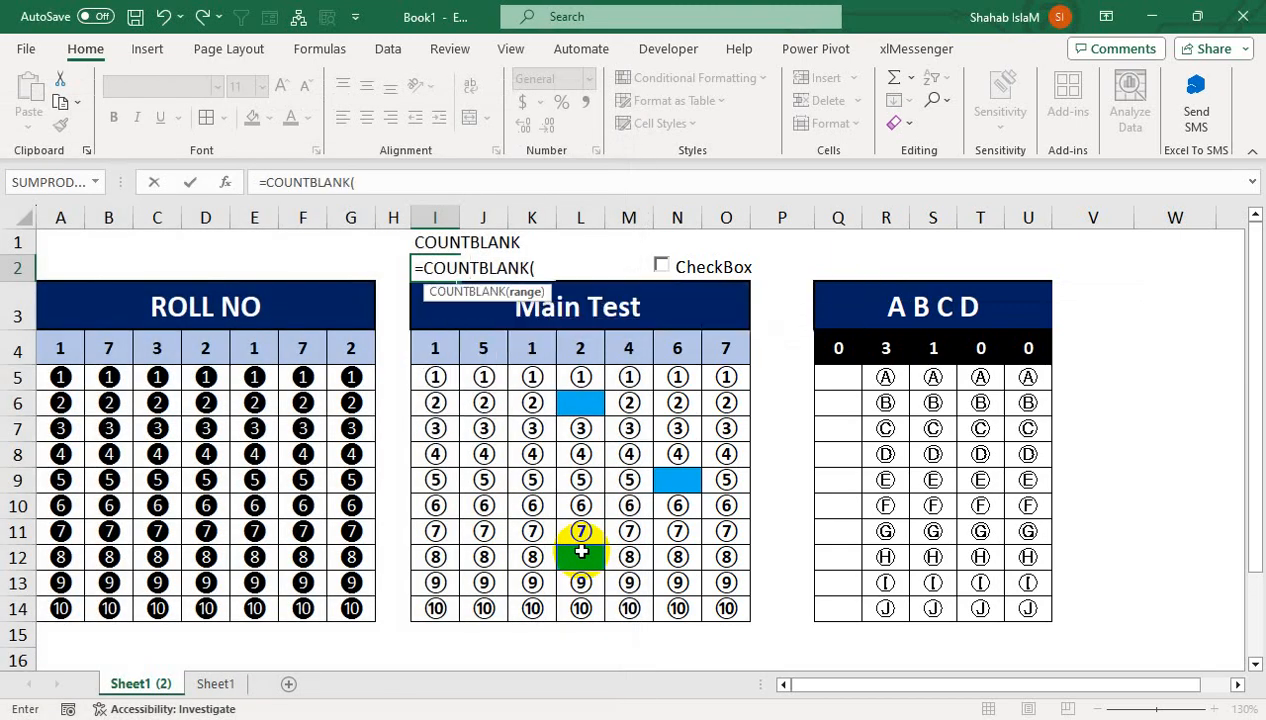
key("Down")
key("Down")
key("Down")
key("shift+Right")
key("shift+Right")
key("shift+Right")
key("shift+Right")
key("shift+Right")
key("shift+Right")
key("shift+Down")
key("shift+Down")
key("shift+Down")
key("shift+Down")
key("shift+Down")
key("shift+Down")
key("shift+Down")
key("shift+Down")
key("shift+Down")
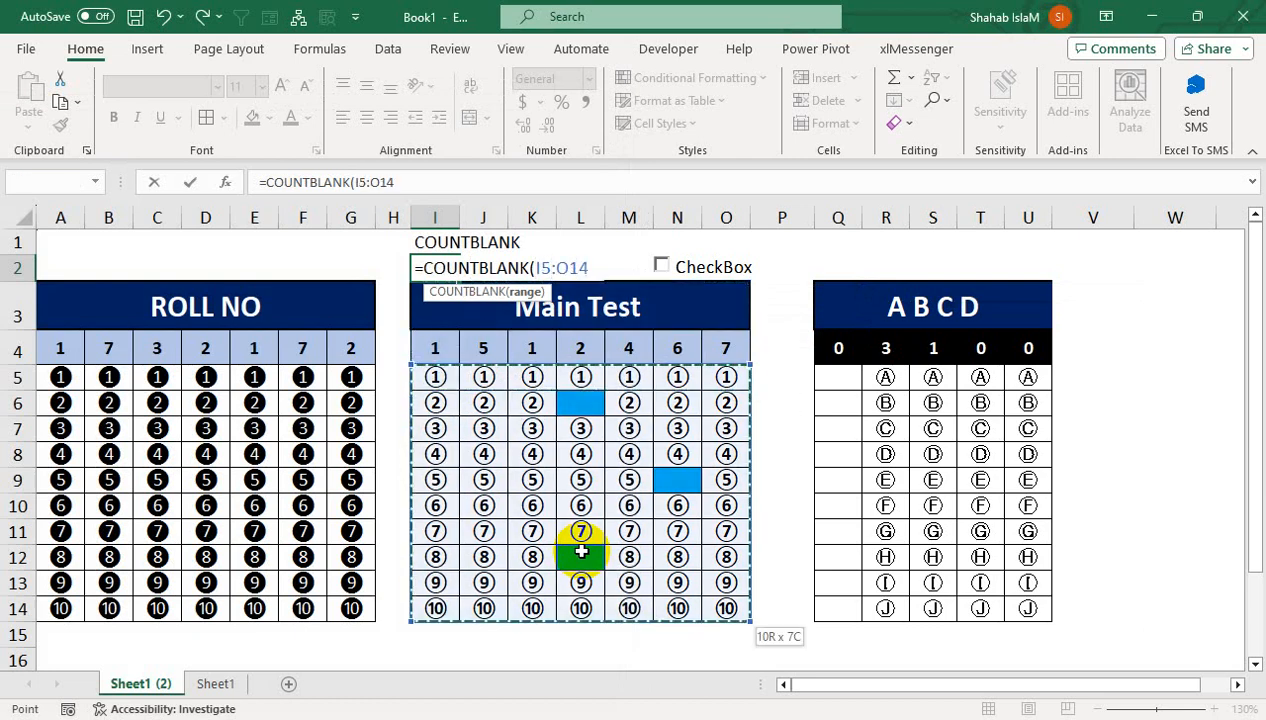
key("Return")
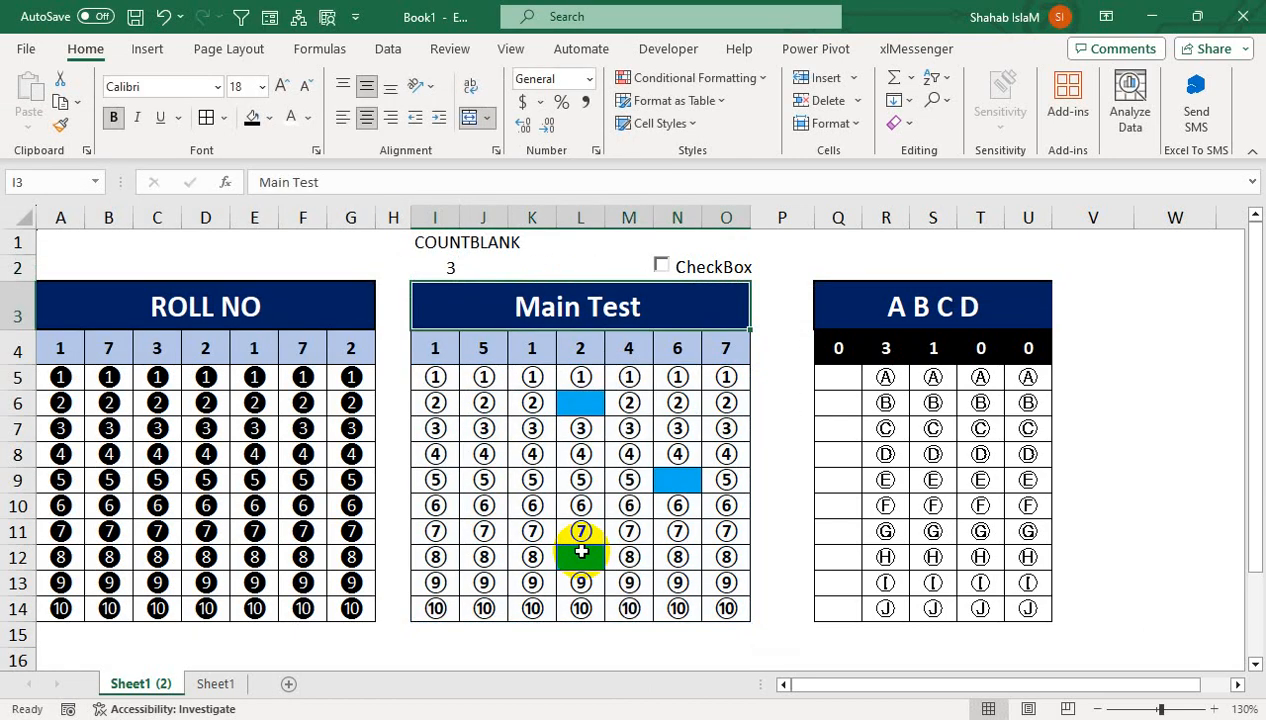
Merge and center I2:J2 and enlarge the blank count's font size to 14
left_click_drag(437, 275, 465, 268)
left_click(486, 118)
left_click(490, 145)
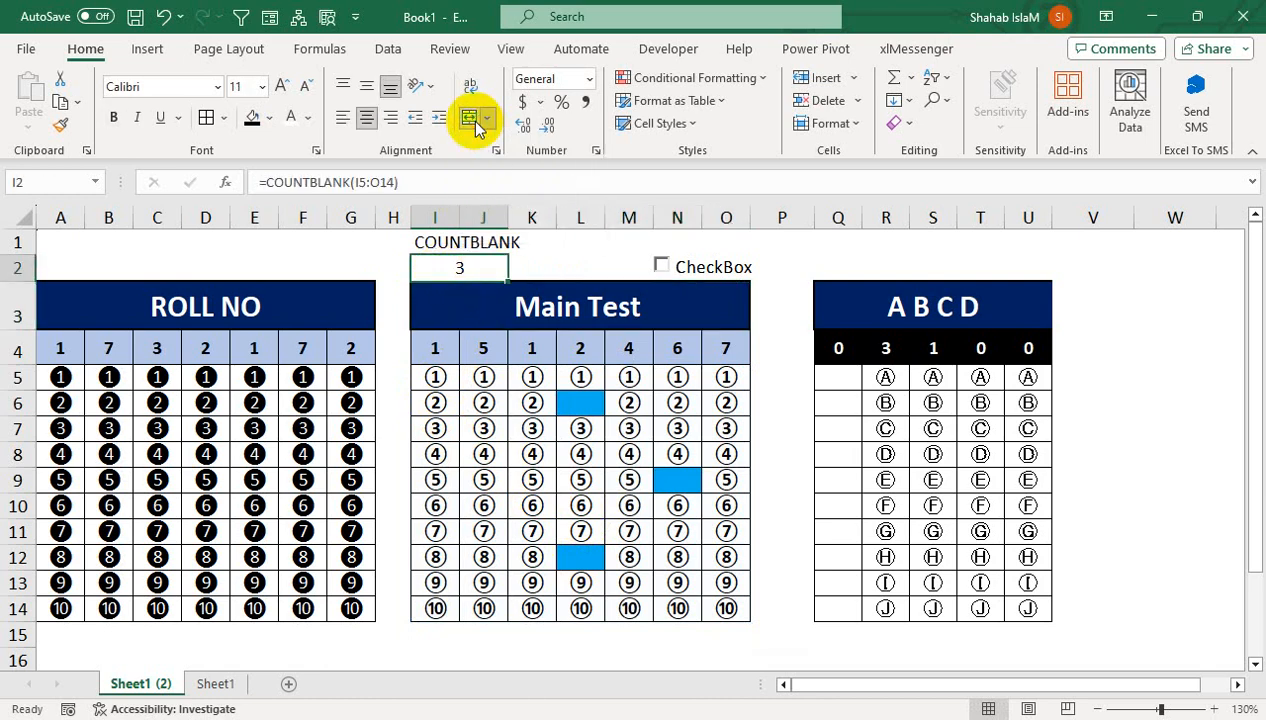
left_click(280, 88)
left_click(280, 88)
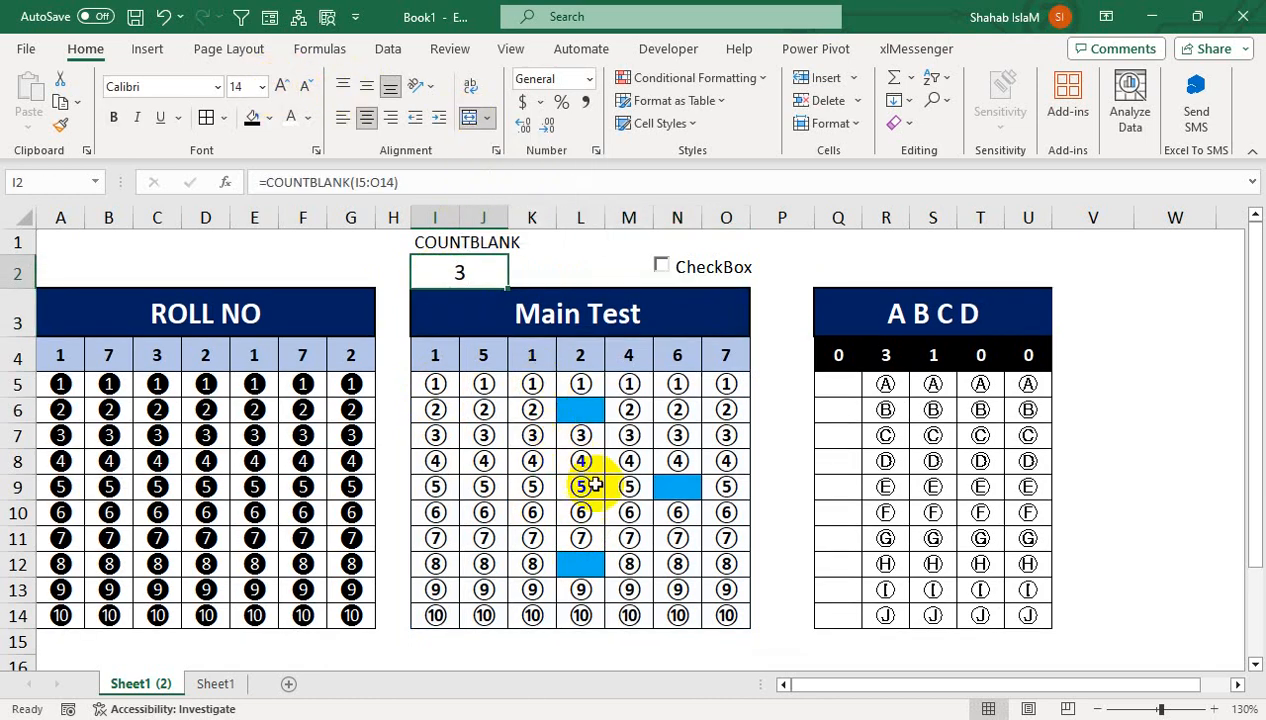
left_click(526, 360)
left_click(466, 268)
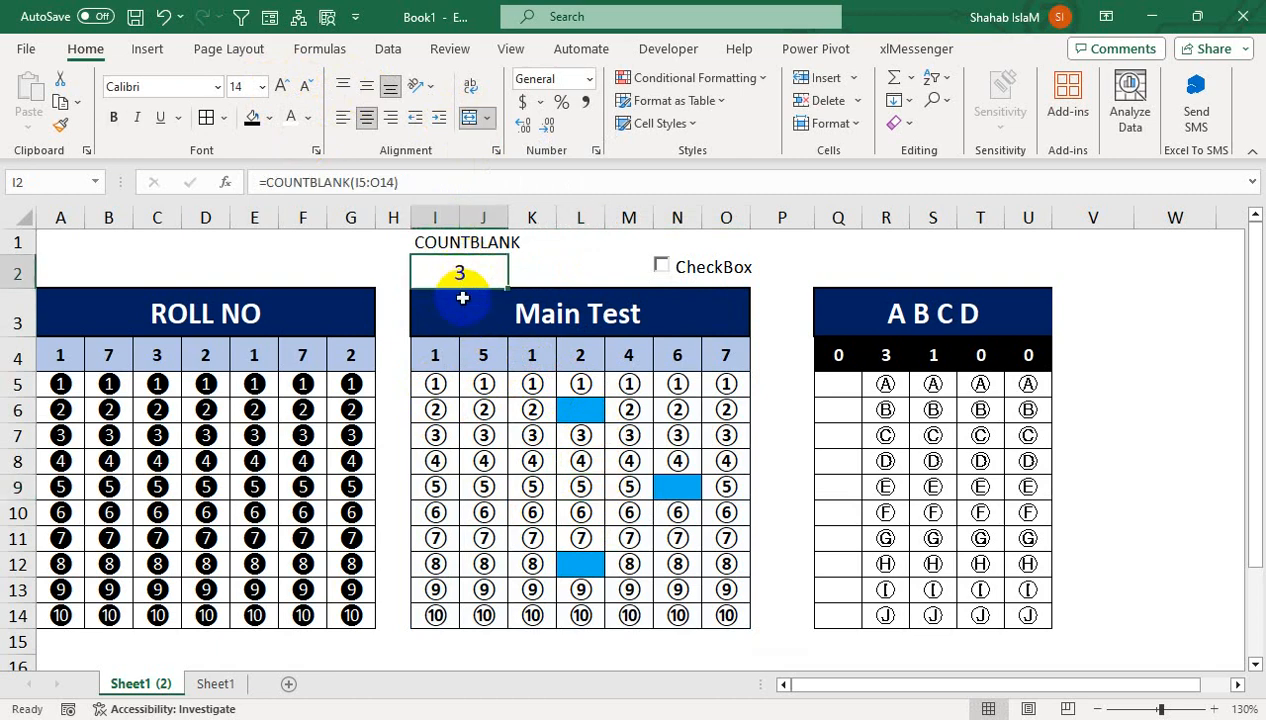
Toggle the check box several times to compare the answer highlighting with the cleared bubbles, leaving it ticked
left_click(663, 268)
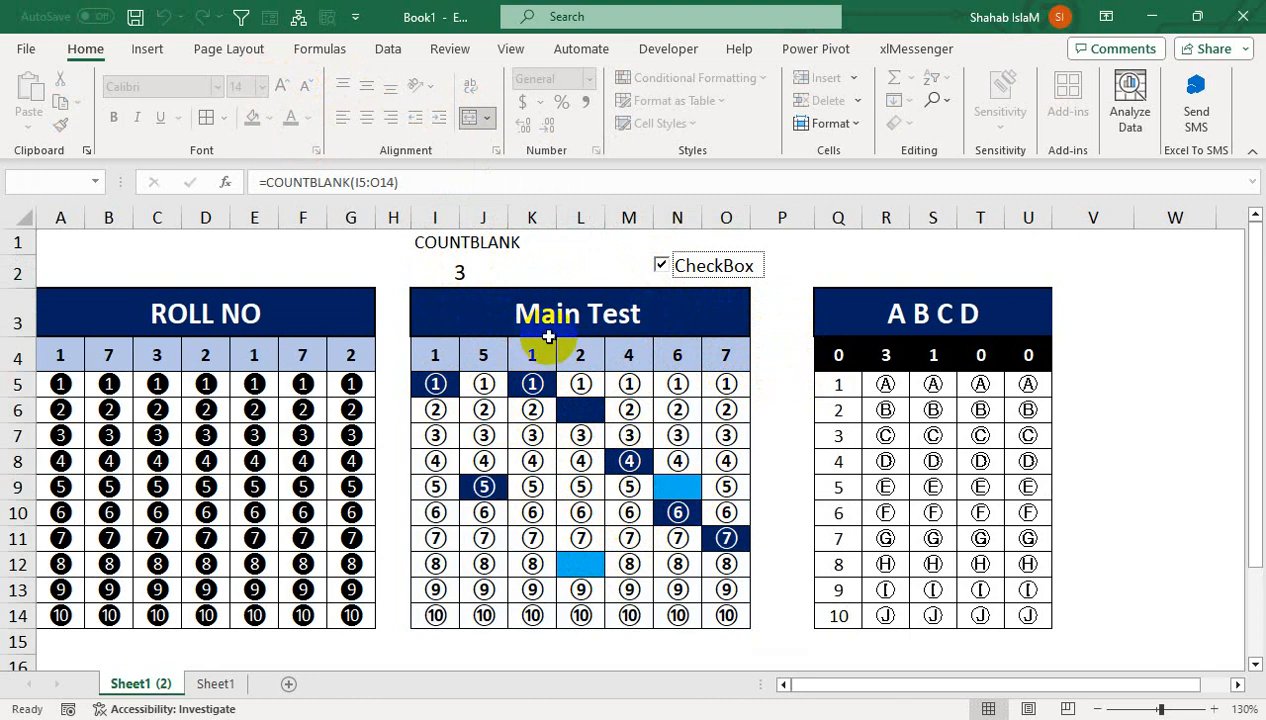
left_click(579, 410)
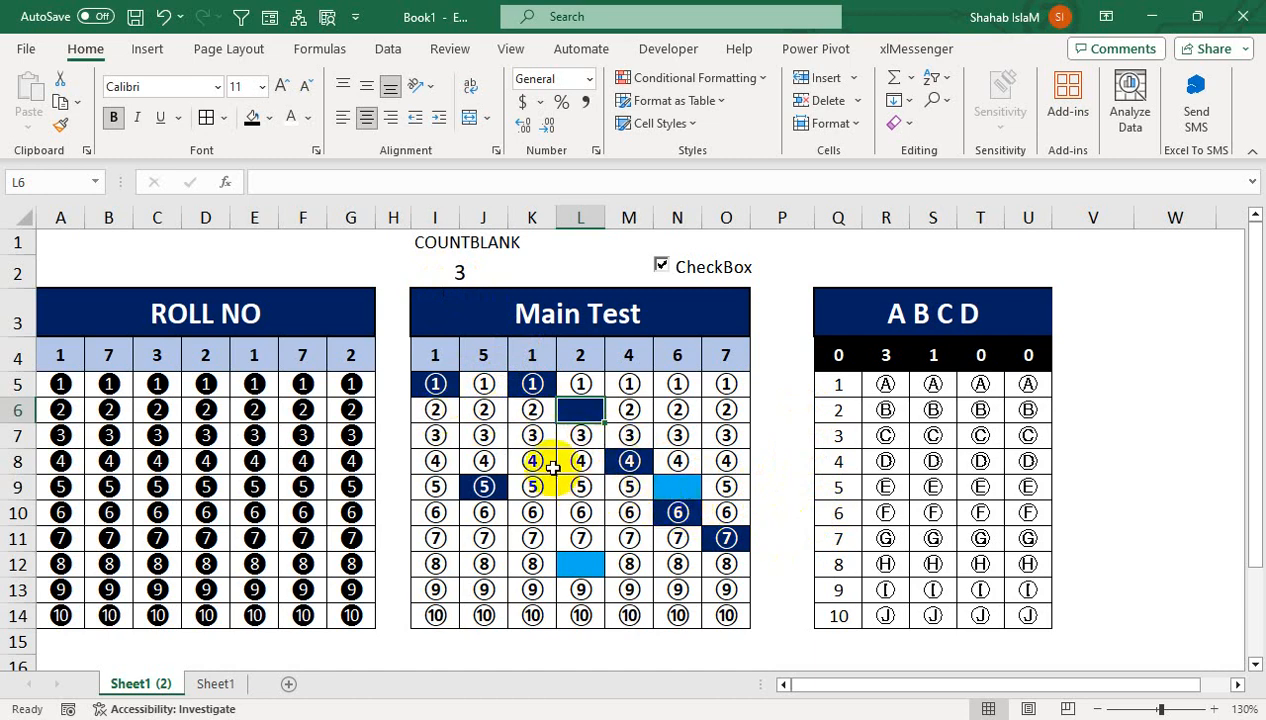
left_click(662, 268)
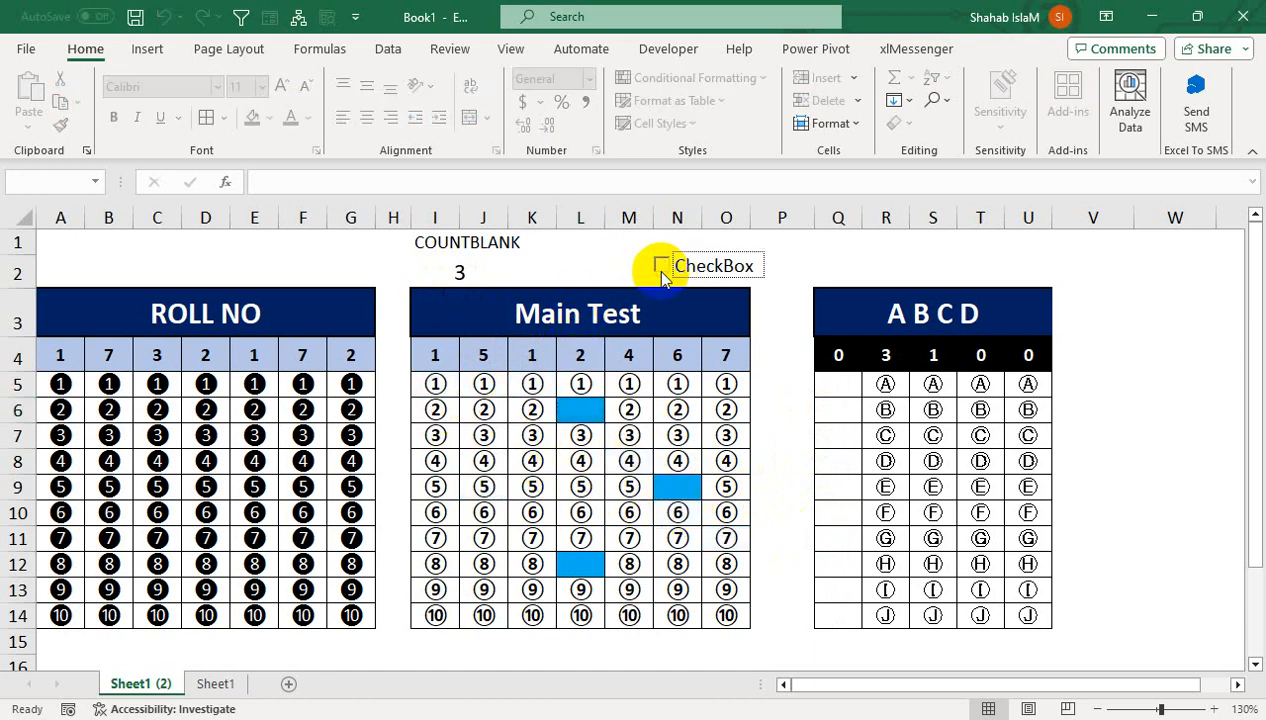
left_click(661, 268)
left_click(661, 268)
left_click(661, 268)
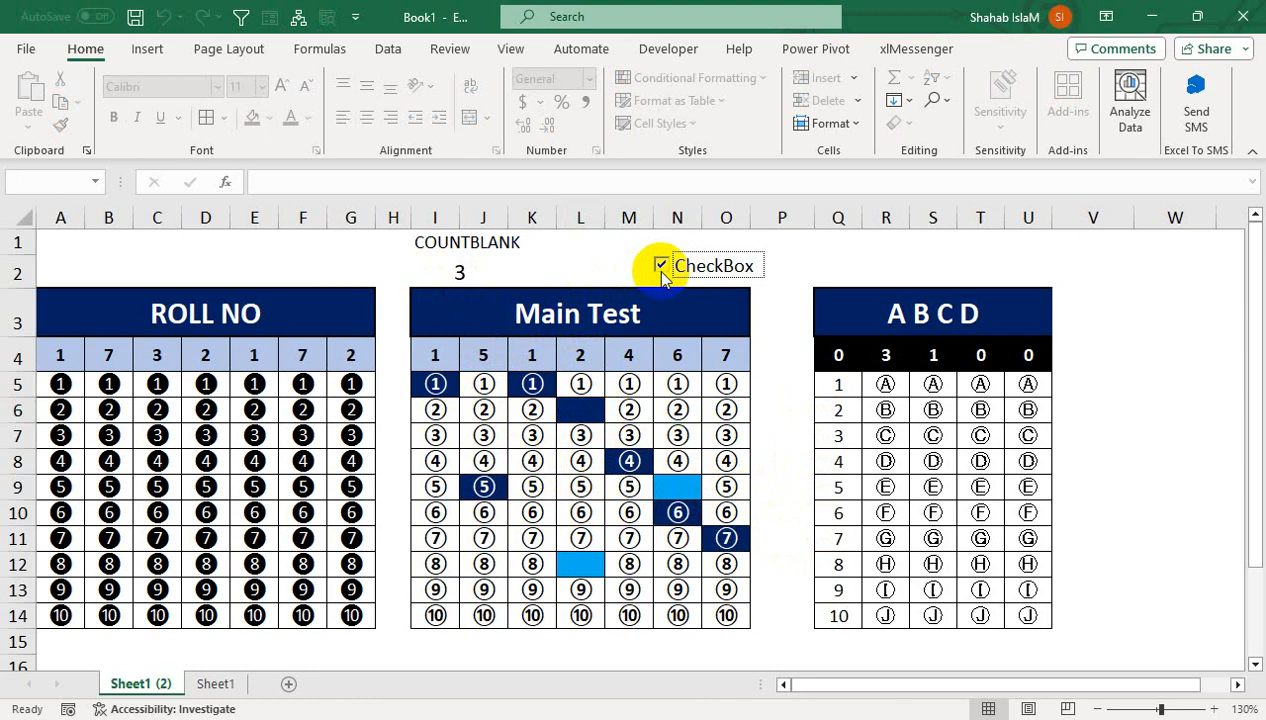
left_click(661, 268)
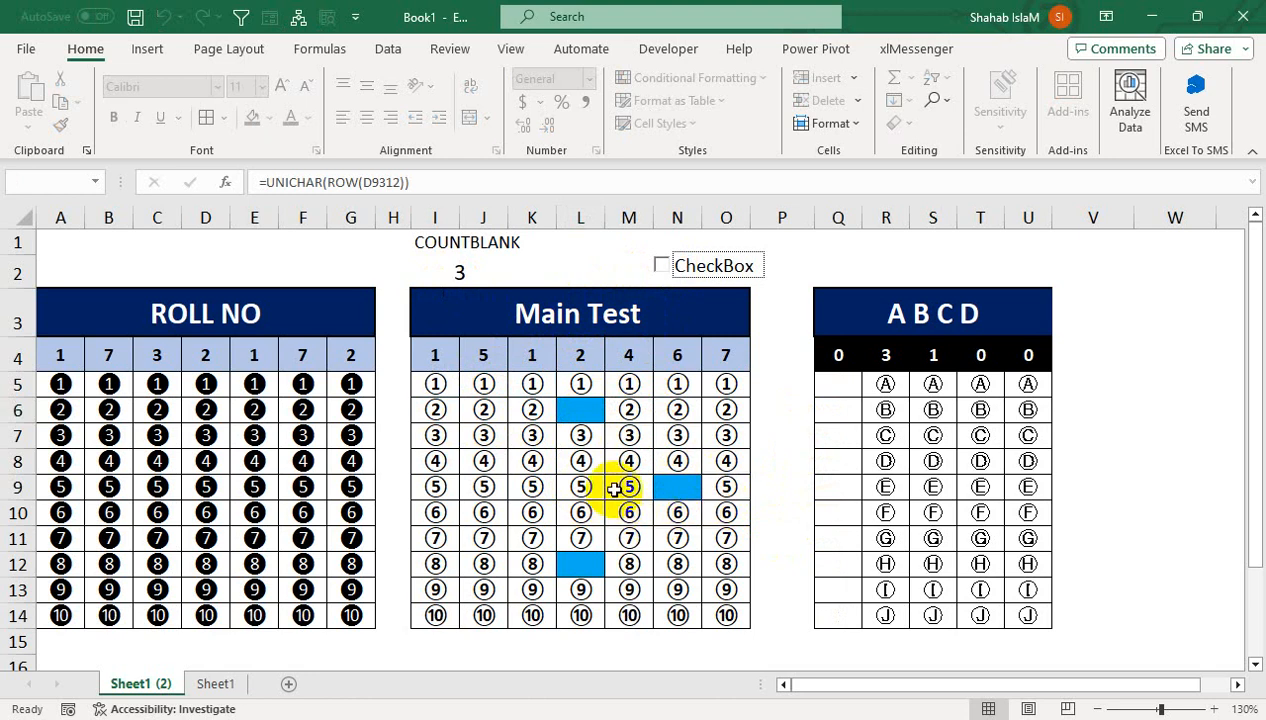
left_click(578, 409)
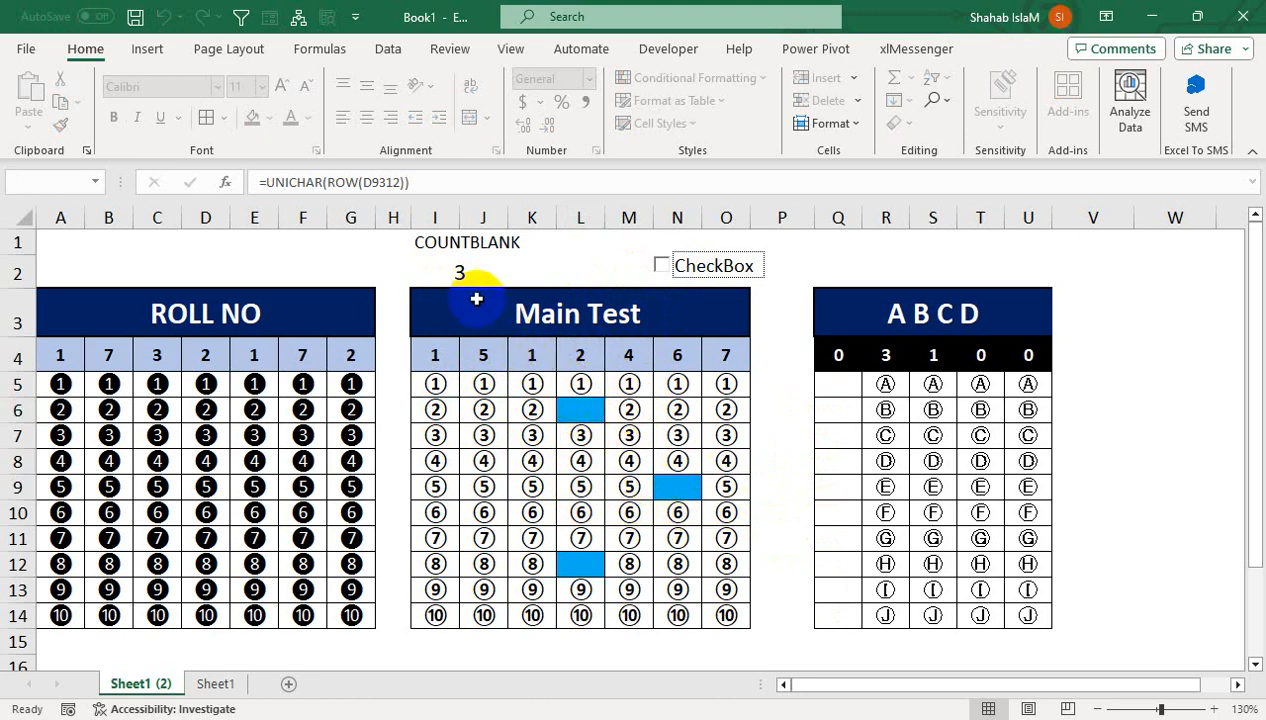
left_click(662, 268)
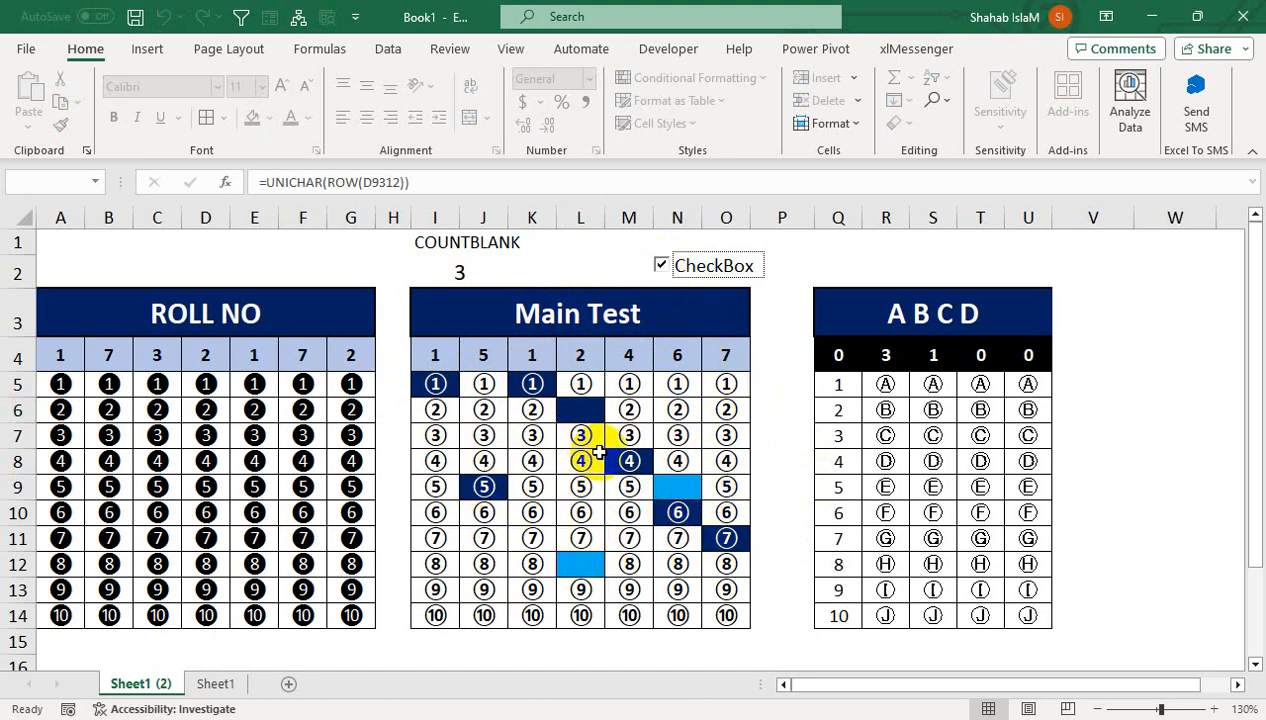
Count the Main Test answer digits in cell K2 with the formula =COUNT(I4:O4)
type("=COUNT")
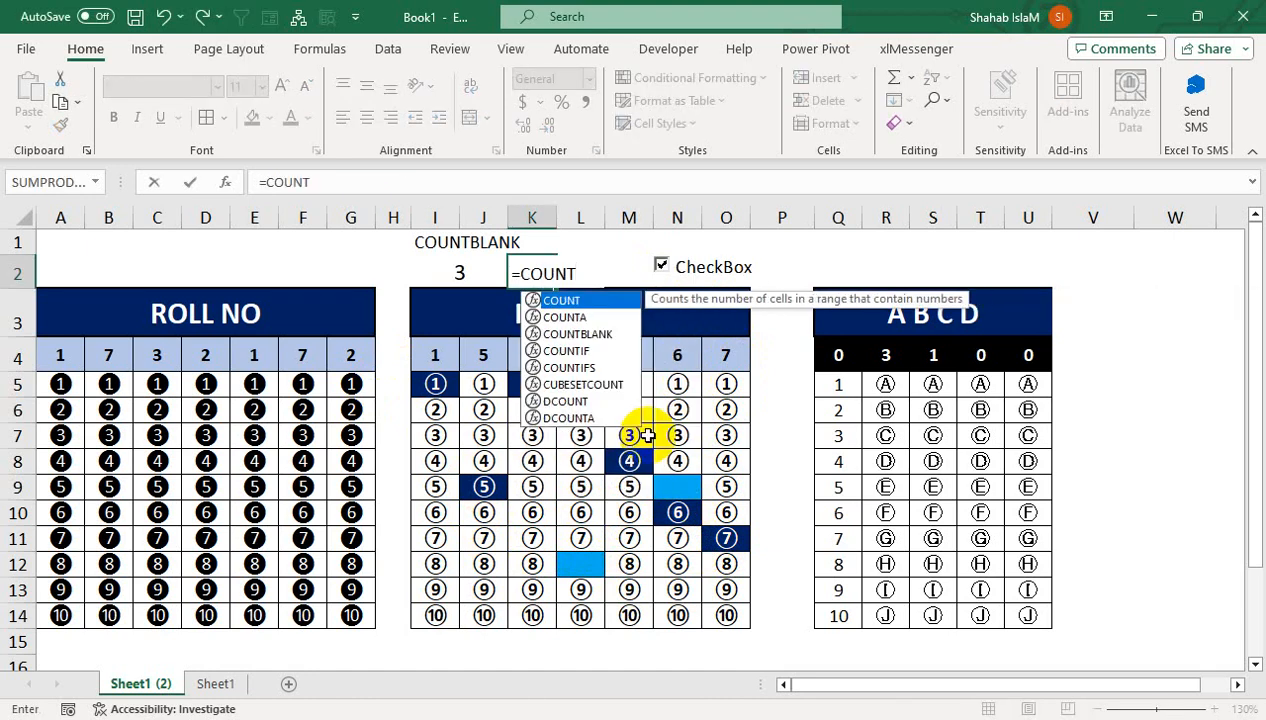
type("(")
key("Down")
key("Down")
key("Left")
key("Left")
key("Left")
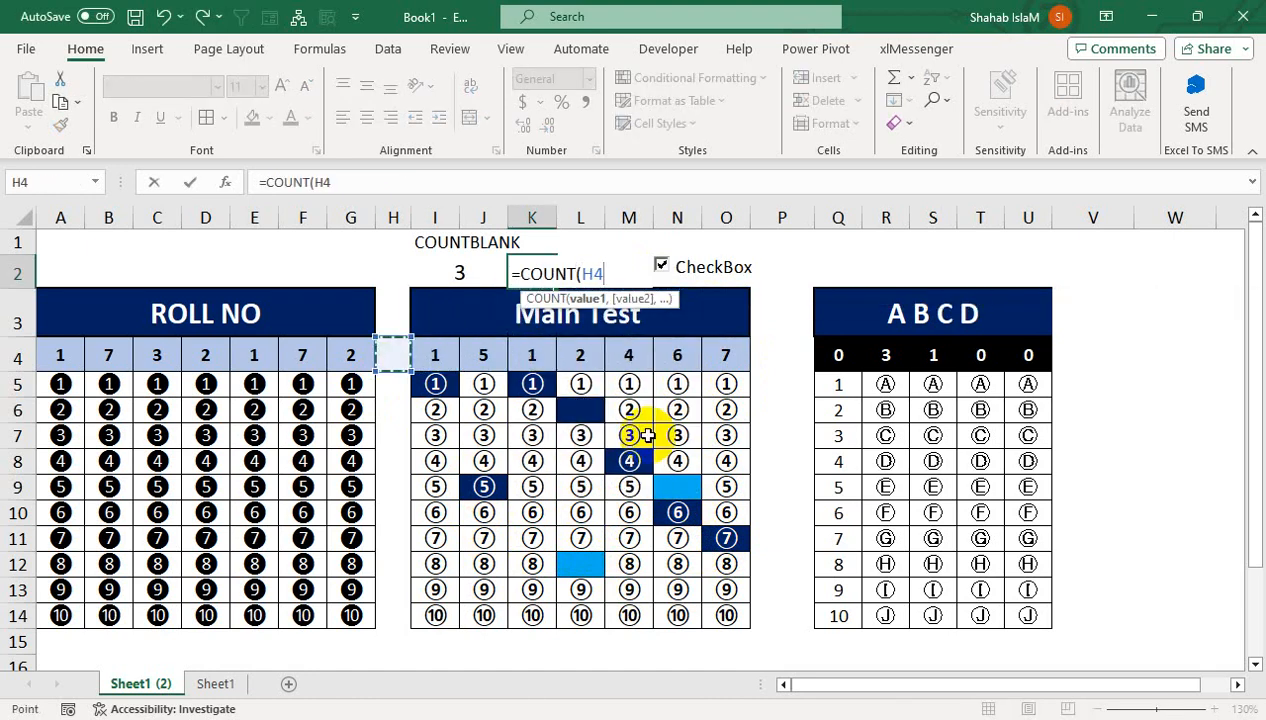
key("Right")
key("shift+Right")
key("shift+Right")
key("shift+Right")
key("shift+Right")
key("shift+Right")
key("shift+Right")
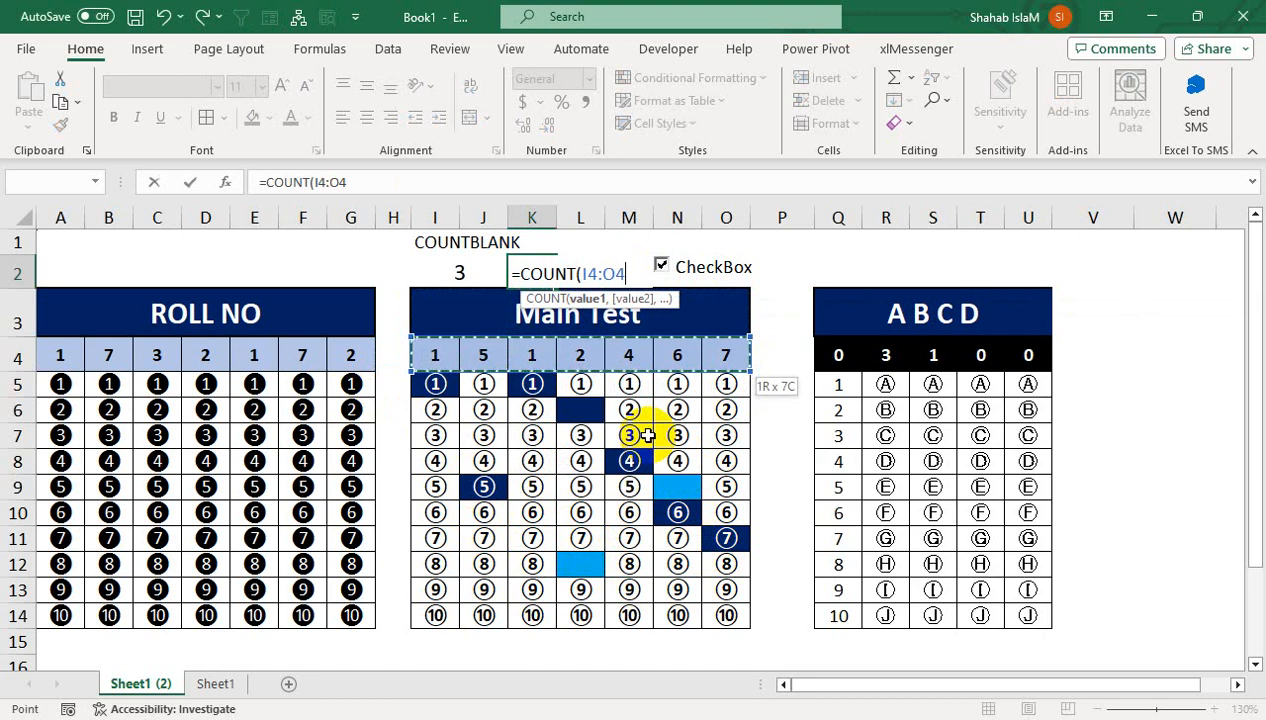
type(")")
key("Return")
key("Up")
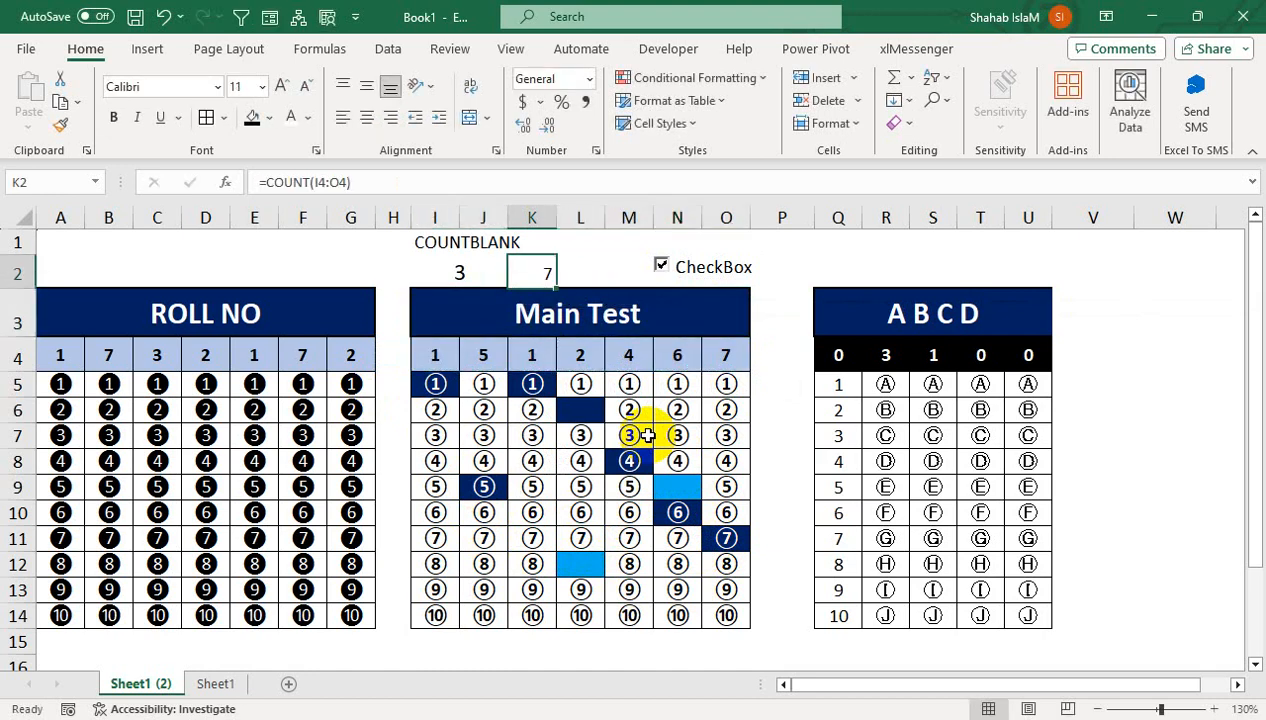
Enter the label RIGHT A in cell L1 and widen column L slightly
key("Right")
key("Up")
key("Left")
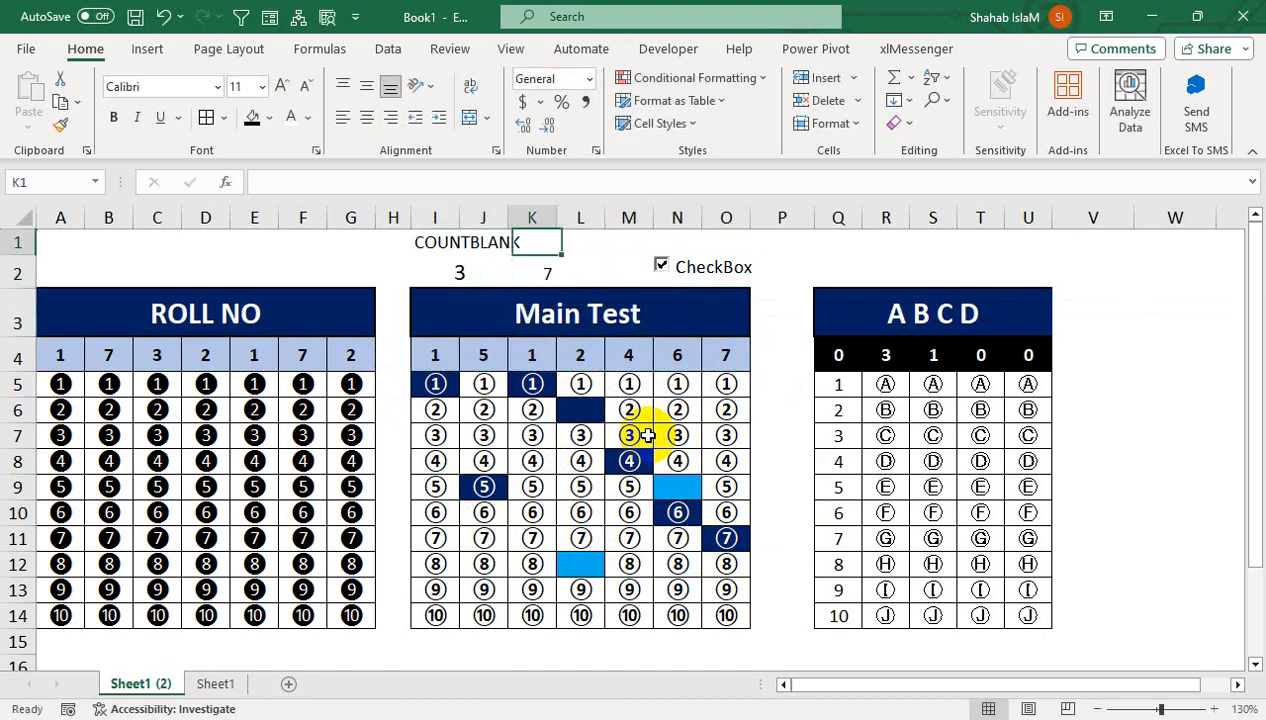
left_click(571, 249)
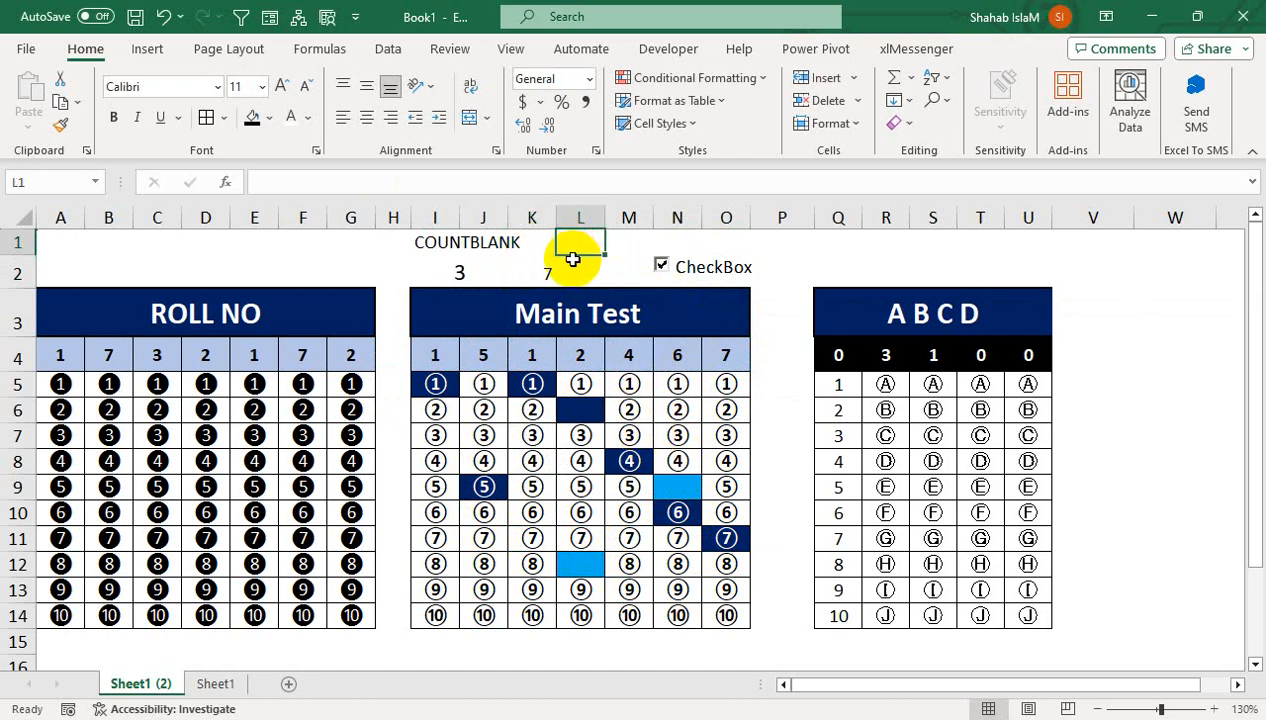
type("RIGHT A")
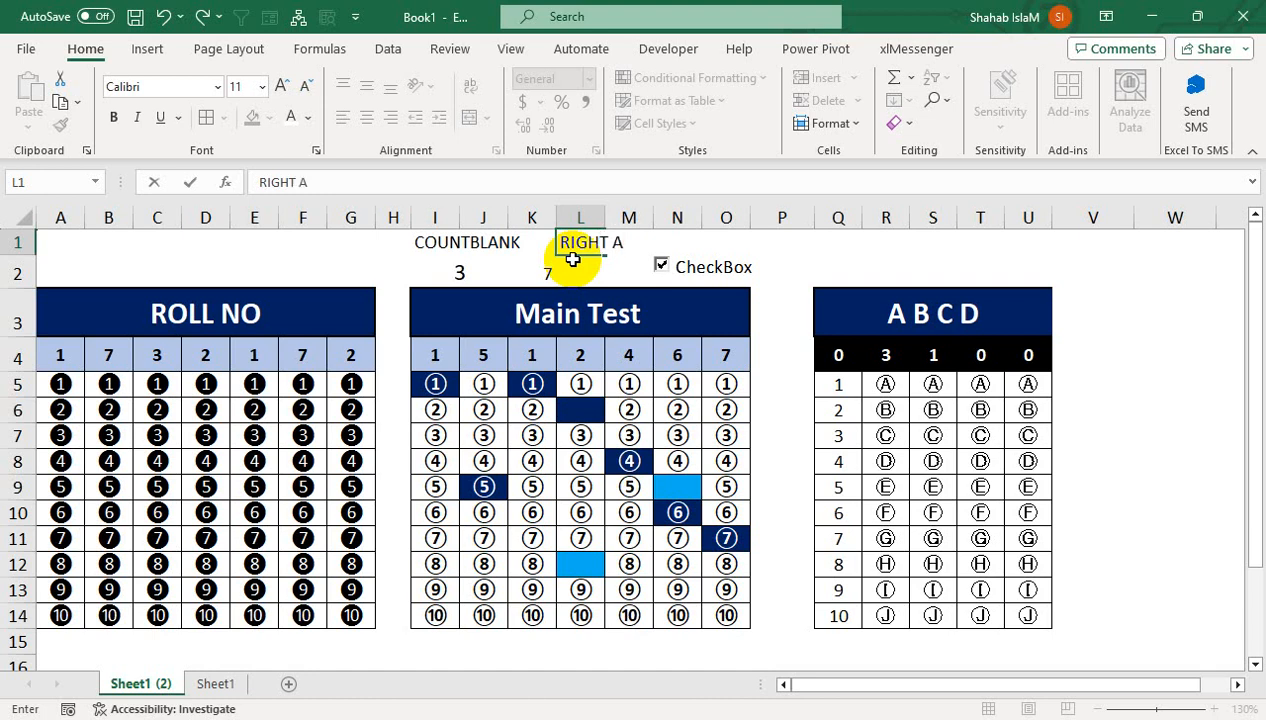
left_click(618, 373)
left_click_drag(605, 217, 615, 217)
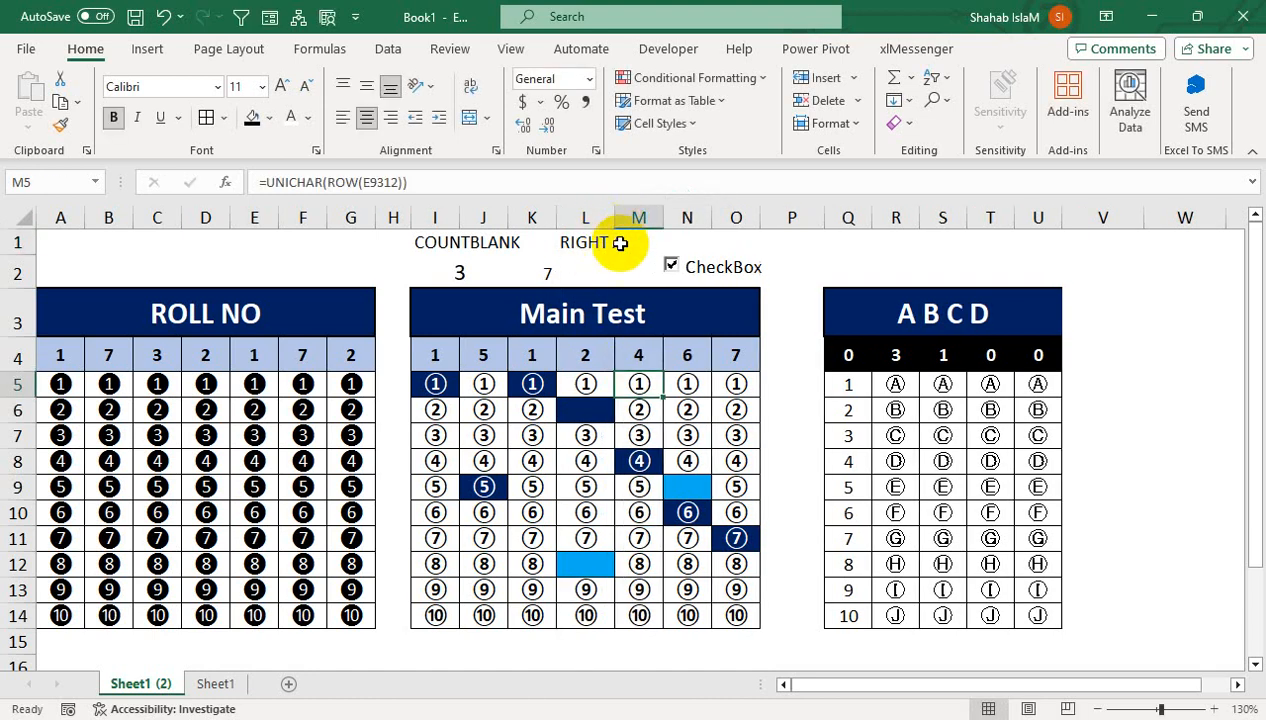
Subtract the blank count from the digit count in cell L2 with the formula =K2-I2
left_click(606, 243)
left_click(598, 276)
type("=")
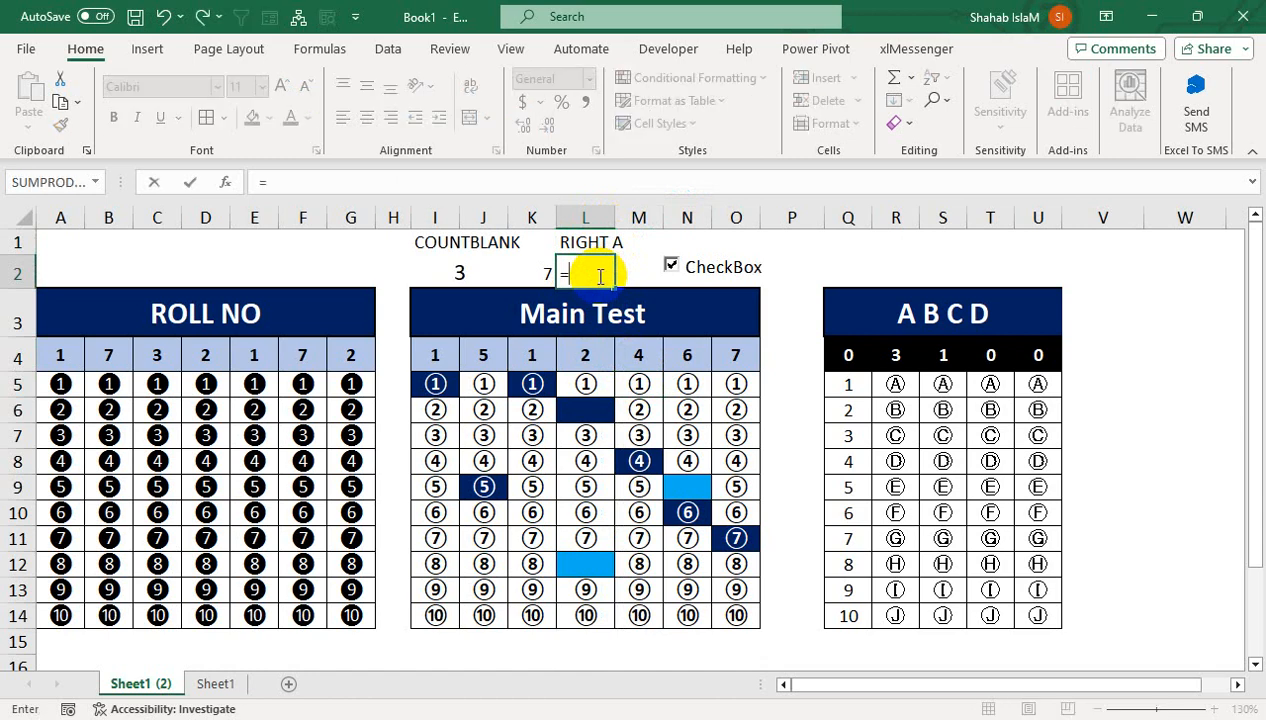
key("Left")
type("-")
key("Left")
key("Left")
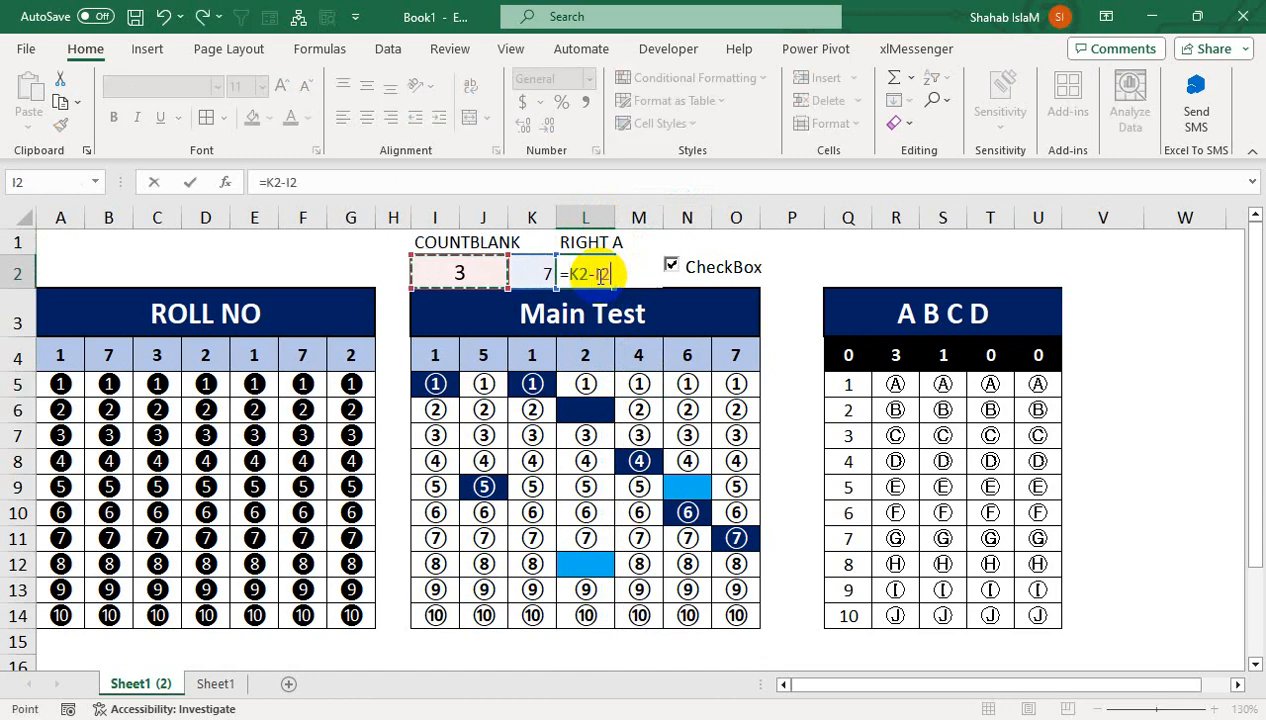
key("Return")
key("Up")
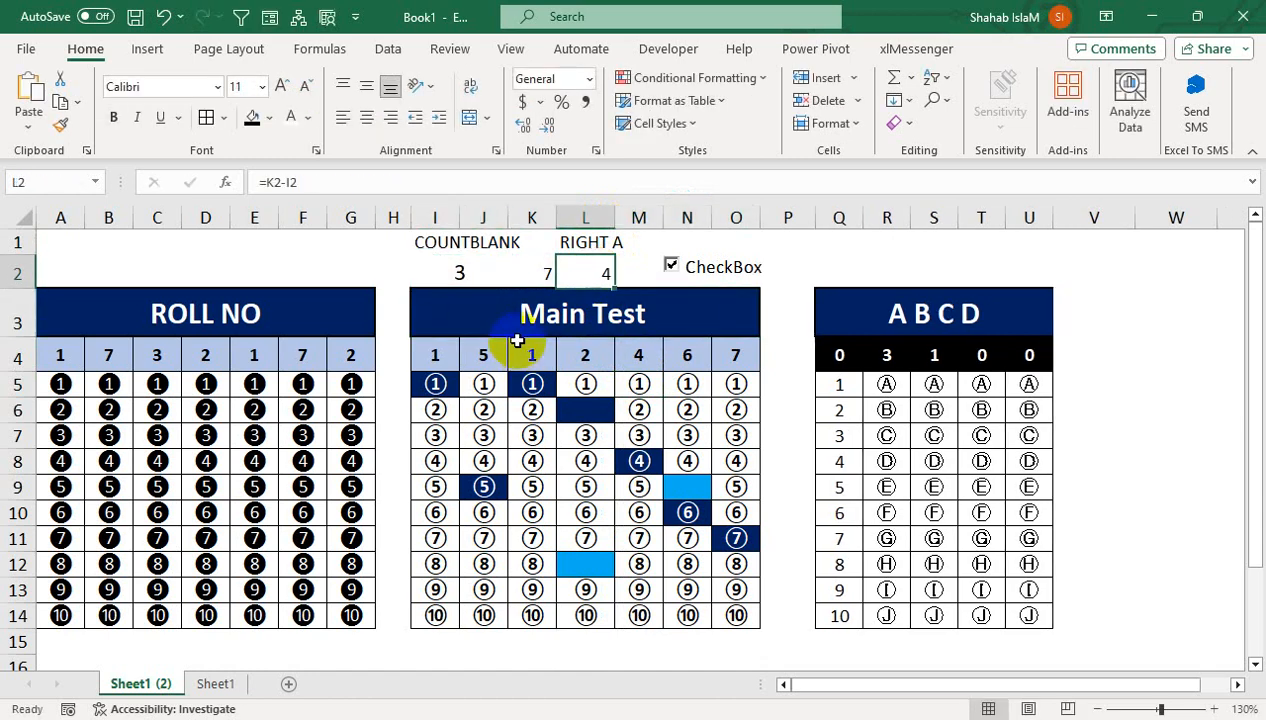
Clear the label and the two formulas from cells K1:L2 above Main Test
left_click_drag(537, 268, 604, 248)
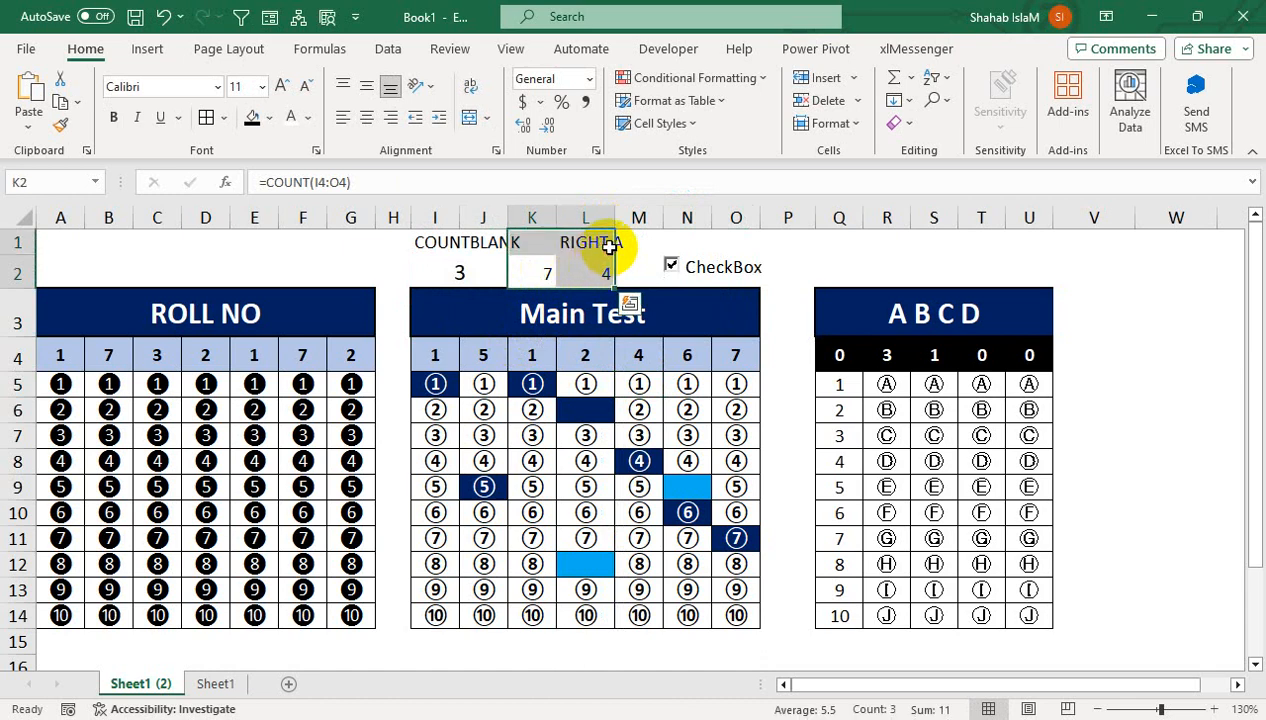
key("Delete")
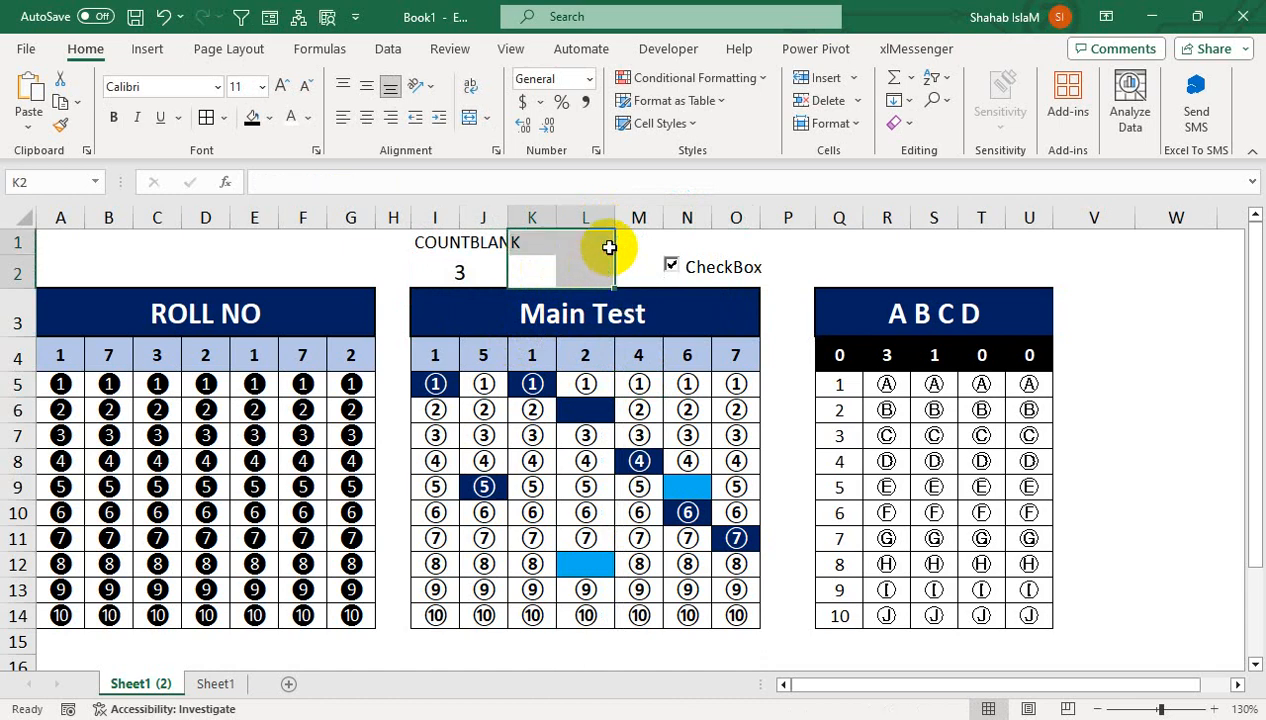
left_click(483, 345)
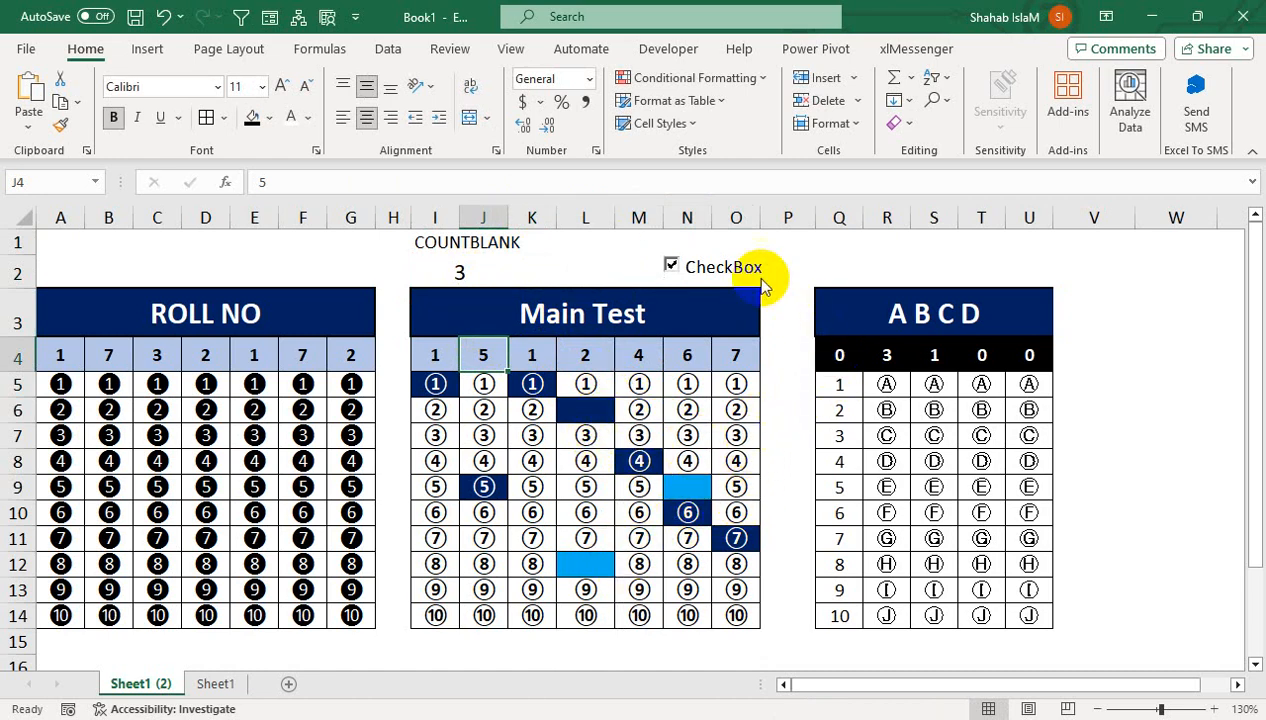
Toggle the check box several times to compare the blank count with the answer highlighting on and off, leaving it ticked
left_click(670, 266)
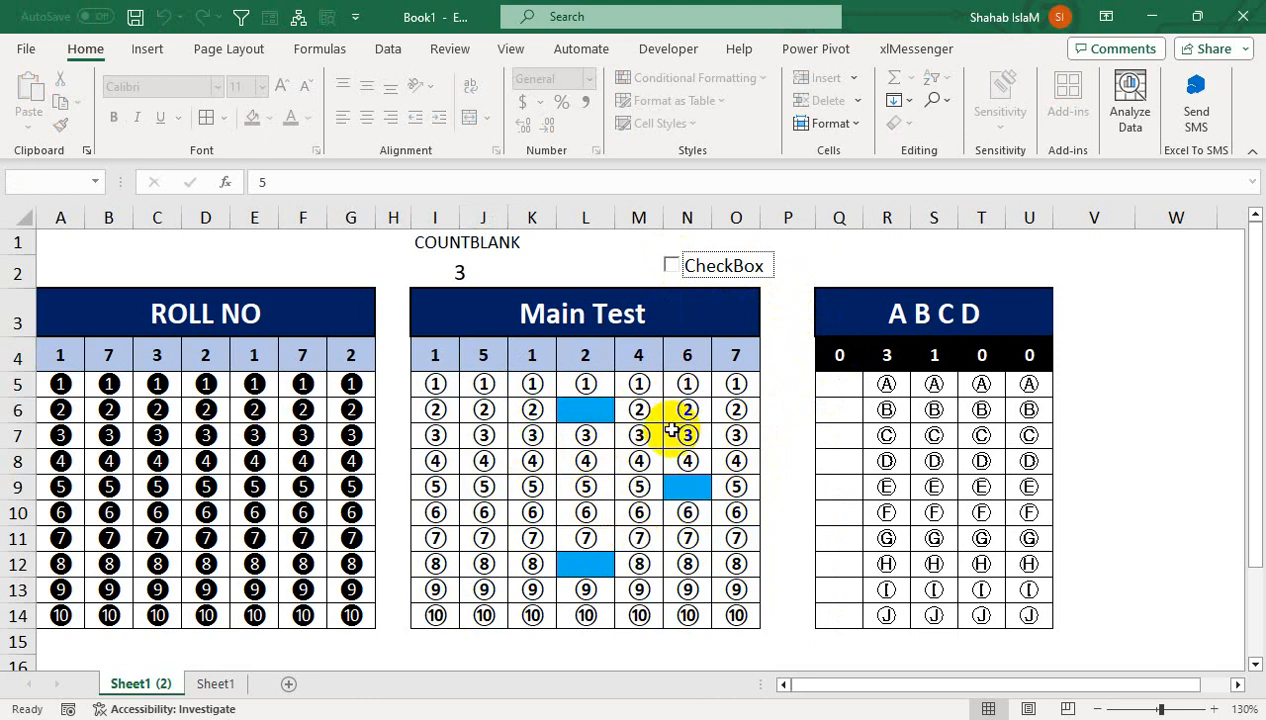
left_click(670, 266)
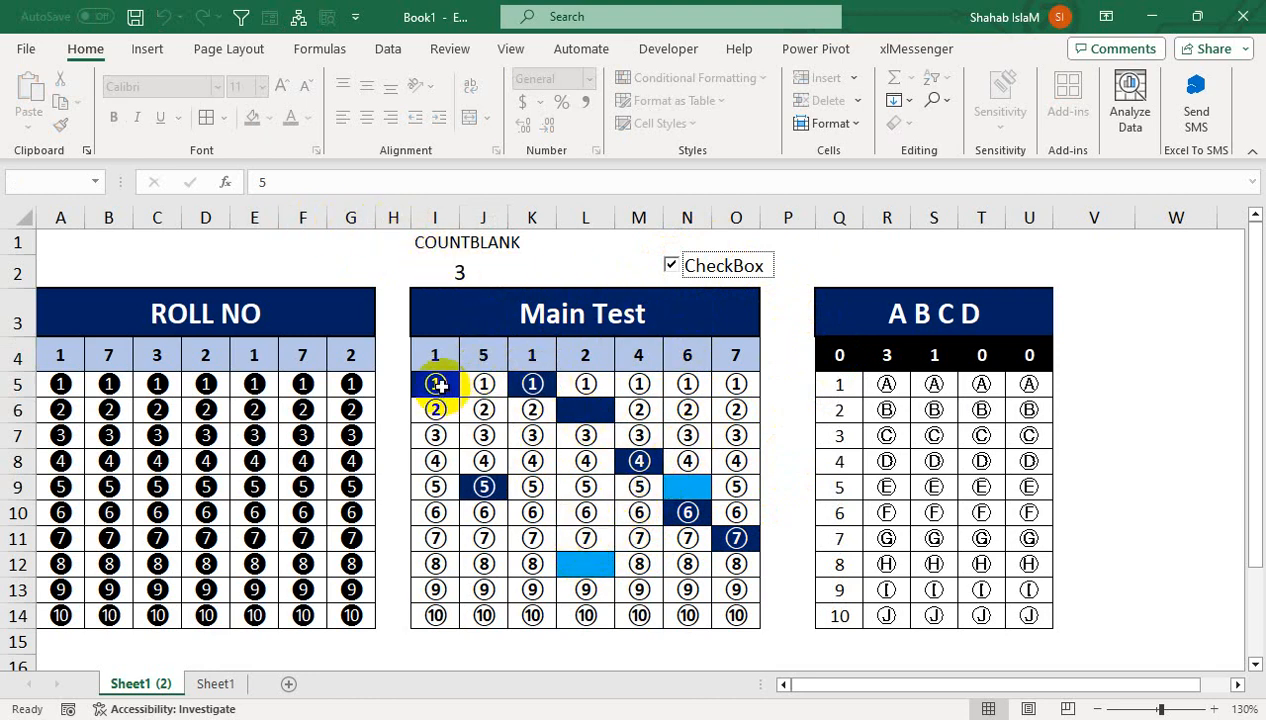
left_click(670, 266)
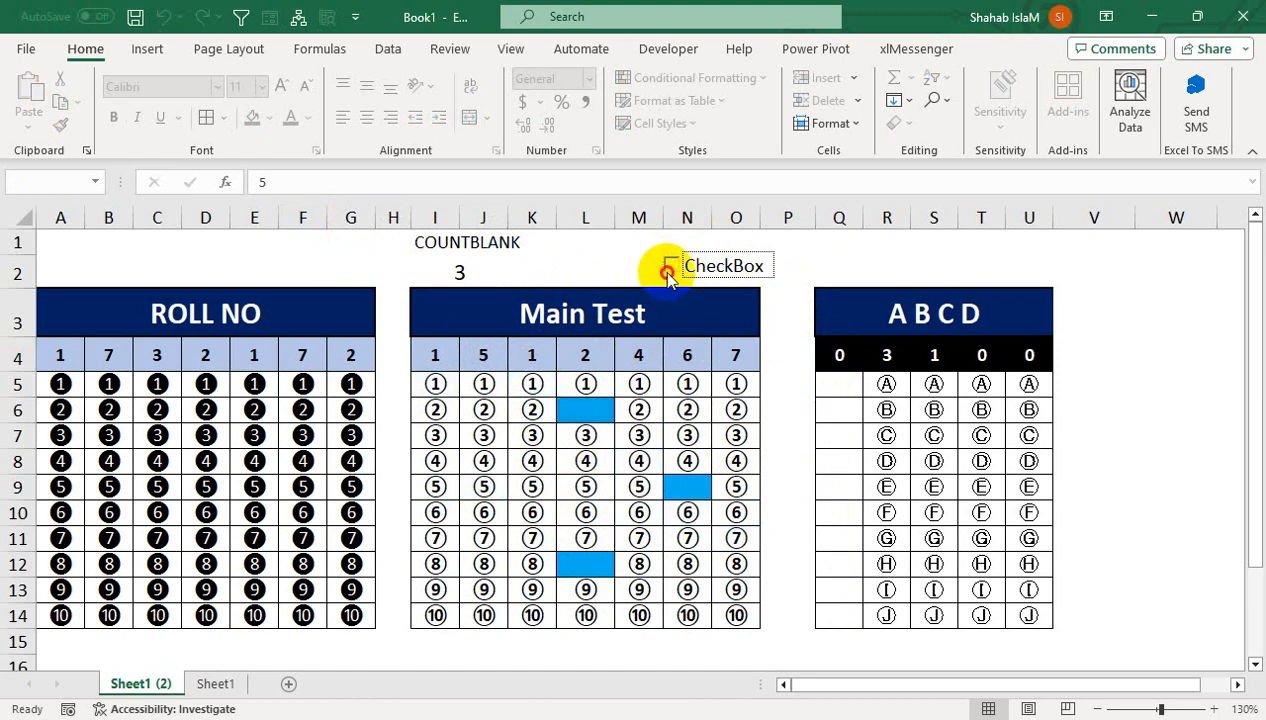
left_click(669, 268)
left_click(669, 266)
Make the blank count in cell I2 depend on the check box's linked cell with the formula =IF(P3,COUNTBLANK(I5:O14),"")
left_click(459, 270)
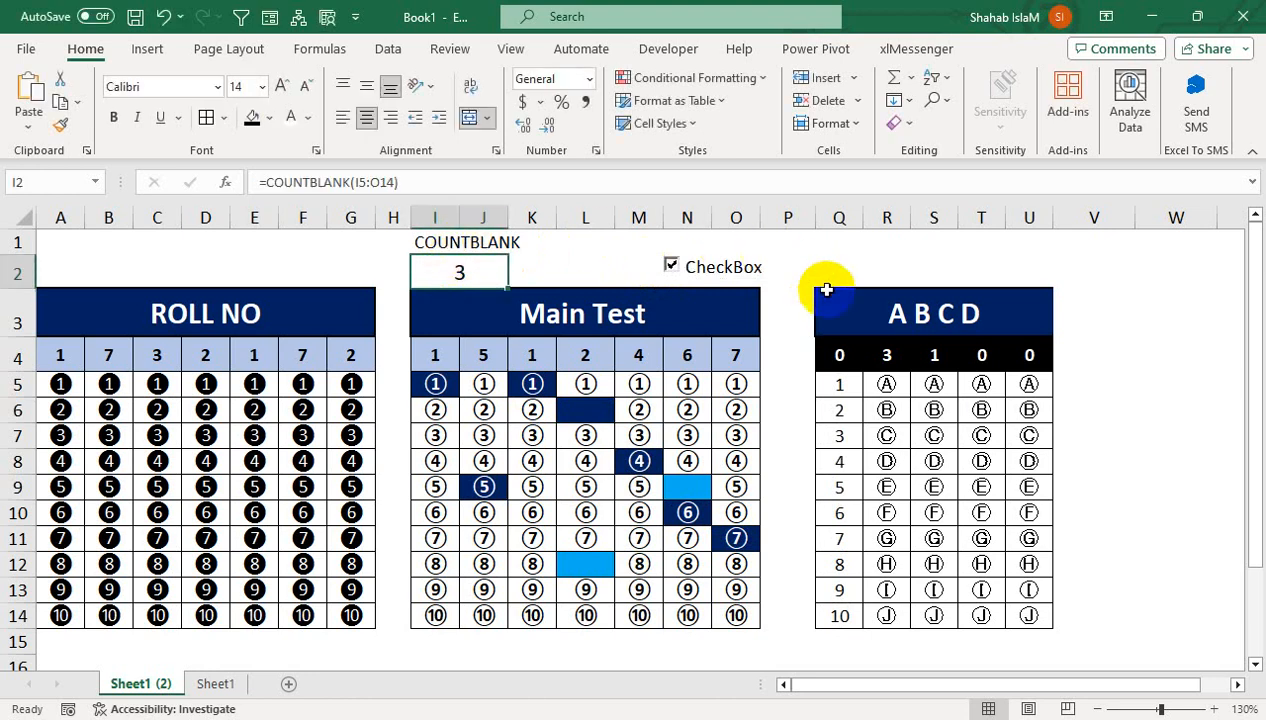
left_click(771, 350)
left_click(775, 325)
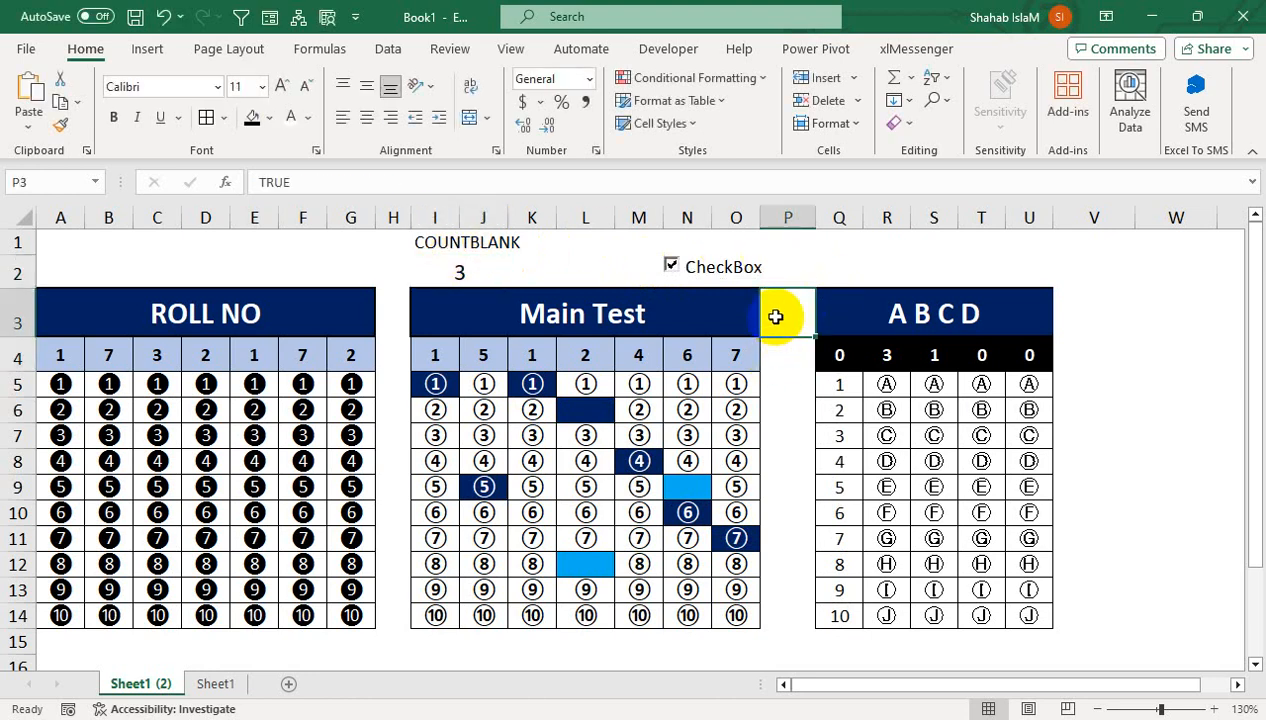
left_click(459, 270)
left_click(263, 182)
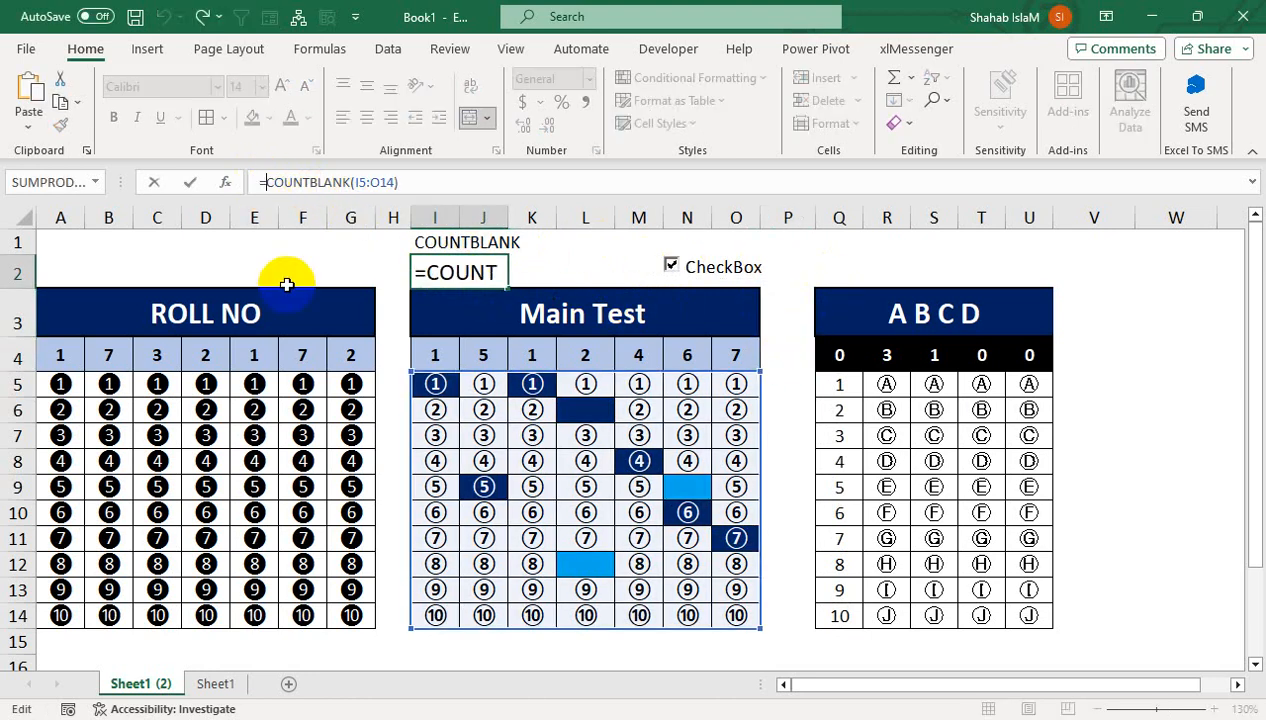
type("IF(")
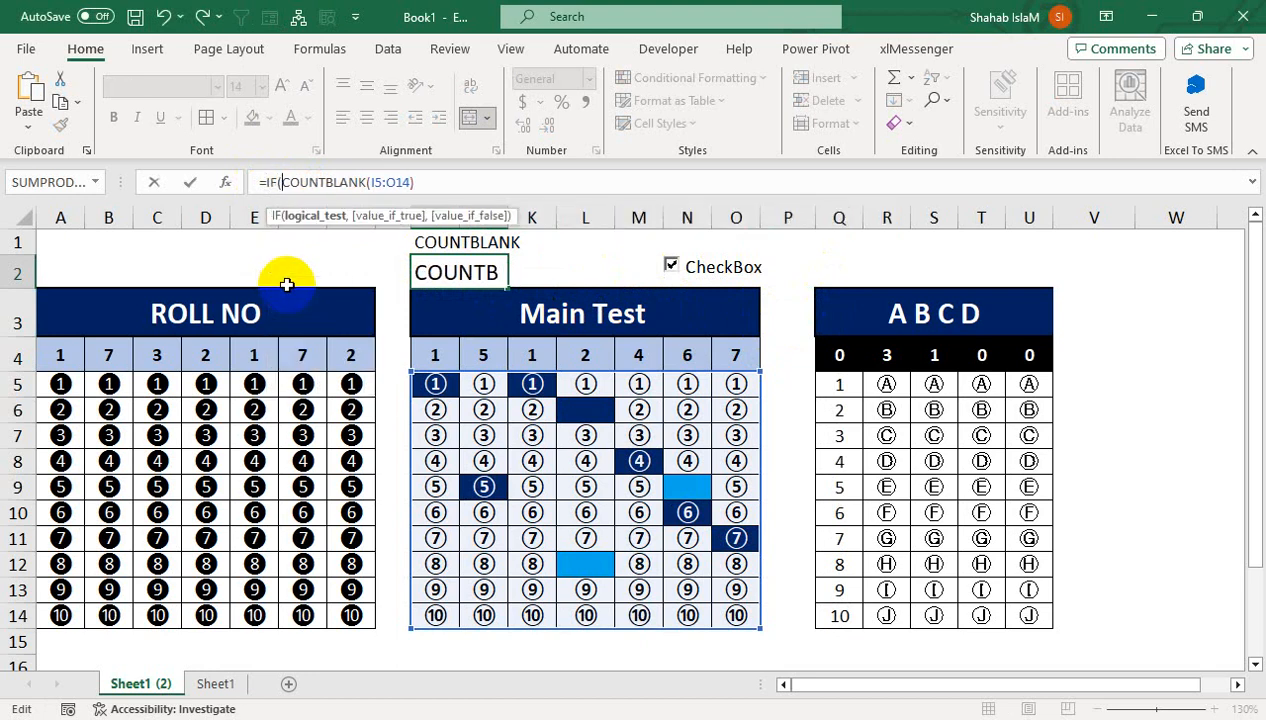
left_click(798, 316)
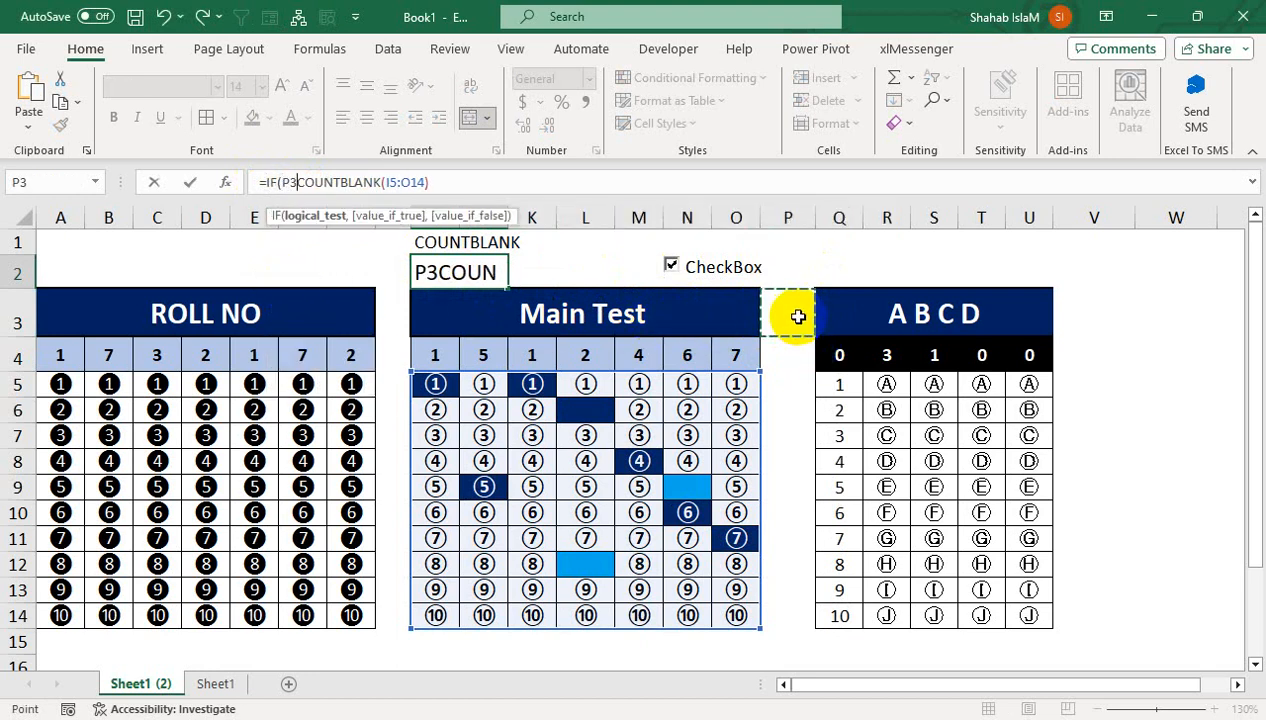
type(",")
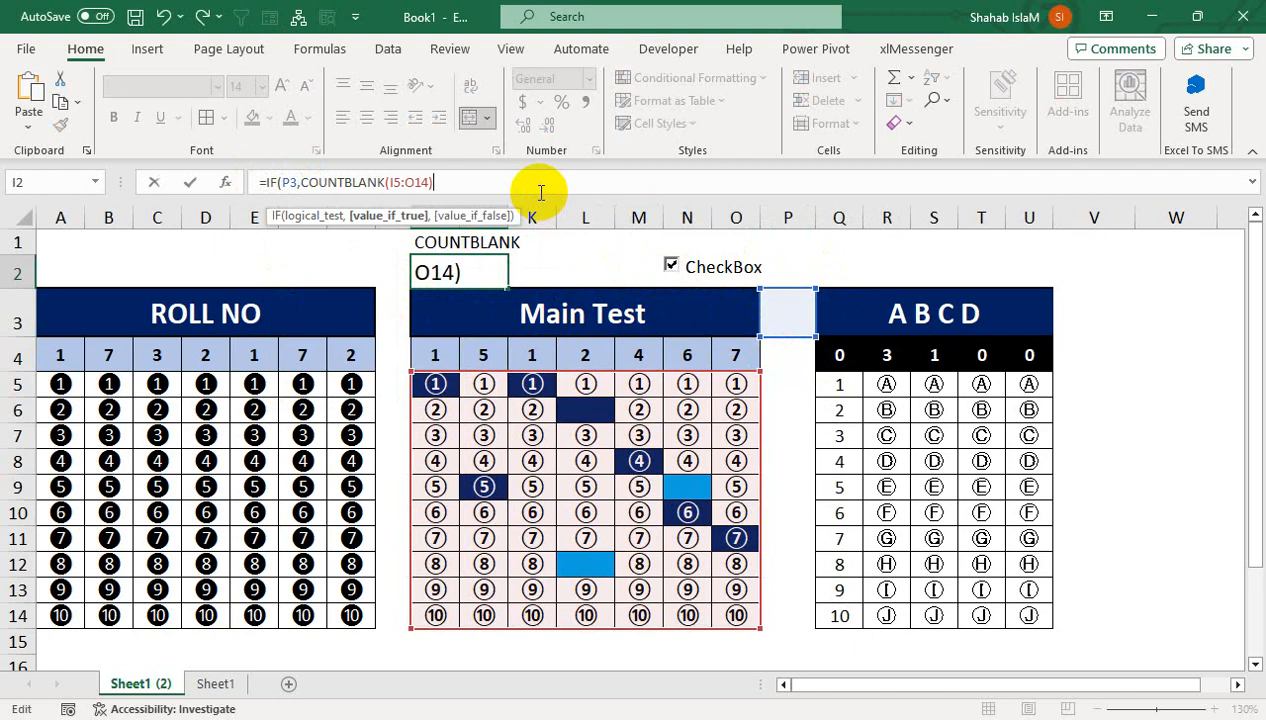
type(")")
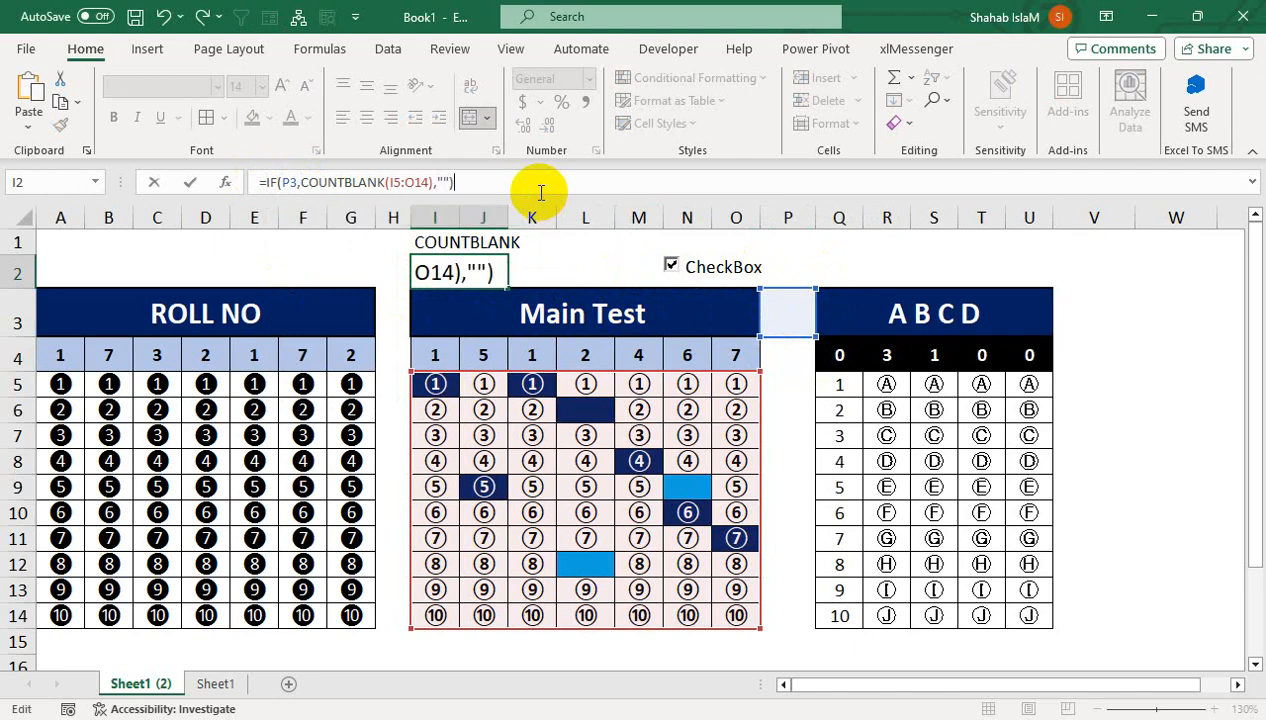
key("Return")
Untick and re-tick the check box to test how the conditional blank count in cell I2 responds
left_click(489, 274)
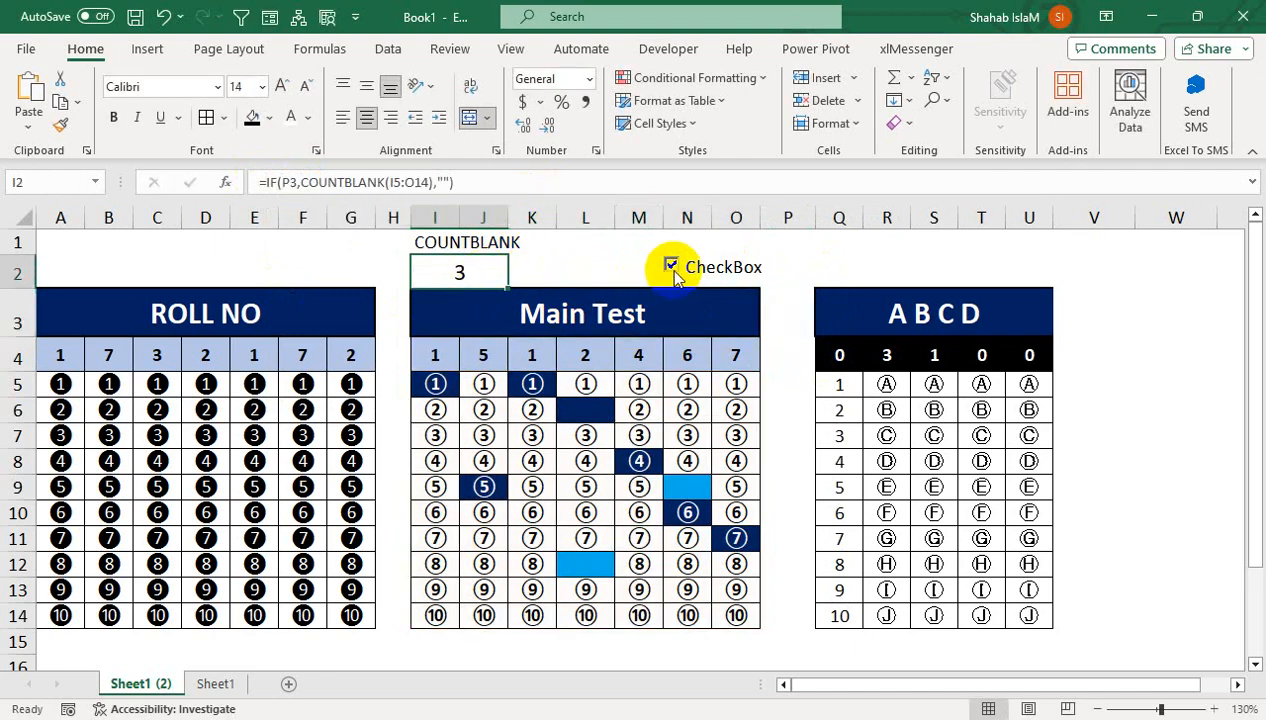
left_click(670, 264)
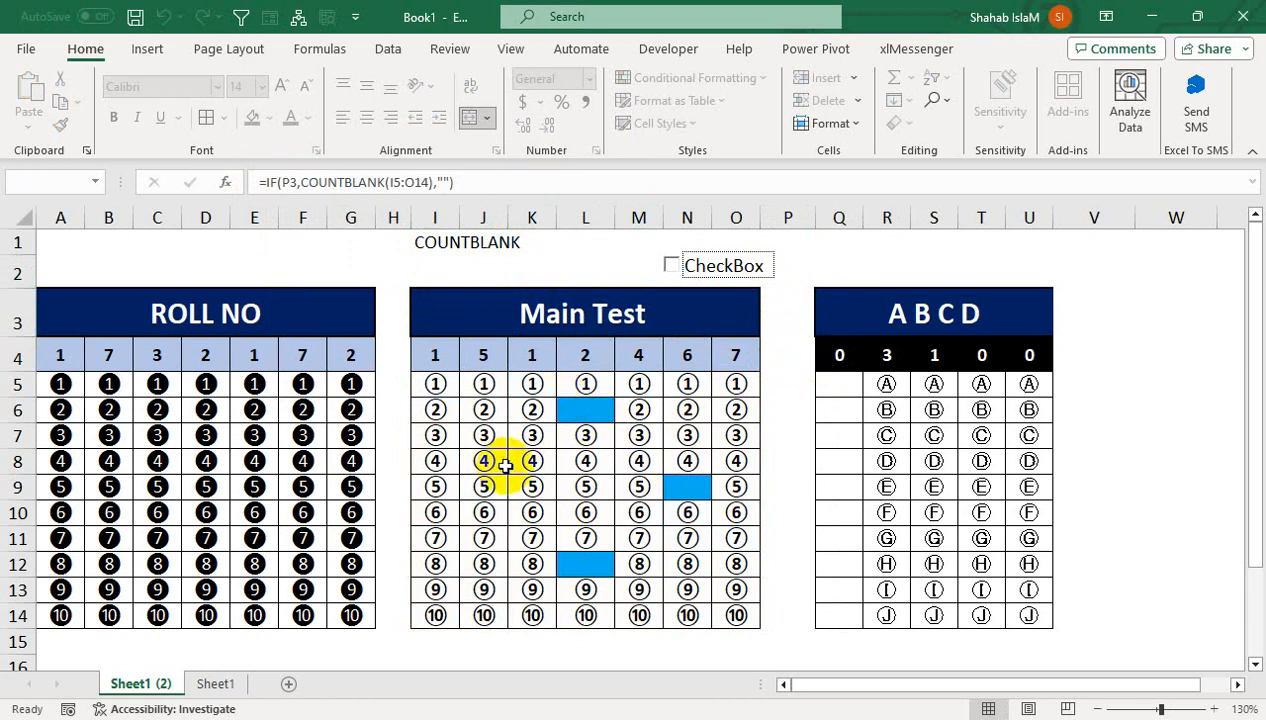
left_click(676, 267)
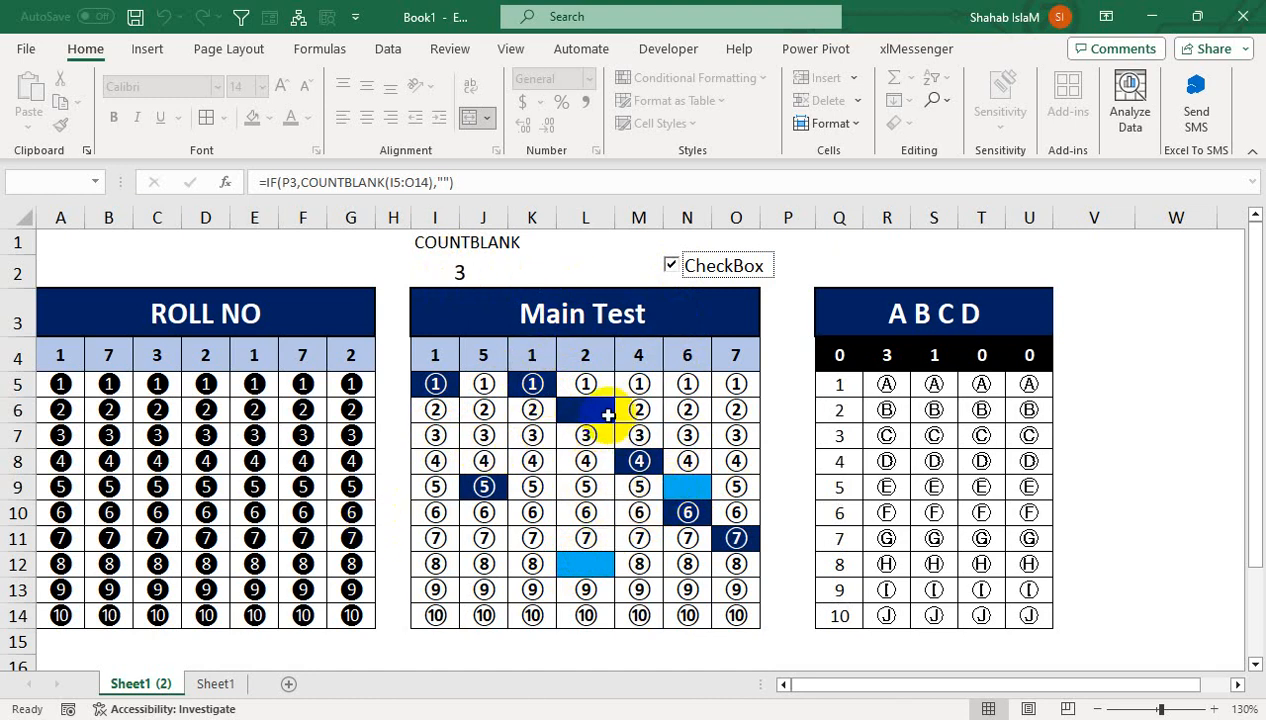
left_click(623, 242)
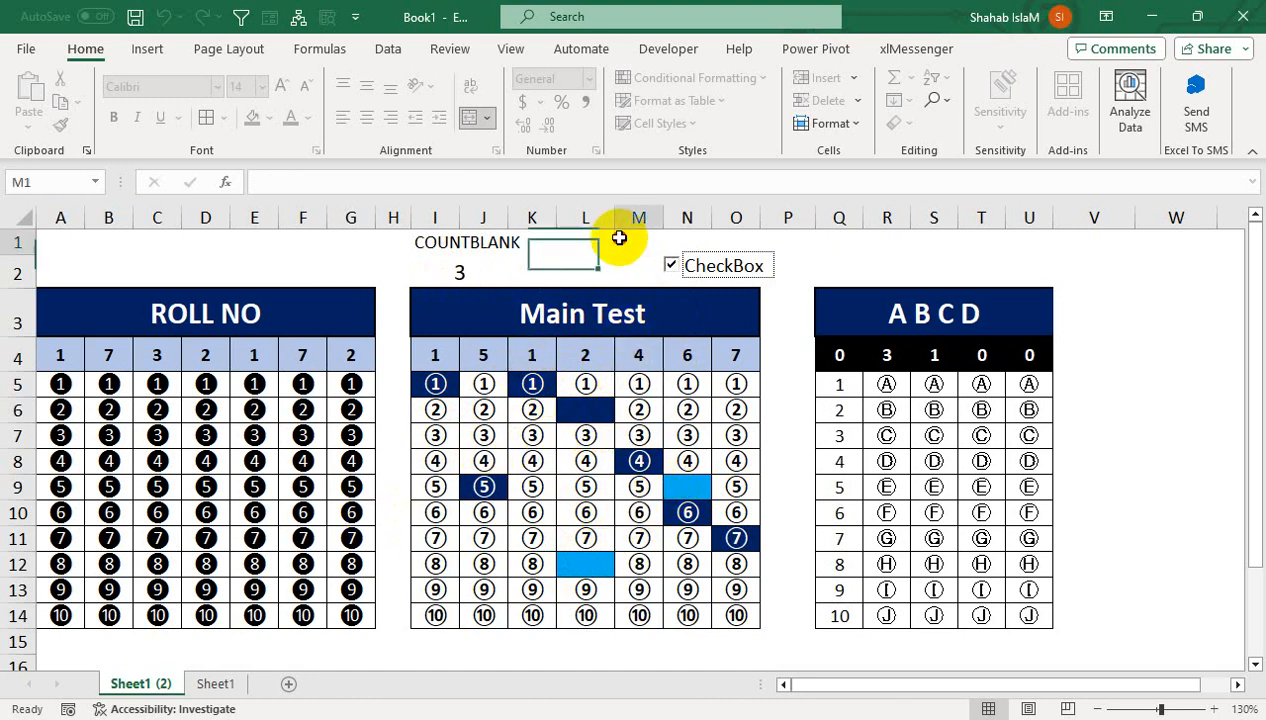
left_click(620, 270)
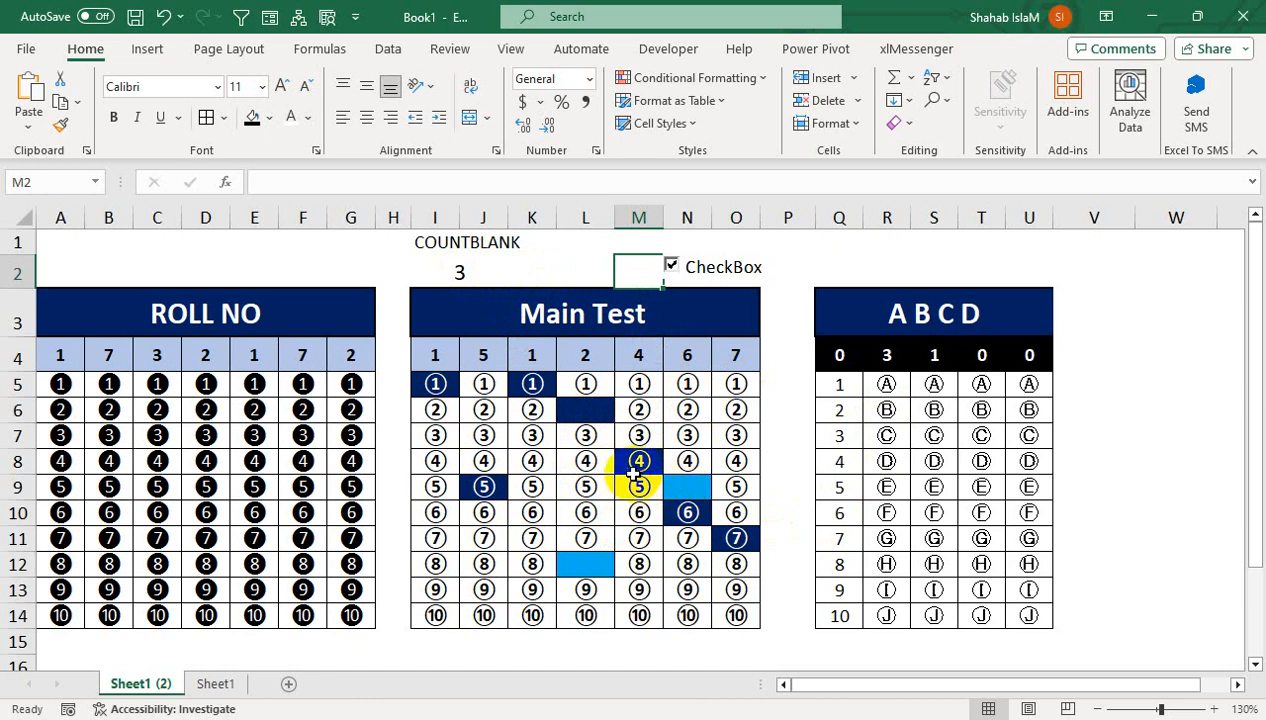
left_click(585, 434)
left_click(596, 405)
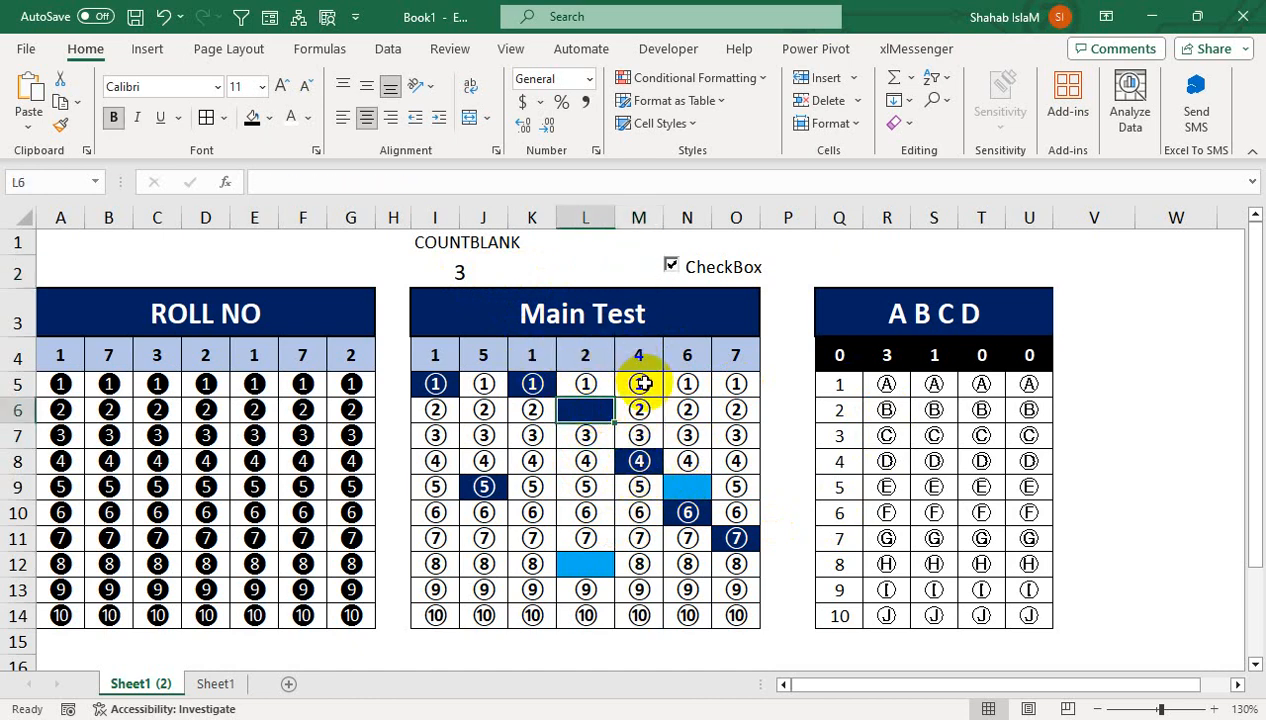